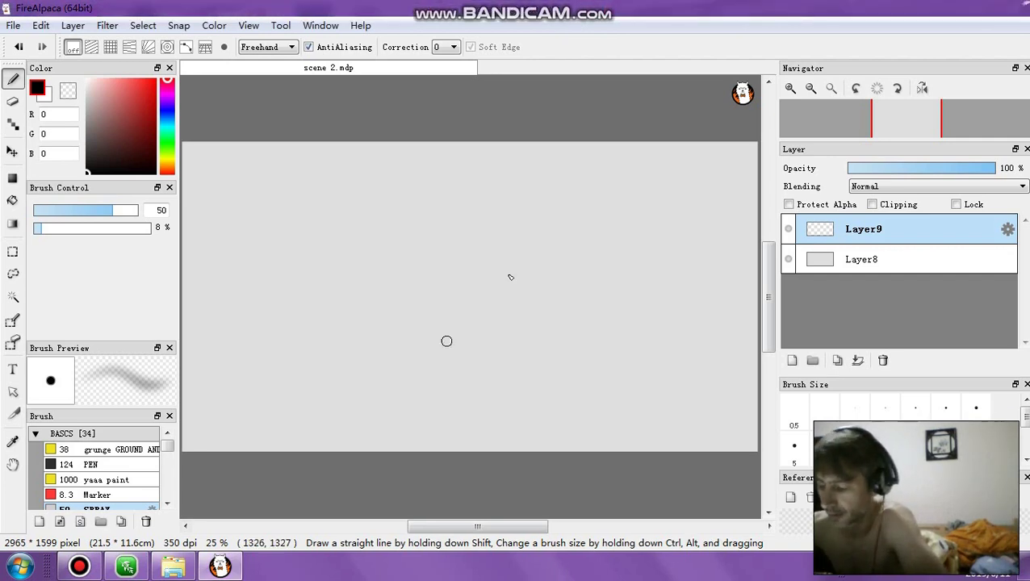
Step: Select the PEN brush and set its size to 19 and opacity to 100%, keeping Layer9 at full opacity
left_click(792, 360)
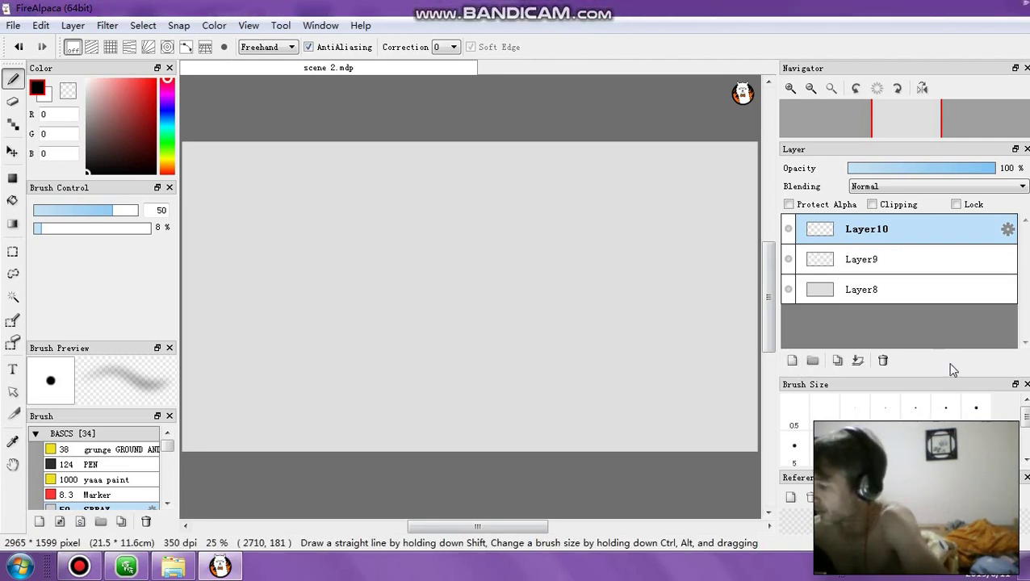
left_click(883, 360)
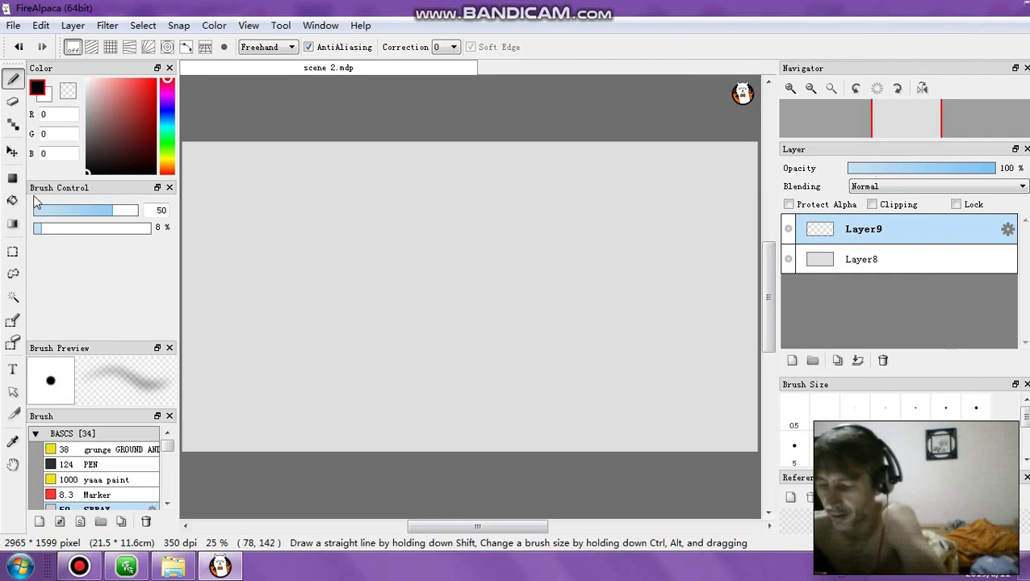
left_click(116, 463)
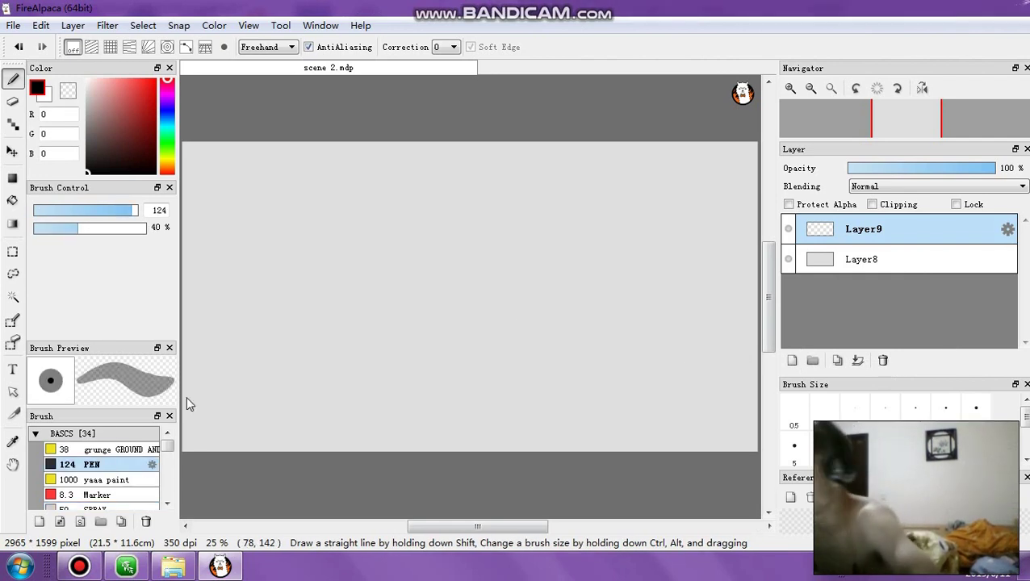
left_click(890, 169)
left_click_drag(109, 228, 170, 226)
left_click_drag(63, 208, 73, 210)
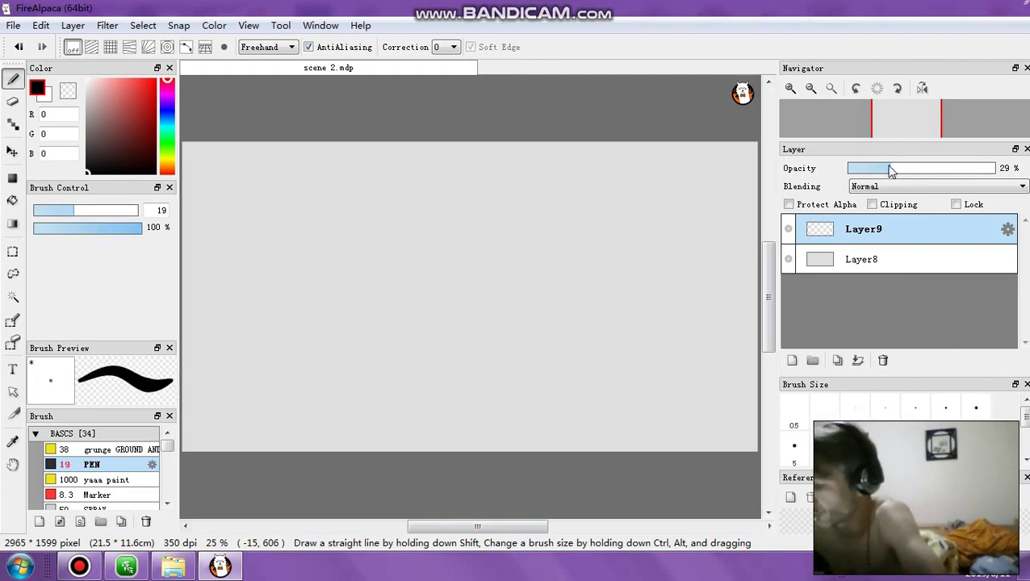
left_click_drag(939, 171, 1001, 169)
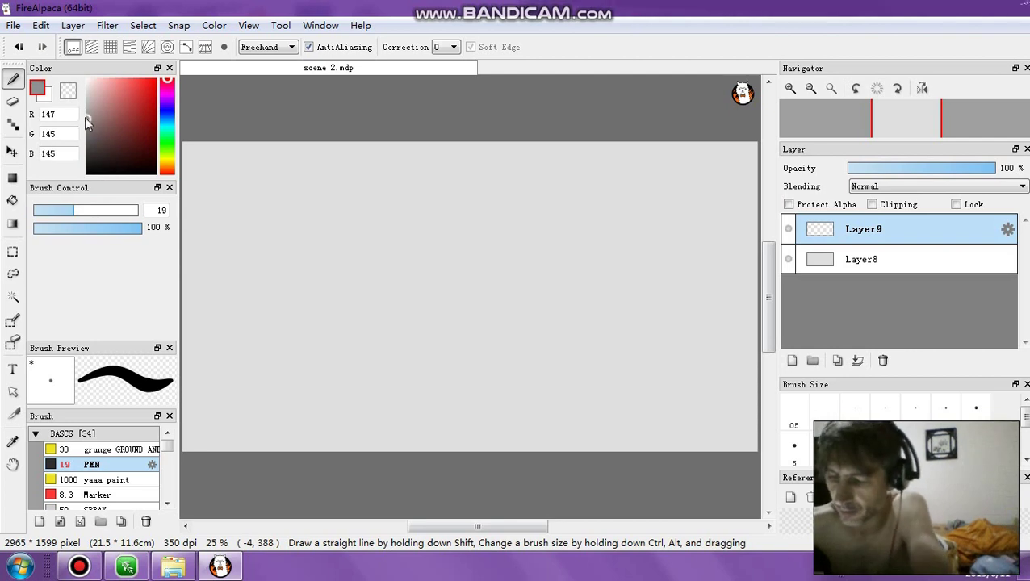
Step: Sketch a tangled cluster of mid-grey (137, 137, 137) strokes on Layer9, left of the canvas centre
left_click_drag(374, 269, 396, 291)
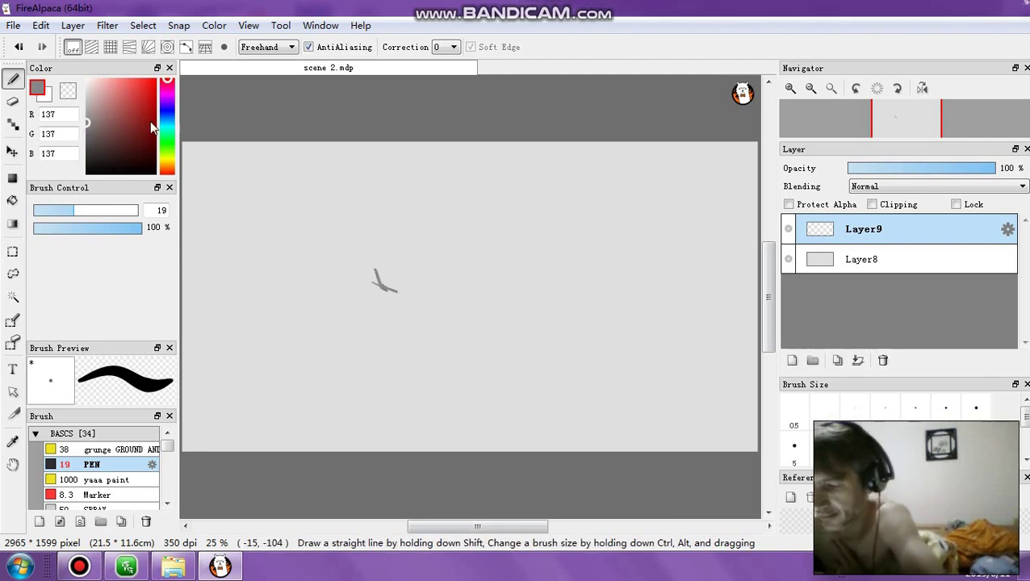
mouse_move(371, 258)
left_mouse_down()
mouse_move(378, 297)
mouse_move(376, 280)
mouse_move(364, 283)
left_mouse_up()
mouse_move(367, 218)
left_mouse_down()
mouse_move(361, 269)
mouse_move(390, 285)
left_mouse_up()
mouse_move(387, 247)
left_mouse_down()
mouse_move(377, 276)
mouse_move(384, 285)
left_mouse_up()
left_click_drag(390, 291, 381, 315)
left_click_drag(387, 311, 353, 306)
left_click_drag(325, 265, 384, 307)
Step: Thicken the left cluster and extend the sketch across the canvas centre with the Pen at size 31
left_click(94, 210)
mouse_move(331, 273)
left_mouse_down()
mouse_move(362, 285)
mouse_move(364, 256)
mouse_move(420, 316)
mouse_move(413, 329)
mouse_move(360, 306)
mouse_move(359, 288)
mouse_move(369, 293)
mouse_move(324, 260)
left_mouse_up()
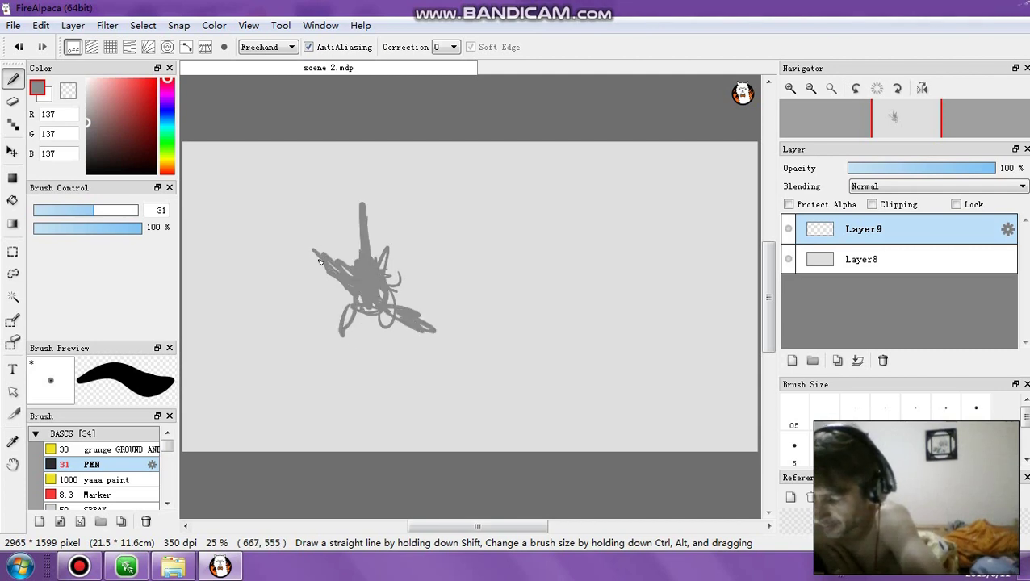
mouse_move(419, 307)
left_mouse_down()
mouse_move(460, 292)
mouse_move(438, 294)
mouse_move(449, 263)
mouse_move(446, 303)
mouse_move(432, 232)
mouse_move(450, 240)
mouse_move(446, 208)
mouse_move(440, 274)
mouse_move(509, 299)
mouse_move(514, 291)
mouse_move(411, 241)
mouse_move(426, 273)
mouse_move(405, 287)
left_mouse_up()
mouse_move(474, 334)
left_mouse_down()
mouse_move(282, 267)
mouse_move(468, 322)
mouse_move(440, 286)
mouse_move(525, 307)
left_mouse_up()
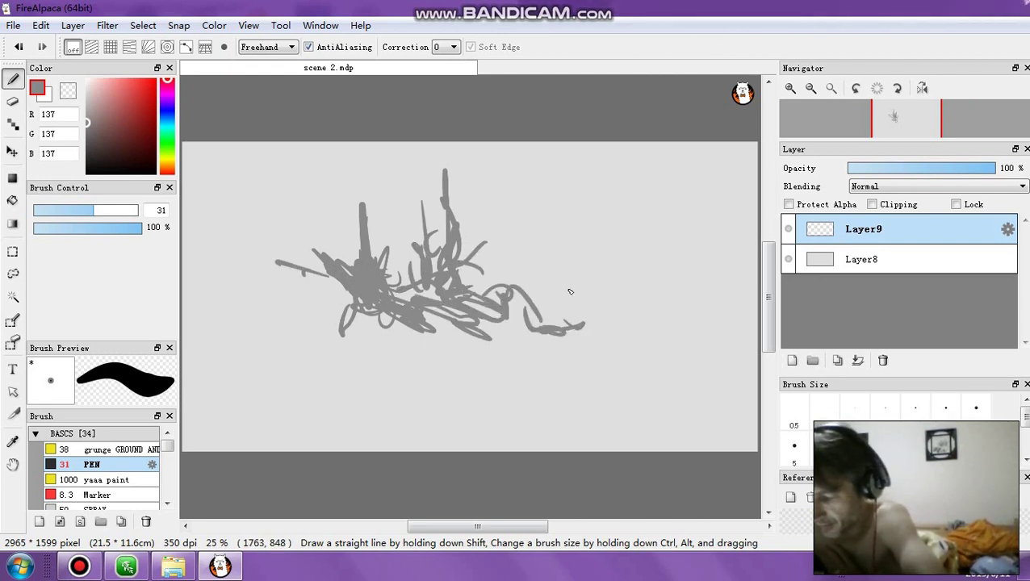
Step: Extend the sketch toward both sides of the canvas with heavy strokes and tall spikes, using the Pen at size 57
mouse_move(566, 279)
left_mouse_down()
mouse_move(552, 234)
mouse_move(559, 323)
left_mouse_up()
mouse_move(96, 211)
left_mouse_down()
mouse_move(127, 211)
mouse_move(116, 210)
left_mouse_up()
mouse_move(509, 309)
left_mouse_down()
mouse_move(536, 281)
mouse_move(511, 311)
mouse_move(571, 301)
mouse_move(554, 264)
mouse_move(578, 297)
mouse_move(599, 286)
mouse_move(635, 311)
mouse_move(647, 225)
left_mouse_up()
mouse_move(330, 259)
left_mouse_down()
mouse_move(287, 224)
mouse_move(266, 239)
left_mouse_up()
mouse_move(319, 166)
left_mouse_down()
mouse_move(301, 230)
mouse_move(335, 282)
left_mouse_up()
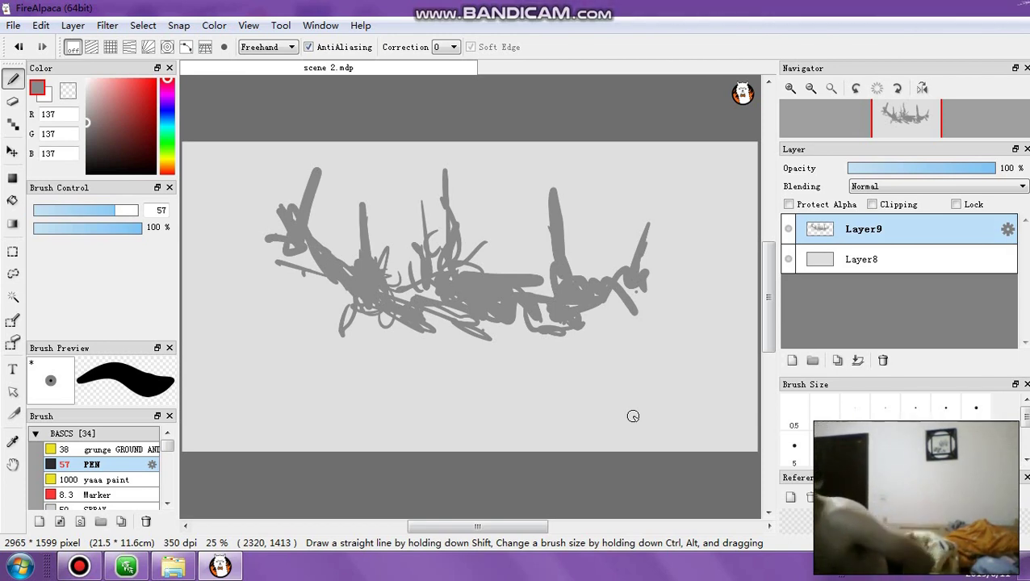
Step: Replace the sketched layer with a new empty one and set the Pen's opacity to 41%
left_click(883, 360)
left_click(792, 360)
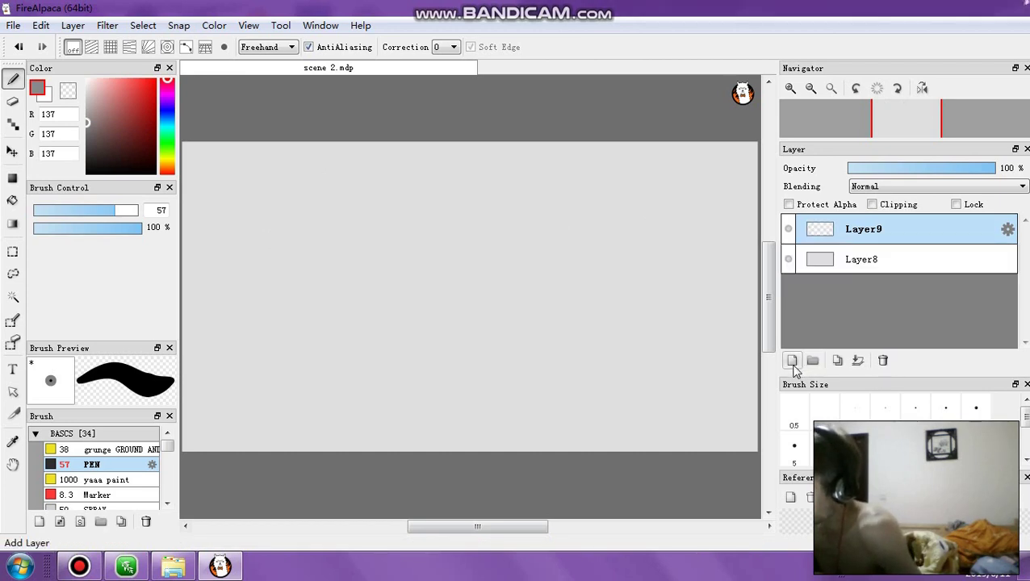
left_click(77, 229)
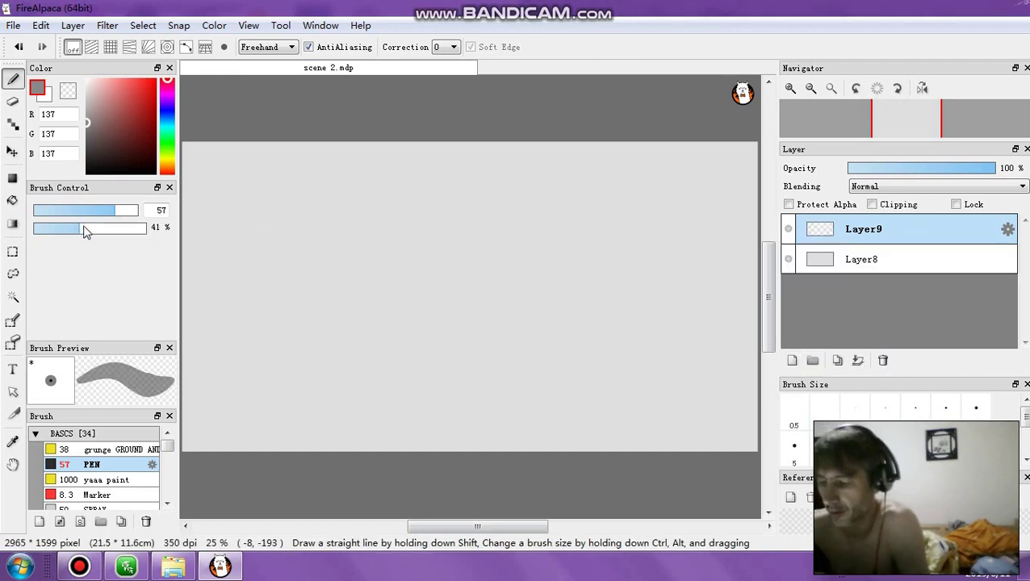
Step: Rough in the scene with broad translucent grey strokes across both halves of the canvas, enlarging the Pen for wider marks
mouse_move(414, 327)
left_mouse_down()
mouse_move(292, 228)
mouse_move(391, 325)
mouse_move(298, 186)
left_mouse_up()
mouse_move(296, 166)
left_mouse_down()
mouse_move(329, 281)
mouse_move(349, 304)
left_mouse_up()
mouse_move(419, 336)
left_mouse_down()
mouse_move(457, 341)
mouse_move(510, 313)
mouse_move(512, 345)
mouse_move(527, 361)
mouse_move(586, 368)
mouse_move(548, 241)
mouse_move(490, 298)
mouse_move(562, 304)
left_mouse_up()
mouse_move(554, 327)
left_mouse_down()
mouse_move(632, 306)
mouse_move(611, 250)
mouse_move(596, 309)
left_mouse_up()
left_click(127, 210)
mouse_move(281, 288)
left_mouse_down()
mouse_move(415, 333)
mouse_move(334, 326)
mouse_move(397, 364)
mouse_move(374, 320)
mouse_move(345, 302)
mouse_move(474, 350)
mouse_move(584, 347)
mouse_move(618, 303)
mouse_move(670, 333)
mouse_move(657, 333)
mouse_move(672, 204)
mouse_move(592, 289)
mouse_move(510, 285)
mouse_move(561, 296)
mouse_move(439, 272)
mouse_move(588, 312)
mouse_move(565, 334)
mouse_move(569, 322)
mouse_move(444, 327)
mouse_move(215, 245)
mouse_move(204, 219)
mouse_move(374, 344)
mouse_move(419, 361)
mouse_move(517, 336)
mouse_move(619, 328)
mouse_move(610, 303)
mouse_move(508, 314)
mouse_move(585, 323)
mouse_move(563, 349)
mouse_move(499, 304)
left_mouse_up()
mouse_move(356, 303)
left_mouse_down()
mouse_move(323, 218)
mouse_move(285, 214)
mouse_move(323, 220)
left_mouse_up()
Step: Add thinner upright strokes at the canvas's upper left with the Pen at size 39, and set Layer9's opacity to 58%
left_click(102, 211)
left_click_drag(271, 260, 272, 154)
left_click(934, 170)
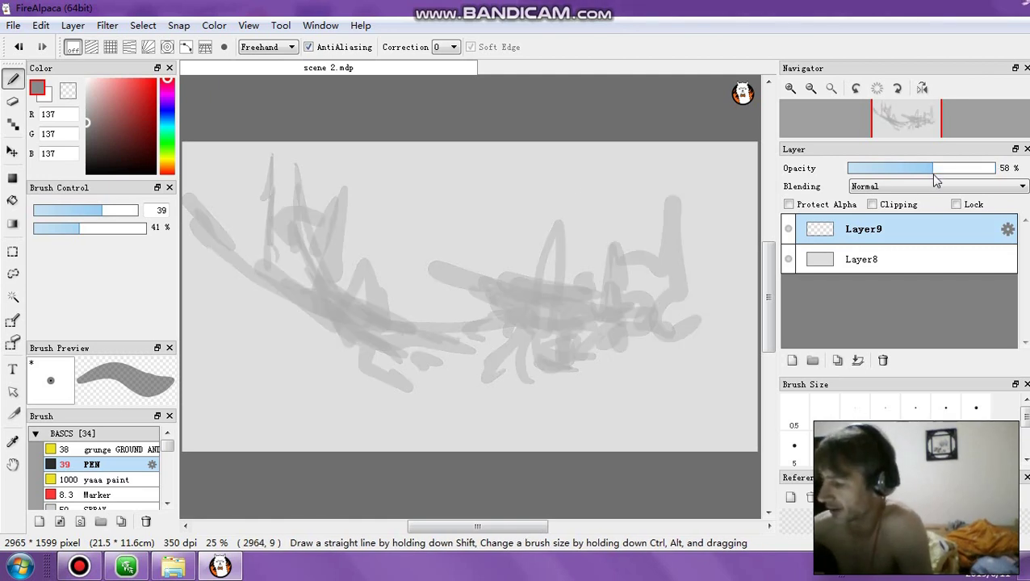
Step: Add a new layer and draw darker upright and diagonal strokes over the left cluster with the Pen at 100% opacity
left_click(793, 362)
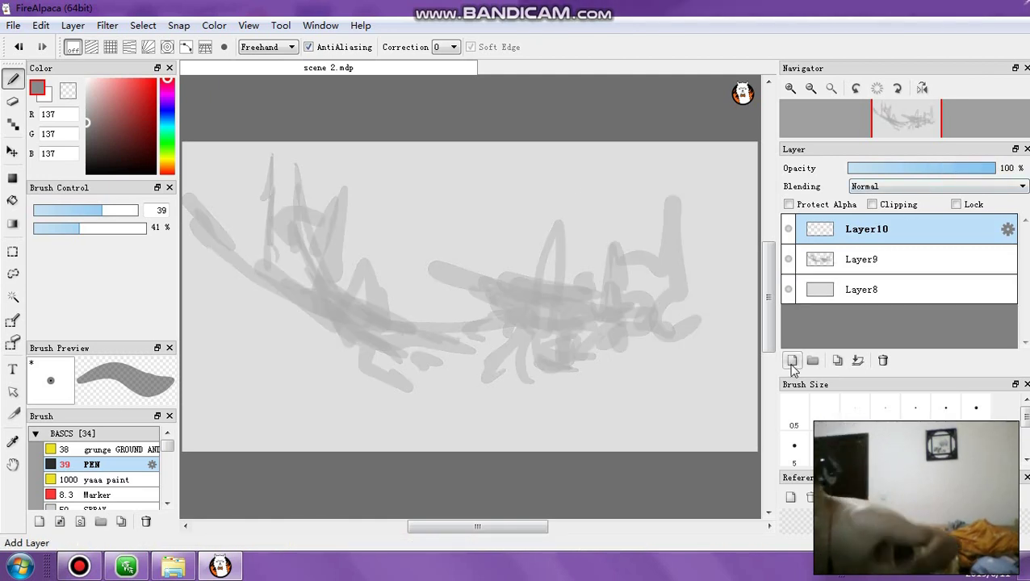
left_click_drag(75, 228, 159, 200)
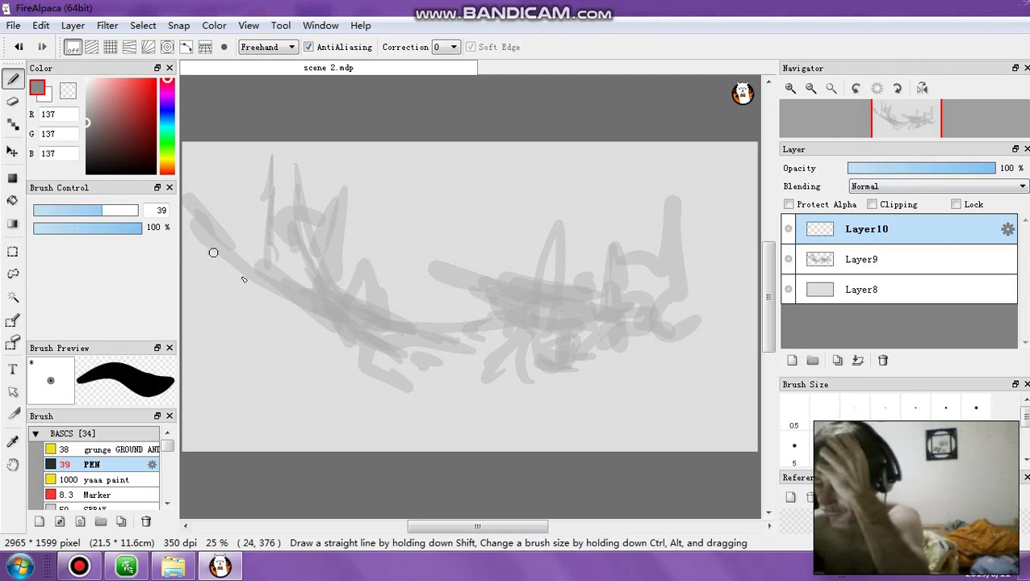
left_click_drag(285, 287, 291, 347)
left_click_drag(285, 263, 289, 324)
mouse_move(301, 313)
left_mouse_down()
mouse_move(313, 335)
mouse_move(333, 339)
left_mouse_up()
left_click_drag(360, 338, 386, 348)
left_click_drag(308, 255, 322, 327)
left_click_drag(304, 245, 349, 293)
Step: Draw dark scribbles and a contour outline over the right cluster of the sketch
left_click(487, 341)
left_click_drag(564, 338, 572, 344)
left_click_drag(577, 322, 583, 315)
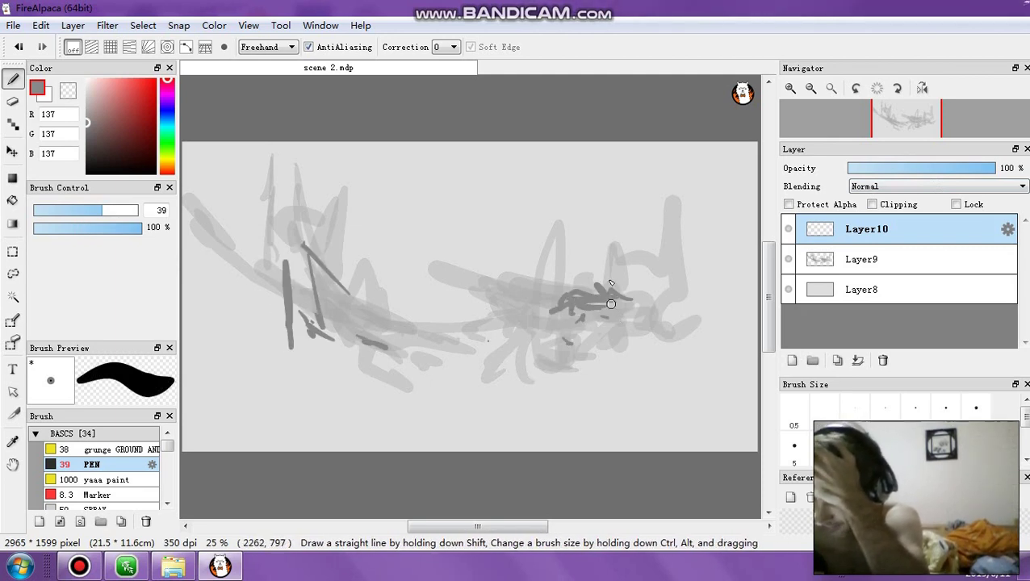
left_click_drag(550, 280, 517, 325)
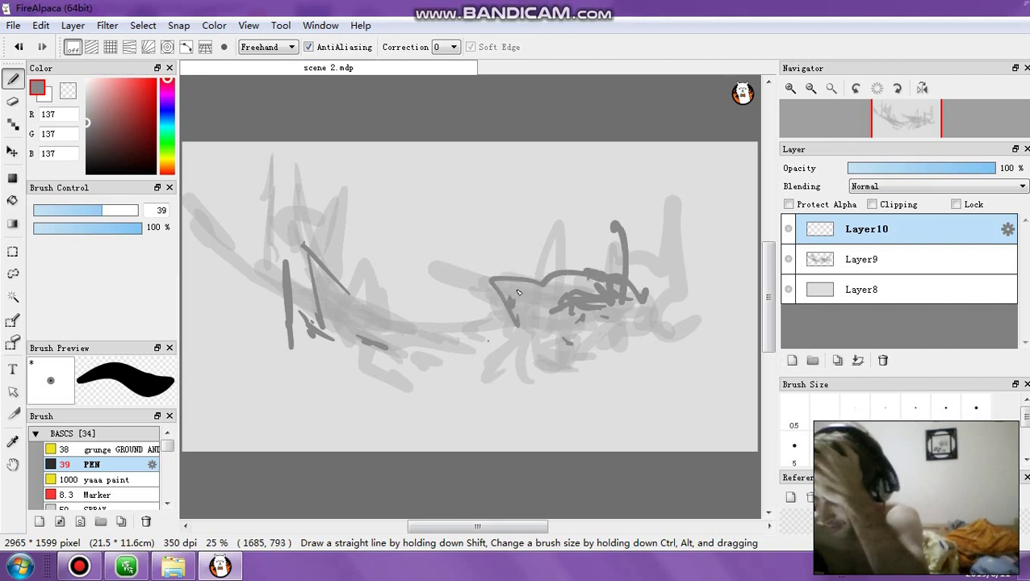
Step: Add thin detail lines and small structures over both clusters with the Pen at size 22
left_click(81, 211)
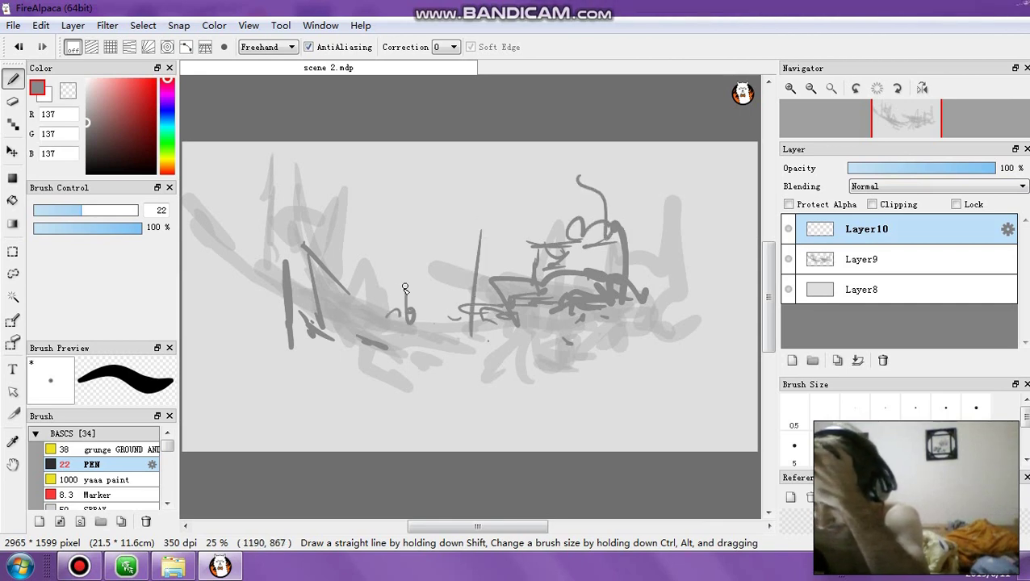
mouse_move(375, 297)
left_mouse_down()
mouse_move(365, 233)
mouse_move(411, 231)
mouse_move(357, 219)
left_mouse_up()
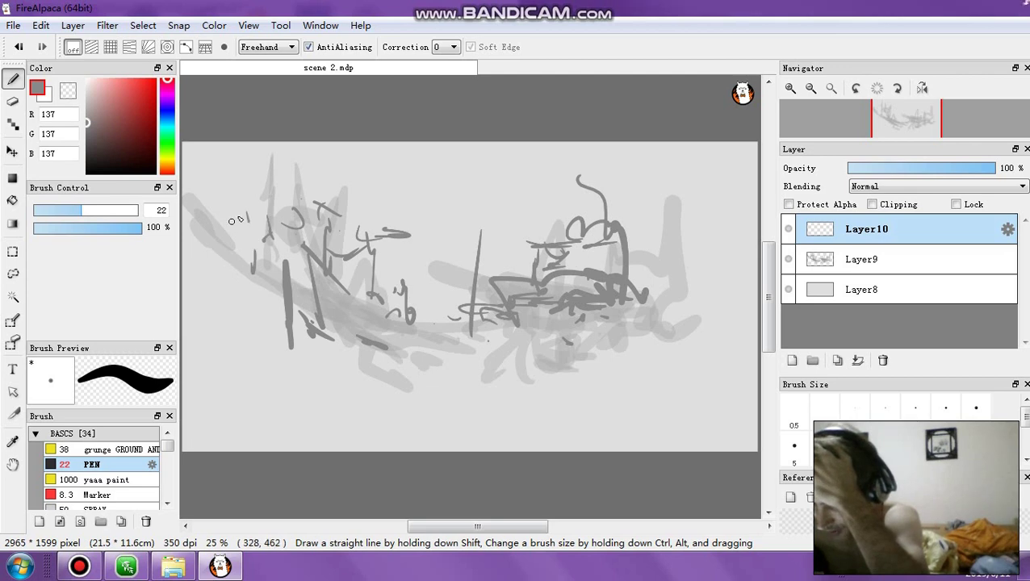
left_click_drag(267, 222, 251, 163)
left_click_drag(611, 331, 663, 351)
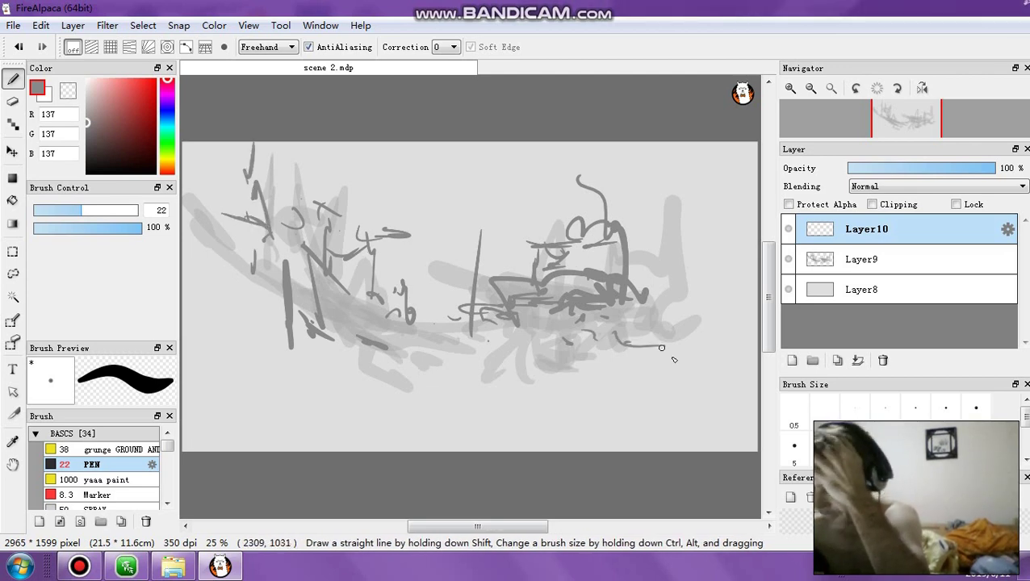
left_click_drag(643, 263, 649, 306)
Step: Draw tall heavy strokes along the far left of the canvas with the Pen at size 49, and set Layer10's opacity to 60%
left_click(112, 212)
mouse_move(235, 220)
left_mouse_down()
mouse_move(275, 399)
mouse_move(266, 327)
left_mouse_up()
left_click_drag(250, 250, 260, 144)
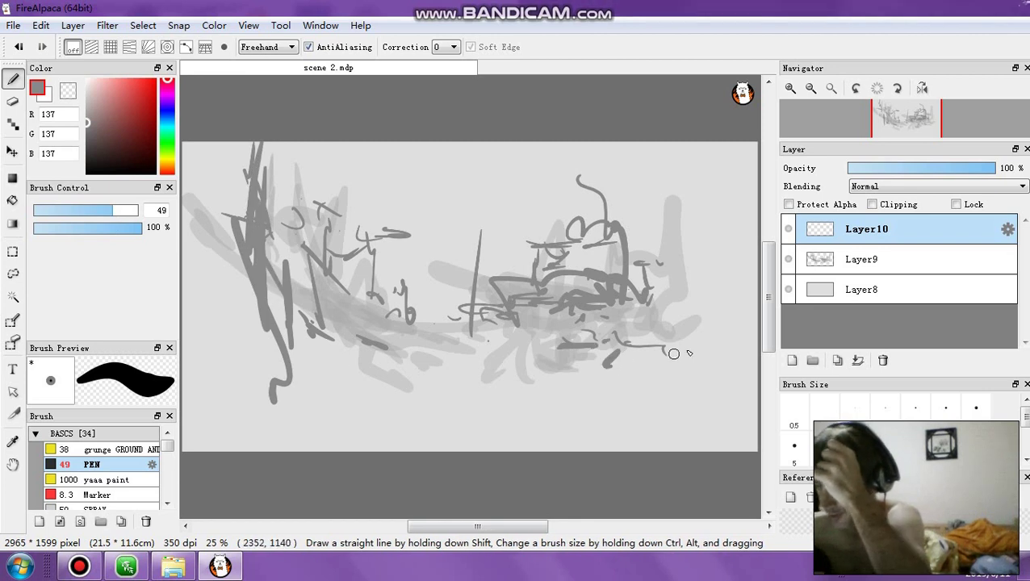
left_click(933, 169)
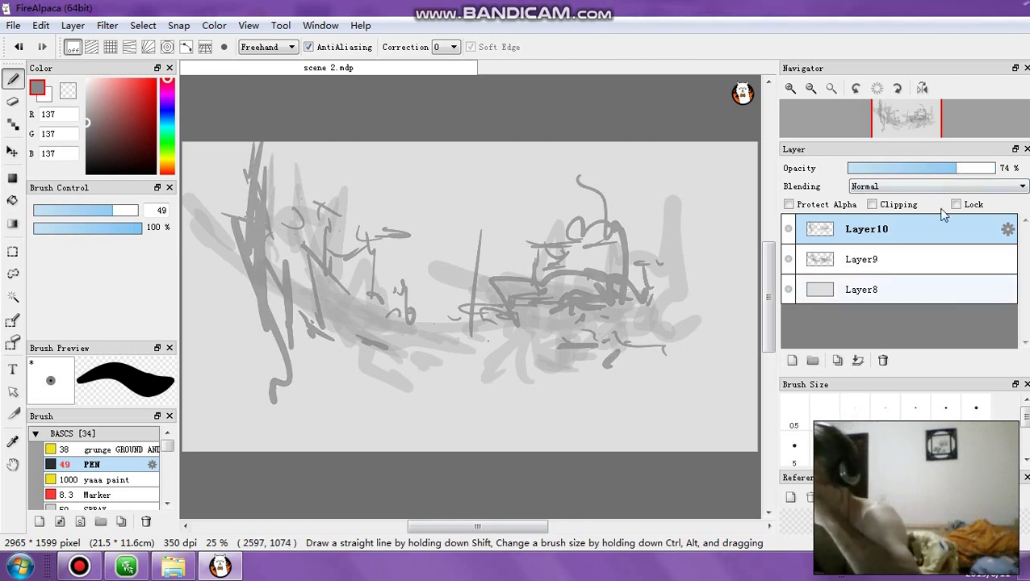
left_click_drag(932, 173, 913, 174)
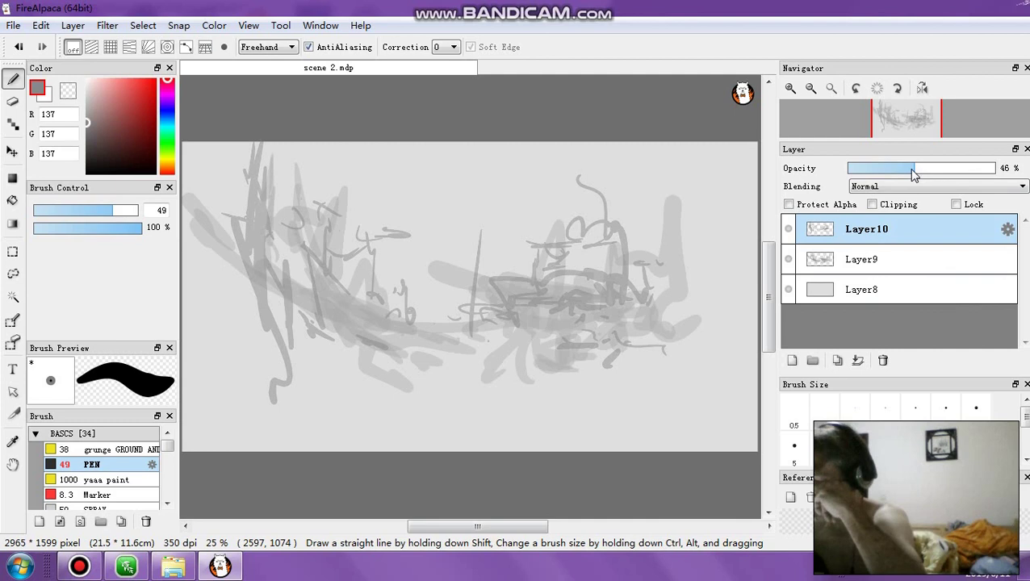
left_click(935, 171)
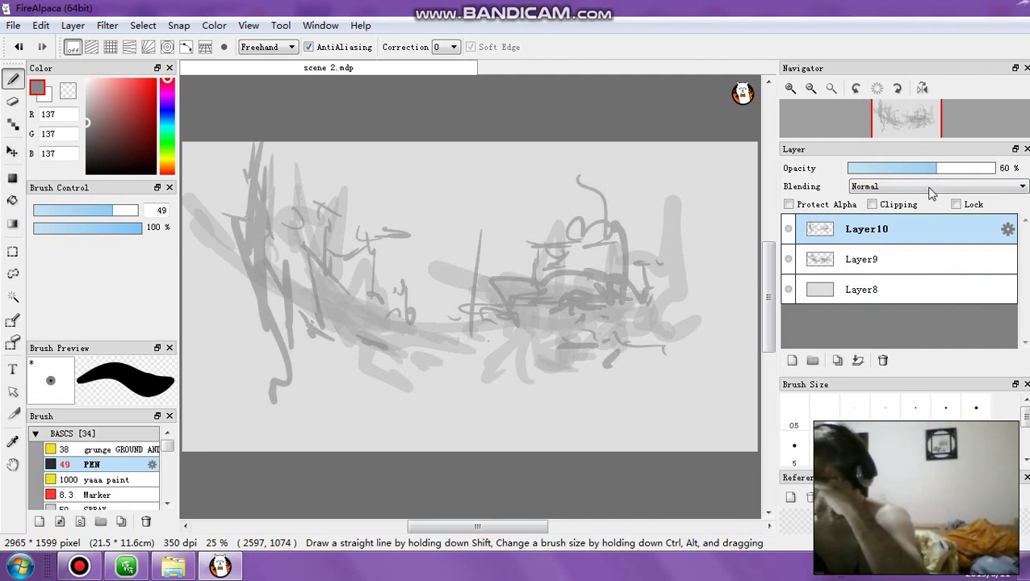
Step: Switch to the Marker brush at size 40 and 78% opacity, and stroke shading below and through the left cluster
left_click(142, 495)
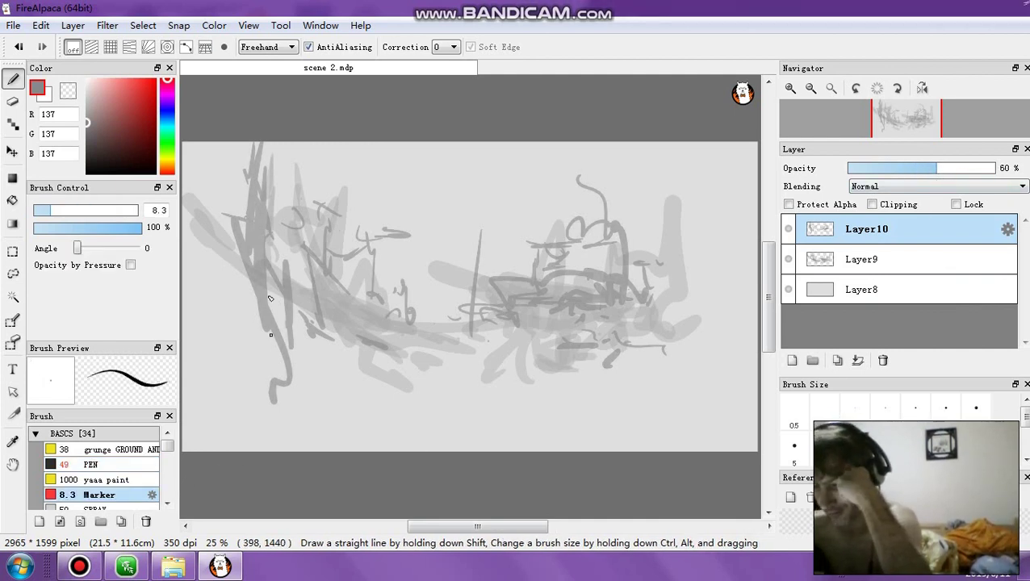
left_click(101, 211)
left_click(73, 227)
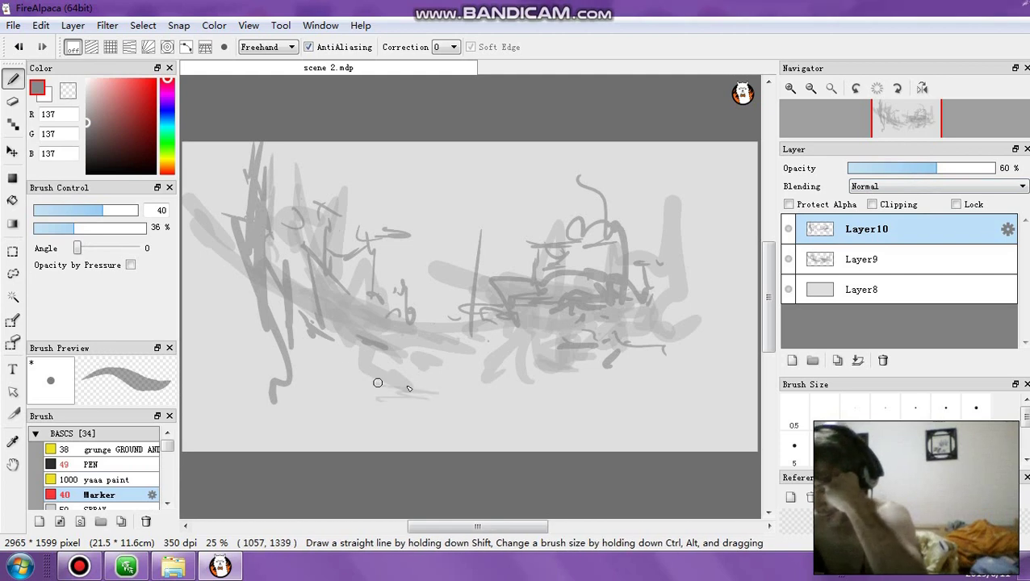
left_click(122, 227)
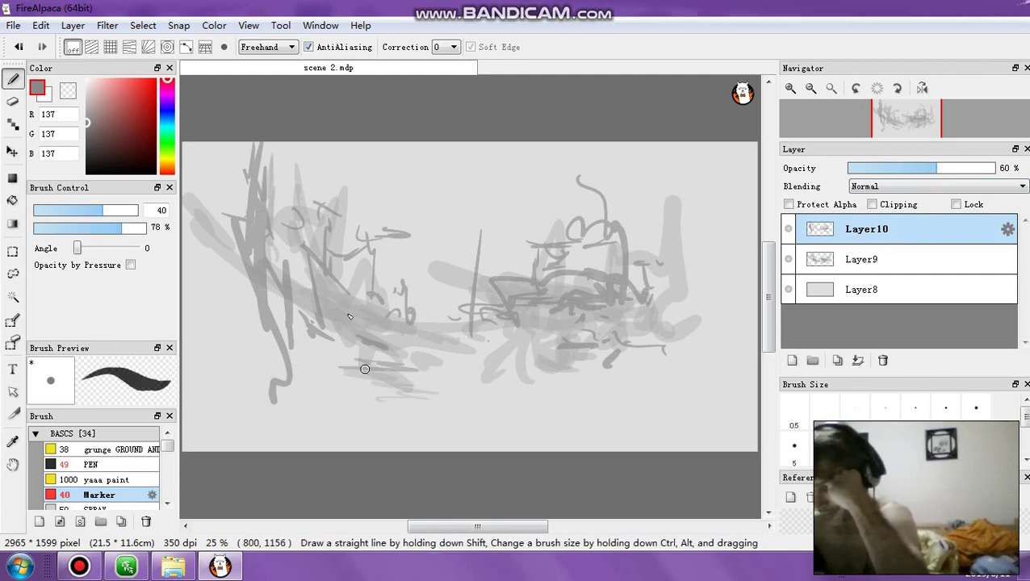
left_click_drag(361, 361, 345, 295)
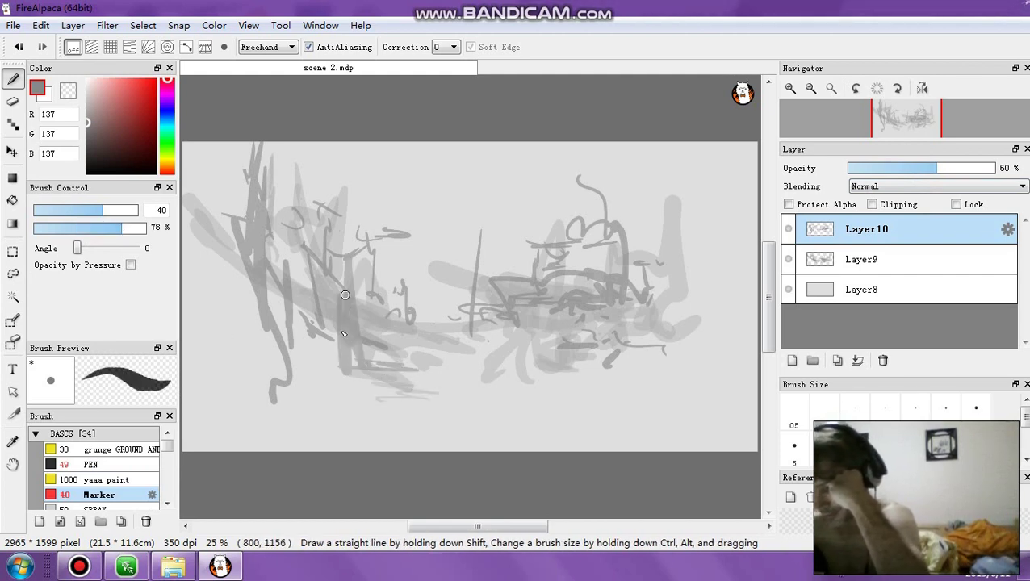
Step: Paint broad vertical masses on both sides of the scene with the Marker at size 106, keeping Layer10 at 60% opacity
left_click(127, 211)
mouse_move(275, 274)
left_mouse_down()
mouse_move(307, 271)
mouse_move(300, 413)
left_mouse_up()
mouse_move(547, 310)
left_mouse_down()
mouse_move(618, 320)
mouse_move(625, 299)
left_mouse_up()
left_click_drag(572, 215, 595, 254)
mouse_move(563, 194)
left_mouse_down()
mouse_move(599, 368)
mouse_move(628, 296)
mouse_move(534, 264)
mouse_move(588, 271)
mouse_move(545, 212)
left_mouse_up()
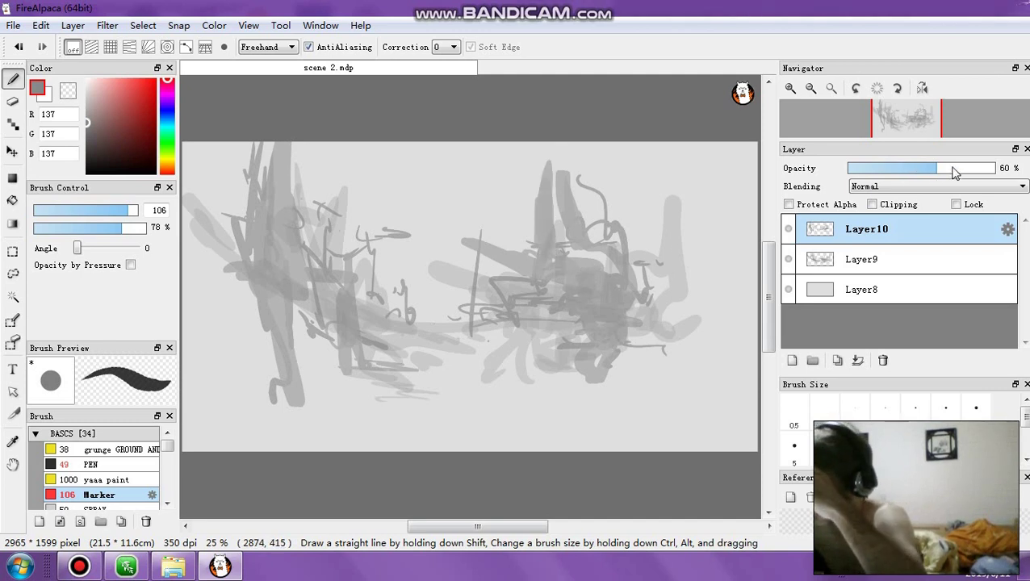
left_click_drag(945, 167, 959, 171)
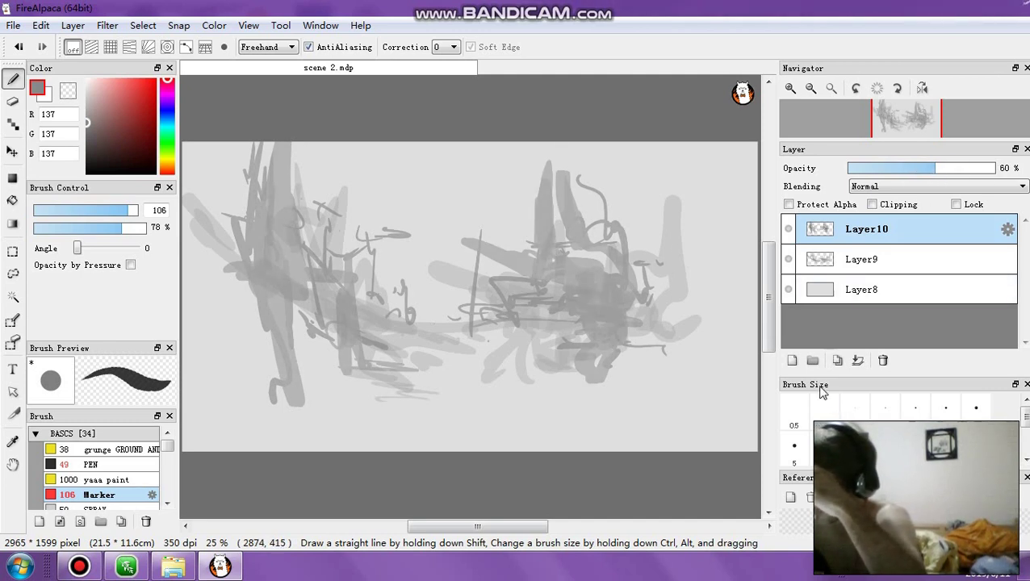
Step: Add a new layer with broad dark Marker strokes over the right cluster, and lower Layer10's opacity to 40%
left_click(792, 360)
mouse_move(584, 329)
left_mouse_down()
mouse_move(522, 277)
mouse_move(646, 290)
mouse_move(651, 207)
mouse_move(601, 263)
left_mouse_up()
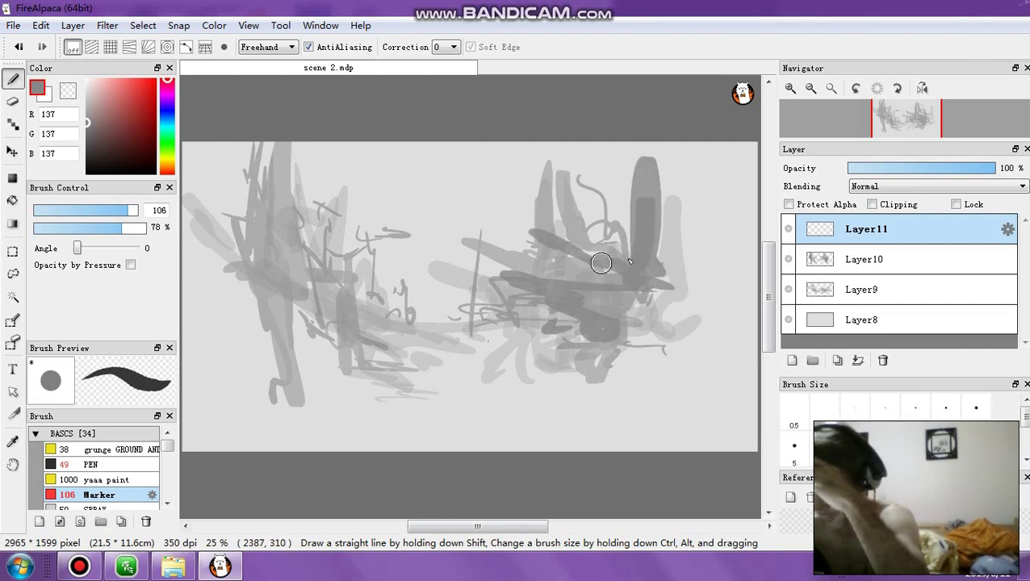
left_click(871, 250)
left_click(903, 168)
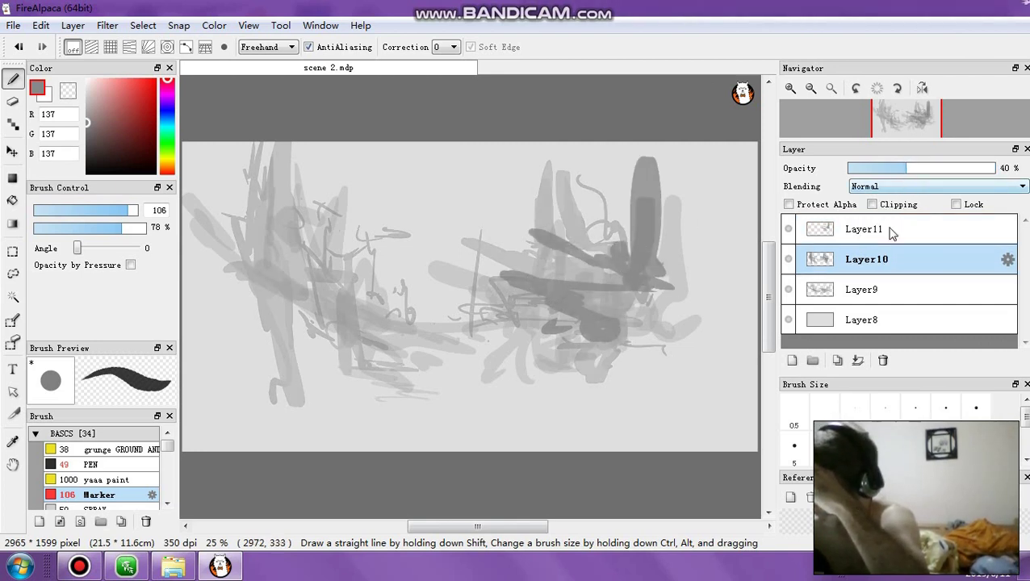
left_click(888, 230)
Step: Paint a dark horizontal bar with upright masses above it on Layer11, over the left cluster
left_click_drag(303, 231, 441, 236)
left_click_drag(357, 239, 356, 155)
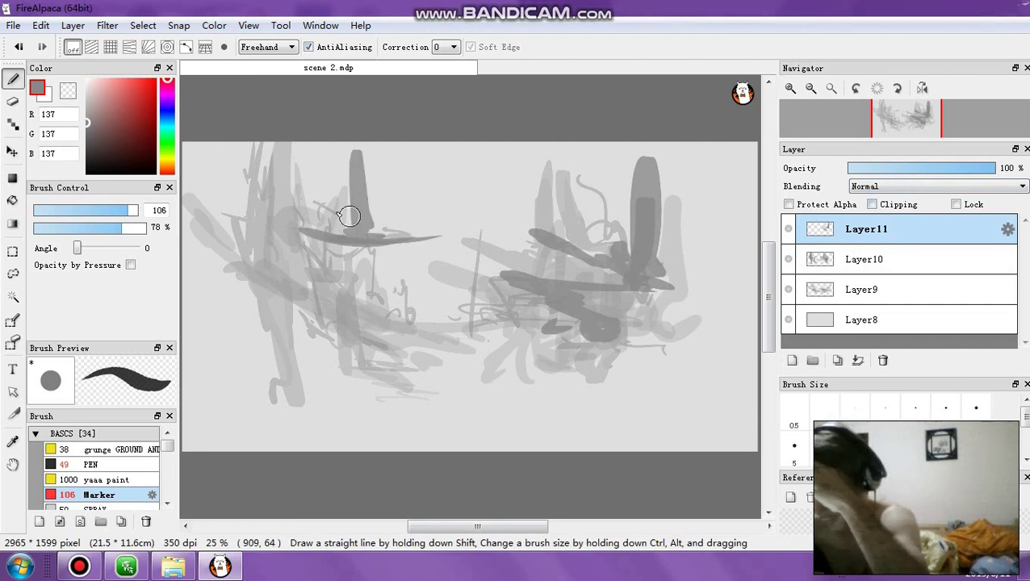
left_click_drag(352, 215, 380, 184)
left_click_drag(309, 223, 326, 196)
Step: Draw thinner structural lines and loose curves across the whole scene on Layer11 with the Marker at size 39
left_click(104, 210)
left_click_drag(127, 219, 101, 212)
left_click_drag(311, 249, 327, 299)
left_click_drag(349, 246, 321, 303)
mouse_move(332, 257)
left_mouse_down()
mouse_move(370, 340)
mouse_move(296, 311)
mouse_move(323, 326)
left_mouse_up()
left_click_drag(355, 349, 363, 389)
mouse_move(394, 301)
left_mouse_down()
mouse_move(415, 324)
mouse_move(470, 263)
left_mouse_up()
mouse_move(506, 234)
left_mouse_down()
mouse_move(529, 176)
mouse_move(543, 181)
left_mouse_up()
left_click_drag(634, 149, 638, 197)
mouse_move(453, 208)
left_mouse_down()
mouse_move(478, 259)
mouse_move(736, 368)
mouse_move(648, 345)
mouse_move(607, 352)
mouse_move(408, 318)
left_mouse_up()
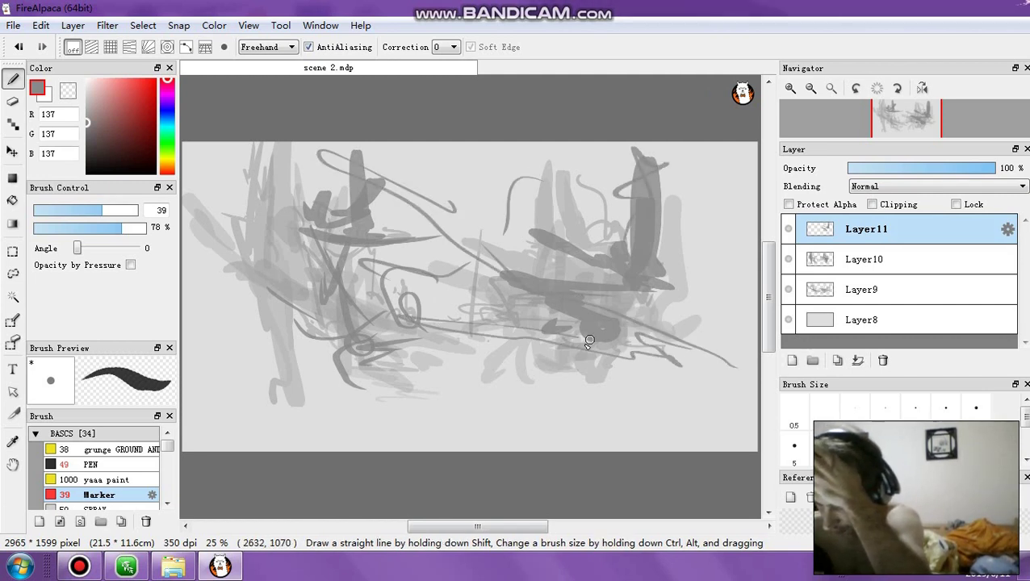
left_click_drag(553, 336, 556, 389)
Step: Paint a long dark diagonal and short vertical strokes below the right cluster with the Marker at size 103
left_click(127, 211)
mouse_move(457, 342)
left_mouse_down()
mouse_move(639, 290)
mouse_move(596, 315)
mouse_move(489, 334)
left_mouse_up()
left_click_drag(555, 343, 552, 389)
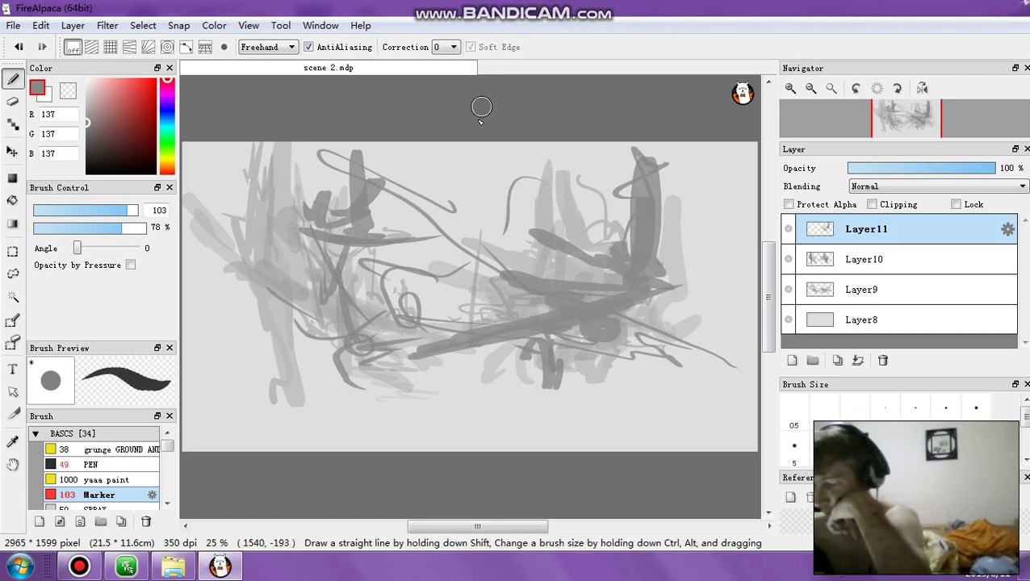
Step: Flip the whole canvas horizontally
left_click(72, 26)
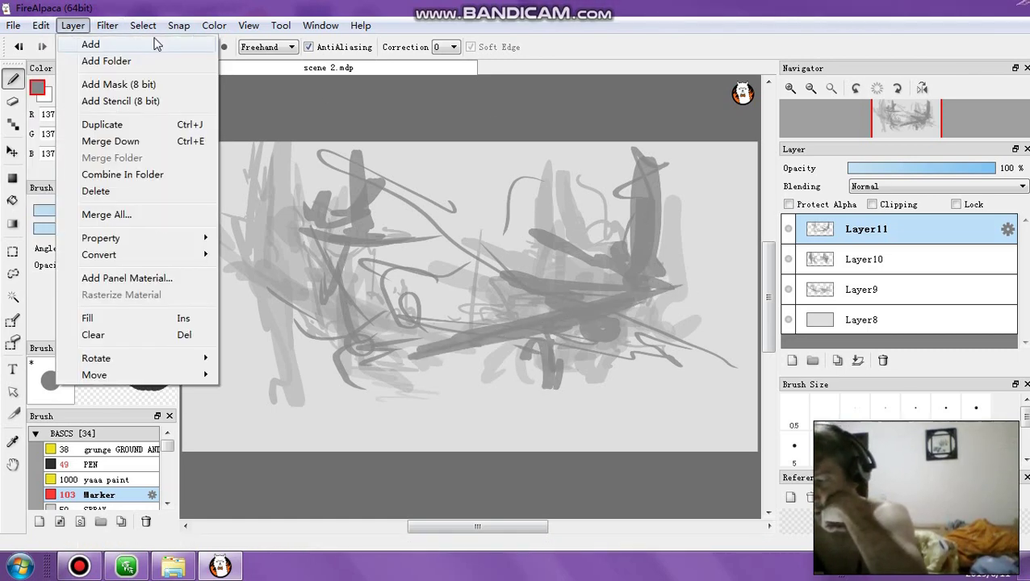
mouse_move(48, 31)
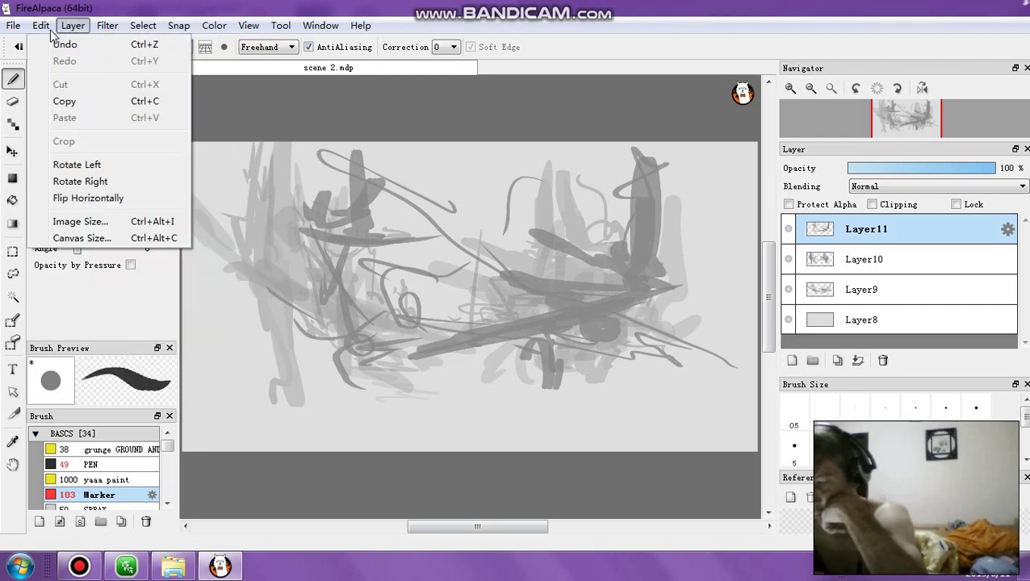
left_click(105, 200)
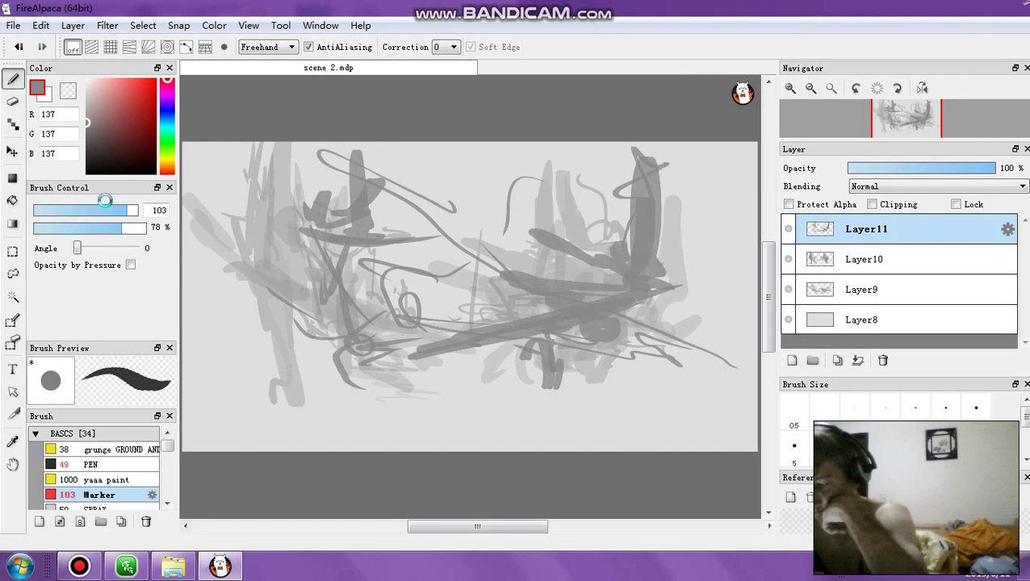
key("h")
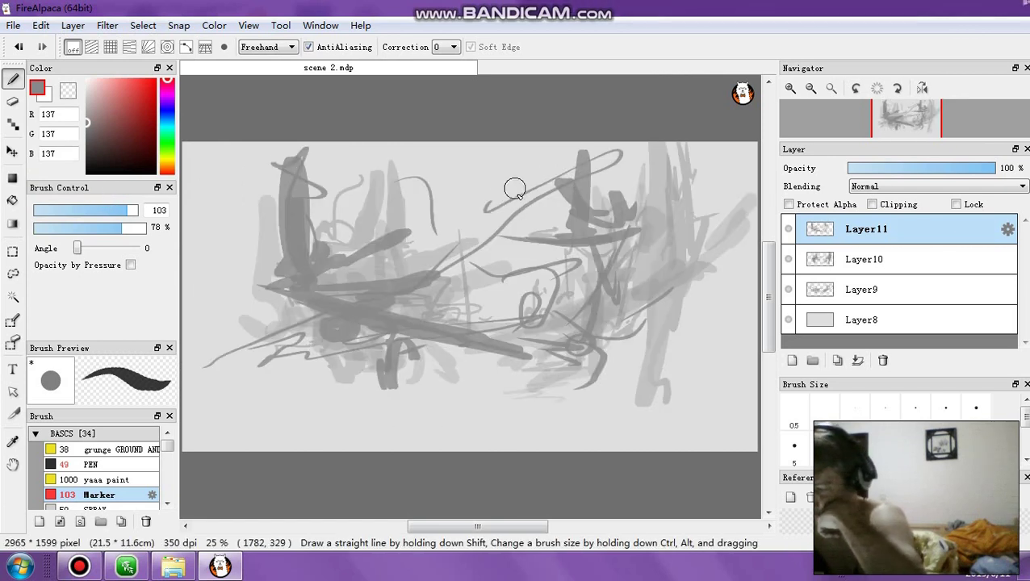
Step: Paint long dark diagonal strokes over the left cluster on Layer11 with the Marker at size 103, adding short strokes near the lower middle and right cluster
left_click_drag(415, 144, 303, 336)
mouse_move(395, 160)
left_mouse_down()
mouse_move(325, 278)
mouse_move(366, 131)
mouse_move(318, 121)
mouse_move(274, 164)
mouse_move(237, 243)
left_mouse_up()
mouse_move(304, 243)
left_mouse_down()
mouse_move(281, 272)
mouse_move(241, 291)
left_mouse_up()
left_click_drag(389, 344, 513, 377)
left_click_drag(554, 284, 568, 257)
left_click_drag(620, 300, 616, 249)
mouse_move(361, 229)
left_mouse_down()
mouse_move(370, 251)
mouse_move(372, 174)
mouse_move(361, 263)
mouse_move(341, 241)
left_mouse_up()
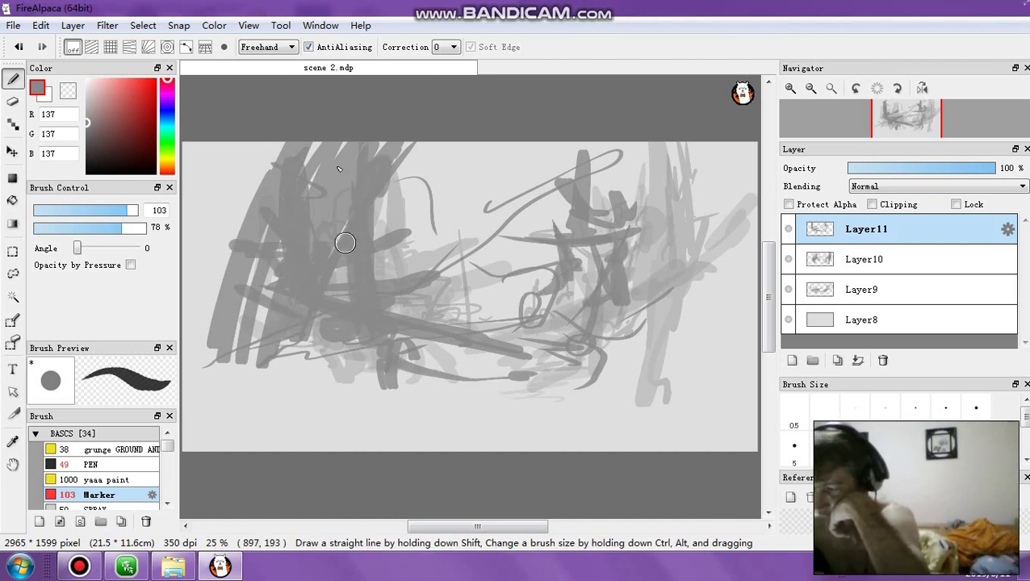
Step: Fill the left cluster into a solid upright mass with spreading strokes at its top, using the Marker at size 103
left_click_drag(327, 186, 359, 364)
mouse_move(311, 142)
left_mouse_down()
mouse_move(336, 198)
mouse_move(361, 157)
mouse_move(452, 145)
left_mouse_up()
mouse_move(282, 161)
left_mouse_down()
mouse_move(264, 154)
mouse_move(275, 173)
left_mouse_up()
left_click_drag(408, 165, 440, 160)
left_click_drag(334, 342, 327, 373)
Step: Paint several wide, nearly horizontal strokes across the right cluster on Layer11
mouse_move(597, 260)
left_mouse_down()
mouse_move(630, 304)
mouse_move(654, 257)
left_mouse_up()
mouse_move(557, 239)
left_mouse_down()
mouse_move(698, 252)
mouse_move(719, 216)
left_mouse_up()
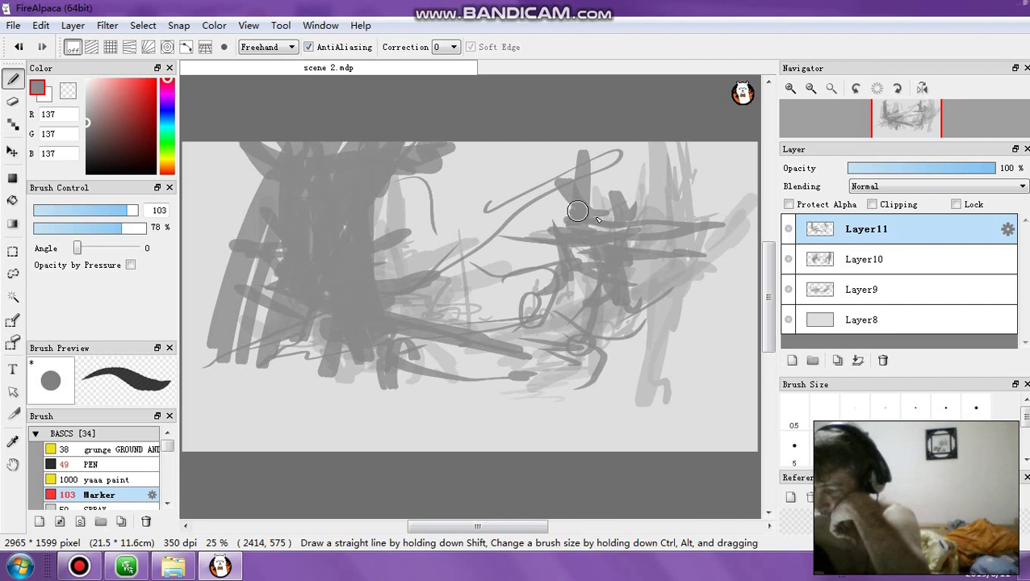
left_click_drag(569, 211, 731, 212)
Step: Lower the opacity of Layer10 and Layer9, and set Layer11's opacity to 64%
left_click(897, 259)
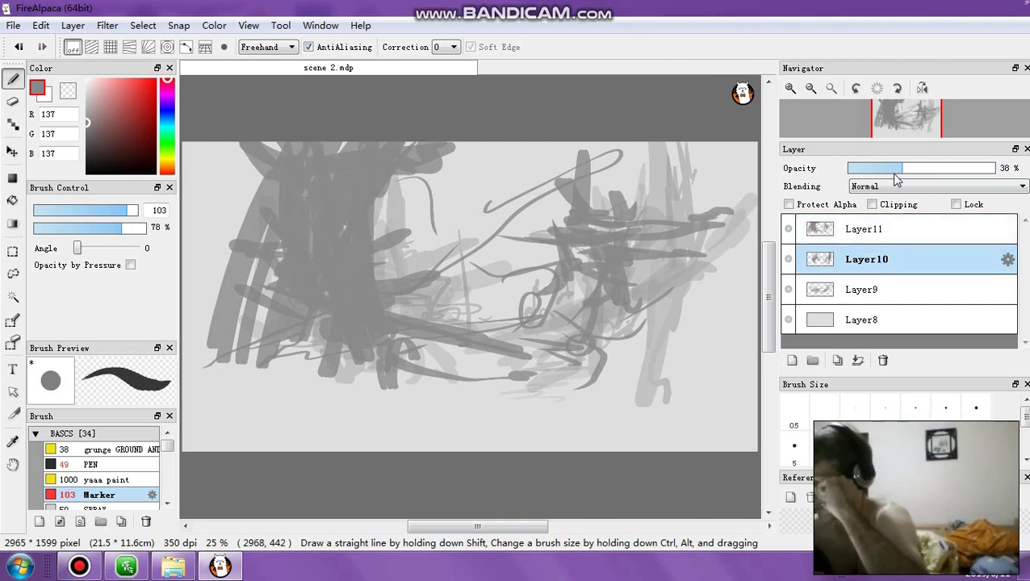
left_click_drag(885, 171, 886, 173)
left_click(880, 291)
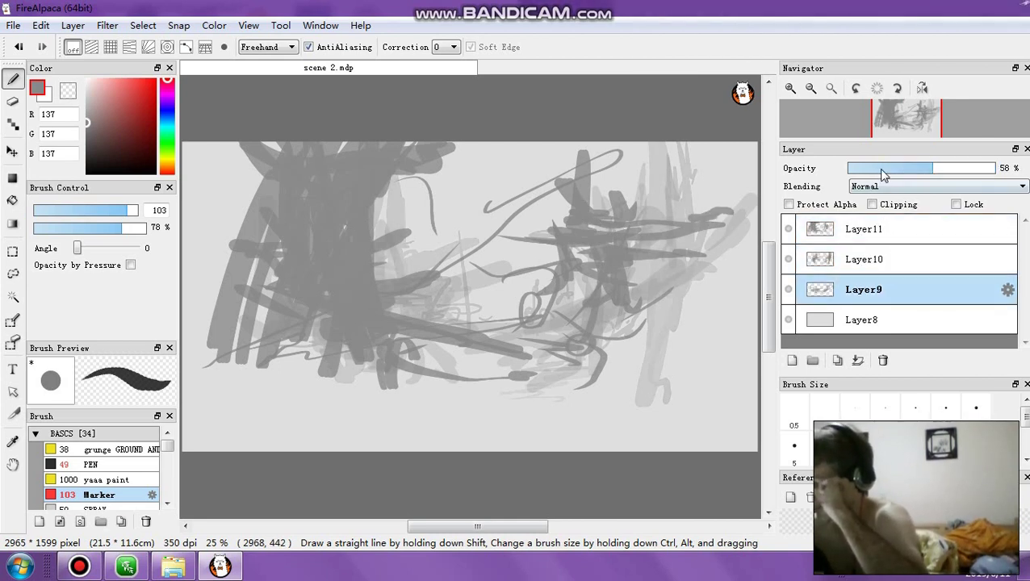
left_click(880, 168)
left_click(895, 228)
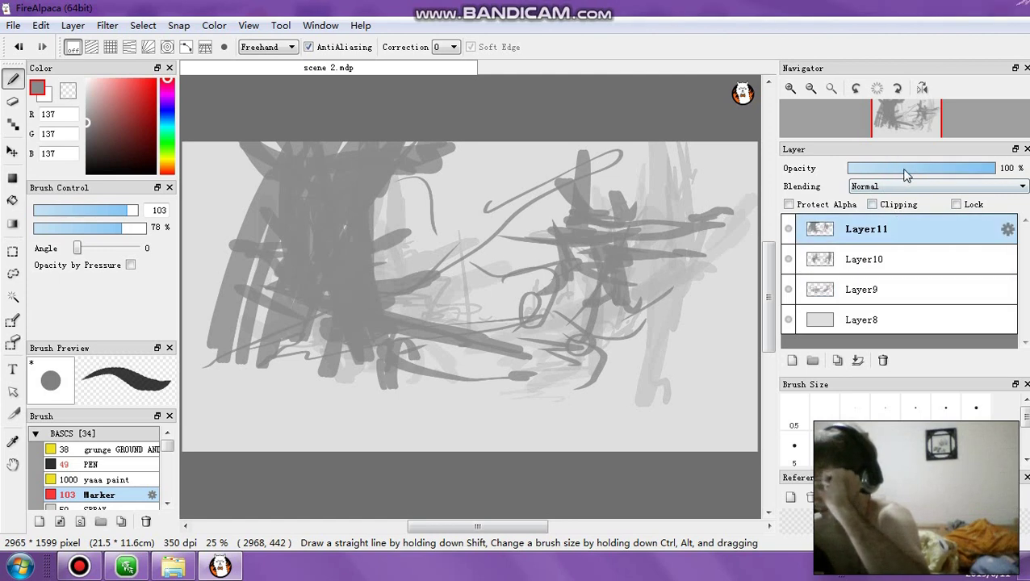
left_click(910, 170)
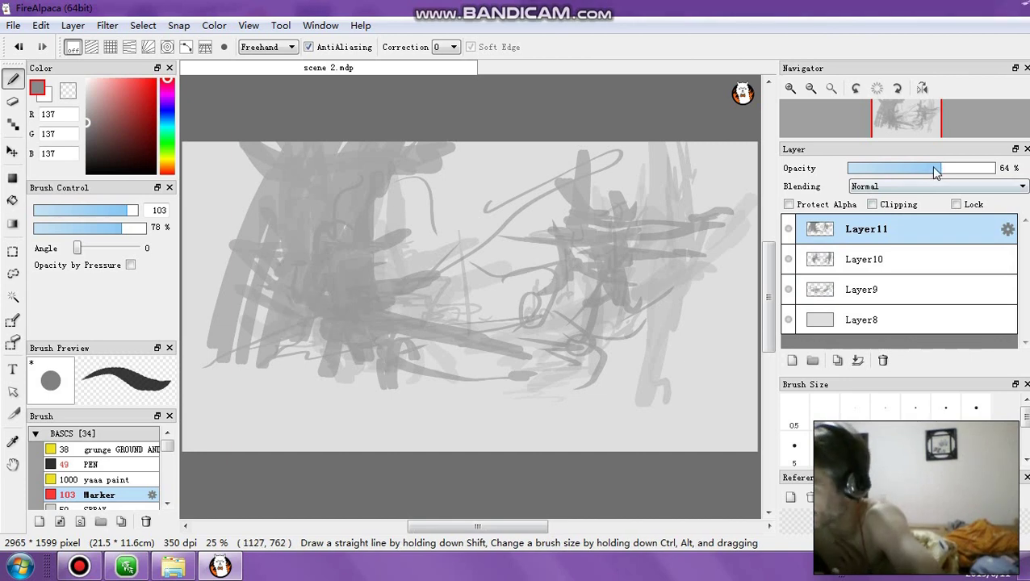
Step: Add a new layer and hatch a dark, slightly rising bridge band between the left mass and right cluster with the Marker at size 39
left_click(792, 360)
left_click_drag(361, 268, 350, 291)
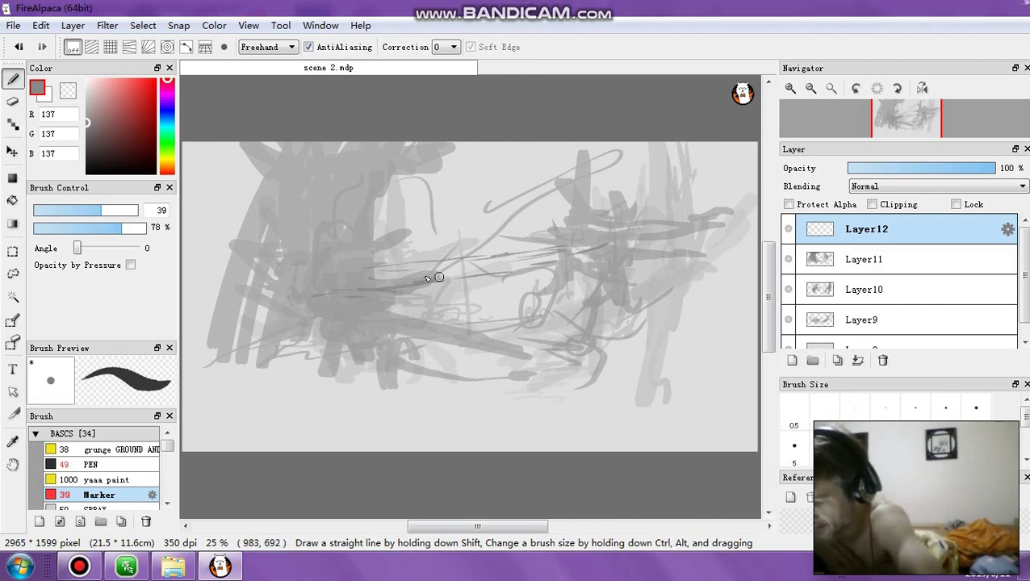
mouse_move(387, 269)
left_mouse_down()
mouse_move(506, 270)
mouse_move(450, 265)
mouse_move(530, 267)
mouse_move(578, 245)
mouse_move(503, 258)
mouse_move(528, 262)
mouse_move(451, 259)
mouse_move(510, 267)
mouse_move(495, 257)
mouse_move(574, 256)
mouse_move(415, 266)
mouse_move(481, 273)
mouse_move(386, 267)
mouse_move(381, 281)
mouse_move(587, 249)
mouse_move(505, 252)
mouse_move(588, 256)
left_mouse_up()
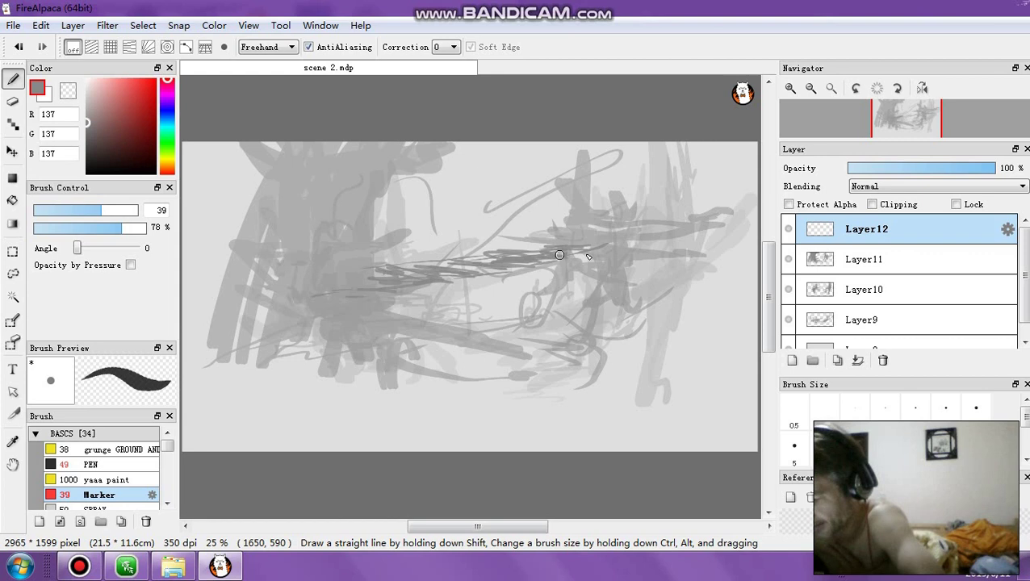
mouse_move(525, 270)
left_mouse_down()
mouse_move(385, 271)
mouse_move(455, 276)
mouse_move(436, 279)
mouse_move(446, 285)
mouse_move(518, 263)
left_mouse_up()
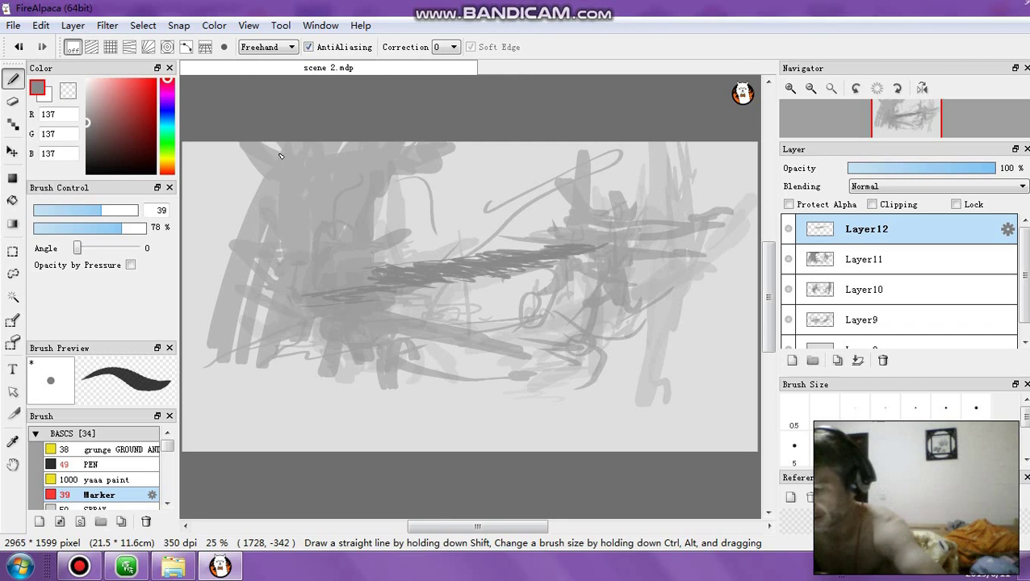
Step: Hatch a widening path of horizontal strokes from the bridge's left end down to the canvas bottom, using Marker sizes 44 and 78
left_click(105, 211)
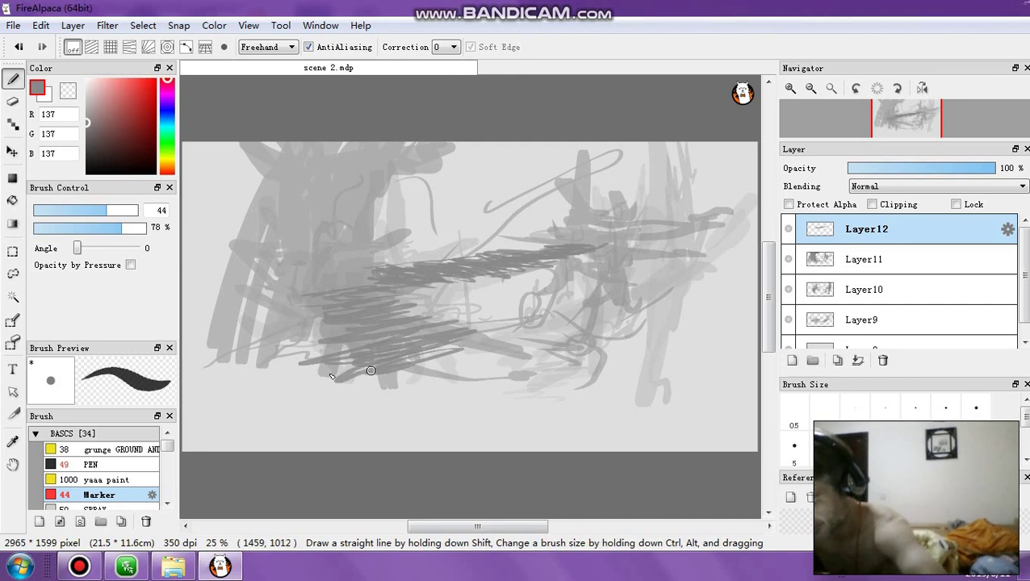
left_click(120, 211)
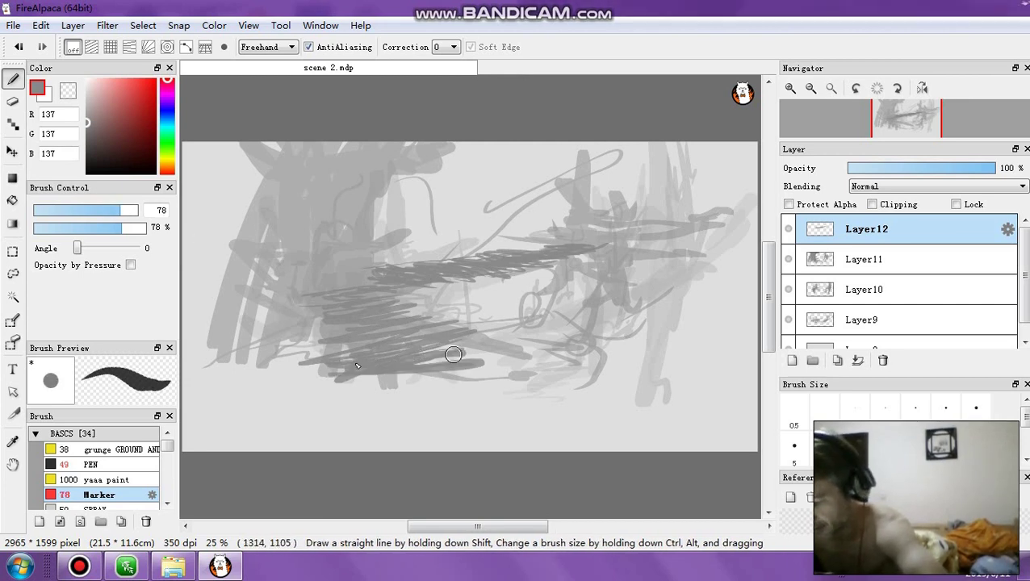
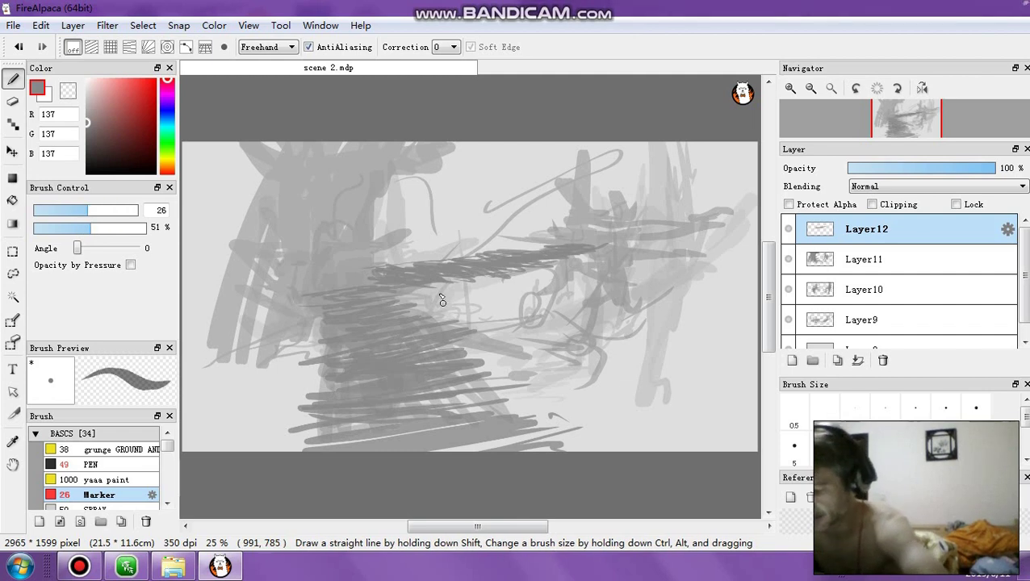
Step: Sketch a small figure in the left mass and platform lines on the right cluster, with the Marker at 64% opacity and up to size 39
left_click(100, 212)
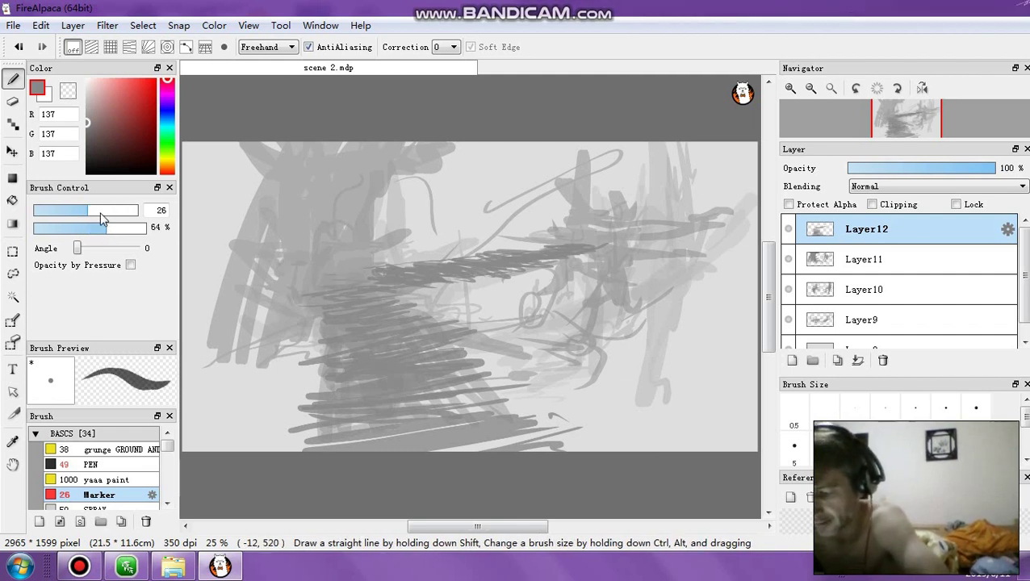
left_click(106, 227)
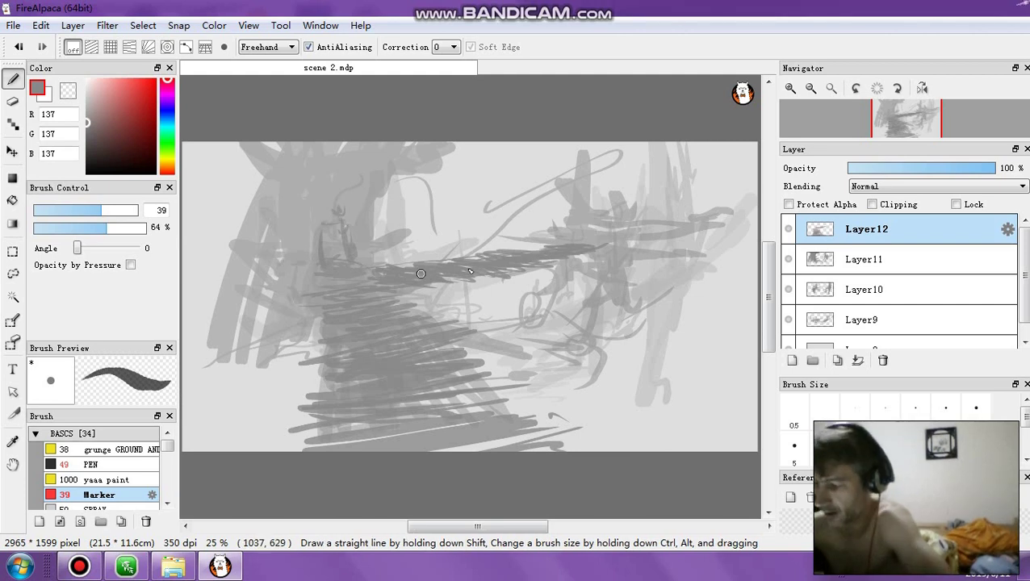
mouse_move(569, 239)
left_mouse_down()
mouse_move(648, 237)
mouse_move(679, 220)
left_mouse_up()
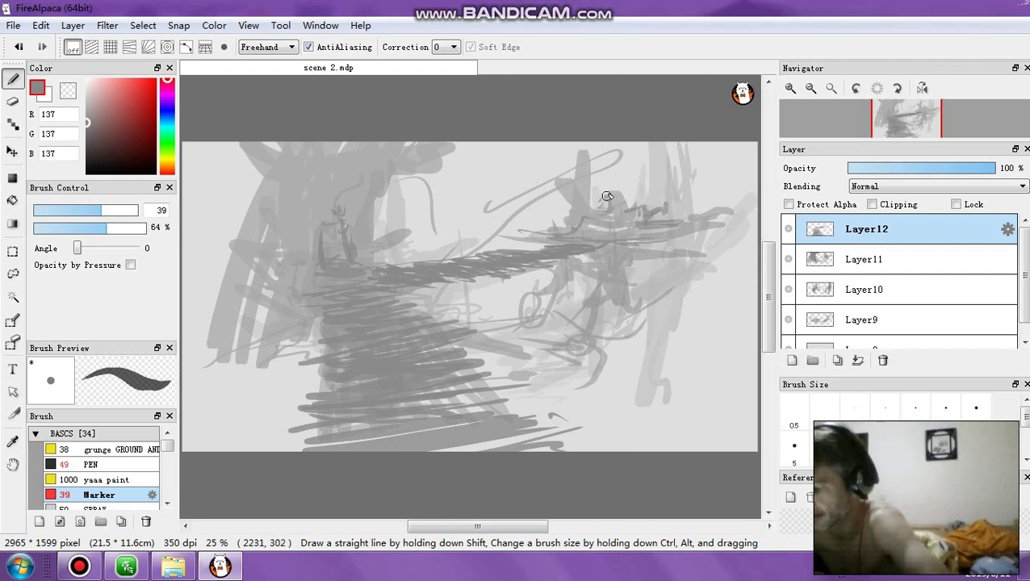
Step: Draw a curved pagoda-style roof with overlapping eave lines above the right platform
mouse_move(555, 170)
left_mouse_down()
mouse_move(673, 184)
mouse_move(725, 171)
left_mouse_up()
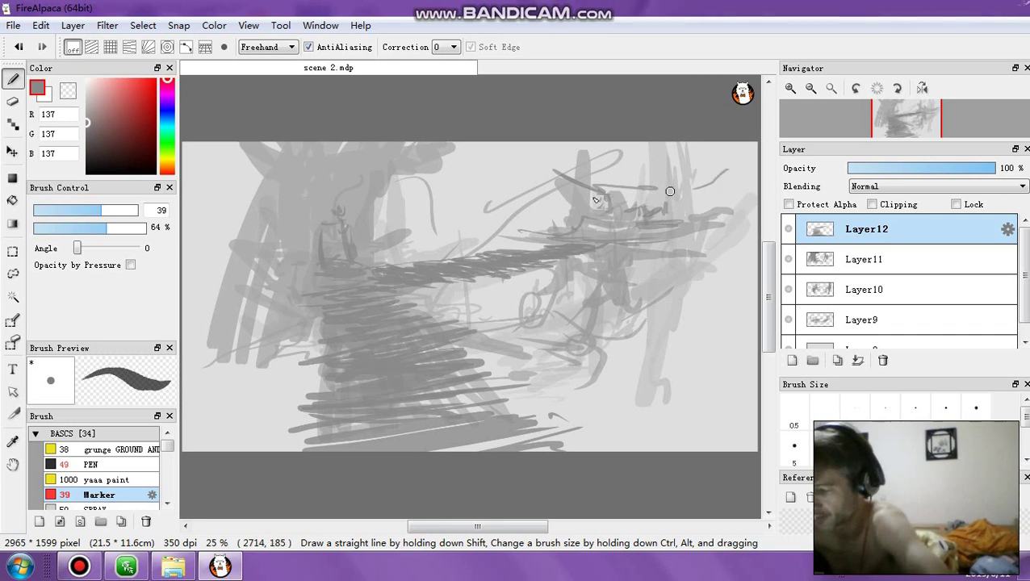
left_click_drag(563, 170, 720, 162)
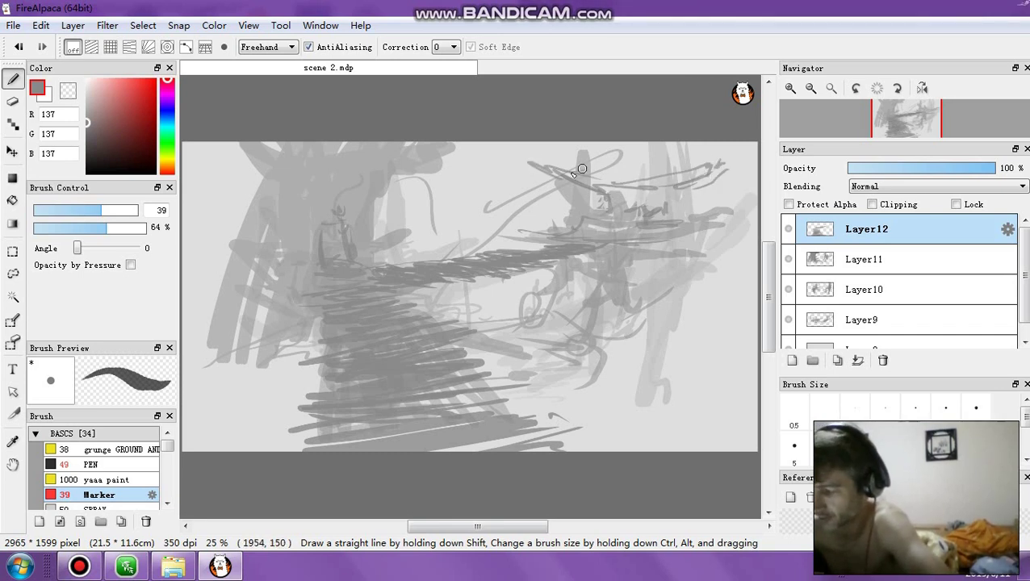
mouse_move(582, 169)
left_mouse_down()
mouse_move(642, 147)
mouse_move(688, 145)
mouse_move(679, 161)
mouse_move(712, 168)
mouse_move(728, 157)
mouse_move(685, 181)
mouse_move(705, 180)
mouse_move(681, 182)
mouse_move(754, 162)
mouse_move(724, 179)
mouse_move(589, 186)
mouse_move(625, 185)
mouse_move(595, 174)
mouse_move(657, 192)
mouse_move(639, 191)
mouse_move(712, 179)
mouse_move(592, 205)
left_mouse_up()
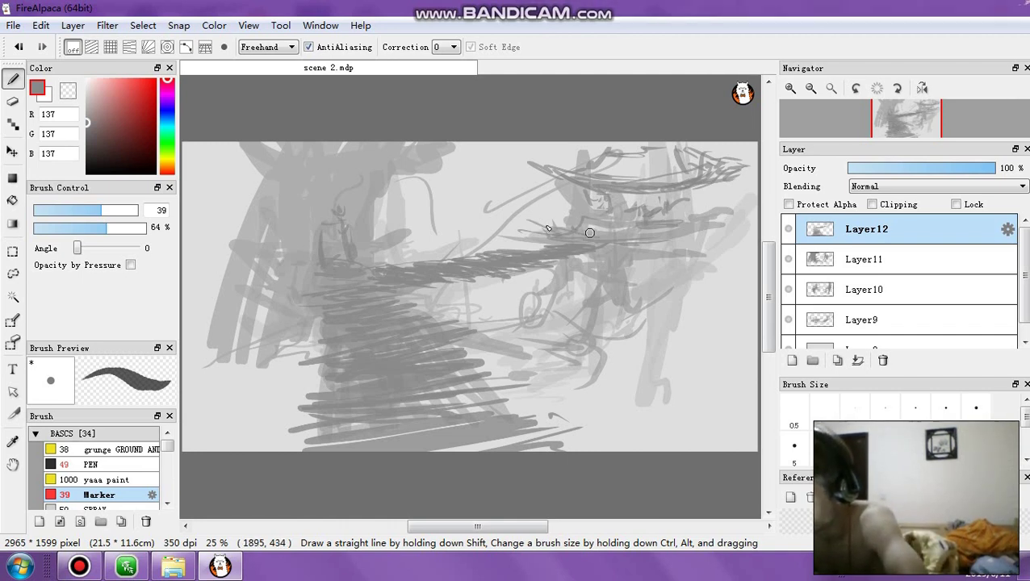
Step: Paint vertical supports and slanted shading strokes below the right platform with the Marker at size 60 and 47% opacity
left_click(86, 228)
left_click(116, 211)
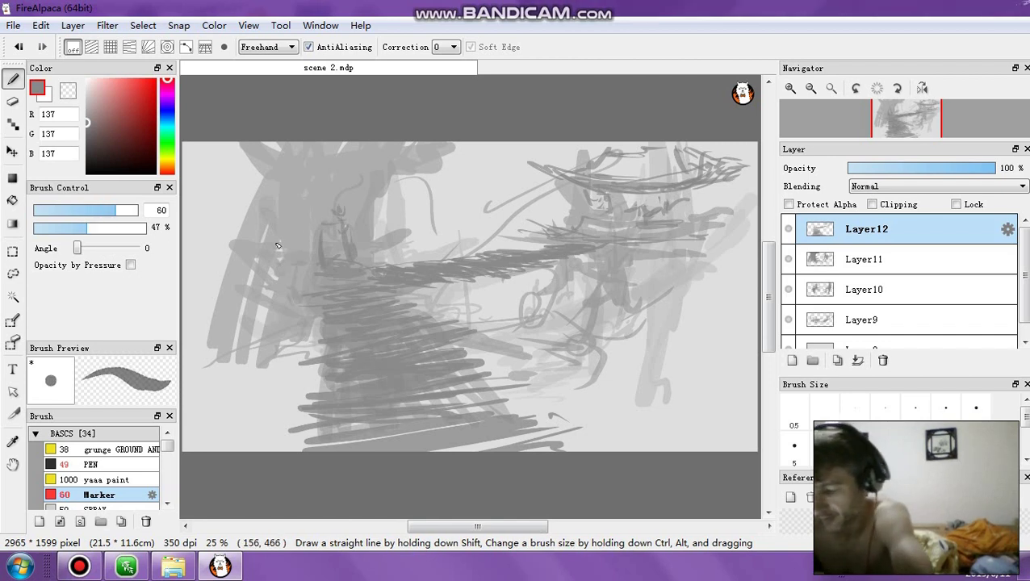
mouse_move(644, 271)
left_mouse_down()
mouse_move(634, 361)
mouse_move(643, 319)
mouse_move(626, 269)
mouse_move(581, 266)
mouse_move(551, 352)
mouse_move(591, 256)
mouse_move(607, 264)
mouse_move(626, 363)
left_mouse_up()
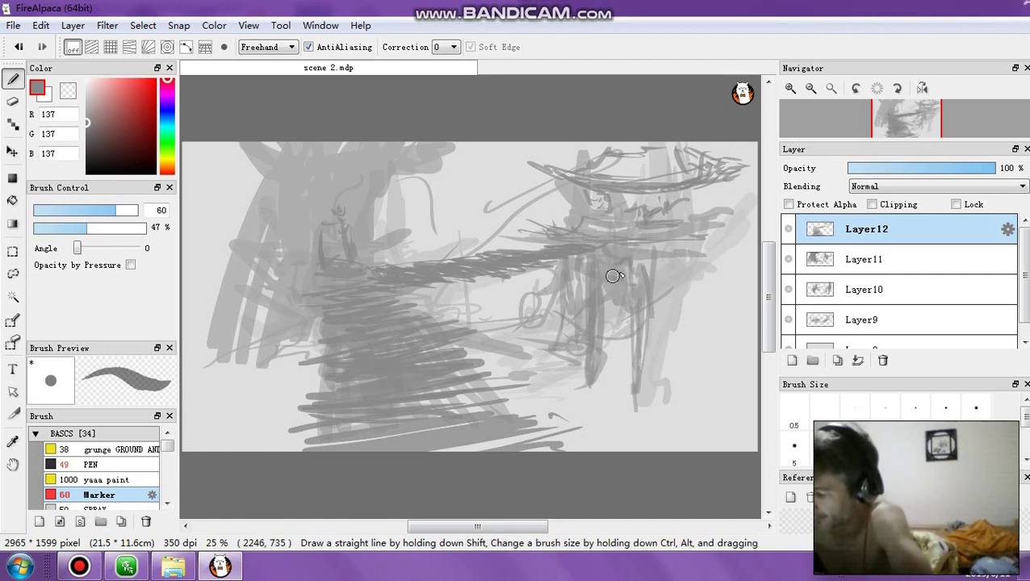
mouse_move(635, 278)
left_mouse_down()
mouse_move(635, 327)
mouse_move(658, 397)
mouse_move(689, 241)
mouse_move(671, 347)
mouse_move(712, 235)
mouse_move(690, 313)
mouse_move(677, 311)
mouse_move(627, 372)
mouse_move(689, 289)
left_mouse_up()
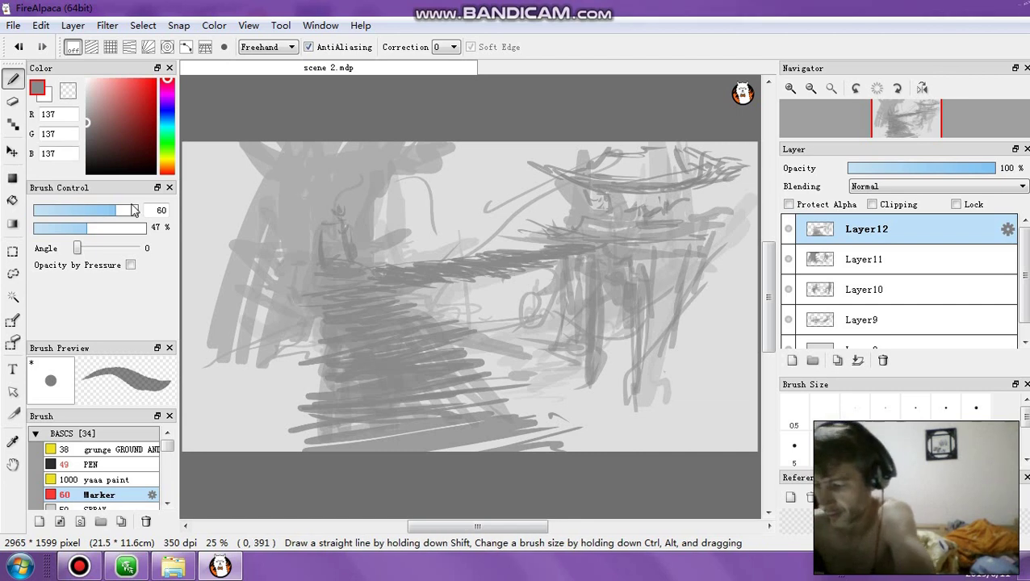
mouse_move(734, 214)
left_mouse_down()
mouse_move(613, 406)
mouse_move(690, 352)
mouse_move(699, 334)
mouse_move(614, 410)
mouse_move(715, 345)
mouse_move(661, 261)
left_mouse_up()
Step: Add thin ridge lines to the right roof with the Marker at size 17, and darker details around its eaves at size 26 and 64% opacity
left_click(69, 210)
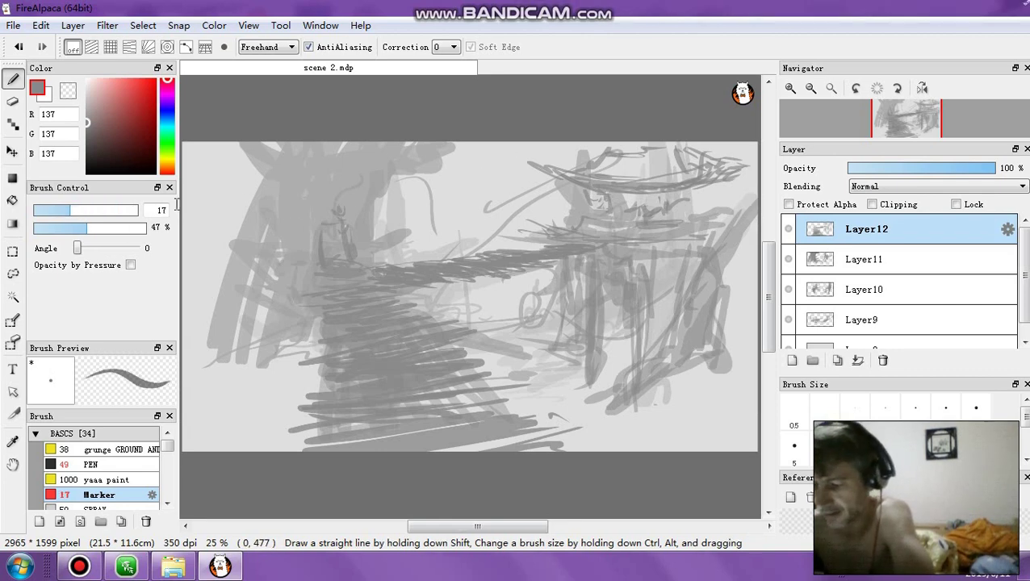
left_click_drag(619, 157, 618, 177)
left_click_drag(638, 151, 631, 174)
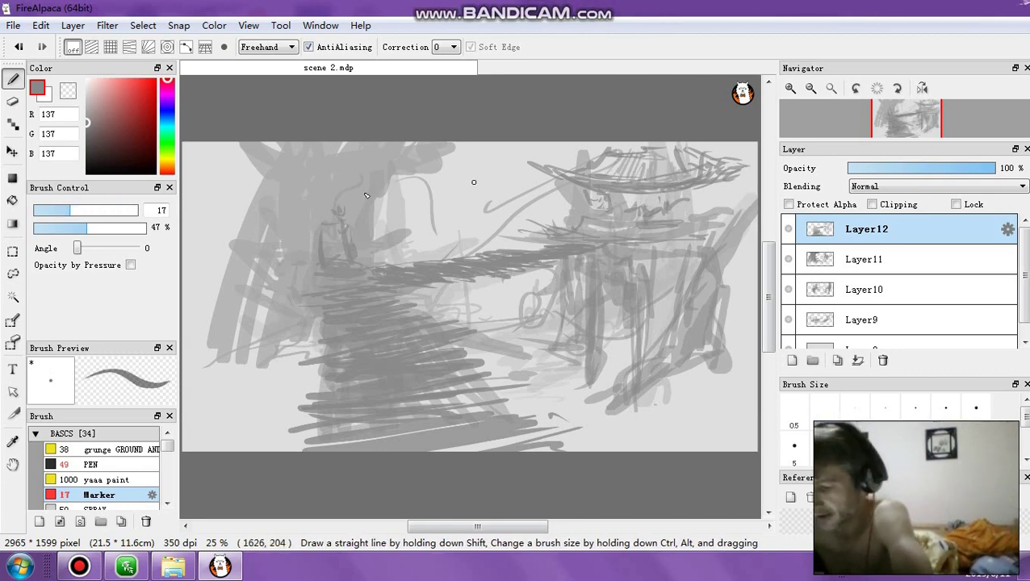
left_click(106, 229)
left_click(88, 210)
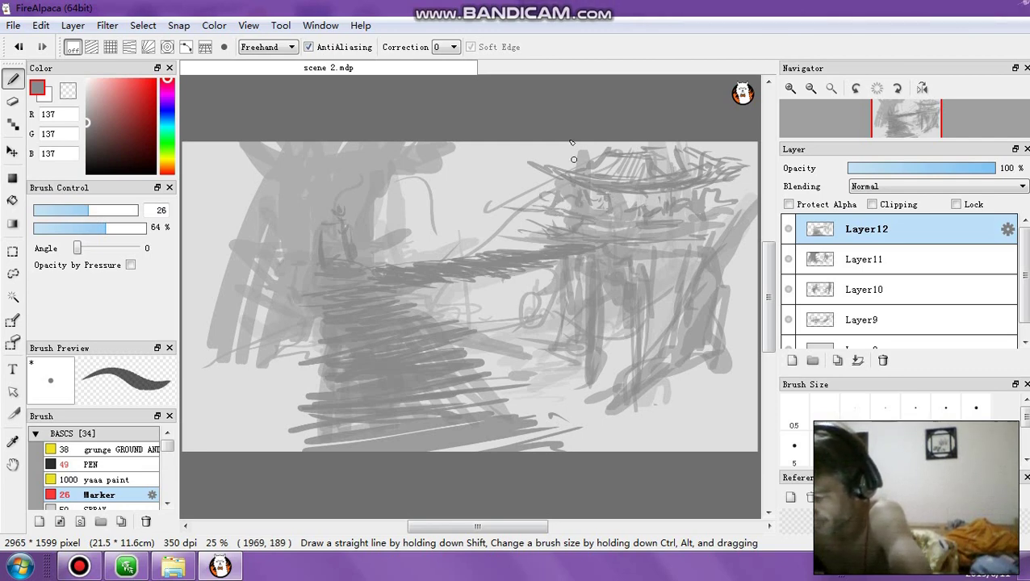
left_click_drag(574, 159, 586, 177)
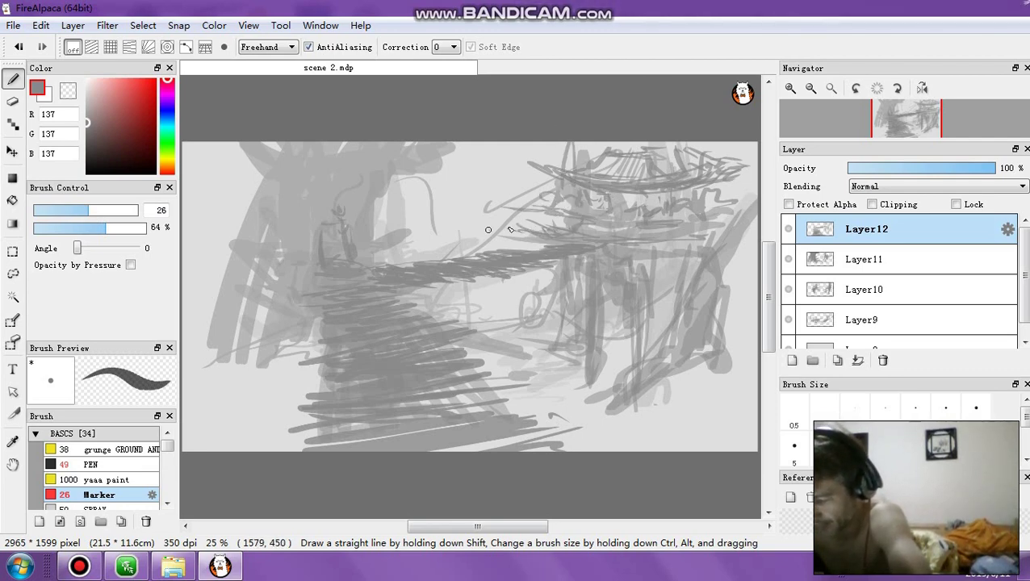
Step: Draw a curved roof with a hanging ornament across the top of the left mass, using Marker sizes 26 and 39
left_click_drag(398, 177, 389, 185)
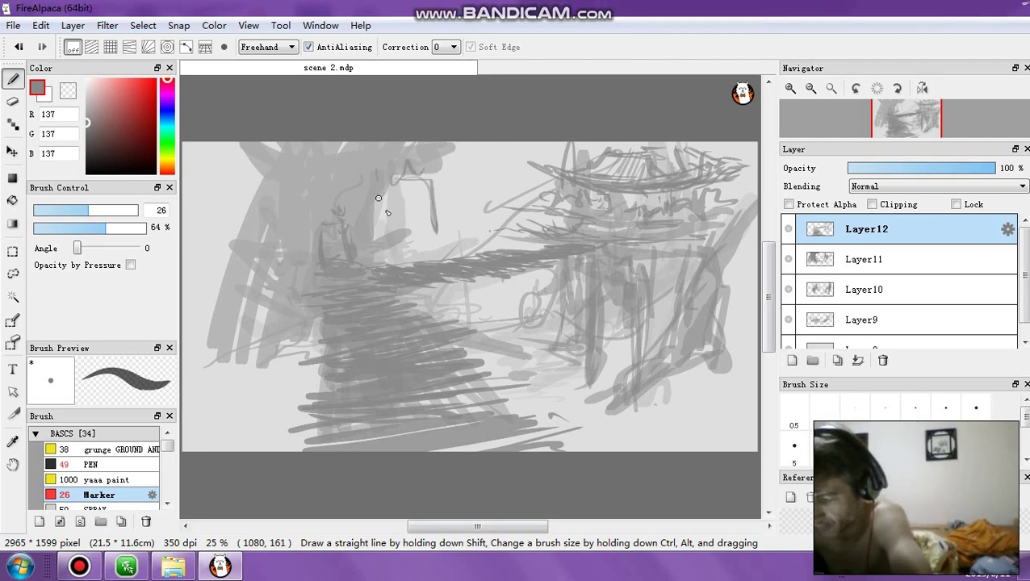
left_click_drag(234, 152, 283, 176)
left_click_drag(199, 146, 268, 168)
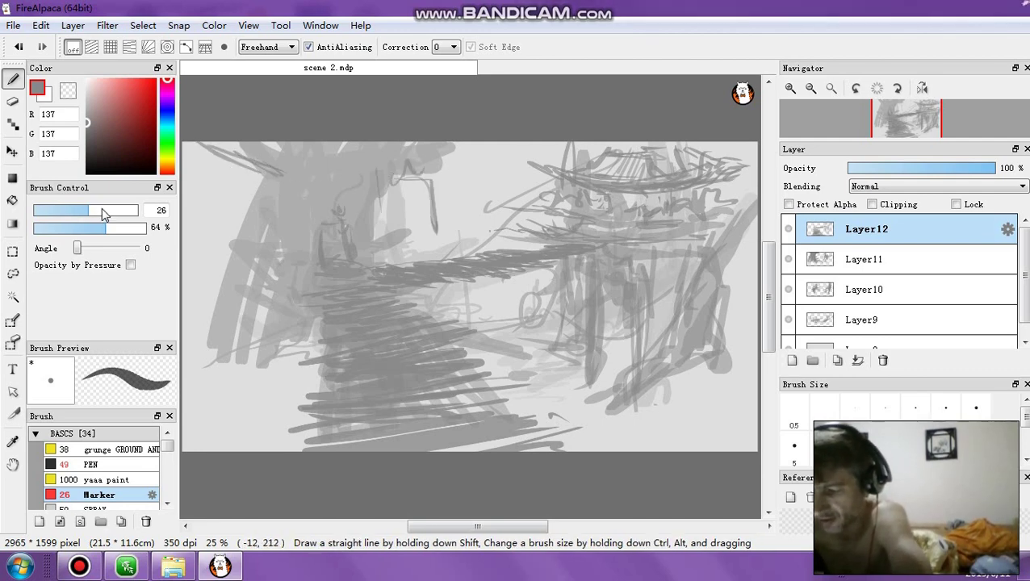
left_click(101, 210)
mouse_move(229, 138)
left_mouse_down()
mouse_move(324, 169)
mouse_move(393, 161)
mouse_move(365, 162)
left_mouse_up()
mouse_move(400, 158)
left_mouse_down()
mouse_move(363, 174)
mouse_move(442, 161)
mouse_move(384, 169)
left_mouse_up()
mouse_move(467, 155)
left_mouse_down()
mouse_move(410, 165)
mouse_move(444, 155)
left_mouse_up()
mouse_move(234, 152)
left_mouse_down()
mouse_move(343, 168)
mouse_move(464, 144)
mouse_move(272, 160)
mouse_move(456, 145)
left_mouse_up()
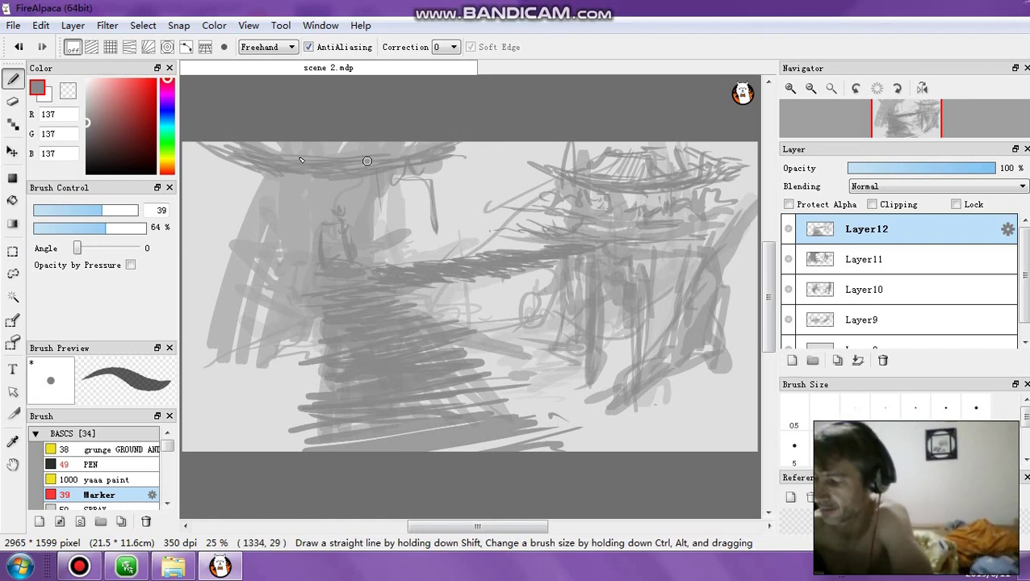
Step: Sketch upright posts and wall panel details beneath the left roof with the Marker at size 39
left_click_drag(281, 252, 275, 172)
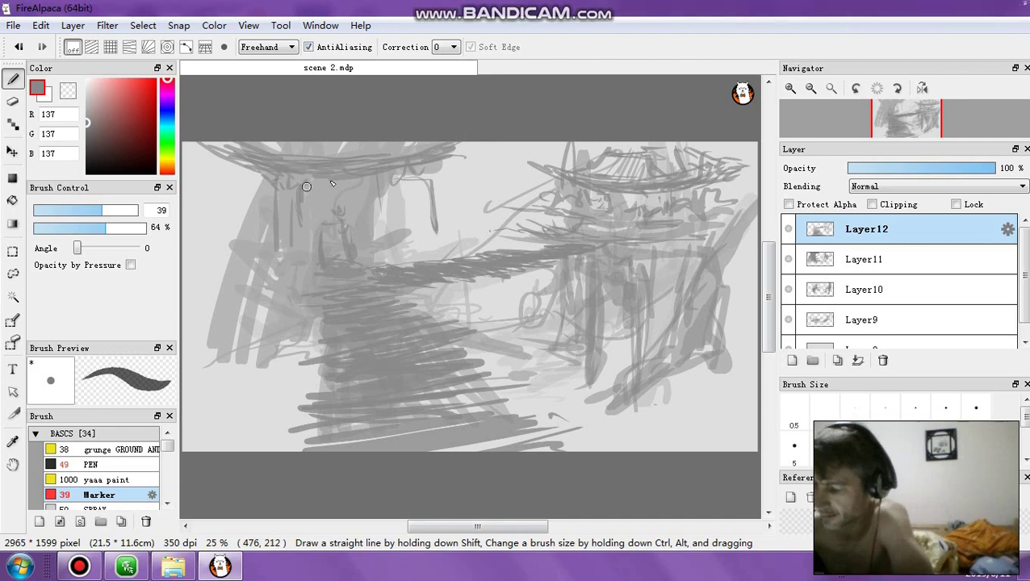
left_click_drag(375, 181, 380, 183)
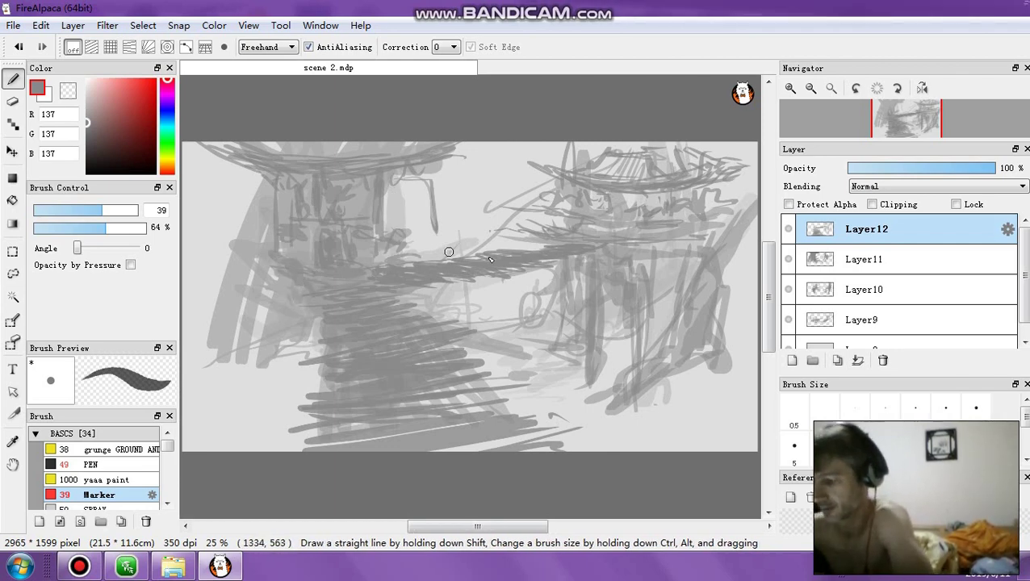
Step: Paint slanted shading strokes along the canvas's left edge with the Marker at size 92 and 32% opacity
left_click(69, 229)
left_click(124, 210)
left_click_drag(178, 292, 189, 292)
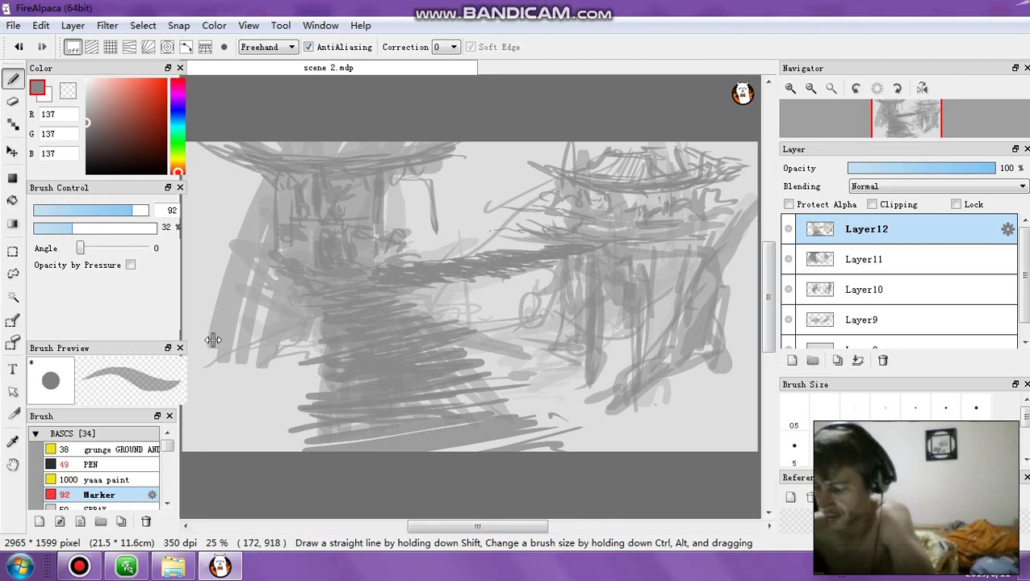
mouse_move(236, 355)
left_mouse_down()
mouse_move(259, 397)
mouse_move(196, 344)
left_mouse_up()
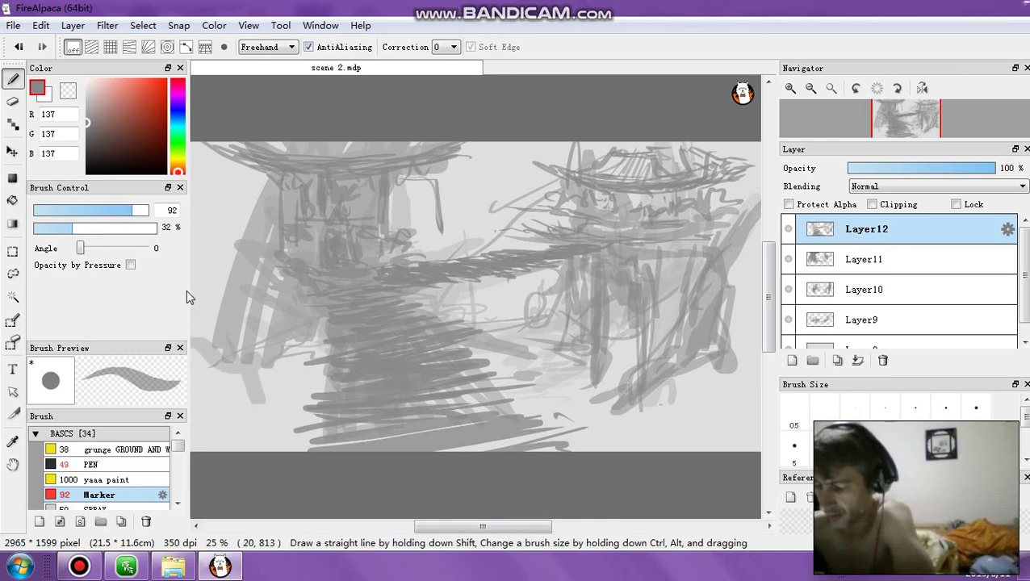
left_click_drag(186, 290, 71, 279)
left_click_drag(200, 252, 275, 389)
left_click_drag(223, 287, 275, 371)
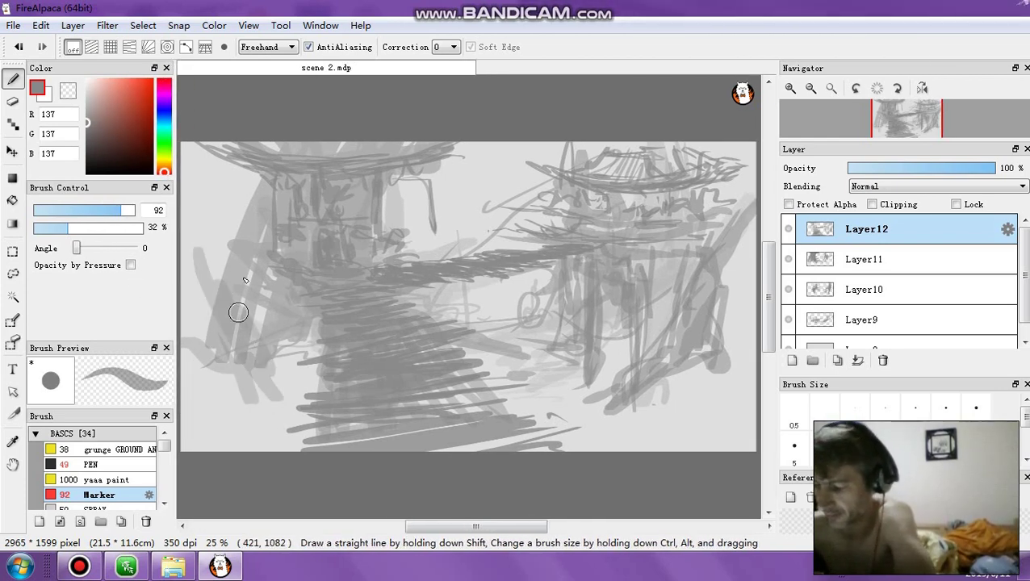
mouse_move(247, 313)
left_mouse_down()
mouse_move(189, 206)
mouse_move(228, 394)
left_mouse_up()
Step: Enlarge the Marker to 362 and scratch thin light lines through the left-edge shading with the Eraser at size 10
left_click(129, 212)
right_click(276, 411)
key("e")
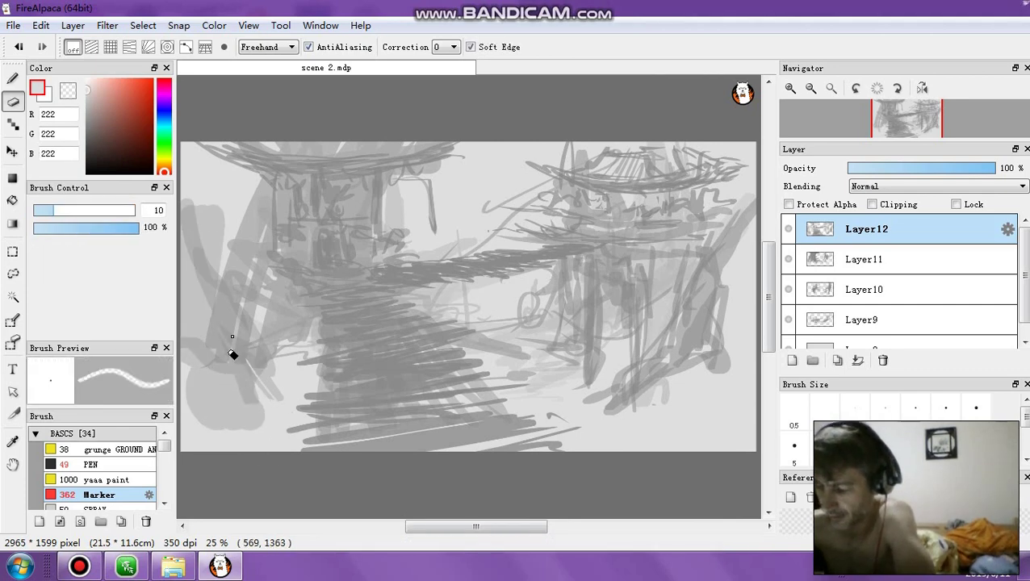
left_click_drag(217, 355, 208, 395)
left_click_drag(204, 408, 199, 320)
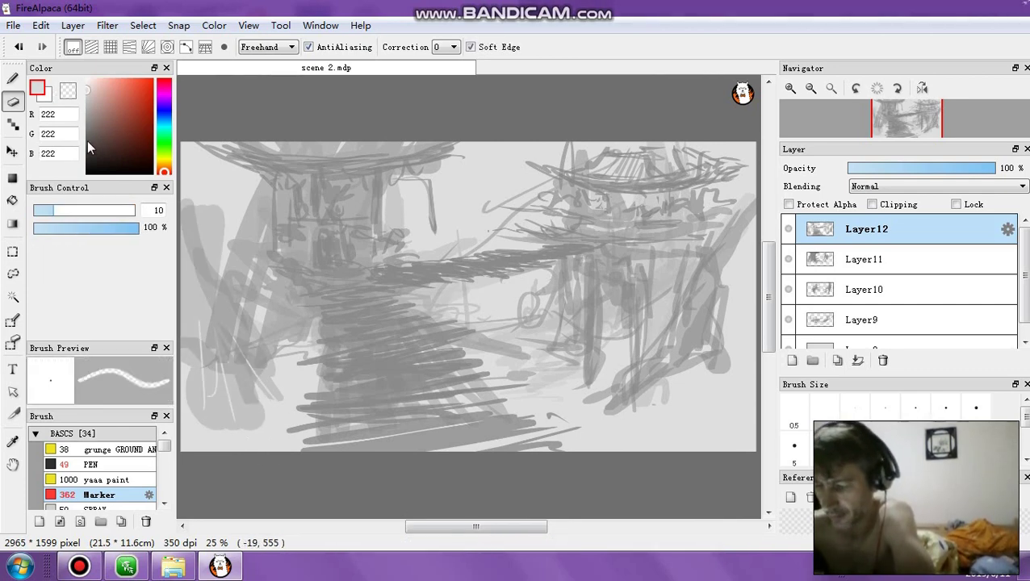
left_click_drag(86, 92, 86, 121)
left_click_drag(213, 235, 240, 374)
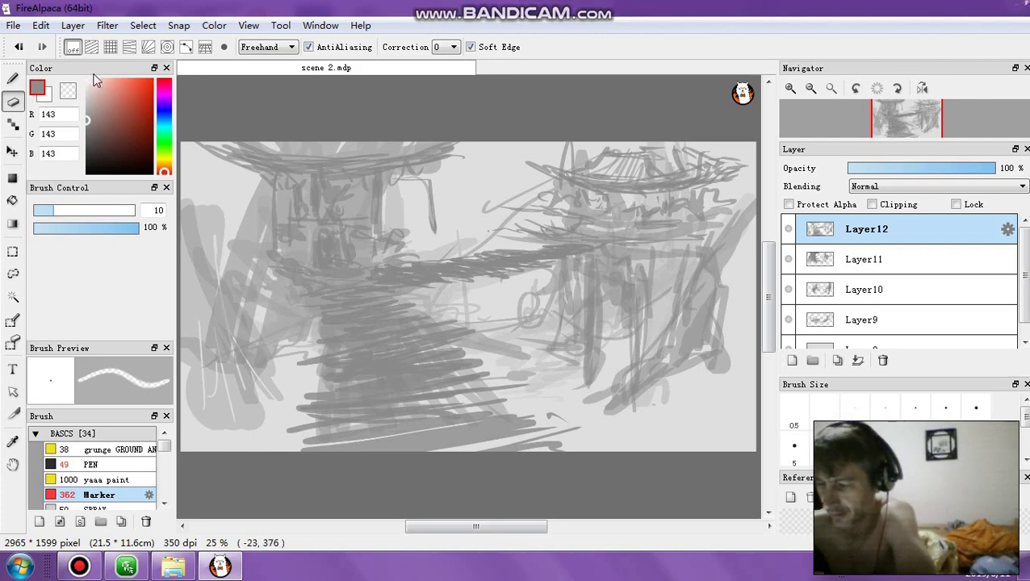
Step: Paint broad RGB 143 grey shading around both structures with the Marker at size 258, using 32% and 14% opacity
key("b")
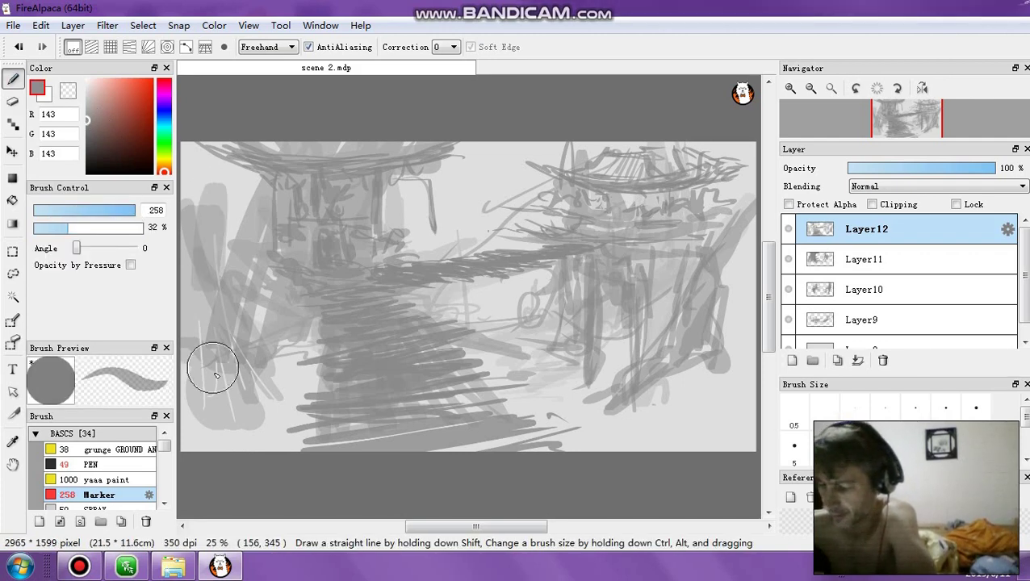
mouse_move(215, 376)
left_mouse_down()
mouse_move(191, 226)
mouse_move(218, 383)
mouse_move(294, 416)
mouse_move(240, 324)
mouse_move(266, 316)
mouse_move(237, 308)
mouse_move(283, 400)
mouse_move(275, 378)
mouse_move(205, 380)
mouse_move(242, 370)
mouse_move(259, 350)
mouse_move(251, 379)
mouse_move(383, 343)
mouse_move(511, 385)
mouse_move(488, 324)
mouse_move(513, 327)
mouse_move(486, 320)
mouse_move(502, 317)
mouse_move(468, 333)
mouse_move(522, 321)
mouse_move(511, 331)
mouse_move(571, 390)
mouse_move(561, 352)
mouse_move(504, 322)
mouse_move(536, 293)
mouse_move(699, 308)
mouse_move(687, 374)
mouse_move(608, 362)
mouse_move(690, 347)
mouse_move(749, 418)
mouse_move(689, 432)
mouse_move(736, 294)
mouse_move(733, 385)
mouse_move(733, 261)
mouse_move(743, 400)
mouse_move(727, 292)
mouse_move(720, 319)
mouse_move(750, 188)
mouse_move(629, 159)
mouse_move(720, 205)
mouse_move(717, 164)
left_mouse_up()
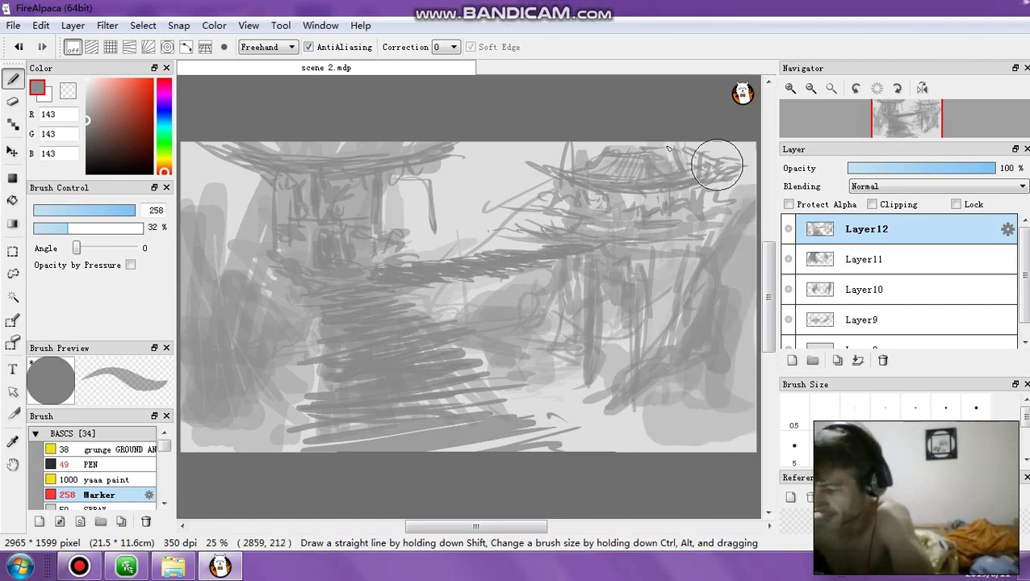
left_click_drag(68, 227, 49, 227)
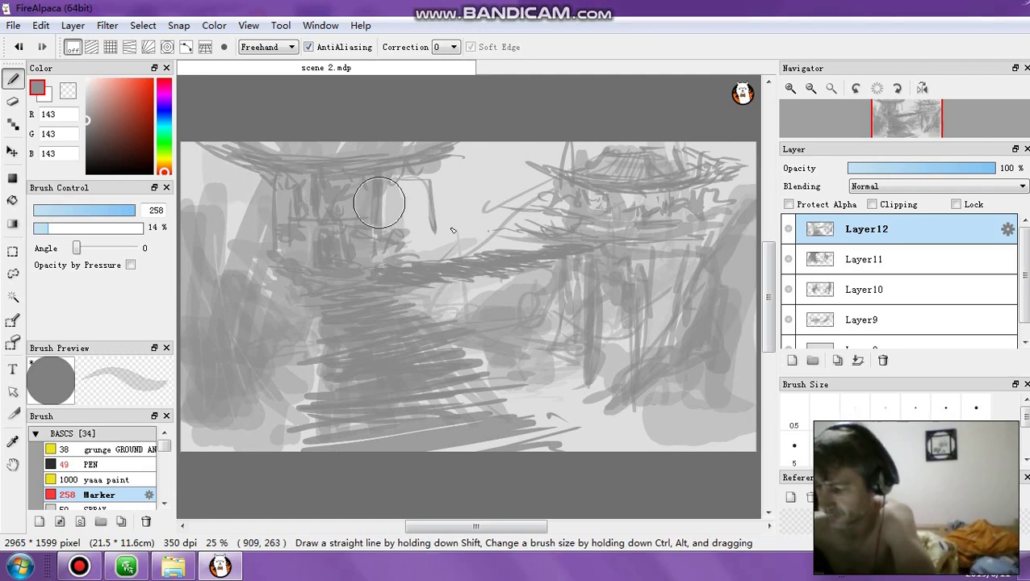
left_click_drag(524, 214, 515, 201)
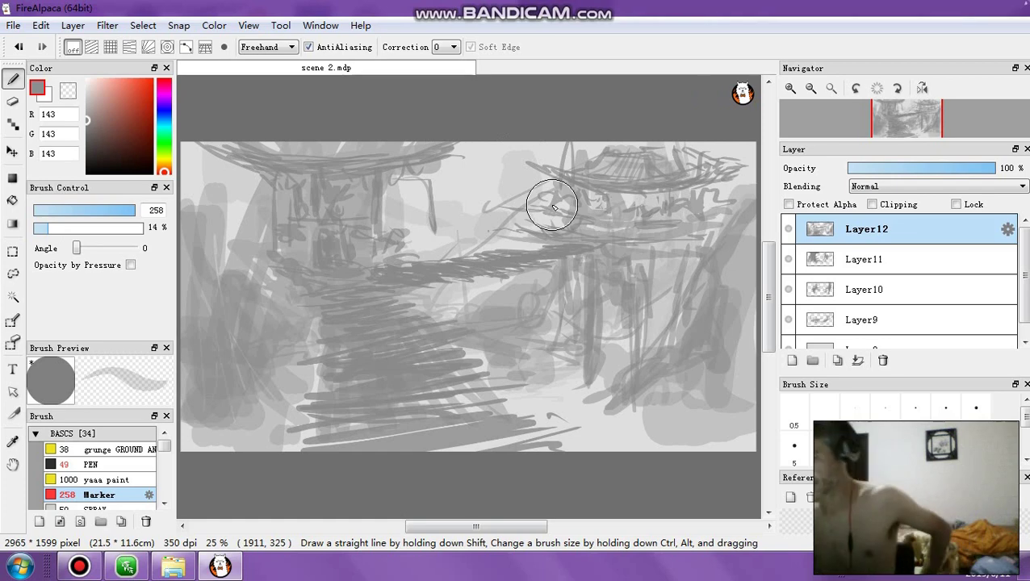
mouse_move(554, 208)
left_mouse_down()
mouse_move(602, 143)
mouse_move(626, 132)
mouse_move(637, 150)
mouse_move(627, 178)
left_mouse_up()
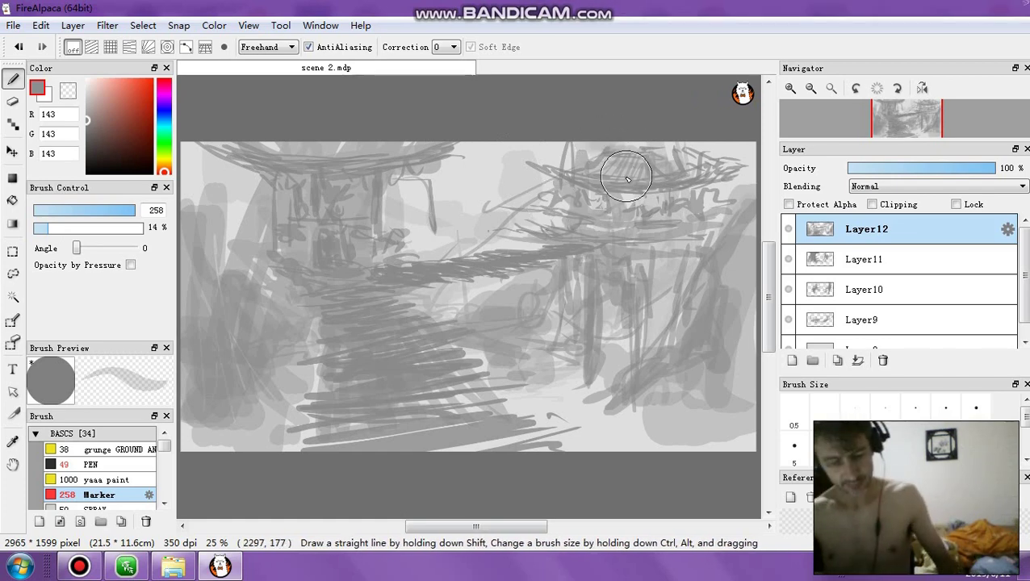
left_click(501, 174, "alt")
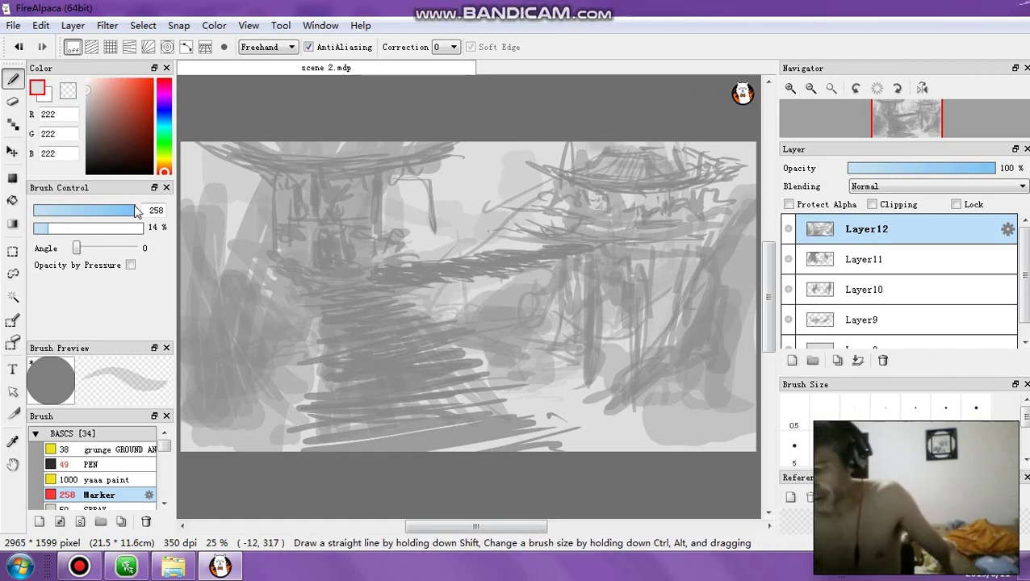
left_click_drag(137, 211, 122, 211)
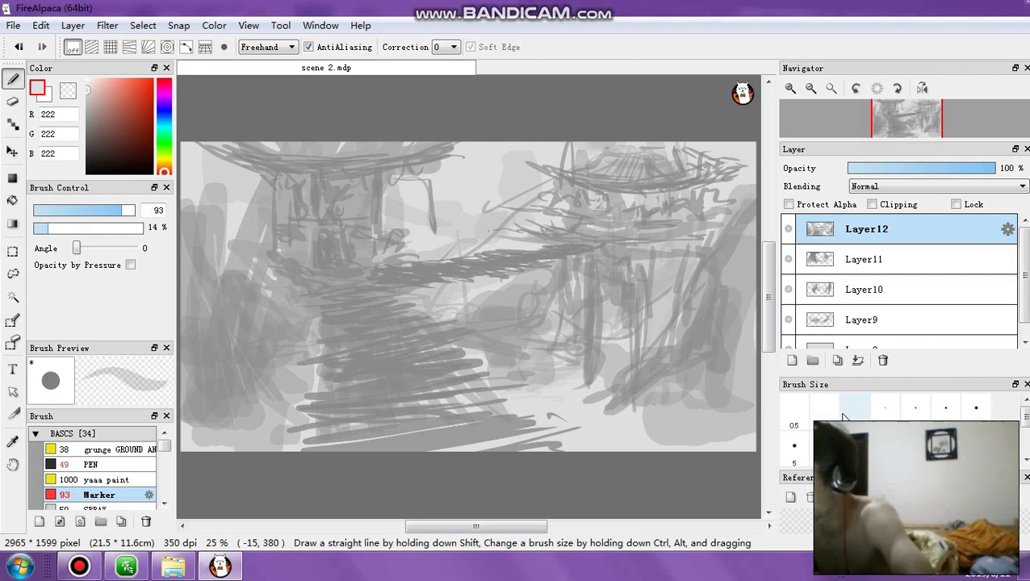
Step: Merge all layers of the sketch into a single layer
left_click(72, 25)
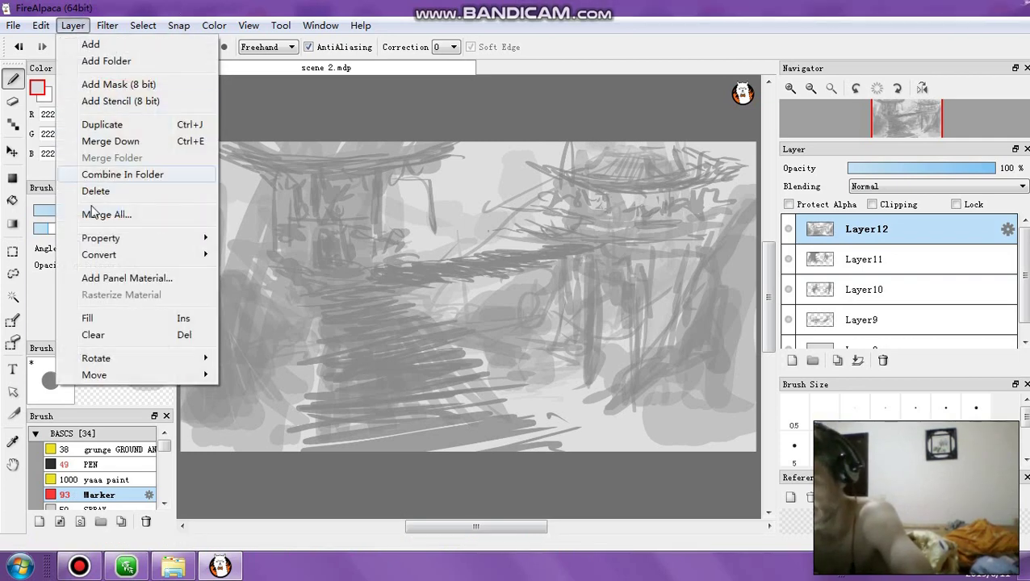
left_click(117, 214)
left_click(652, 373)
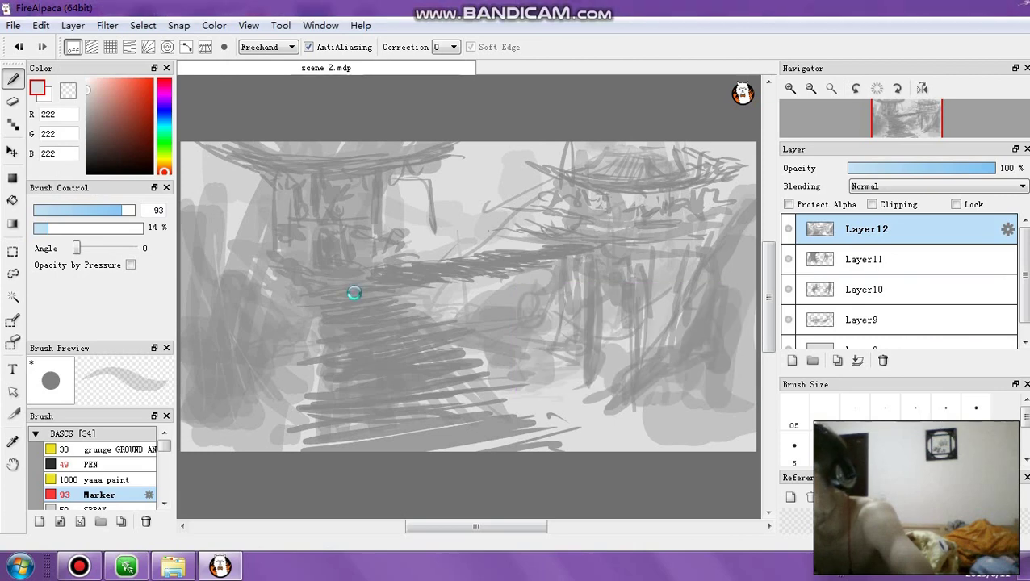
Step: Increase the merged layer's contrast with Levels by raising the black input point, lowering the white one and adjusting the midtones
left_click(108, 25)
left_click(130, 44)
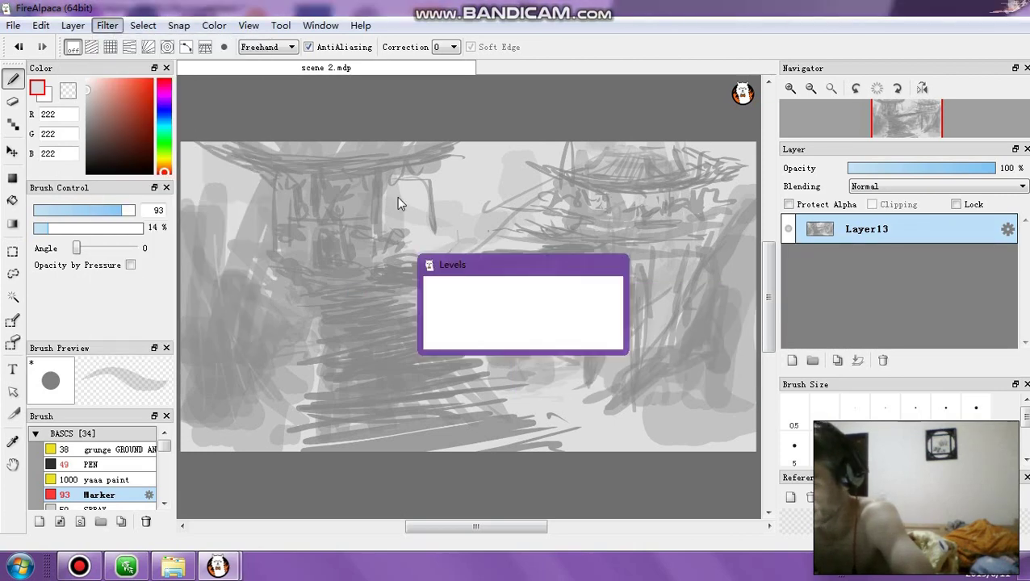
left_click_drag(476, 295, 487, 296)
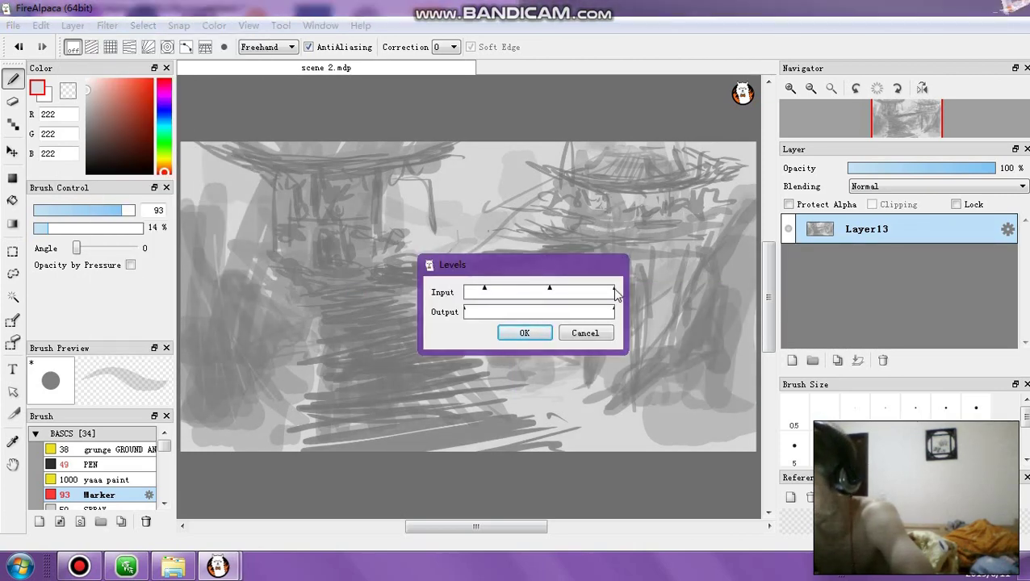
left_click_drag(613, 292, 607, 293)
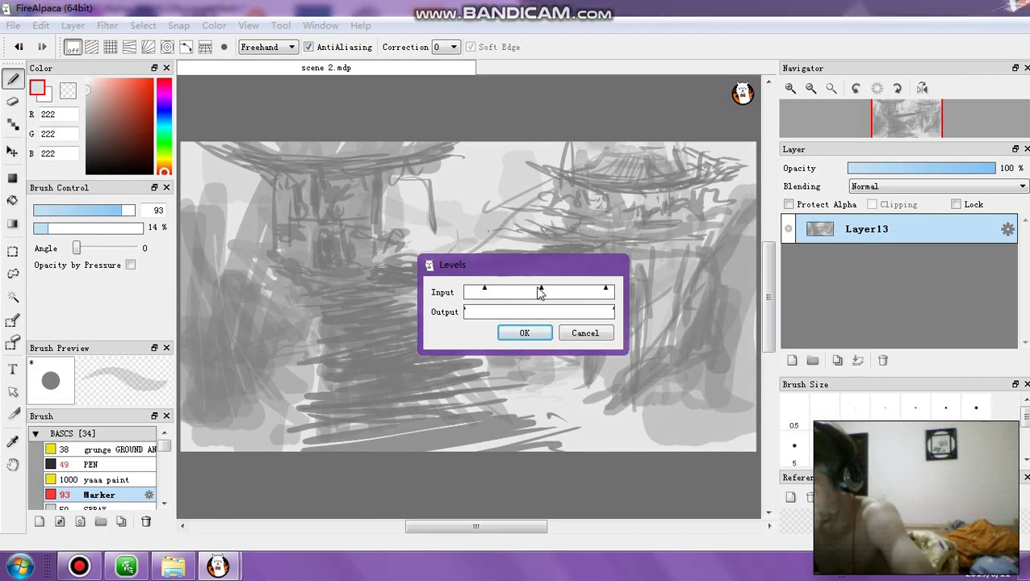
mouse_move(541, 293)
left_mouse_down()
mouse_move(504, 292)
mouse_move(557, 296)
mouse_move(544, 300)
left_mouse_up()
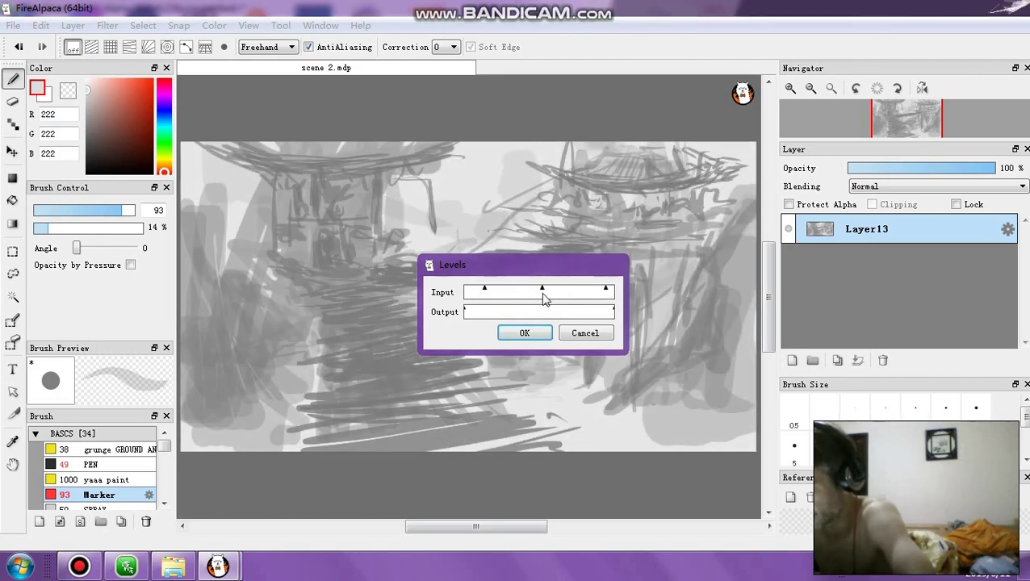
left_click(524, 333)
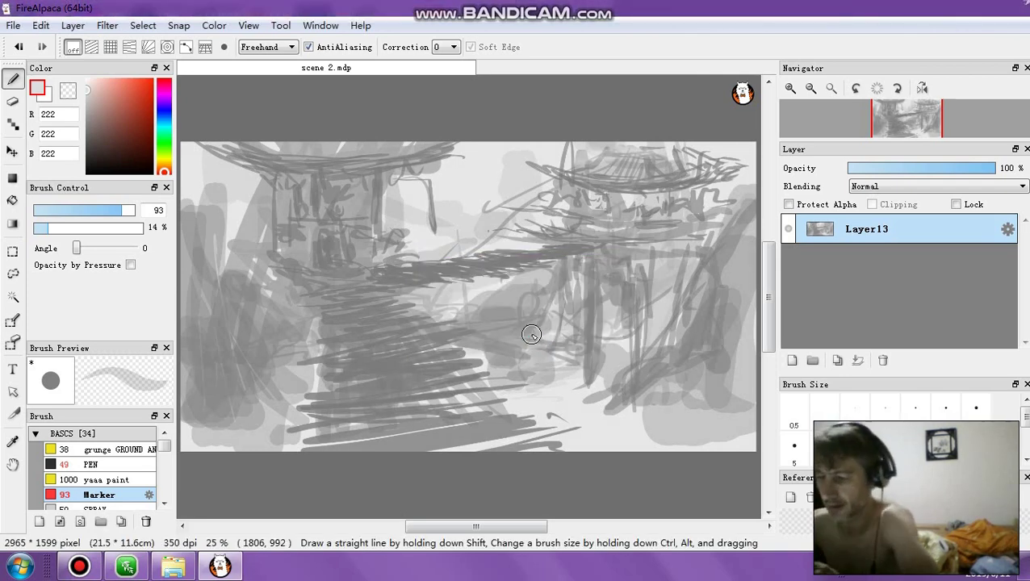
Step: Configure the Marker with RGB 97 grey, size 13 and 49% opacity, testing a thin stroke on the path
left_click_drag(87, 100, 87, 126)
left_click(55, 228)
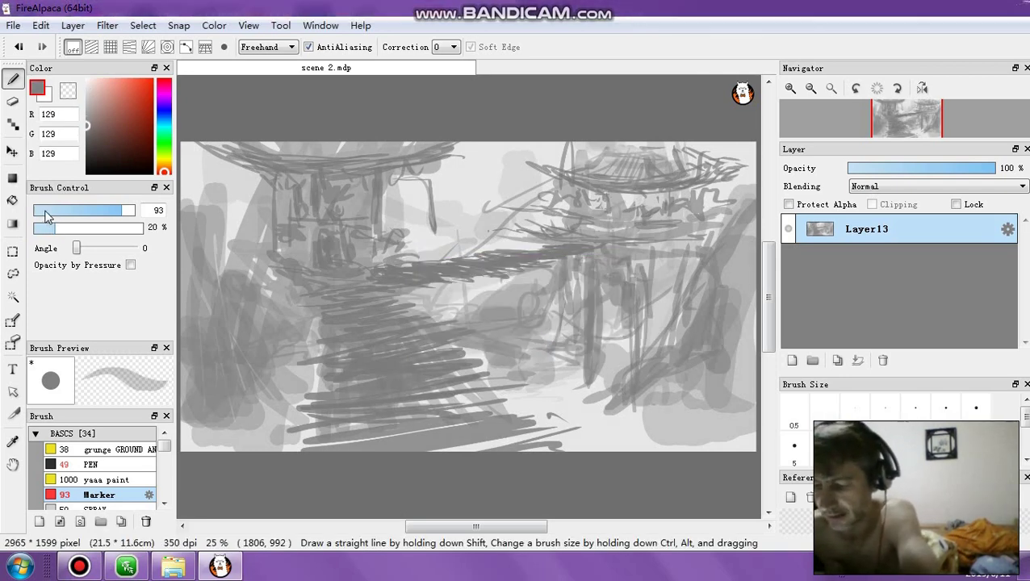
left_click(45, 211)
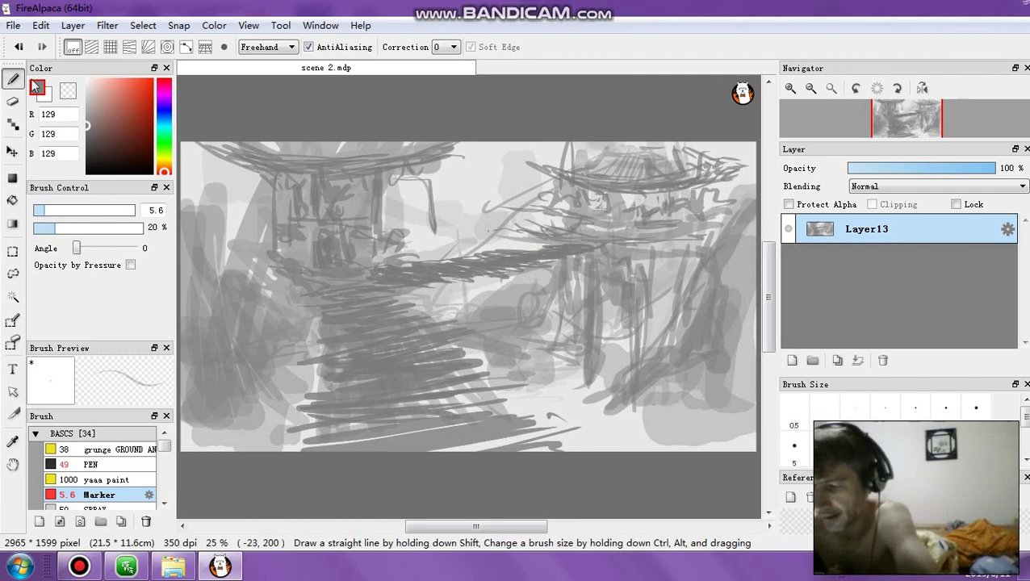
left_click(98, 228)
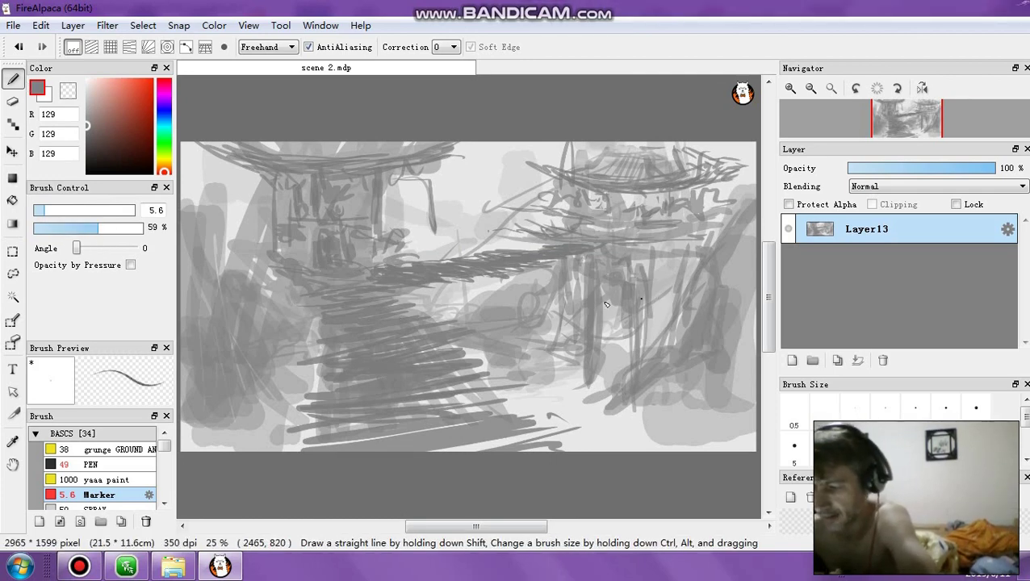
left_click(118, 228)
left_click(60, 210)
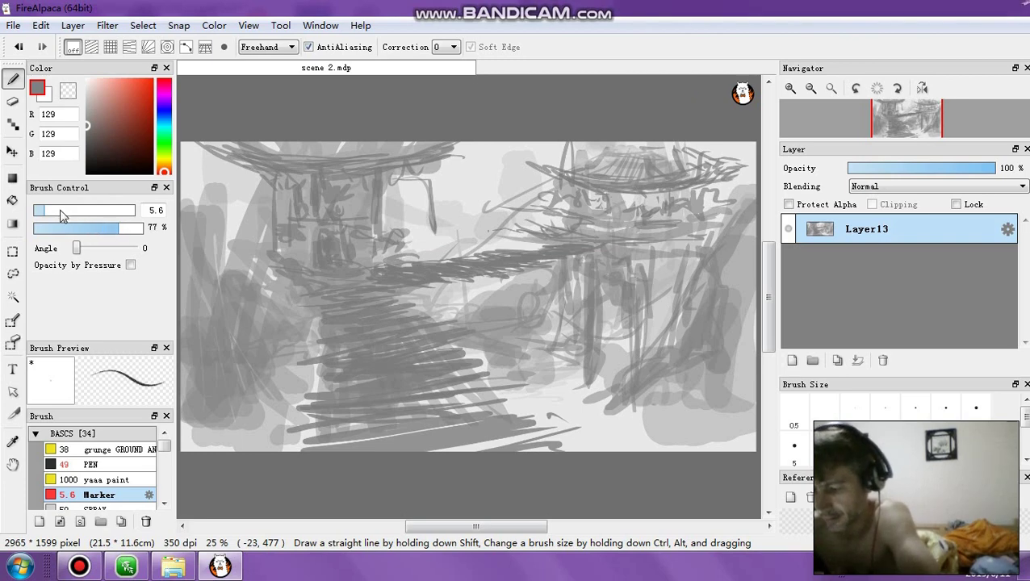
left_click(87, 138)
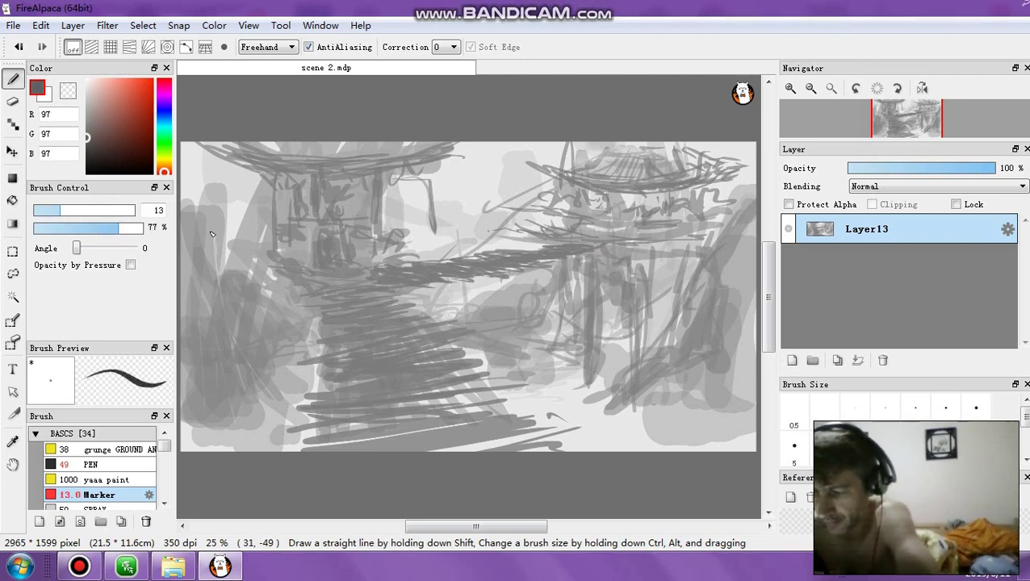
left_click(64, 229)
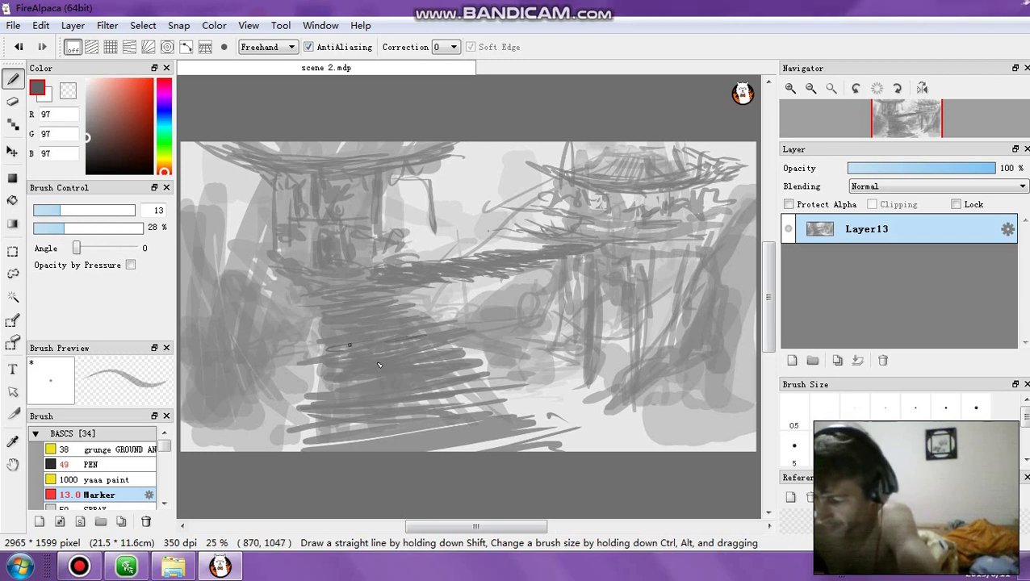
left_click(87, 227)
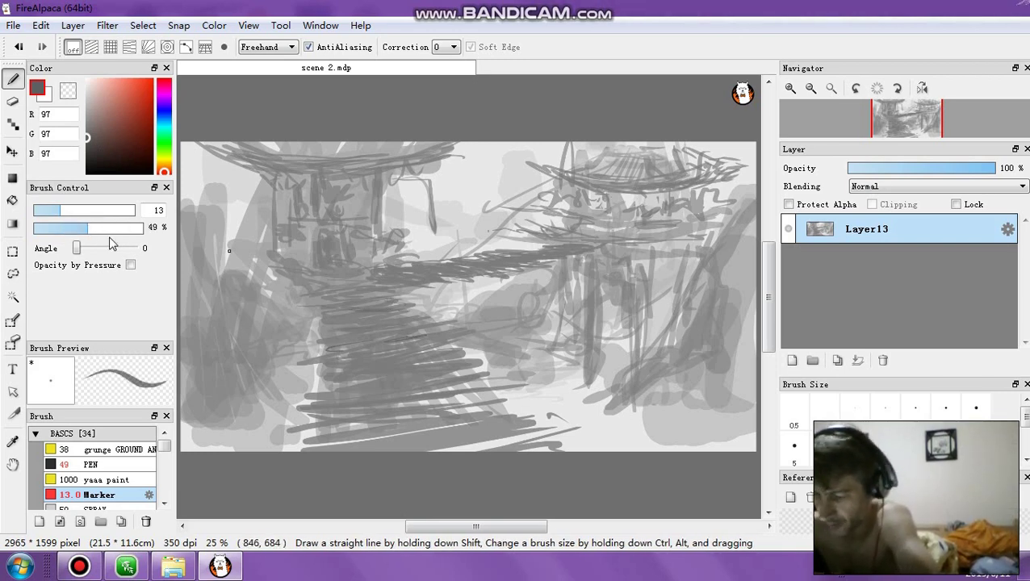
Step: Draw a dark standing figure on the upper part of the path with the Marker at size 28 and 100% opacity
left_click(89, 210)
mouse_move(373, 280)
left_mouse_down()
mouse_move(376, 331)
mouse_move(379, 261)
mouse_move(382, 292)
mouse_move(369, 288)
mouse_move(383, 284)
mouse_move(384, 339)
mouse_move(370, 302)
mouse_move(392, 288)
mouse_move(391, 333)
left_mouse_up()
left_click_drag(98, 228, 162, 239)
mouse_move(376, 263)
left_mouse_down()
mouse_move(363, 311)
mouse_move(374, 315)
mouse_move(370, 332)
mouse_move(373, 282)
mouse_move(384, 353)
mouse_move(376, 285)
mouse_move(381, 301)
mouse_move(363, 301)
mouse_move(369, 286)
mouse_move(386, 310)
left_mouse_up()
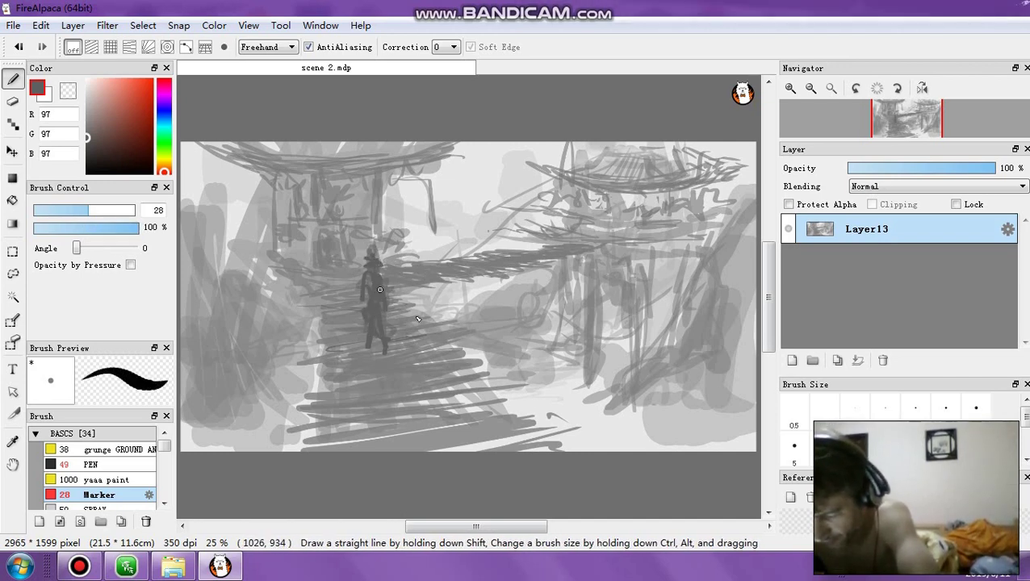
Step: Draw a second dark figure with a sword on its back in the foreground, and extend the first figure's leg
mouse_move(376, 266)
left_mouse_down()
mouse_move(378, 298)
mouse_move(430, 322)
mouse_move(433, 310)
left_mouse_up()
mouse_move(429, 301)
left_mouse_down()
mouse_move(427, 349)
mouse_move(432, 305)
left_mouse_up()
left_click_drag(423, 319, 421, 392)
mouse_move(433, 345)
left_mouse_down()
mouse_move(429, 366)
mouse_move(433, 356)
mouse_move(450, 384)
mouse_move(429, 368)
mouse_move(423, 392)
left_mouse_up()
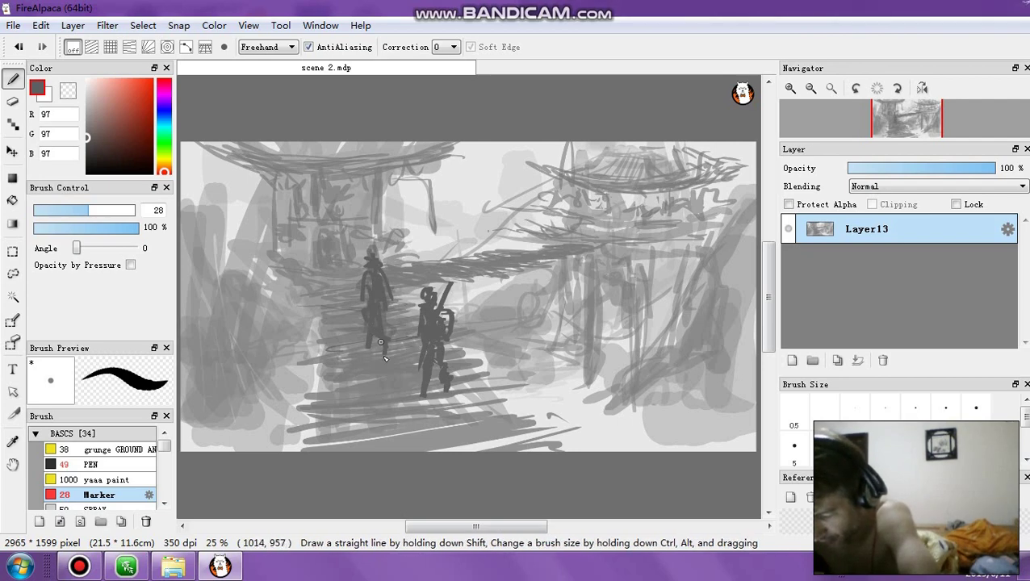
left_click_drag(381, 343, 383, 373)
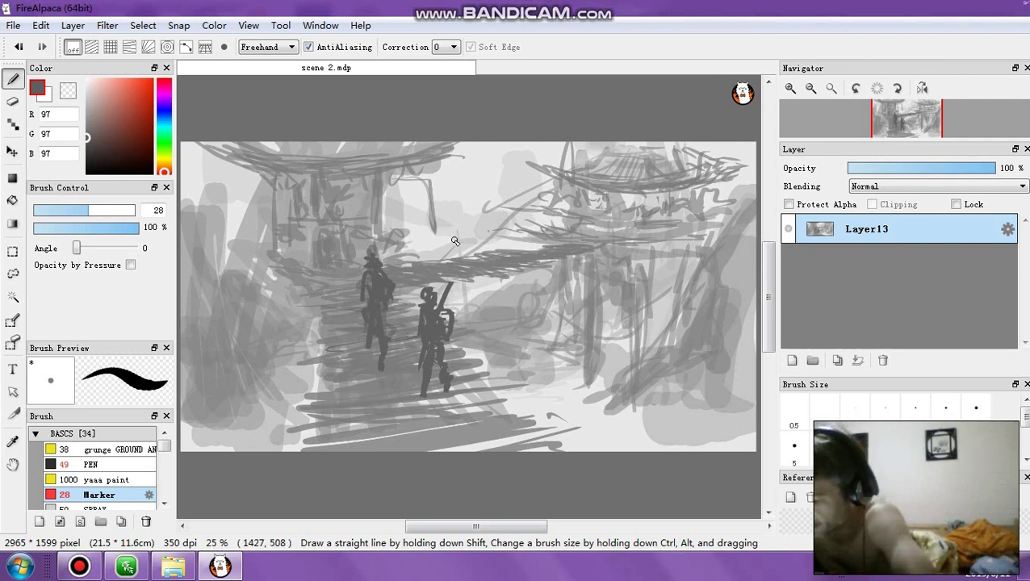
Step: Draw small figures on the bridge in RGB 137 grey and beneath the left roof in RGB 111, with the Marker at size 17
left_click(69, 210)
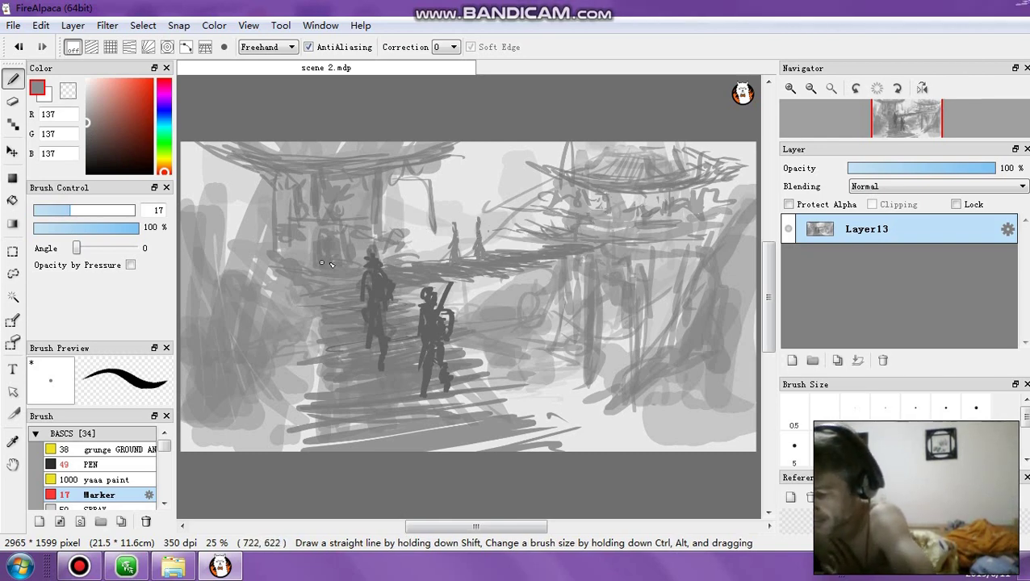
left_click(86, 134)
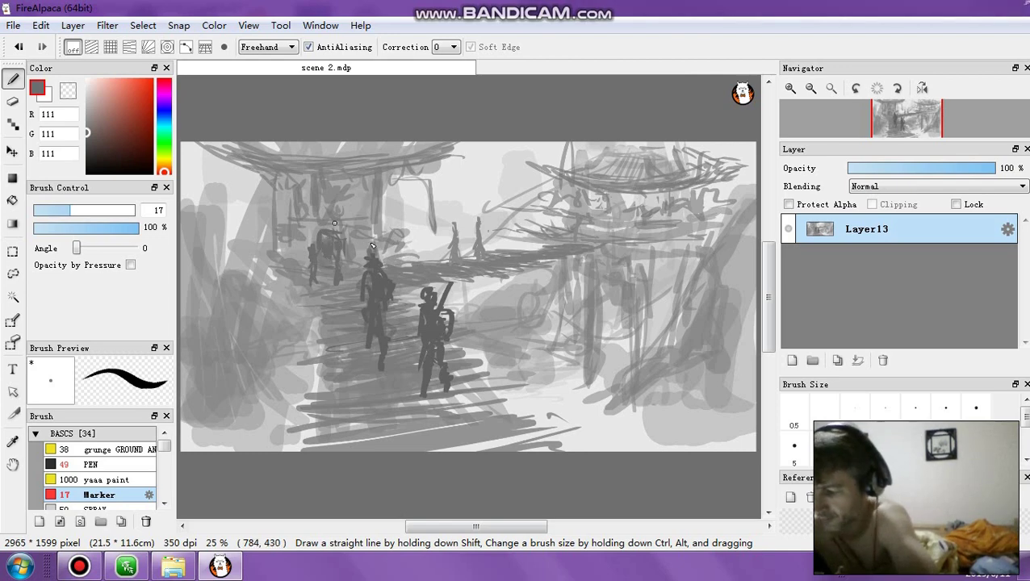
Step: Shade the path around the foreground figures with the Marker at size 32, raising the opacity through 38% and 55% to 71%
left_click(91, 210)
left_click(76, 226)
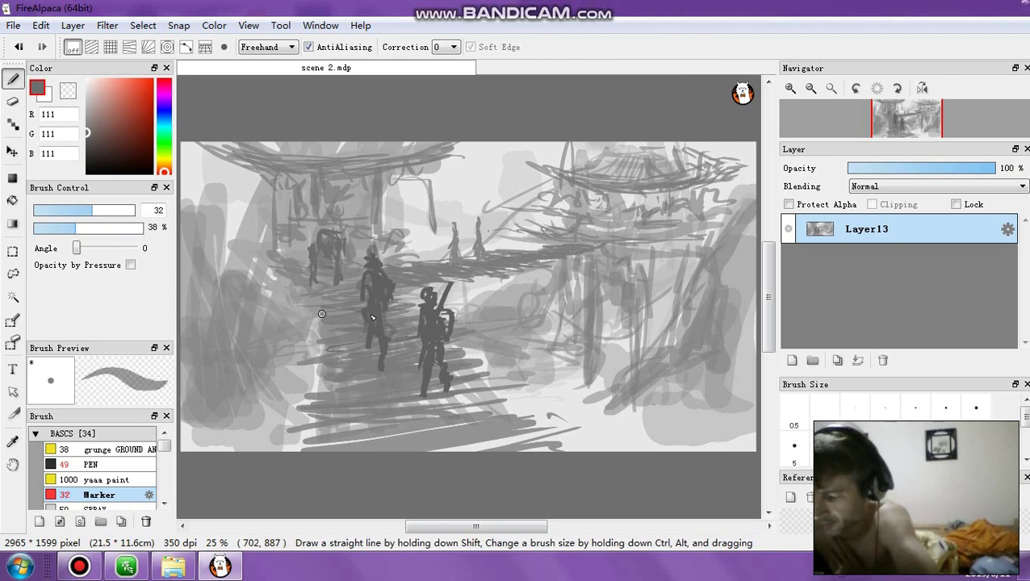
left_click(94, 226)
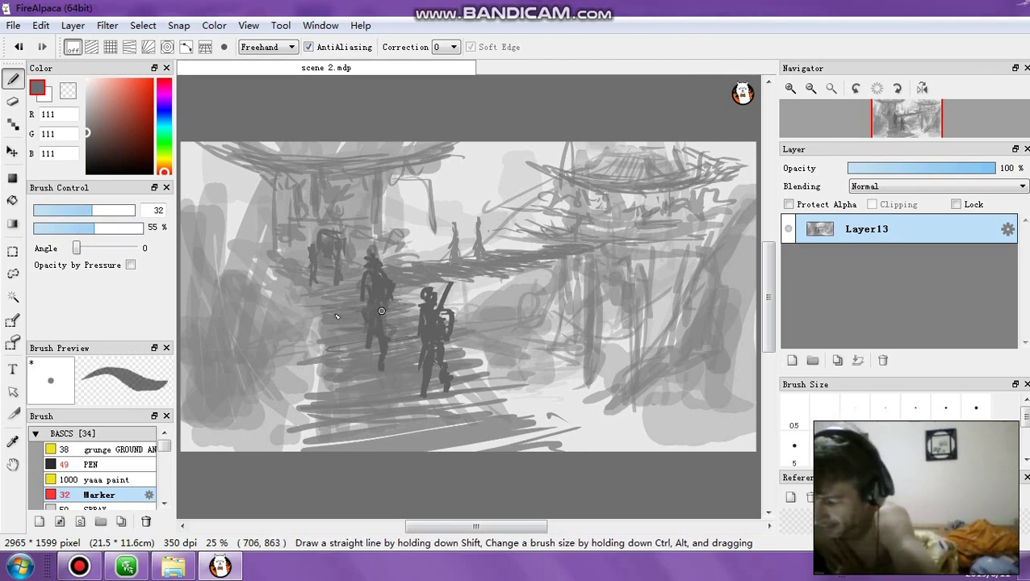
left_click(112, 227)
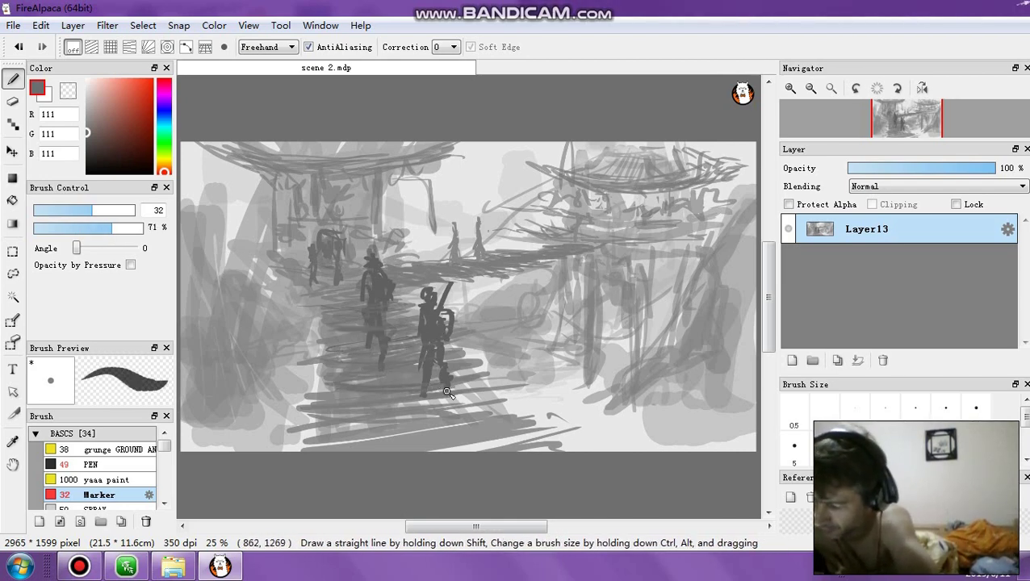
Step: Darken the path and the cliff beneath the right structure with broad Marker strokes at size 132
left_click(131, 210)
mouse_move(331, 411)
left_mouse_down()
mouse_move(504, 415)
mouse_move(511, 441)
mouse_move(401, 392)
mouse_move(428, 347)
mouse_move(348, 335)
mouse_move(360, 304)
left_mouse_up()
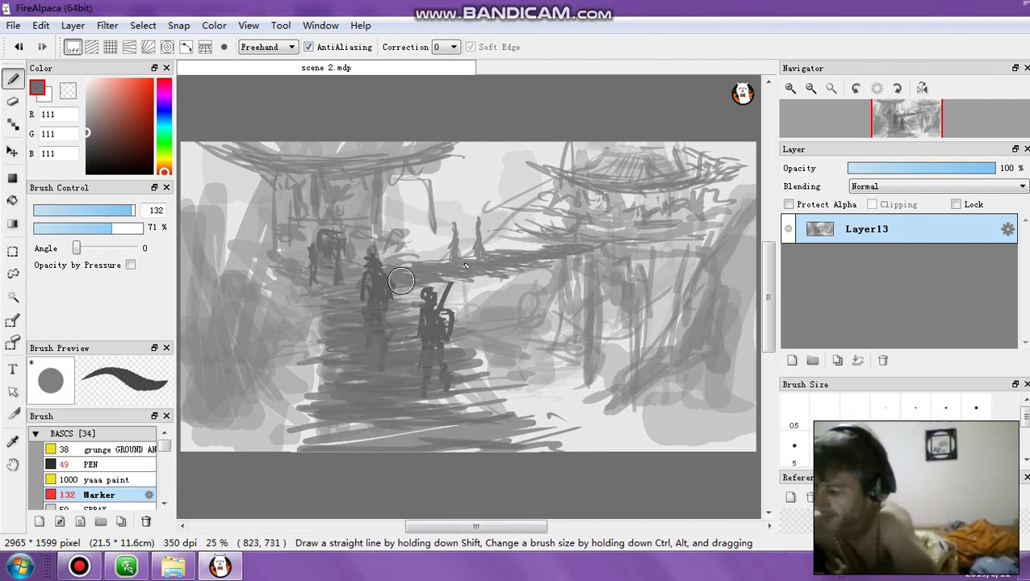
left_click_drag(666, 352, 705, 402)
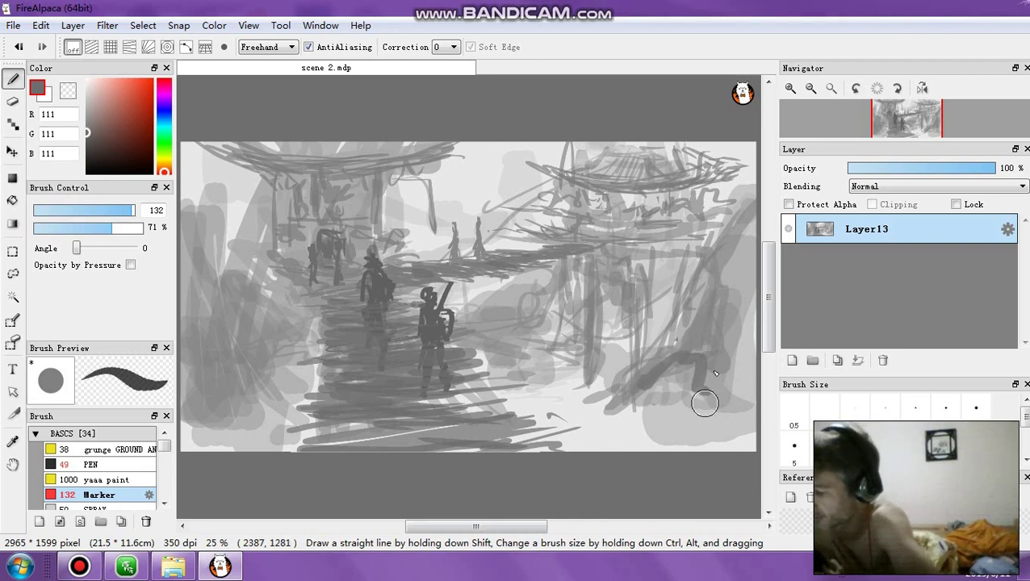
scroll(708, 421, "down", 3)
scroll(772, 353, "up", 4)
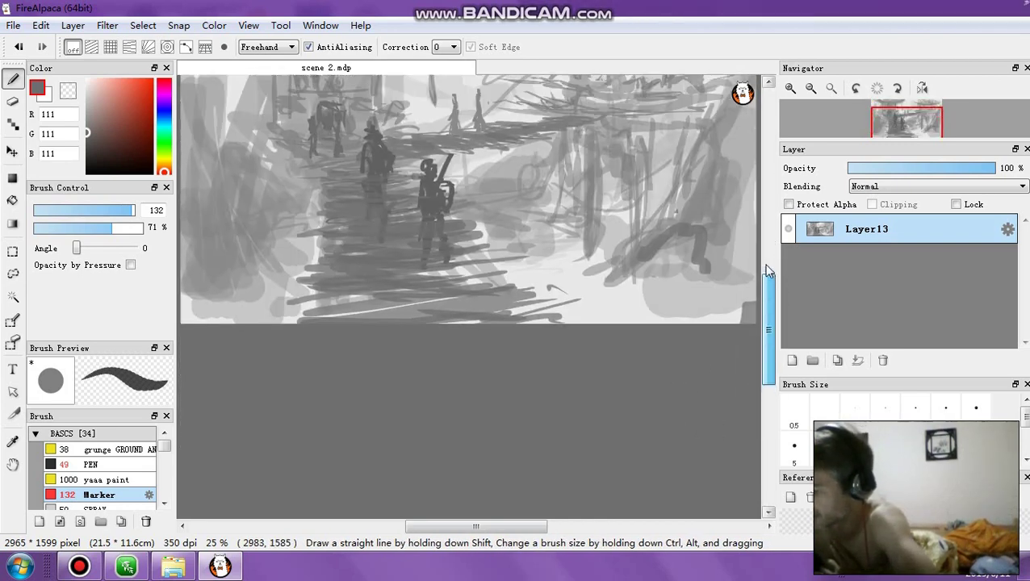
mouse_move(534, 392)
left_mouse_down()
mouse_move(582, 398)
mouse_move(532, 359)
mouse_move(597, 375)
mouse_move(610, 357)
mouse_move(639, 378)
mouse_move(636, 331)
mouse_move(608, 337)
mouse_move(613, 408)
mouse_move(537, 373)
mouse_move(511, 347)
mouse_move(545, 321)
mouse_move(666, 365)
mouse_move(662, 310)
mouse_move(678, 310)
mouse_move(698, 380)
left_mouse_up()
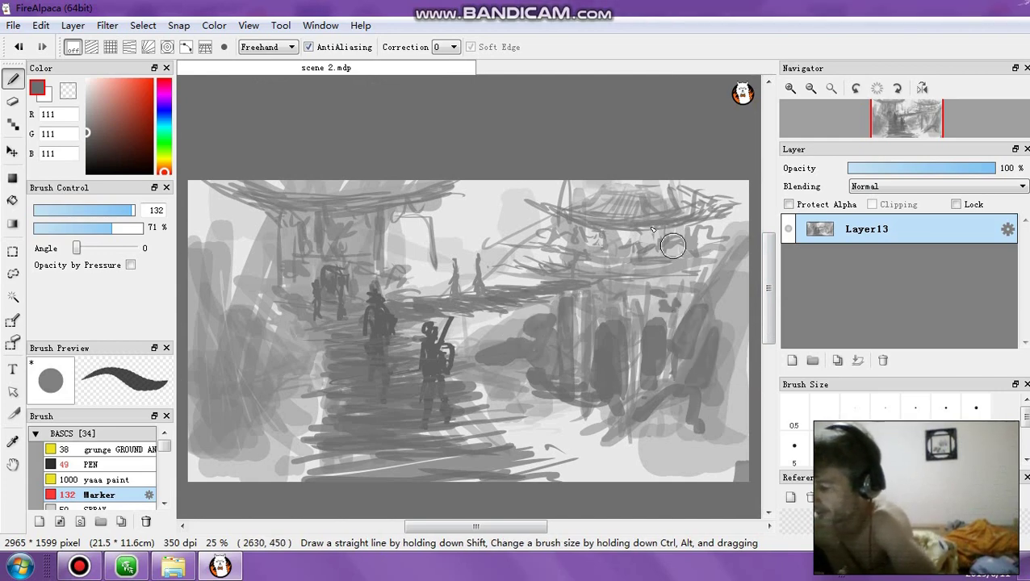
Step: Add posts and a curved platform edge to the right structure and posts at the far left with the Marker at size 67
left_click(115, 210)
mouse_move(574, 219)
left_mouse_down()
mouse_move(680, 231)
mouse_move(625, 242)
mouse_move(637, 257)
mouse_move(629, 261)
mouse_move(655, 268)
mouse_move(632, 262)
mouse_move(644, 230)
left_mouse_up()
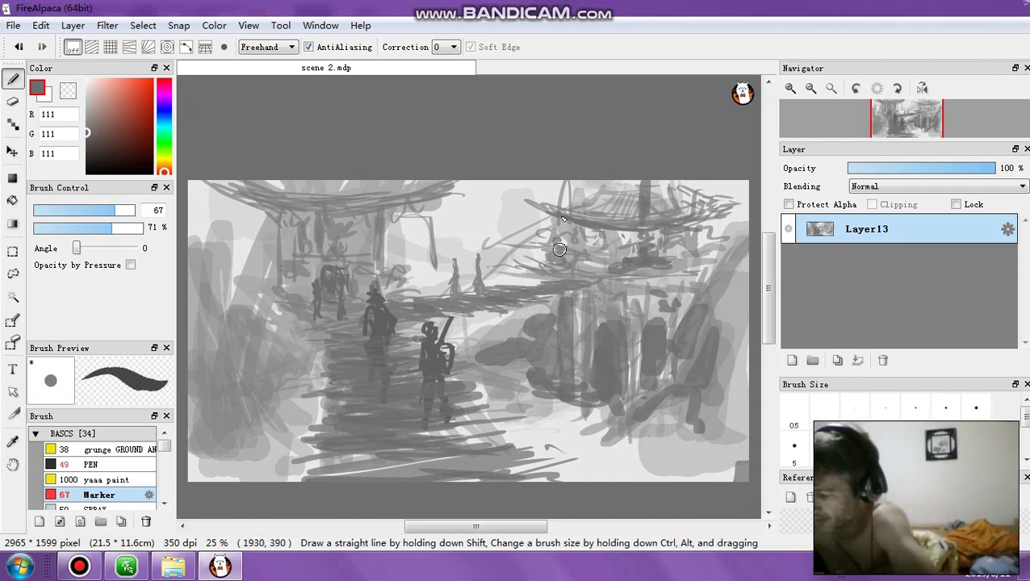
mouse_move(567, 229)
left_mouse_down()
mouse_move(561, 180)
mouse_move(535, 245)
mouse_move(519, 246)
mouse_move(533, 252)
mouse_move(537, 203)
left_mouse_up()
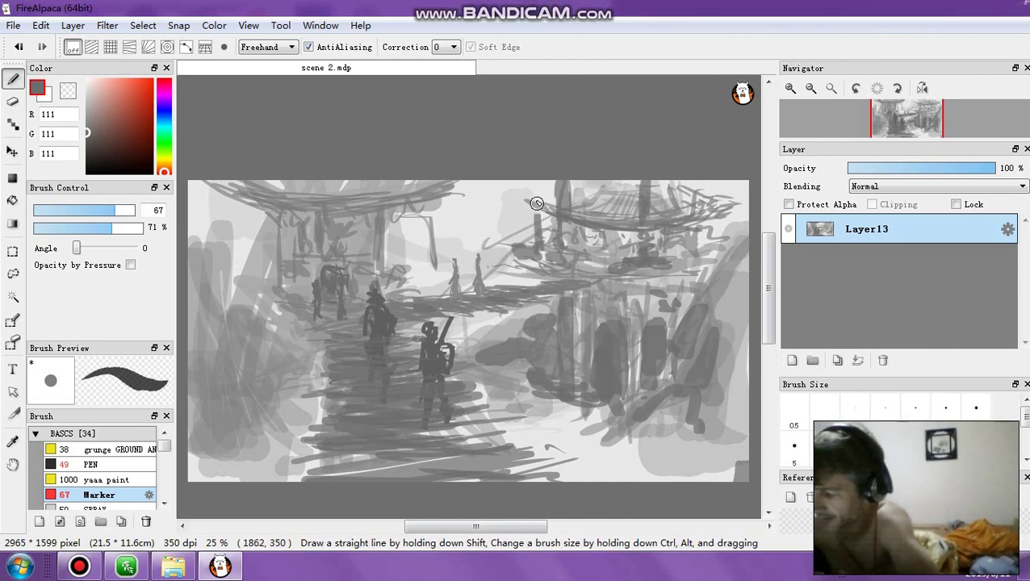
mouse_move(531, 276)
left_mouse_down()
mouse_move(480, 237)
mouse_move(532, 266)
mouse_move(505, 242)
mouse_move(499, 212)
mouse_move(527, 265)
left_mouse_up()
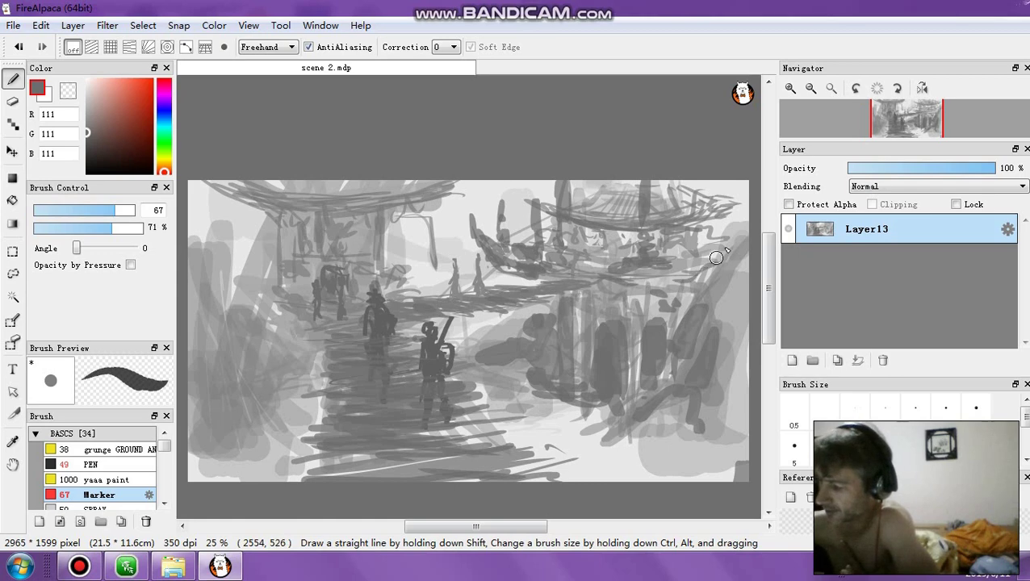
mouse_move(273, 268)
left_mouse_down()
mouse_move(231, 228)
mouse_move(247, 258)
mouse_move(210, 263)
mouse_move(226, 299)
mouse_move(266, 284)
mouse_move(317, 304)
mouse_move(201, 263)
mouse_move(216, 224)
mouse_move(199, 209)
mouse_move(209, 169)
mouse_move(260, 281)
mouse_move(249, 199)
mouse_move(234, 179)
left_mouse_up()
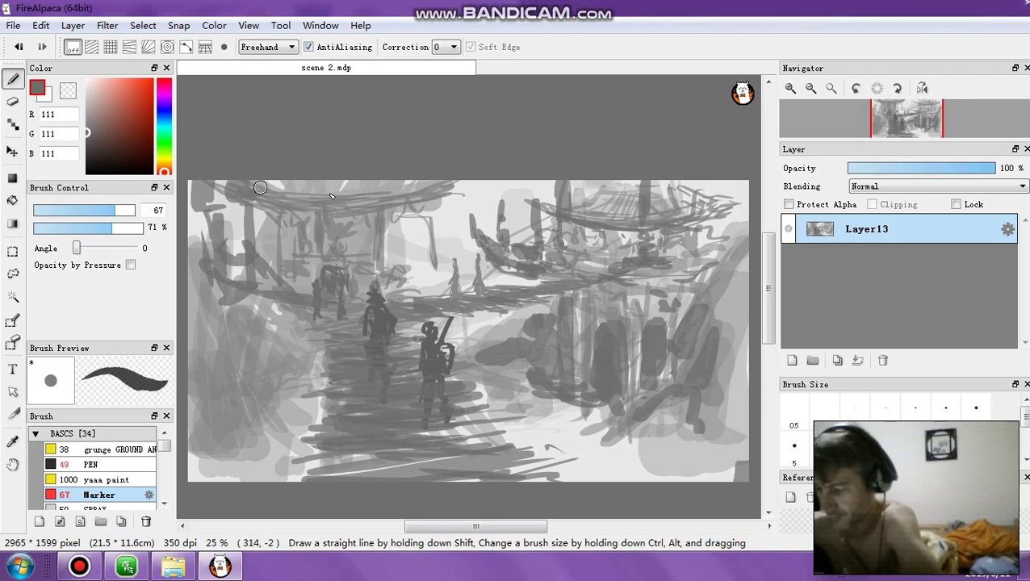
Step: Add short dark strokes along the left edge and lower-left ground with the Marker at size 42 and 78% opacity
left_click(121, 229)
left_click(102, 211)
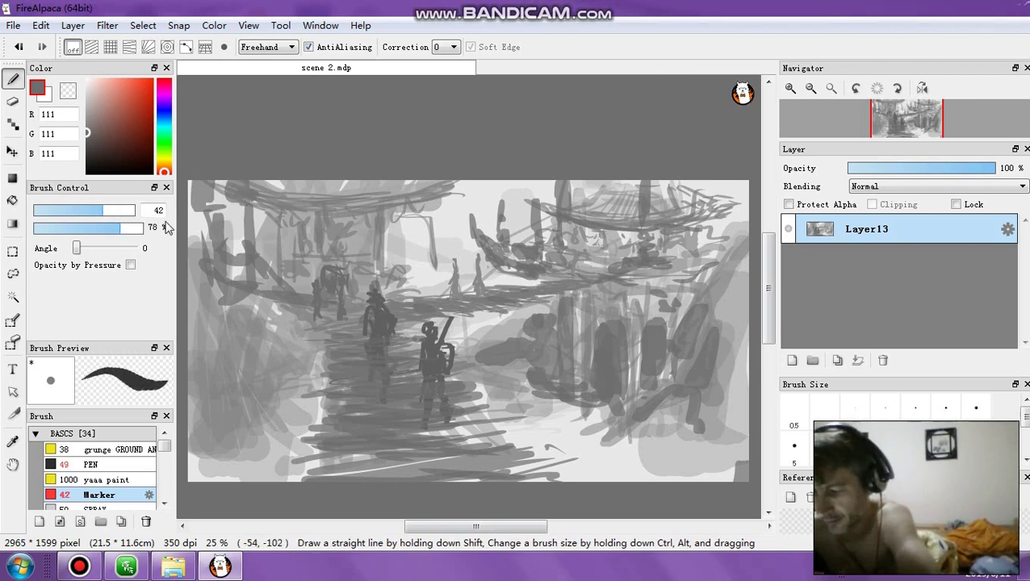
left_click_drag(216, 276, 208, 182)
left_click_drag(212, 195, 211, 255)
left_click_drag(212, 293, 217, 312)
left_click_drag(214, 349, 218, 371)
left_click_drag(229, 423, 236, 421)
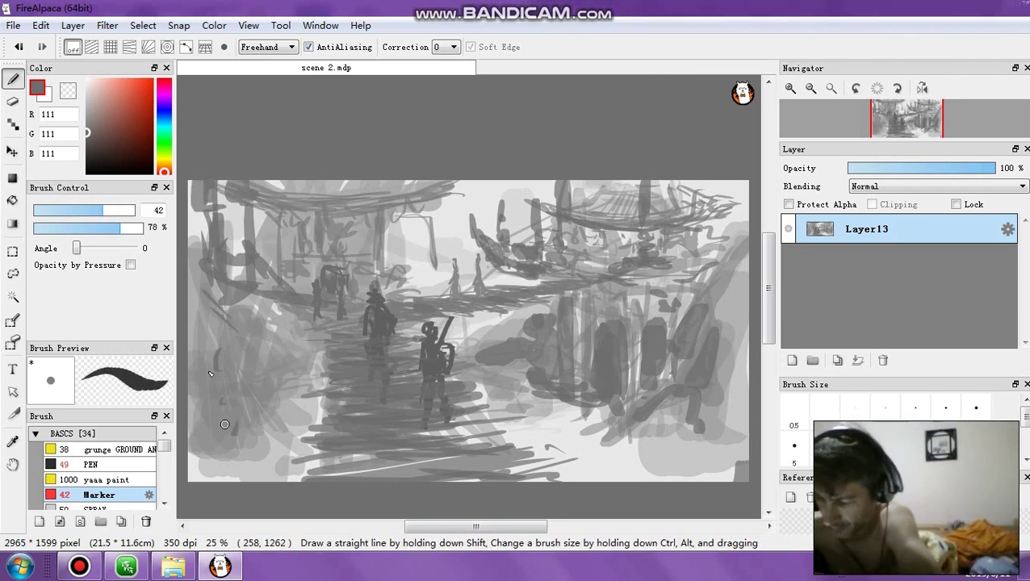
left_click_drag(240, 357, 221, 382)
left_click_drag(196, 329, 209, 345)
left_click_drag(208, 339, 229, 334)
mouse_move(247, 414)
left_mouse_down()
mouse_move(280, 415)
mouse_move(279, 398)
mouse_move(213, 373)
mouse_move(287, 359)
mouse_move(228, 348)
mouse_move(263, 321)
mouse_move(194, 320)
mouse_move(218, 308)
left_mouse_up()
Step: Layer horizontal strokes over the lower-left ground, first in RGB 178 light grey, followed by darker ones ending in RGB 115
left_click(293, 408, "alt")
left_click_drag(211, 413, 255, 424)
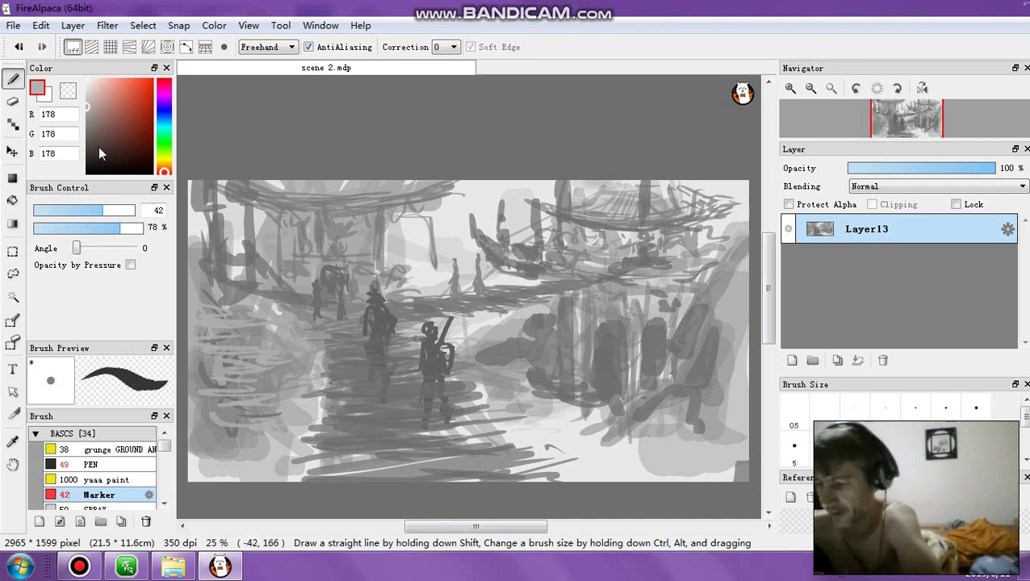
left_click_drag(86, 121, 86, 159)
mouse_move(223, 361)
left_mouse_down()
mouse_move(253, 359)
mouse_move(202, 331)
left_mouse_up()
left_click_drag(86, 159, 87, 131)
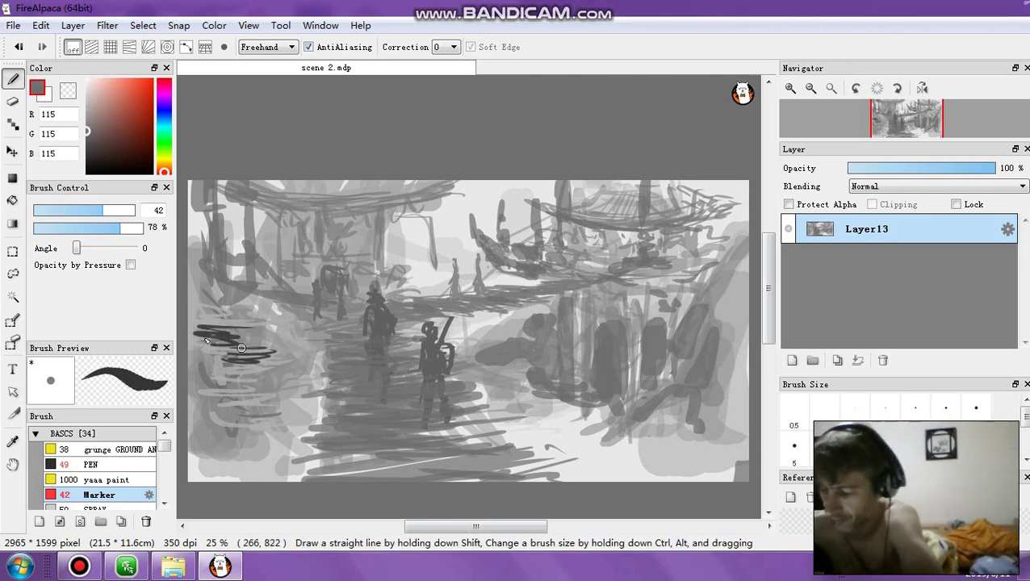
mouse_move(241, 347)
left_mouse_down()
mouse_move(227, 322)
mouse_move(208, 343)
mouse_move(277, 349)
mouse_move(238, 360)
mouse_move(291, 368)
mouse_move(222, 401)
mouse_move(289, 418)
mouse_move(224, 420)
mouse_move(317, 456)
left_mouse_up()
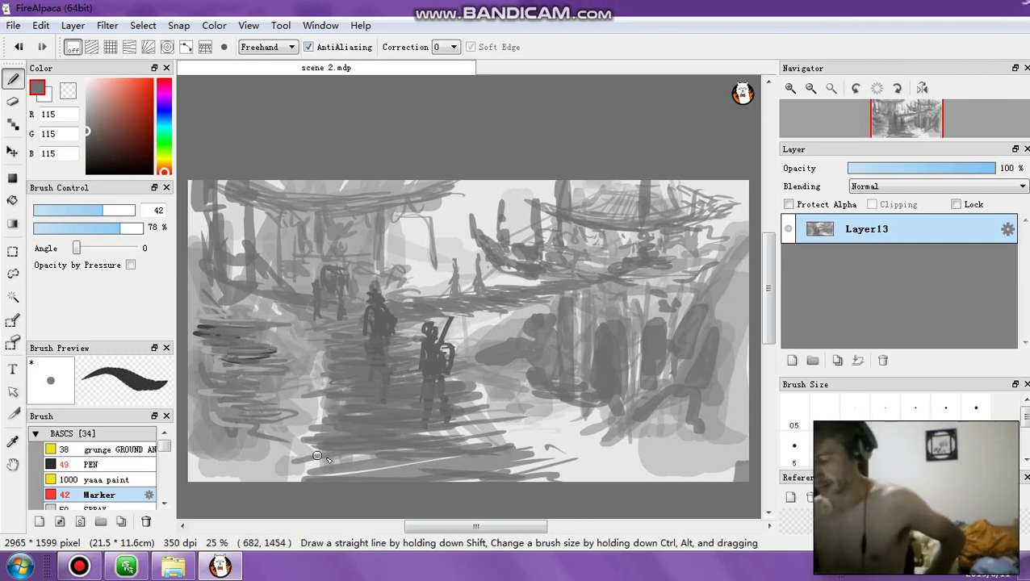
Step: Blend the lower-left ground with RGB 157 grey strokes, enlarging the Marker to size 84 to cover the rough lines
right_click(368, 387)
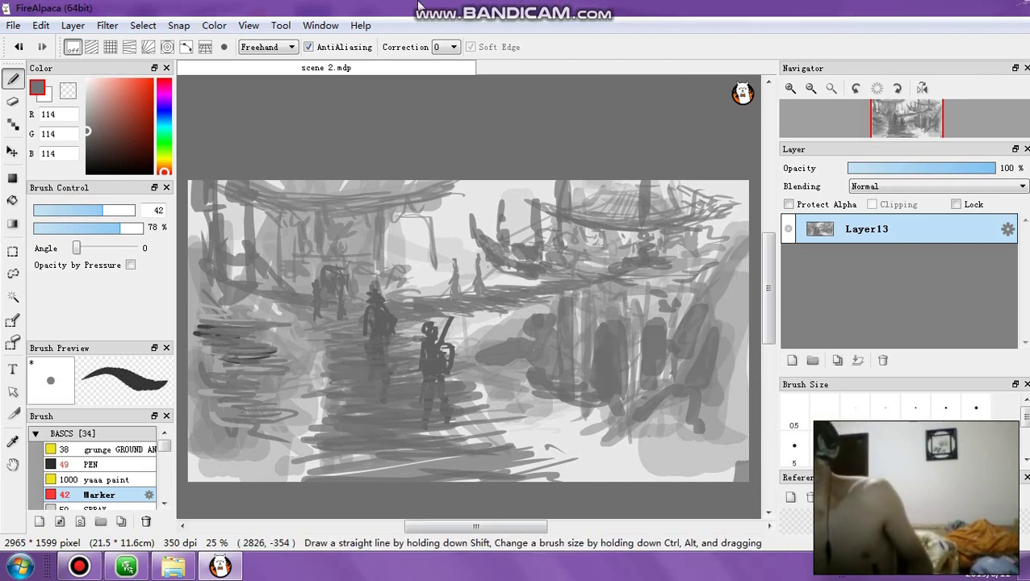
mouse_move(419, 7)
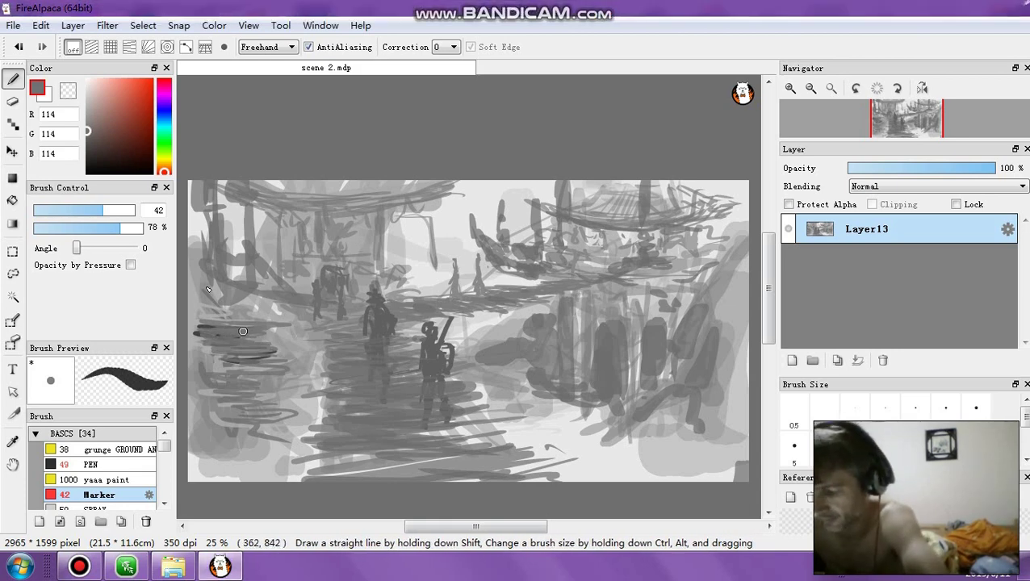
left_click_drag(88, 133, 86, 114)
mouse_move(246, 331)
left_mouse_down()
mouse_move(201, 330)
mouse_move(258, 339)
mouse_move(233, 324)
mouse_move(202, 335)
mouse_move(258, 403)
mouse_move(220, 445)
left_mouse_up()
left_click(120, 211)
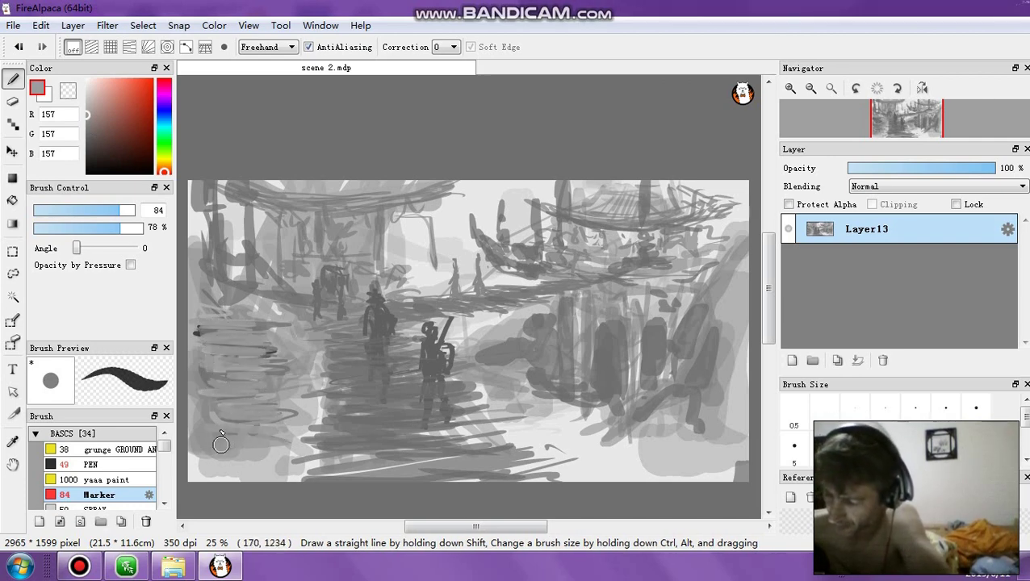
mouse_move(233, 380)
left_mouse_down()
mouse_move(254, 379)
mouse_move(234, 356)
mouse_move(233, 383)
mouse_move(272, 404)
left_mouse_up()
mouse_move(222, 435)
left_mouse_down()
mouse_move(270, 451)
mouse_move(241, 469)
left_mouse_up()
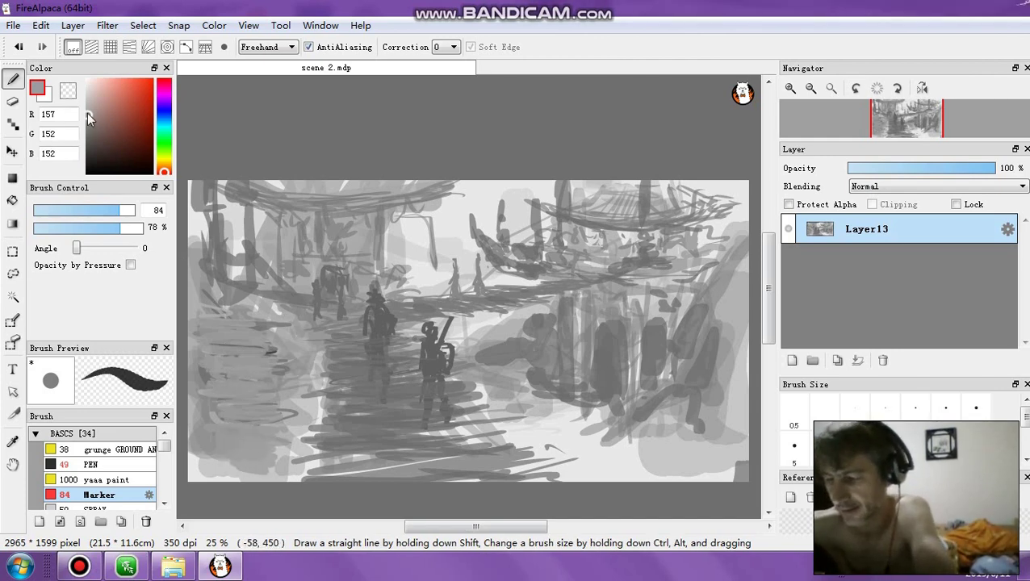
Step: Draw dark plank lines across the lower-left ground in RGB 67, and shade over them with the Marker at size 44 and 15% opacity
left_click_drag(87, 113, 87, 150)
left_click(62, 210)
left_click_drag(206, 330, 241, 331)
mouse_move(241, 331)
left_mouse_down()
mouse_move(196, 326)
mouse_move(249, 343)
mouse_move(260, 375)
mouse_move(211, 387)
mouse_move(249, 409)
mouse_move(230, 428)
mouse_move(276, 444)
left_mouse_up()
left_click(72, 228)
left_click(84, 211)
left_click(105, 210)
left_click(51, 228)
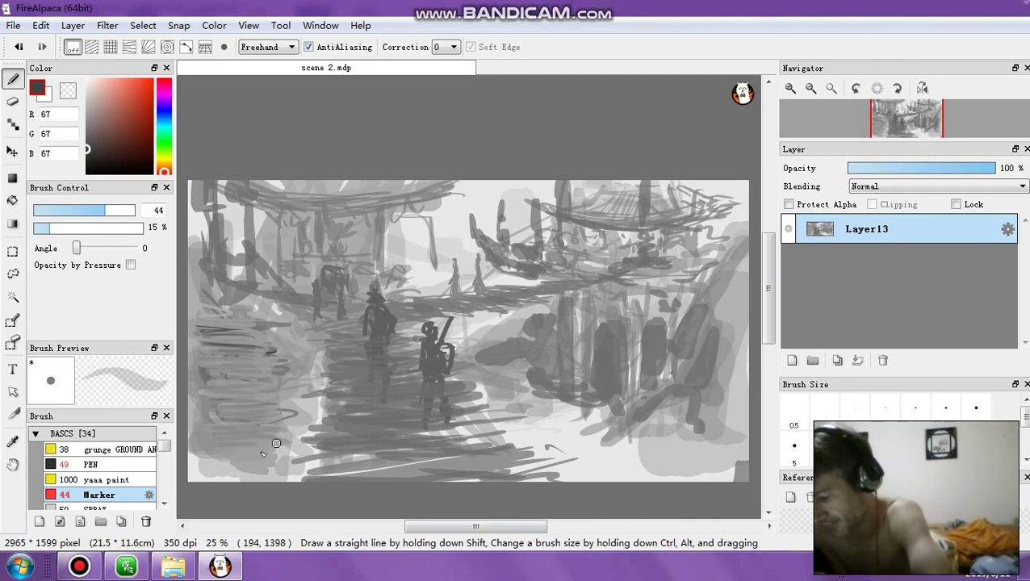
mouse_move(208, 356)
left_mouse_down()
mouse_move(249, 354)
mouse_move(206, 359)
mouse_move(261, 377)
mouse_move(227, 375)
left_mouse_up()
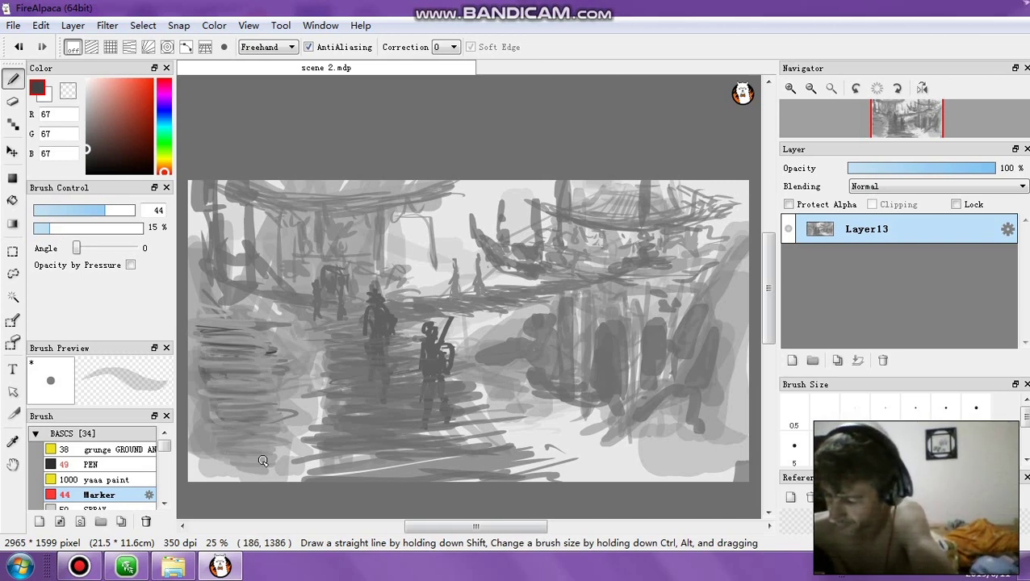
mouse_move(262, 461)
left_mouse_down()
mouse_move(231, 416)
mouse_move(221, 442)
mouse_move(271, 452)
left_mouse_up()
Step: Draw dark horizontal plank lines across the central path with the Marker at size 31 and 59% opacity
left_click(79, 228)
left_click(66, 210)
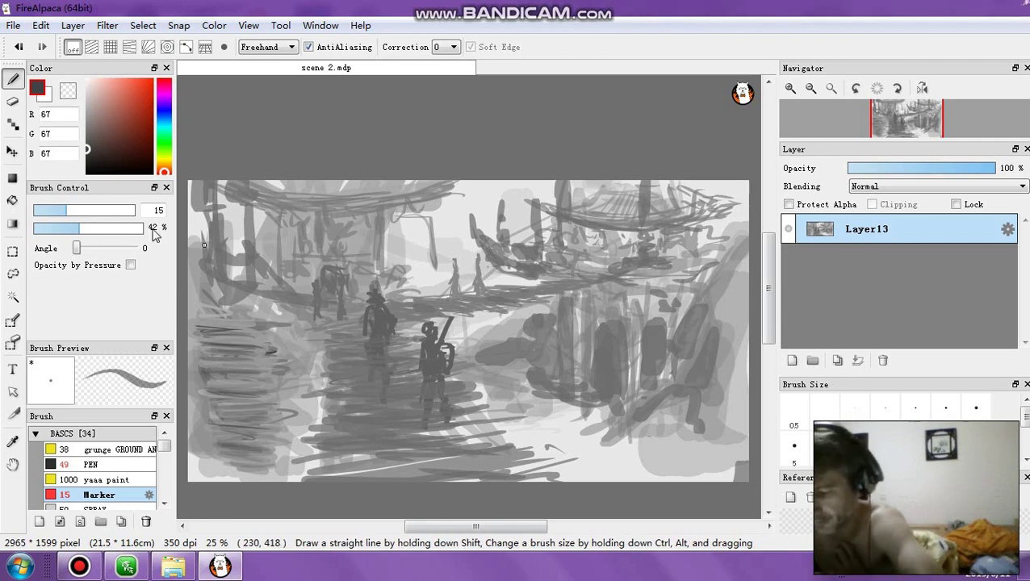
left_click(90, 210)
left_click(97, 227)
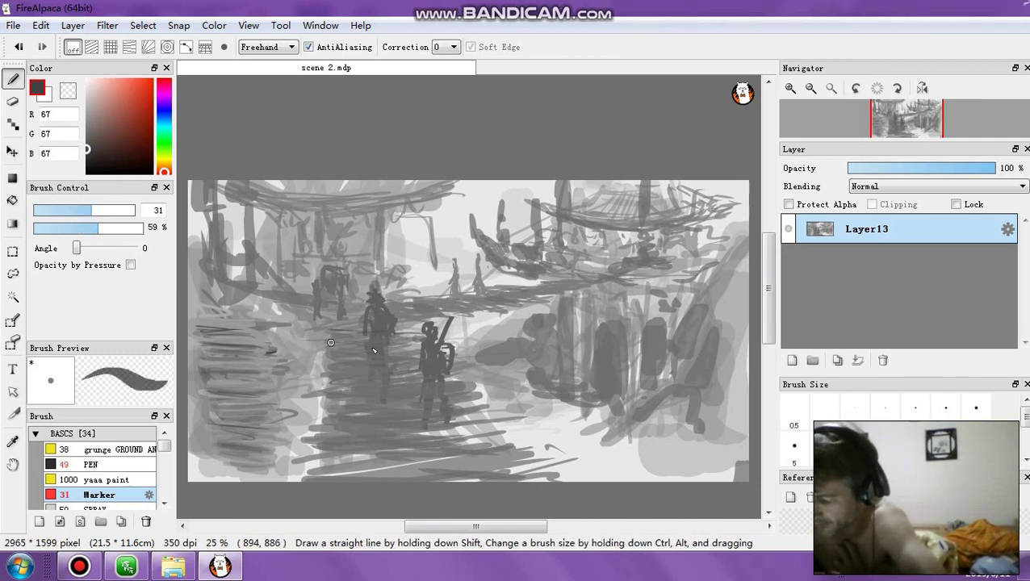
left_click_drag(349, 362, 380, 399)
mouse_move(451, 416)
left_mouse_down()
mouse_move(340, 428)
mouse_move(485, 448)
mouse_move(323, 460)
mouse_move(501, 450)
left_mouse_up()
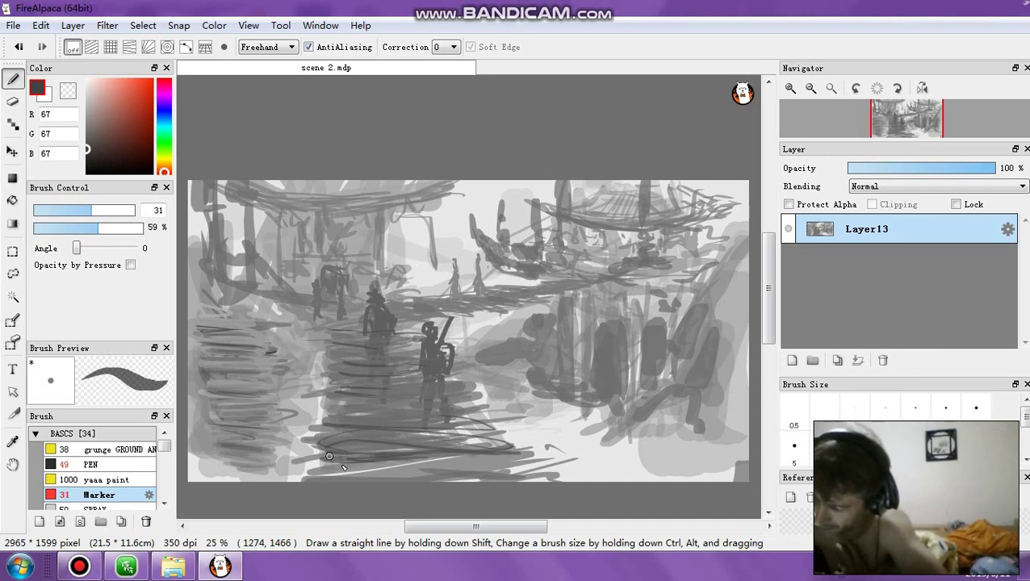
Step: Draw tall posts on both sides of the central path and thicken them with the Marker at size 75
left_click_drag(321, 482, 301, 231)
left_click_drag(509, 447, 526, 226)
left_click_drag(513, 451, 510, 244)
left_click(117, 212)
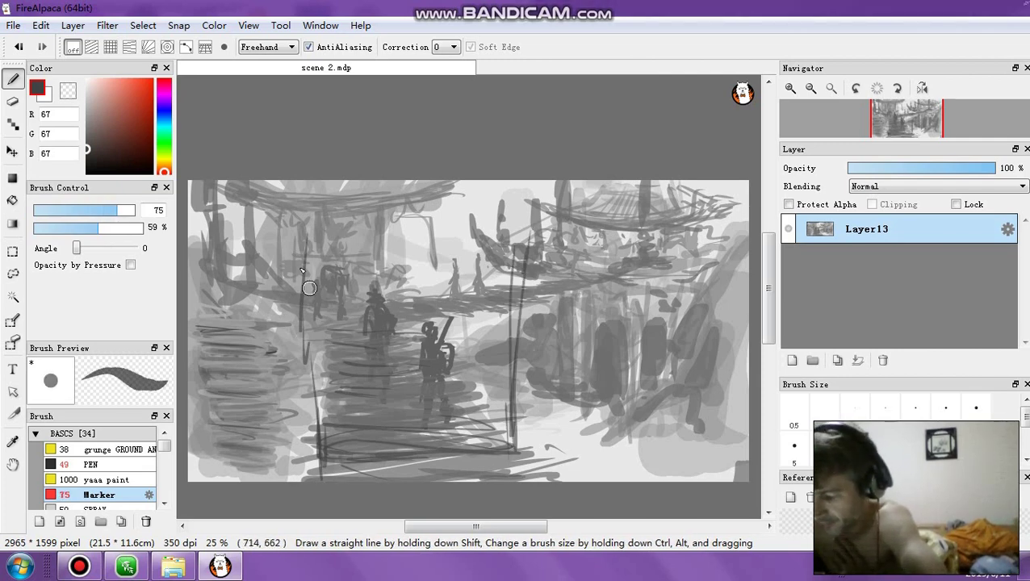
left_click_drag(297, 249, 301, 325)
left_click_drag(314, 357, 320, 476)
left_click_drag(520, 245, 514, 331)
left_click_drag(517, 383, 521, 472)
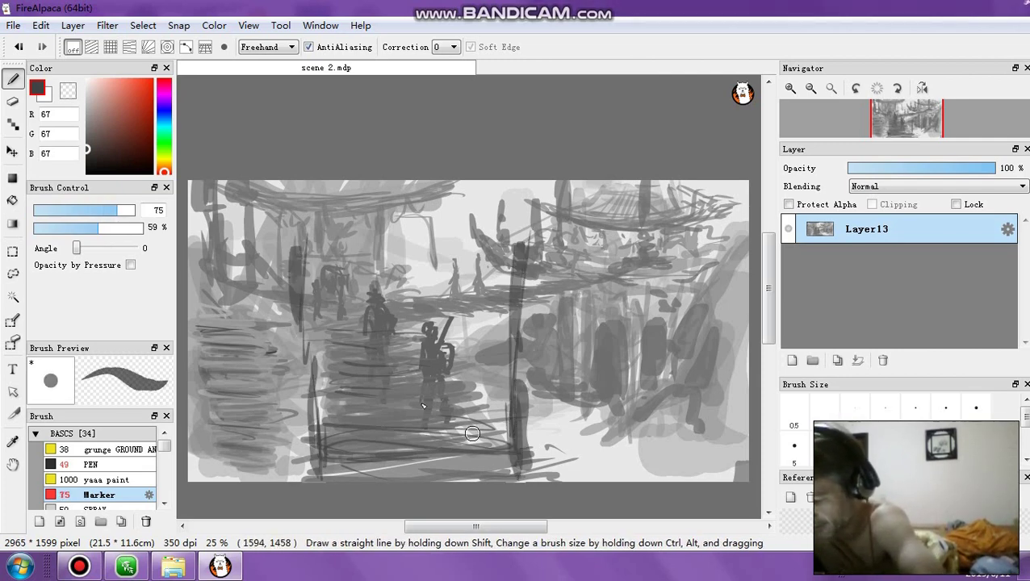
mouse_move(310, 339)
left_mouse_down()
mouse_move(316, 449)
mouse_move(303, 240)
mouse_move(317, 475)
left_mouse_up()
Step: Darken the path posts and the upper planks of the lower-left ground with the Marker at size 43 and 100% opacity
left_click(139, 227)
left_click(104, 211)
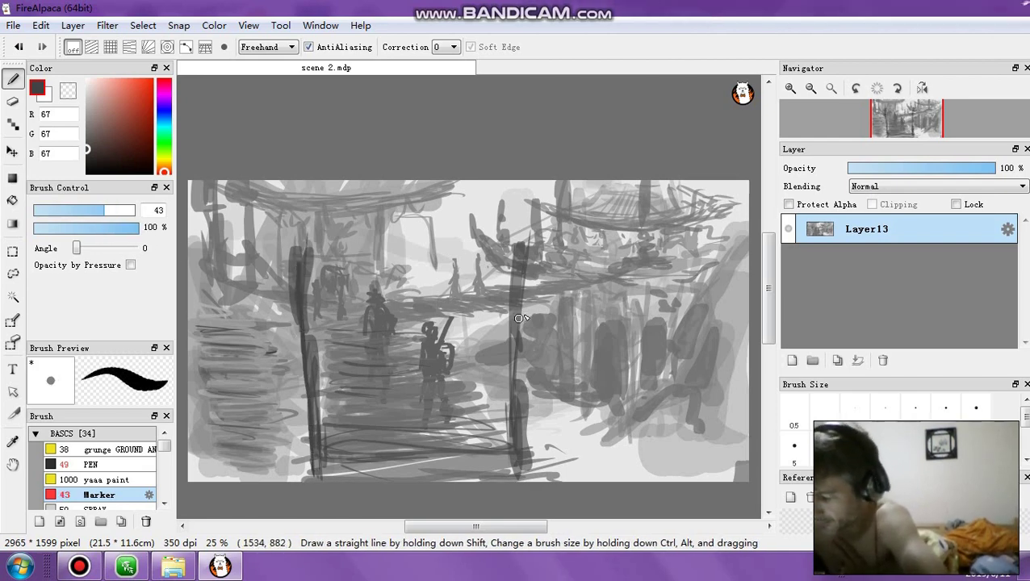
left_click_drag(514, 269, 517, 448)
mouse_move(241, 329)
left_mouse_down()
mouse_move(191, 331)
mouse_move(283, 356)
left_mouse_up()
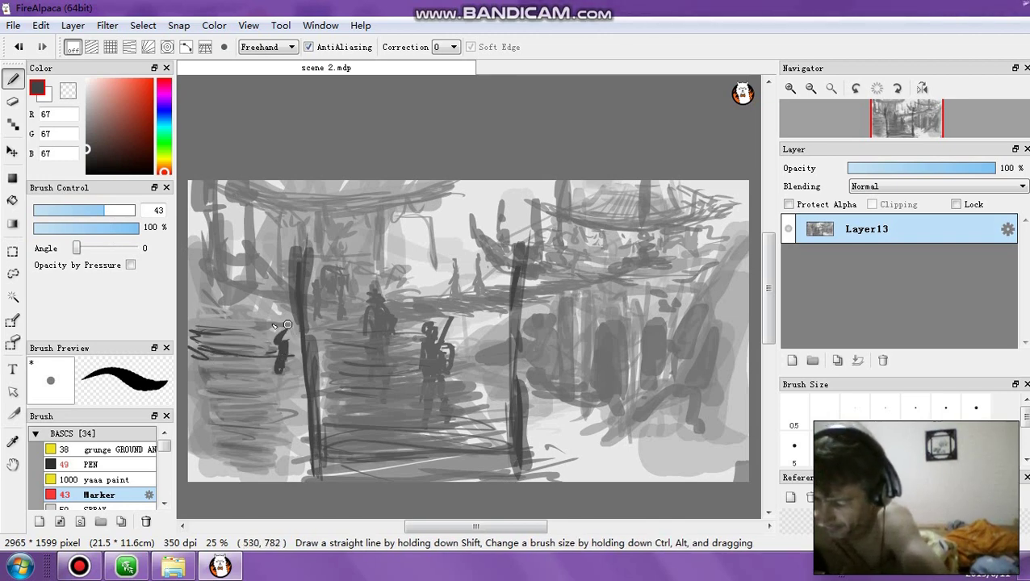
Step: Define the edges and planks of the left walkway with short RGB 101 grey strokes
left_click(87, 135)
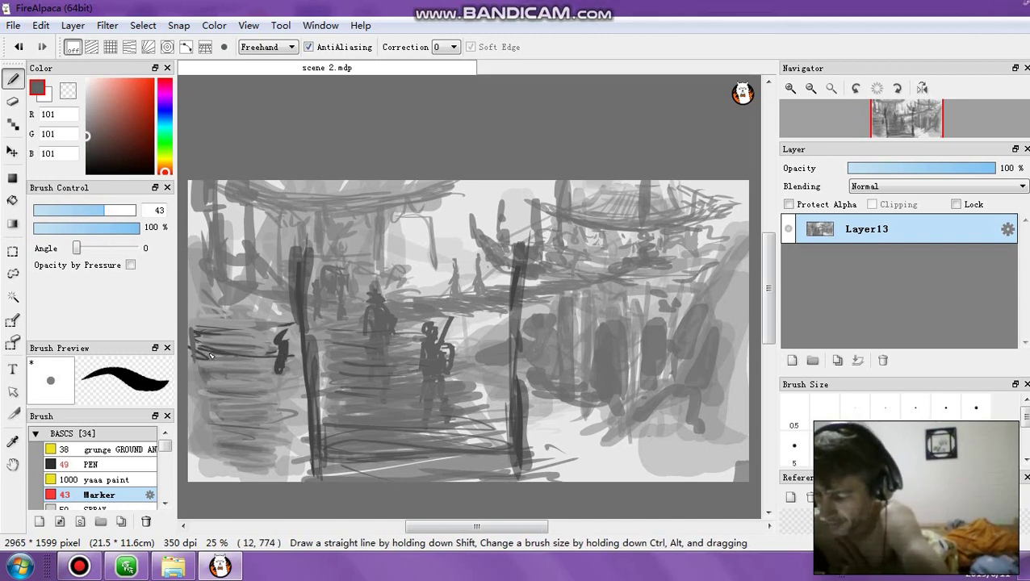
left_click_drag(281, 321, 289, 419)
left_click_drag(191, 352, 195, 373)
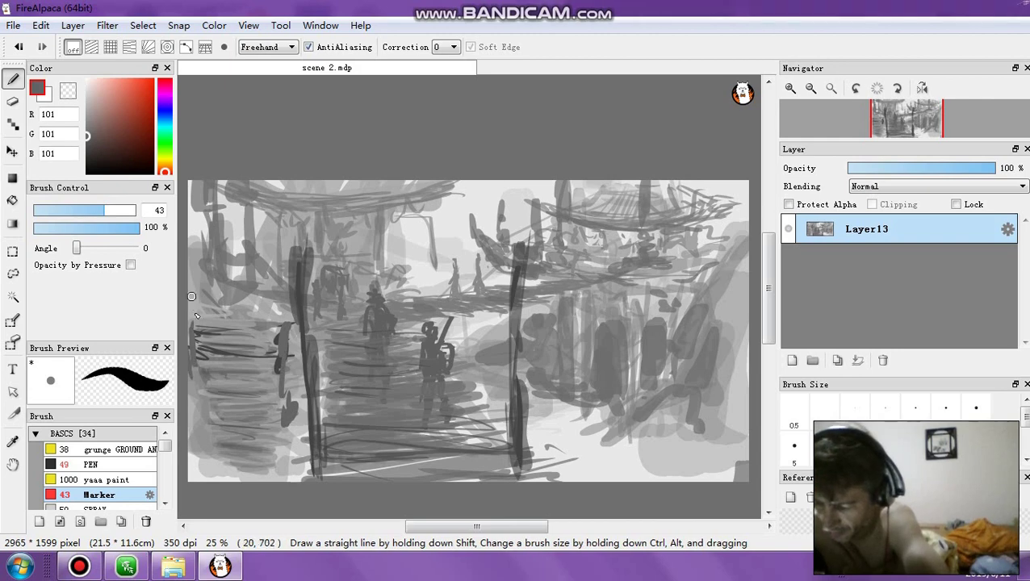
left_click_drag(190, 296, 195, 323)
mouse_move(206, 386)
left_mouse_down()
mouse_move(209, 404)
mouse_move(194, 410)
mouse_move(207, 448)
left_mouse_up()
left_click_drag(296, 427, 284, 439)
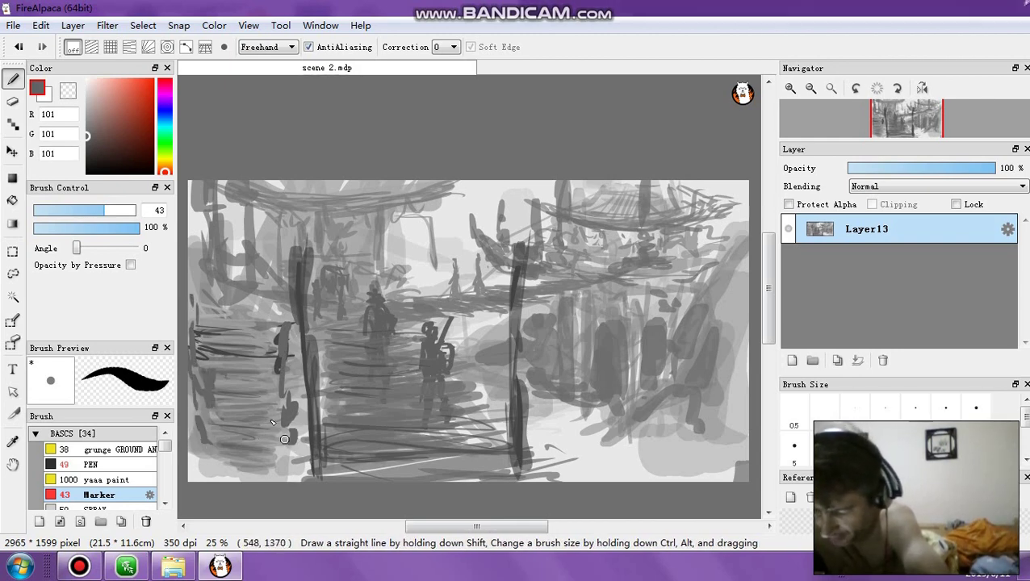
left_click_drag(216, 398, 270, 401)
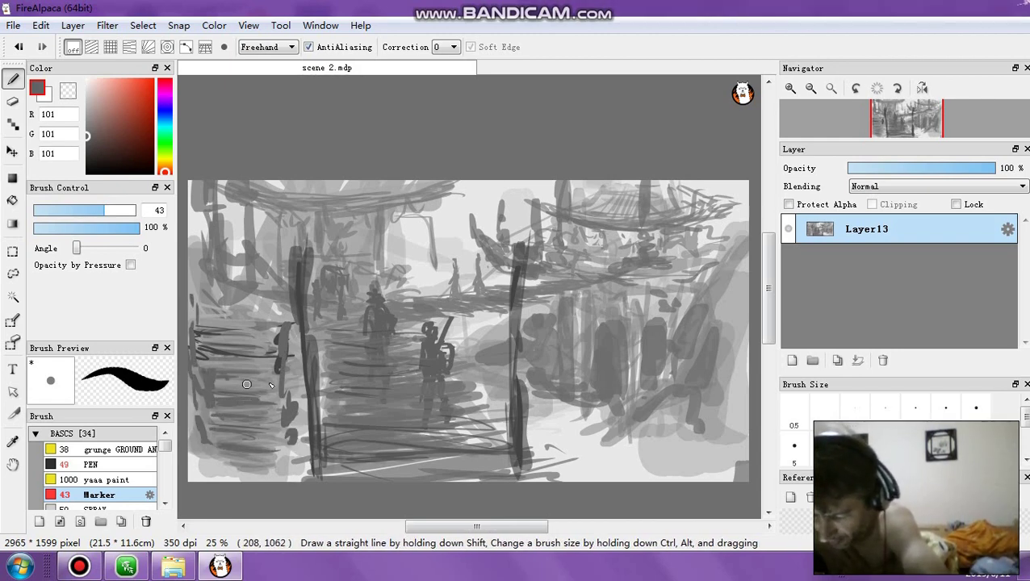
mouse_move(227, 374)
left_mouse_down()
mouse_move(273, 371)
mouse_move(269, 343)
left_mouse_up()
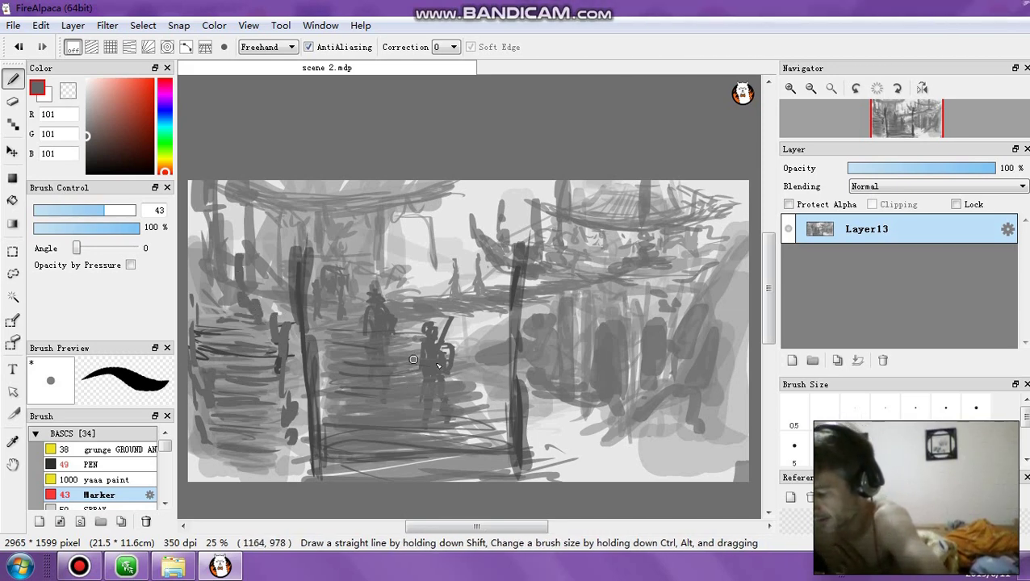
Step: Draw support beams and jagged dark contours on the cliff beneath the right structure in RGB 101 grey
mouse_move(648, 405)
left_mouse_down()
mouse_move(636, 357)
mouse_move(633, 383)
left_mouse_up()
mouse_move(623, 372)
left_mouse_down()
mouse_move(672, 418)
mouse_move(685, 291)
left_mouse_up()
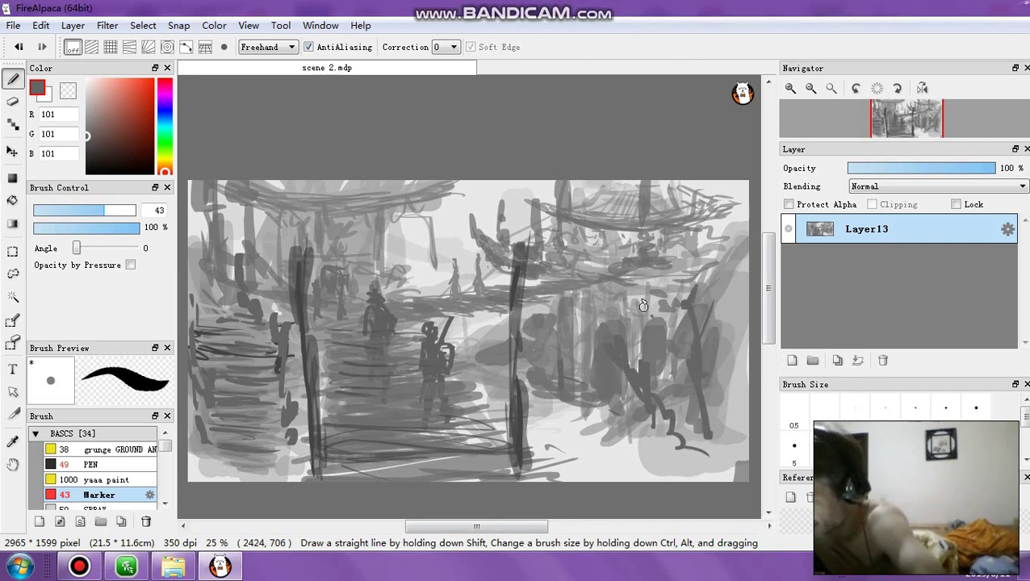
mouse_move(640, 316)
left_mouse_down()
mouse_move(662, 416)
mouse_move(646, 254)
mouse_move(716, 224)
left_mouse_up()
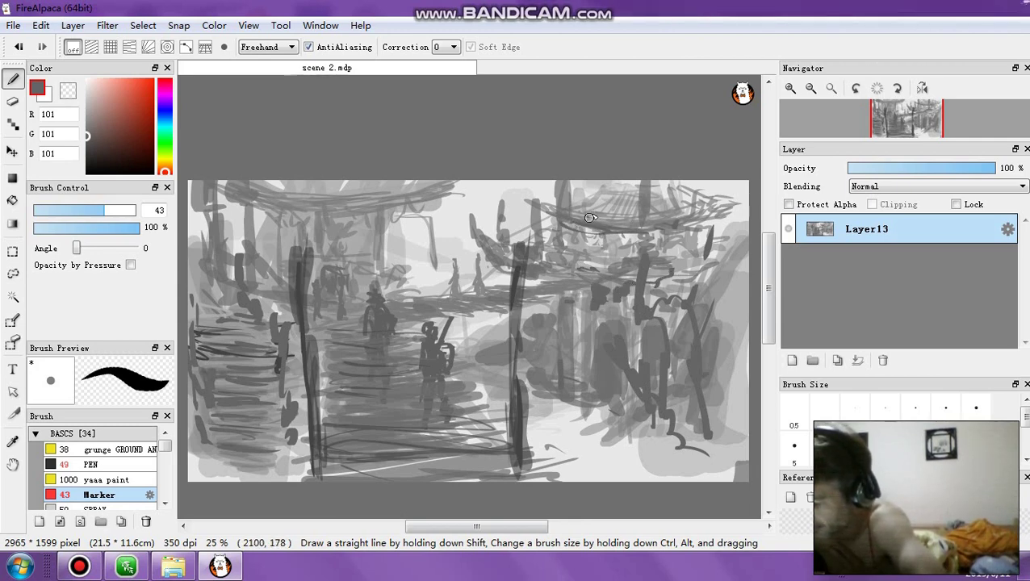
Step: Reinforce the outline of the right roof and the curved lower edge of the left roof
mouse_move(663, 222)
left_mouse_down()
mouse_move(616, 216)
mouse_move(643, 183)
left_mouse_up()
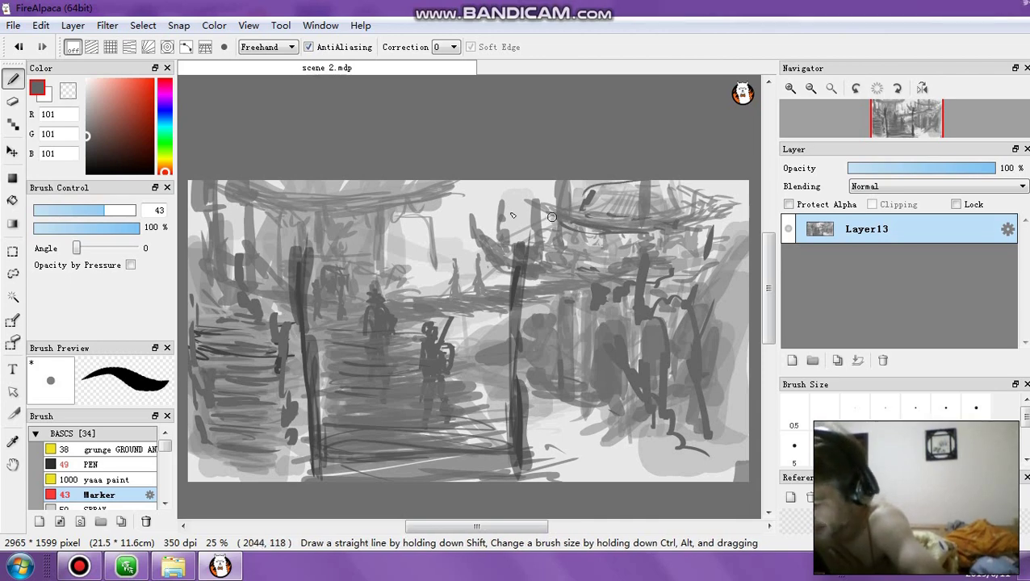
mouse_move(255, 204)
left_mouse_down()
mouse_move(378, 208)
mouse_move(302, 204)
left_mouse_up()
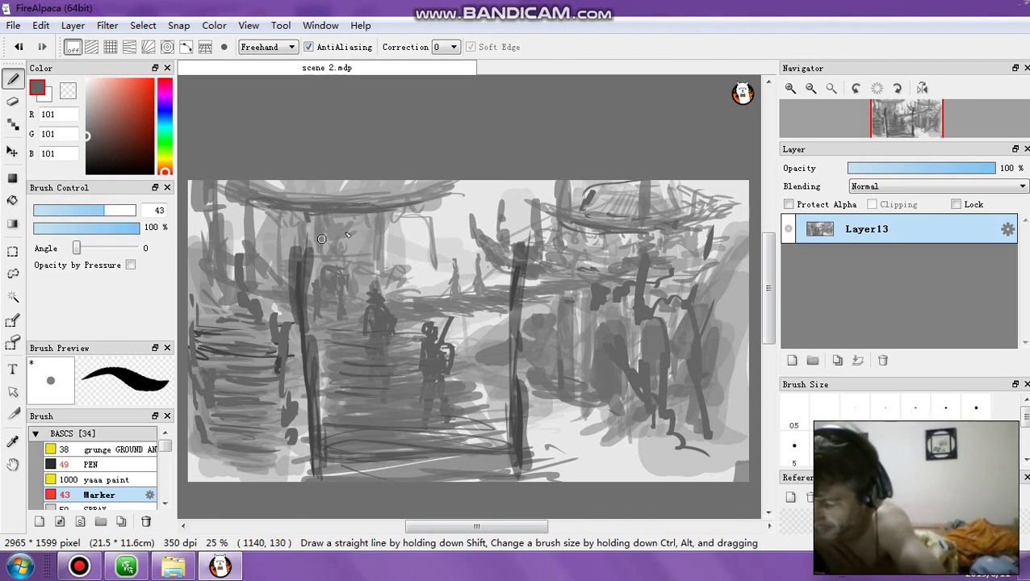
Step: Darken the upright post behind the walkway and the two foreground figures with RGB 63 grey Marker strokes at size 43
left_click_drag(371, 215, 373, 235)
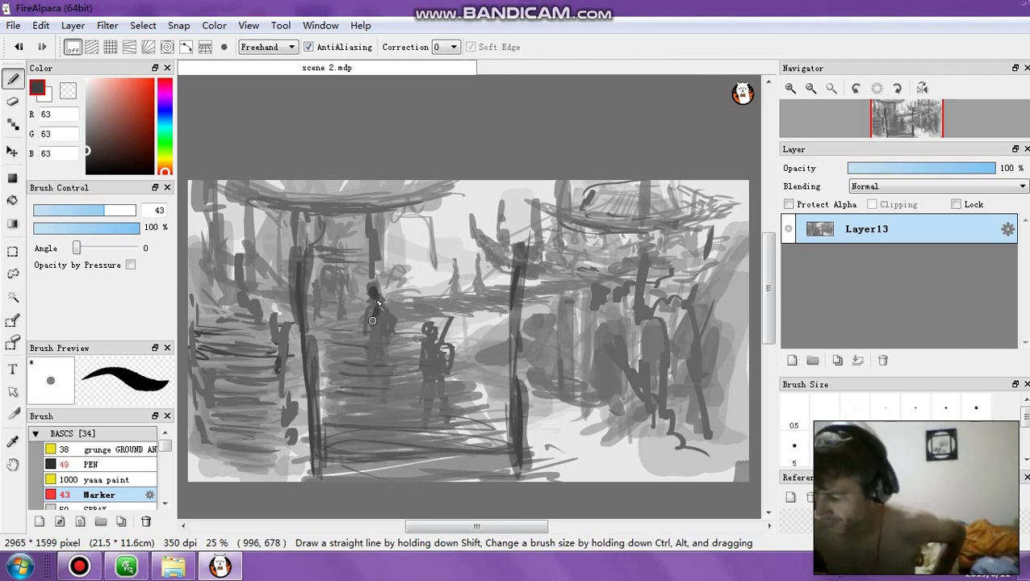
mouse_move(375, 301)
left_mouse_down()
mouse_move(369, 365)
mouse_move(377, 323)
mouse_move(380, 391)
left_mouse_up()
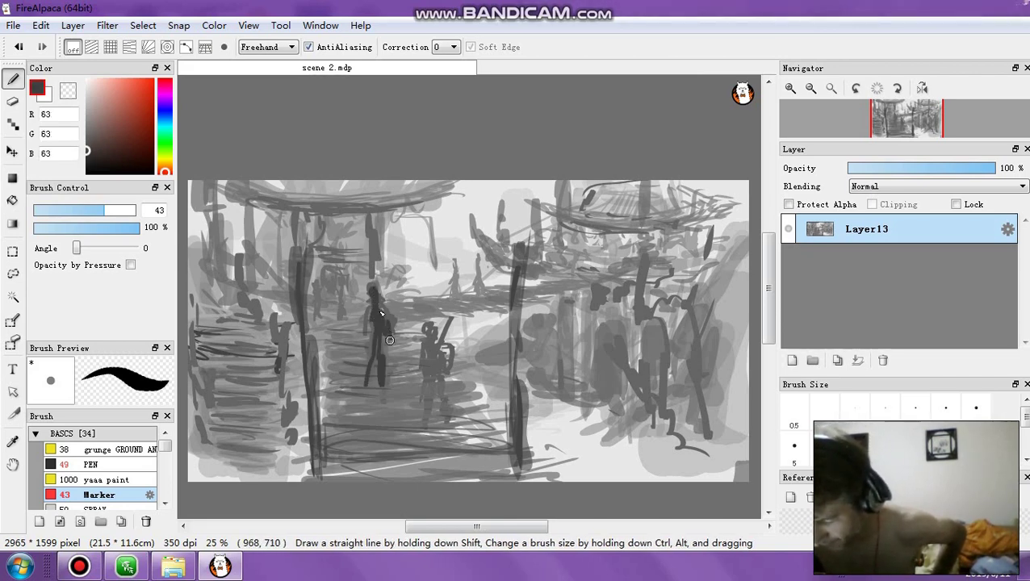
left_click_drag(369, 307, 362, 336)
mouse_move(430, 345)
left_mouse_down()
mouse_move(446, 386)
mouse_move(433, 376)
mouse_move(428, 426)
left_mouse_up()
left_click_drag(450, 321, 437, 350)
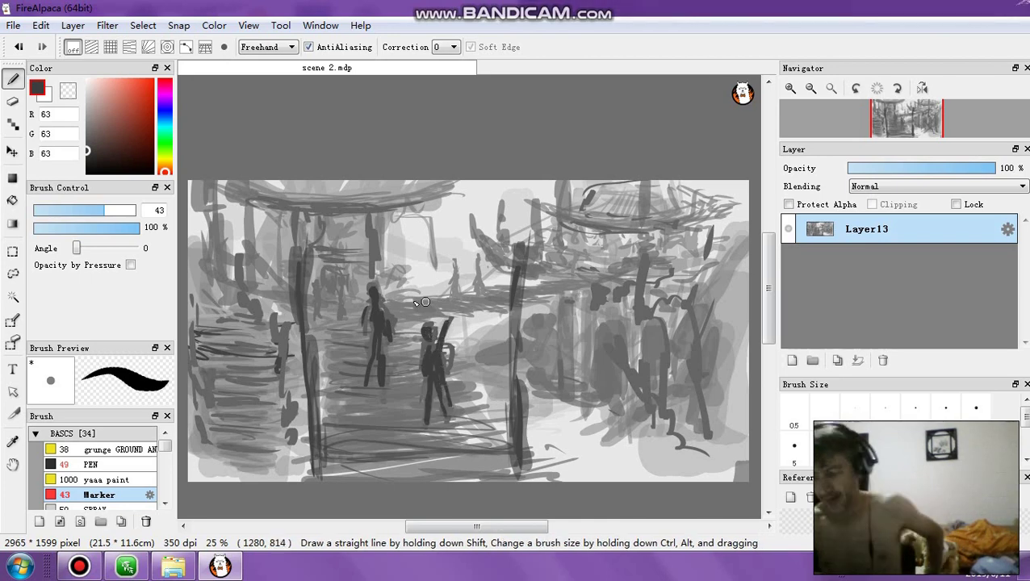
Step: Add lighter plank strokes across the central walkway in RGB 167 grey with the Marker at sizes 16 and 24
left_click_drag(88, 147, 87, 121)
left_click(52, 210)
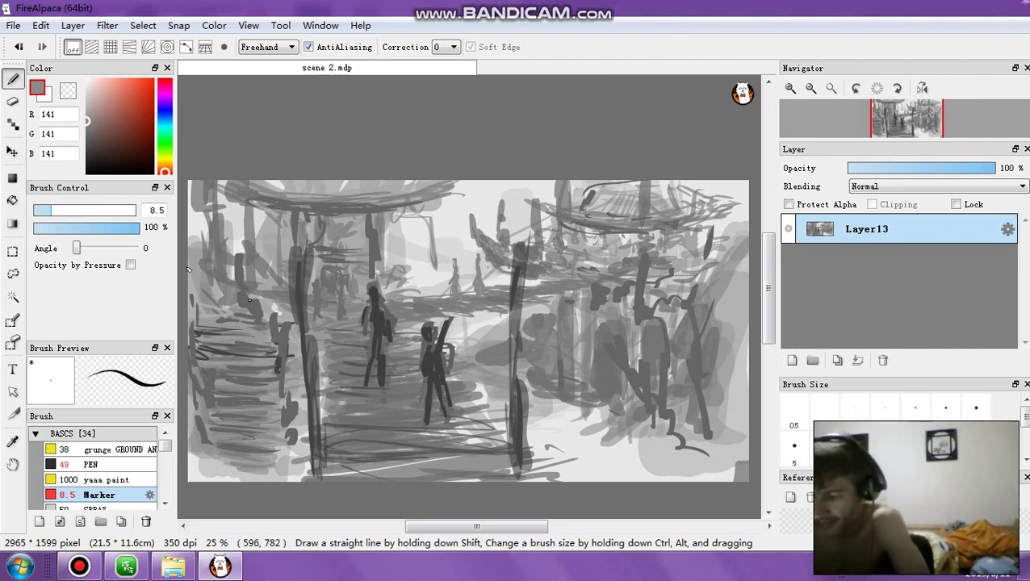
left_click(68, 212)
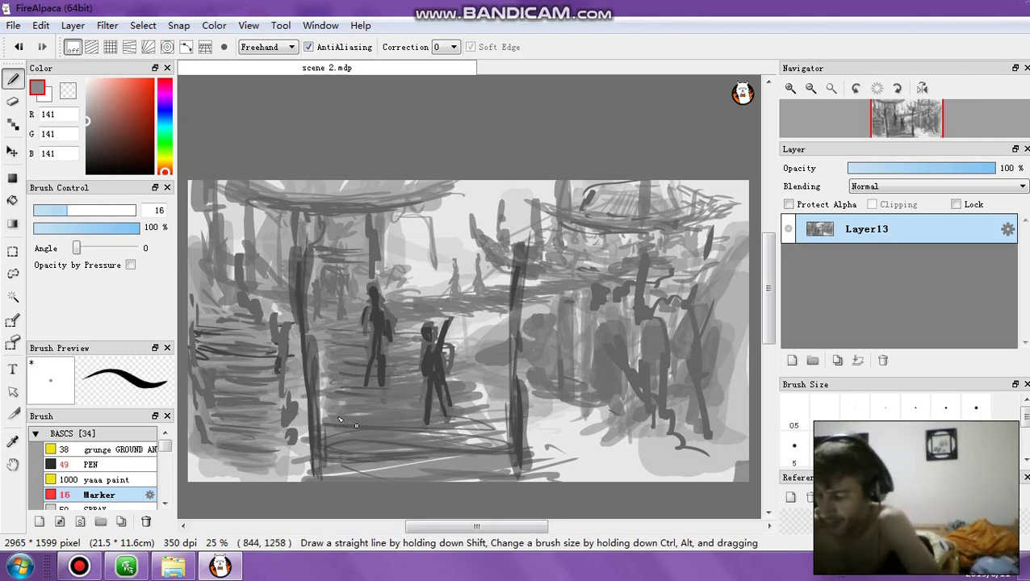
left_click_drag(86, 123, 86, 112)
mouse_move(330, 344)
left_mouse_down()
mouse_move(394, 348)
mouse_move(353, 367)
mouse_move(380, 368)
mouse_move(364, 375)
mouse_move(366, 406)
mouse_move(399, 396)
mouse_move(363, 390)
mouse_move(398, 389)
left_mouse_up()
mouse_move(393, 403)
left_mouse_down()
mouse_move(365, 403)
mouse_move(442, 425)
left_mouse_up()
mouse_move(422, 437)
left_mouse_down()
mouse_move(354, 431)
mouse_move(480, 439)
mouse_move(491, 453)
left_mouse_up()
left_click(83, 210)
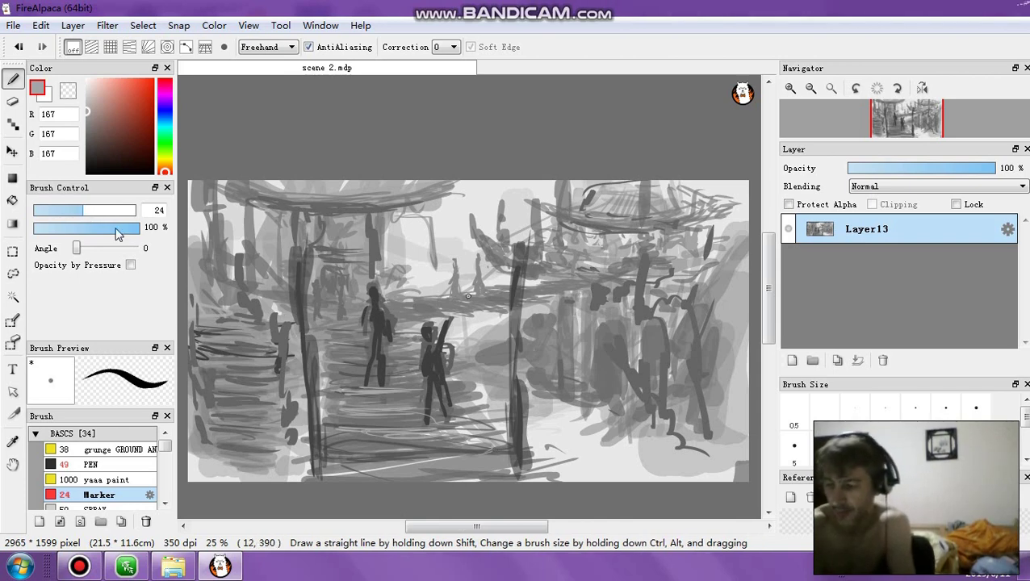
mouse_move(337, 432)
left_mouse_down()
mouse_move(422, 431)
mouse_move(500, 455)
mouse_move(360, 445)
mouse_move(431, 459)
left_mouse_up()
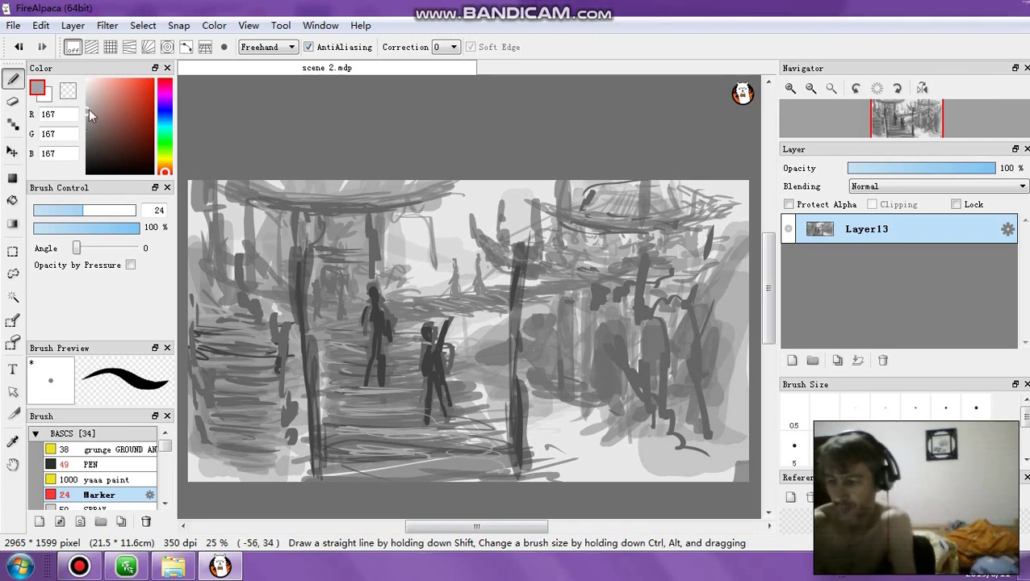
Step: Draw RGB 43 plank lines along the bridge, and shade the left roof at size 44 and 33% opacity
left_click_drag(89, 109, 87, 159)
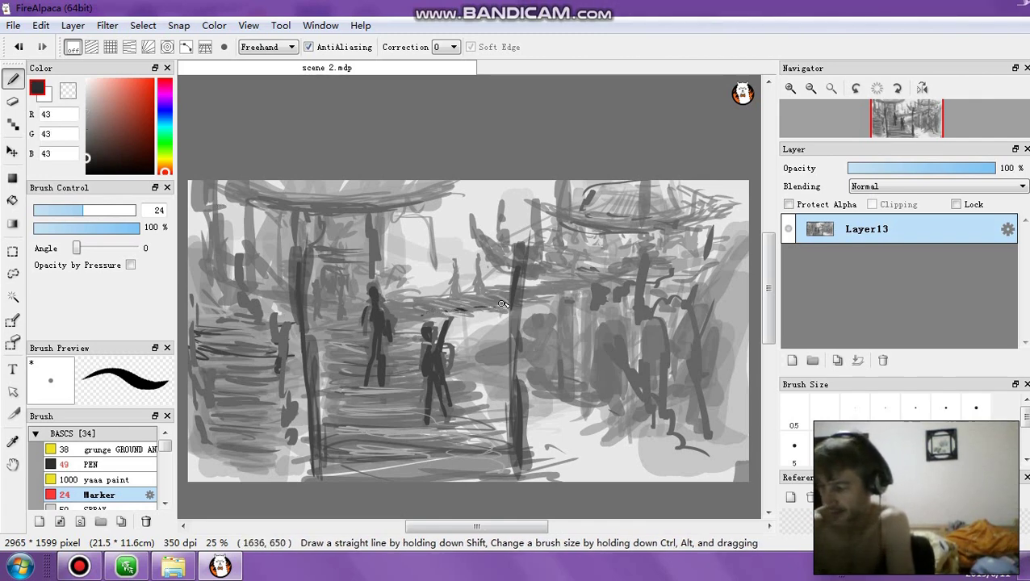
left_click_drag(420, 306, 577, 284)
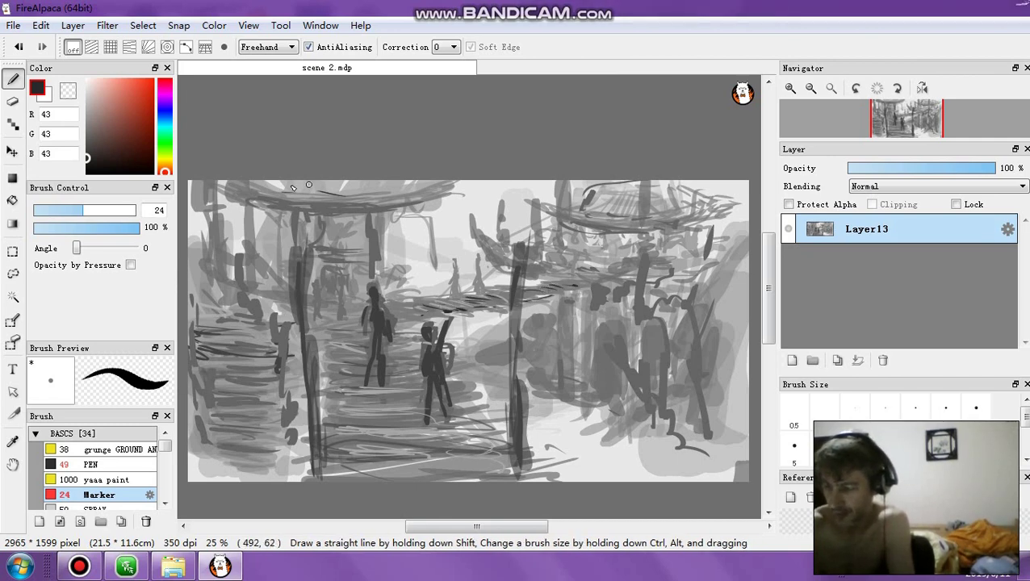
mouse_move(81, 228)
left_mouse_down()
mouse_move(69, 228)
mouse_move(105, 210)
left_mouse_up()
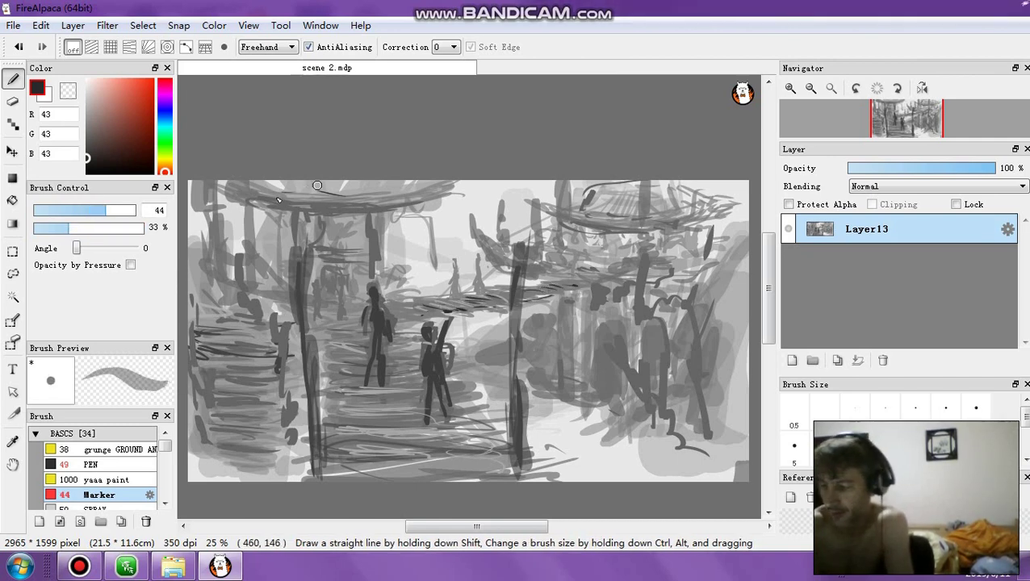
mouse_move(308, 191)
left_mouse_down()
mouse_move(349, 180)
mouse_move(357, 194)
mouse_move(385, 177)
mouse_move(407, 184)
mouse_move(327, 196)
left_mouse_up()
mouse_move(387, 176)
left_mouse_down()
mouse_move(277, 180)
mouse_move(317, 230)
mouse_move(423, 204)
mouse_move(402, 210)
mouse_move(425, 214)
mouse_move(430, 252)
left_mouse_up()
Step: Lighten the ground below the cliff with RGB 235 at 33% opacity, enlarging the Marker through sizes 24, 49 and 100
left_click_drag(89, 154, 88, 115)
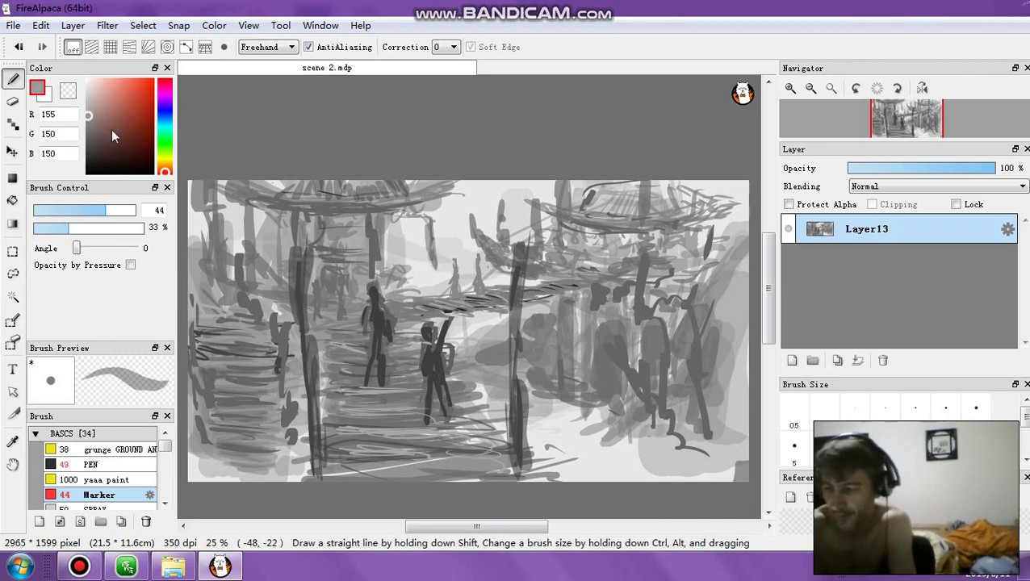
left_click_drag(81, 212, 56, 212)
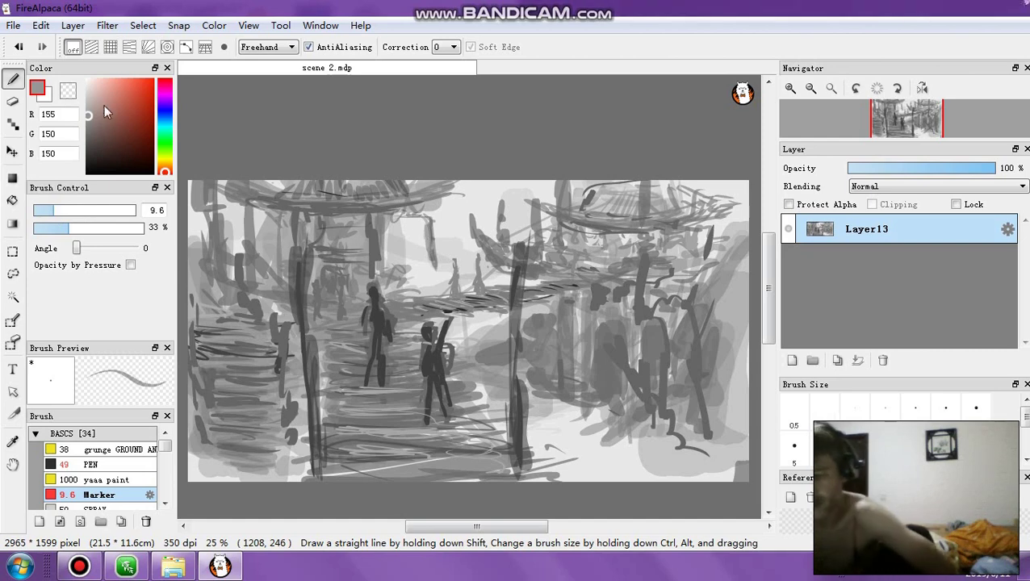
left_click(86, 90)
left_click(83, 212)
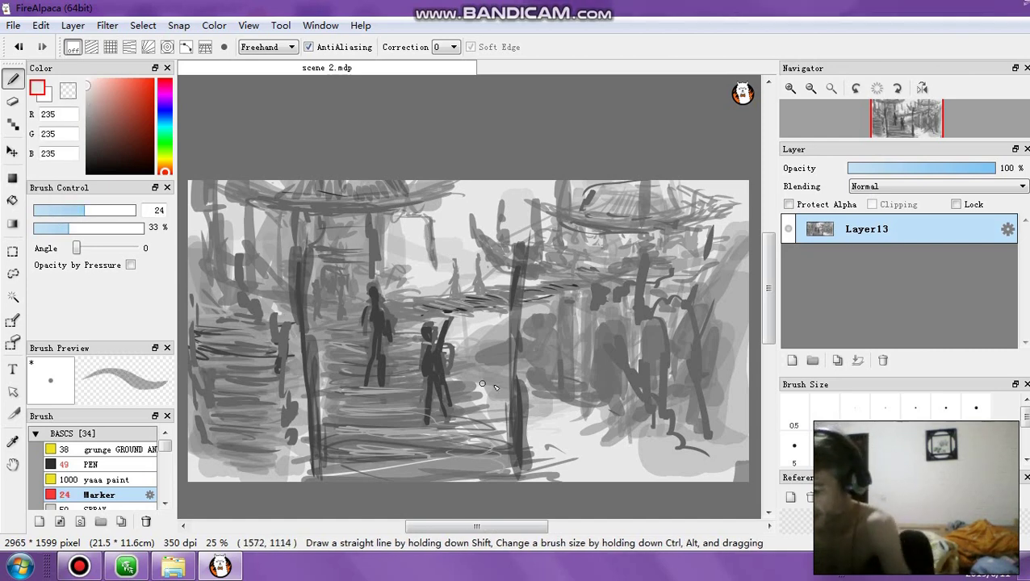
left_click(109, 211)
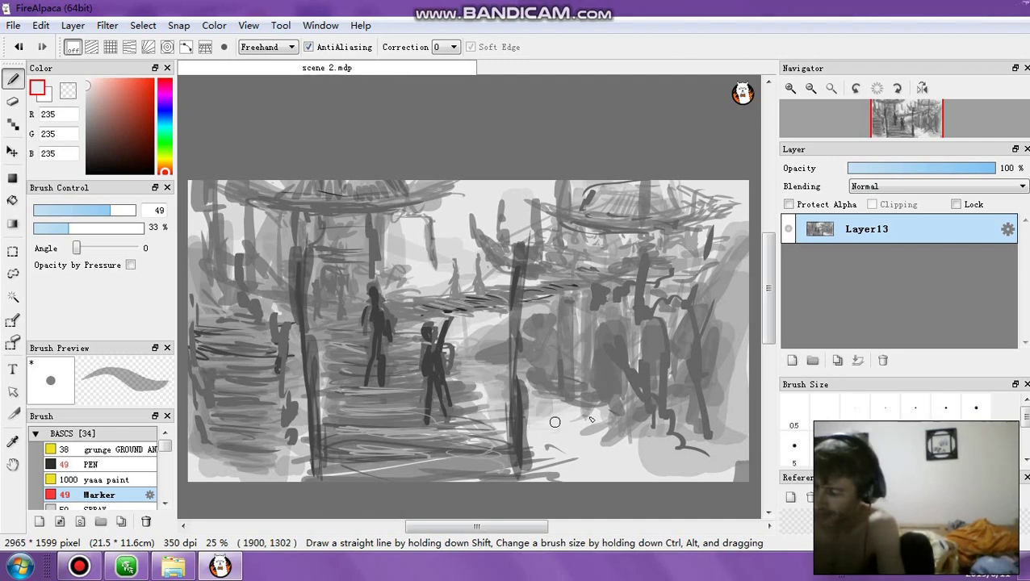
left_click(124, 211)
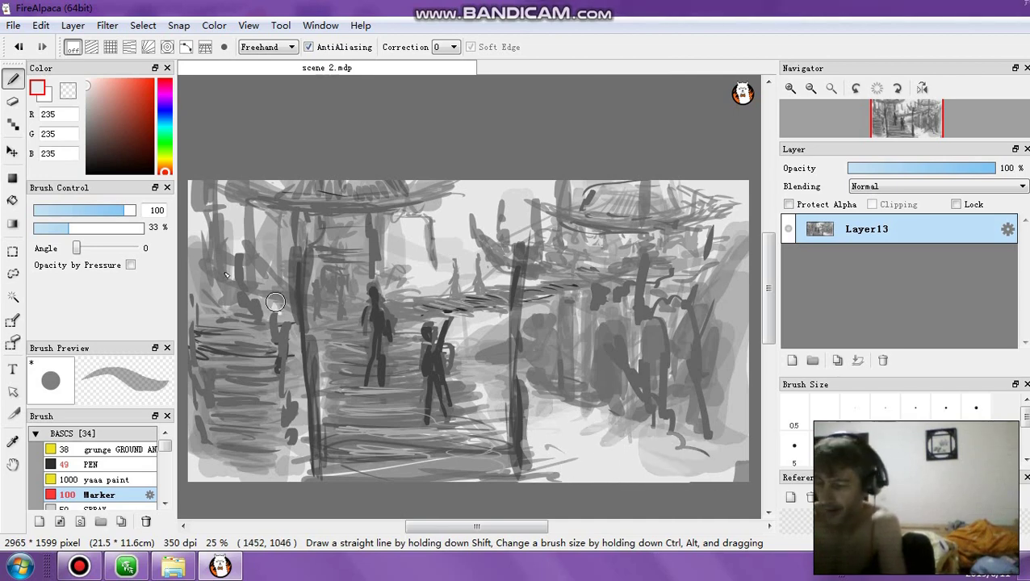
Step: Tone the pale ground below the cliff and beside the walkways with mid-grey strokes at size 100 and 33% opacity
left_click(87, 118)
mouse_move(547, 408)
left_mouse_down()
mouse_move(601, 436)
mouse_move(548, 439)
mouse_move(534, 461)
mouse_move(589, 450)
mouse_move(585, 440)
mouse_move(611, 462)
mouse_move(604, 431)
mouse_move(700, 457)
mouse_move(559, 417)
mouse_move(543, 426)
mouse_move(486, 393)
mouse_move(461, 363)
mouse_move(300, 462)
mouse_move(300, 375)
left_mouse_up()
mouse_move(292, 466)
left_mouse_down()
mouse_move(281, 468)
mouse_move(298, 452)
left_mouse_up()
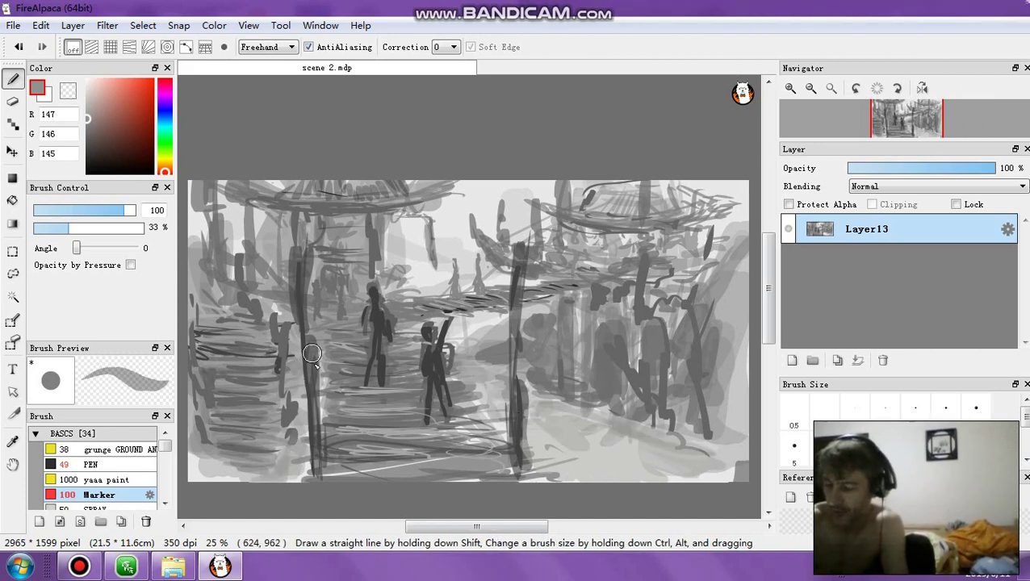
Step: Brighten the gap between the left and central walkways with RGB 233 strokes at size 100 and 43% opacity
left_click(93, 113)
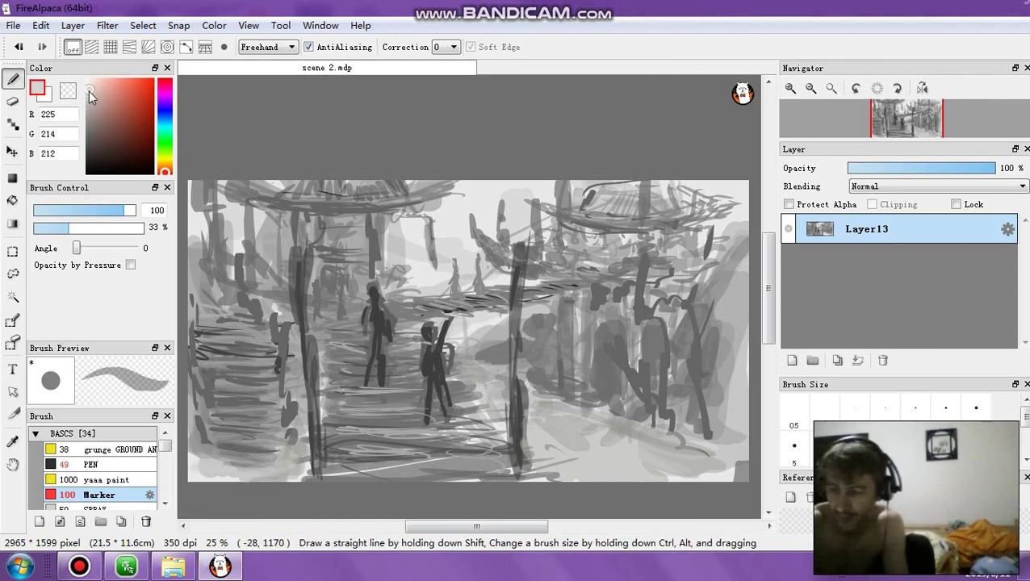
left_click(81, 229)
mouse_move(259, 472)
left_mouse_down()
mouse_move(225, 469)
mouse_move(289, 431)
mouse_move(292, 455)
mouse_move(294, 335)
mouse_move(292, 446)
mouse_move(289, 400)
left_mouse_up()
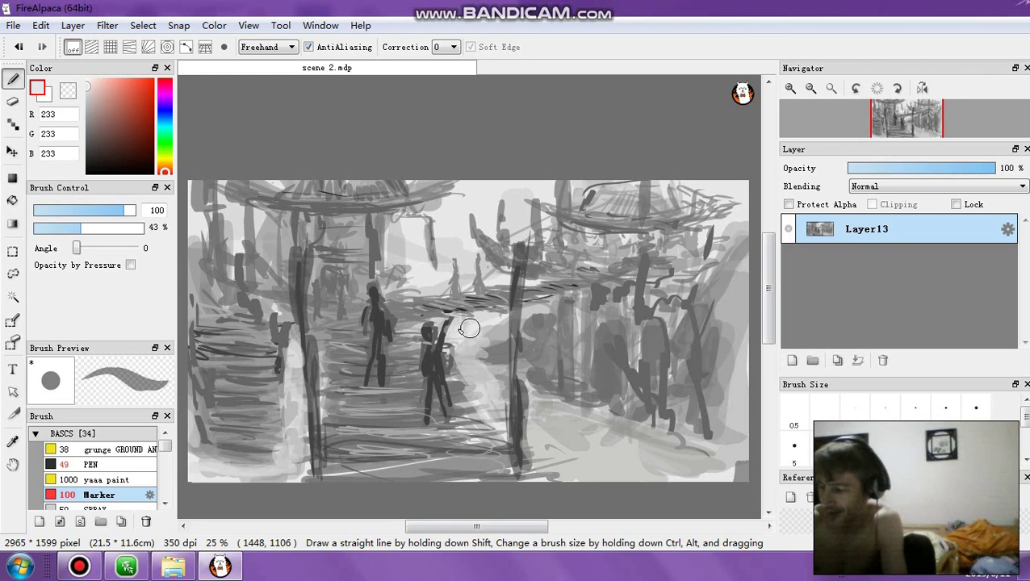
mouse_move(491, 355)
left_mouse_down()
mouse_move(516, 392)
mouse_move(521, 378)
mouse_move(501, 371)
left_mouse_up()
left_click(22, 46)
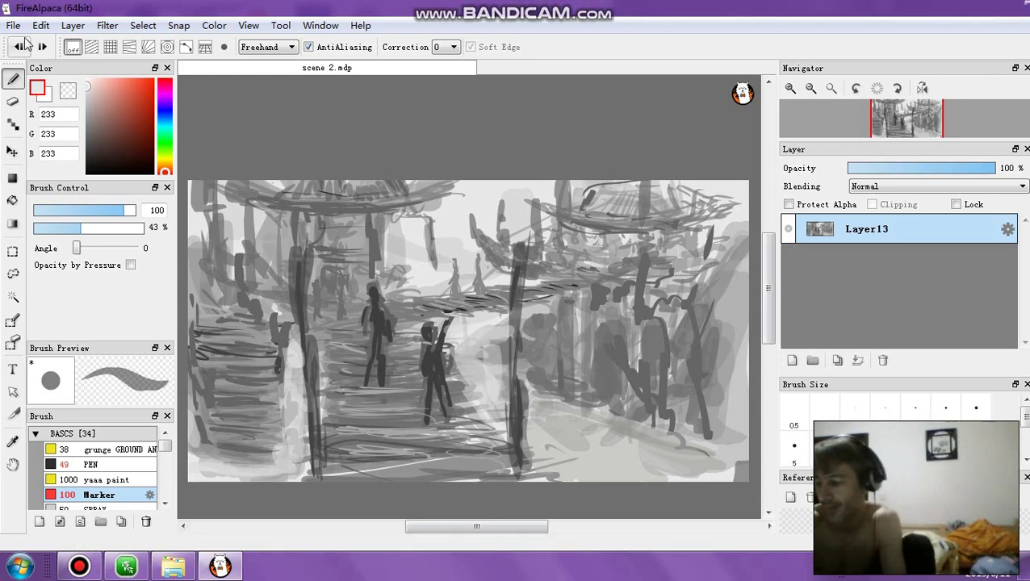
left_click(22, 46)
left_click(22, 45)
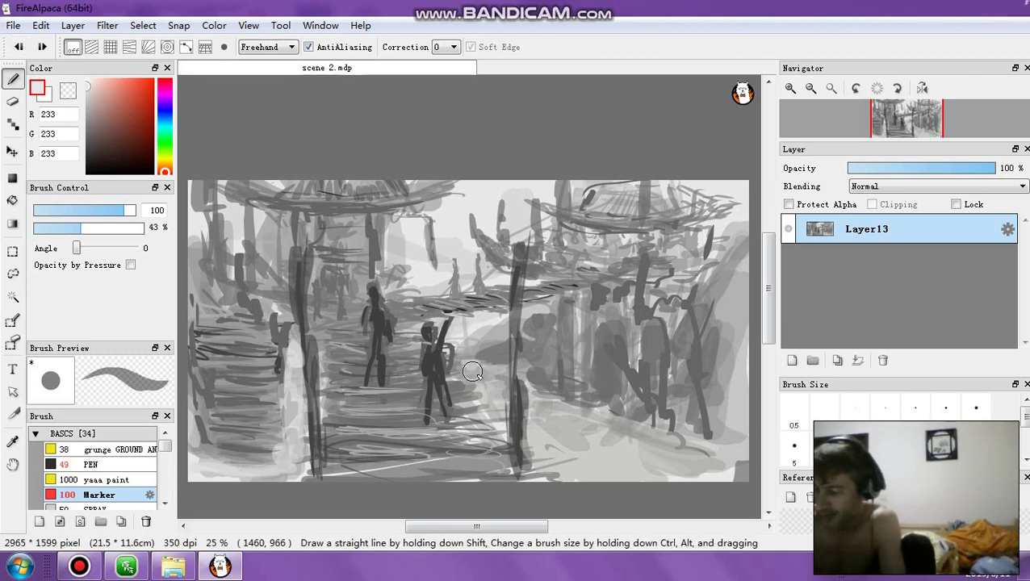
Step: Brighten the ground around the right post with RGB 233 at 43% opacity, and glaze the left walkway planks at 29%
mouse_move(466, 365)
left_mouse_down()
mouse_move(481, 395)
mouse_move(492, 377)
mouse_move(498, 430)
left_mouse_up()
mouse_move(536, 391)
left_mouse_down()
mouse_move(564, 470)
mouse_move(572, 430)
mouse_move(695, 466)
mouse_move(521, 480)
left_mouse_up()
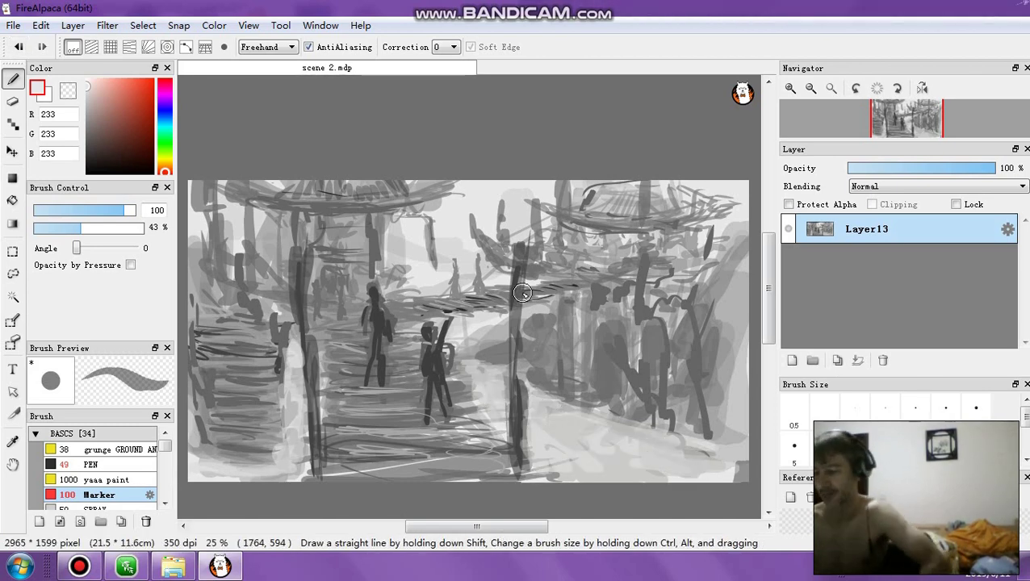
left_click(45, 228)
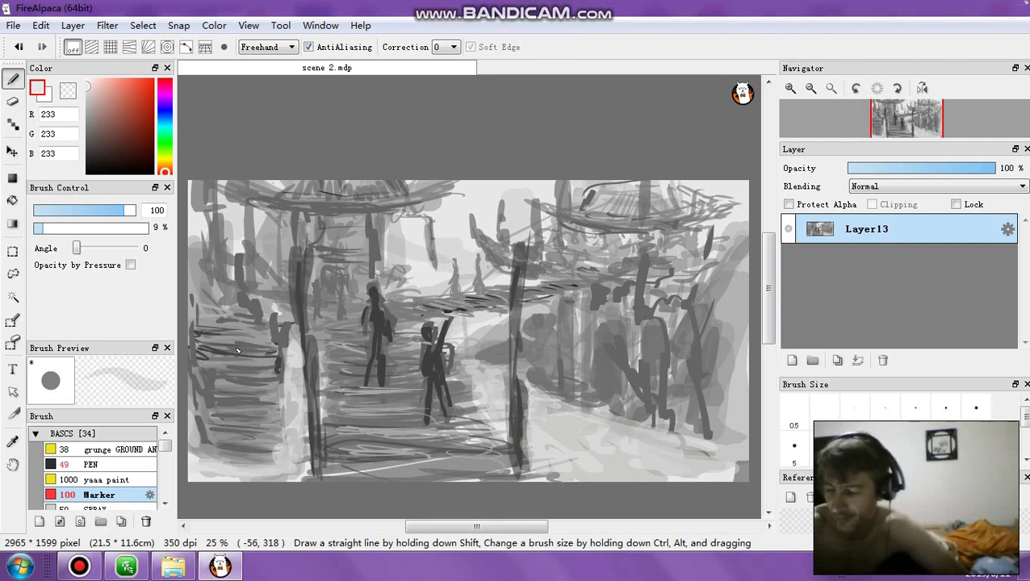
left_click(65, 228)
mouse_move(258, 440)
left_mouse_down()
mouse_move(202, 422)
mouse_move(209, 393)
mouse_move(242, 369)
mouse_move(206, 335)
mouse_move(262, 316)
left_mouse_up()
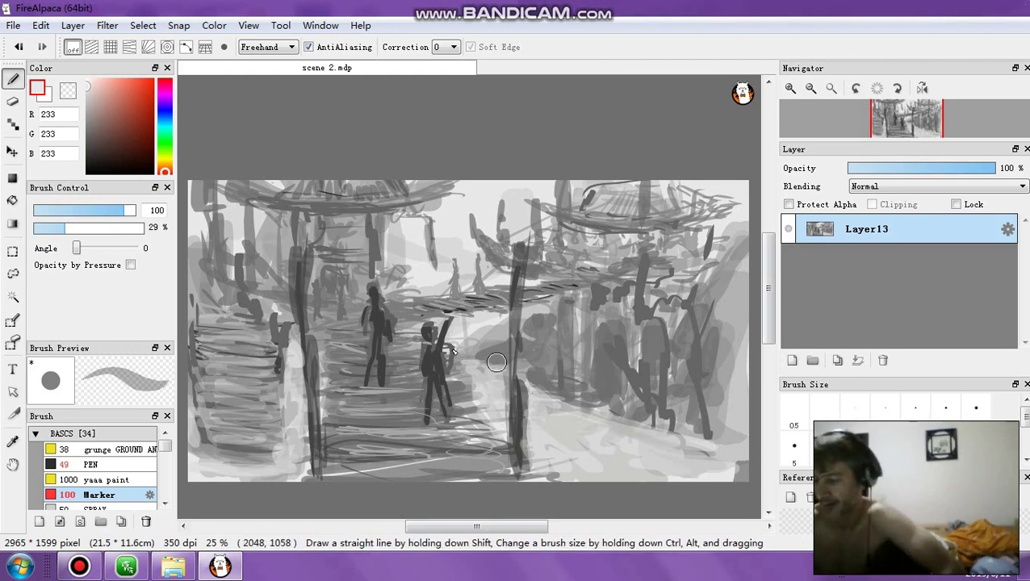
Step: Soften the two tall walkway posts and the foreground figures with faint size 100 glazes at 11% opacity
left_click(46, 227)
mouse_move(300, 252)
left_mouse_down()
mouse_move(294, 314)
mouse_move(315, 468)
left_mouse_up()
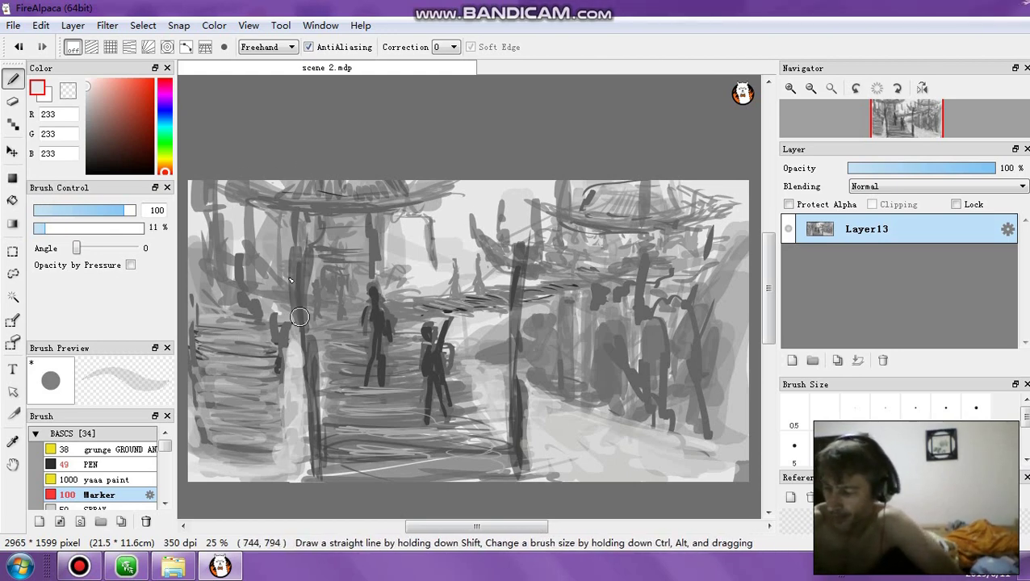
left_click_drag(293, 275, 309, 459)
left_click_drag(516, 249, 510, 471)
mouse_move(430, 346)
left_mouse_down()
mouse_move(427, 329)
mouse_move(424, 356)
left_mouse_up()
left_click_drag(380, 344, 374, 355)
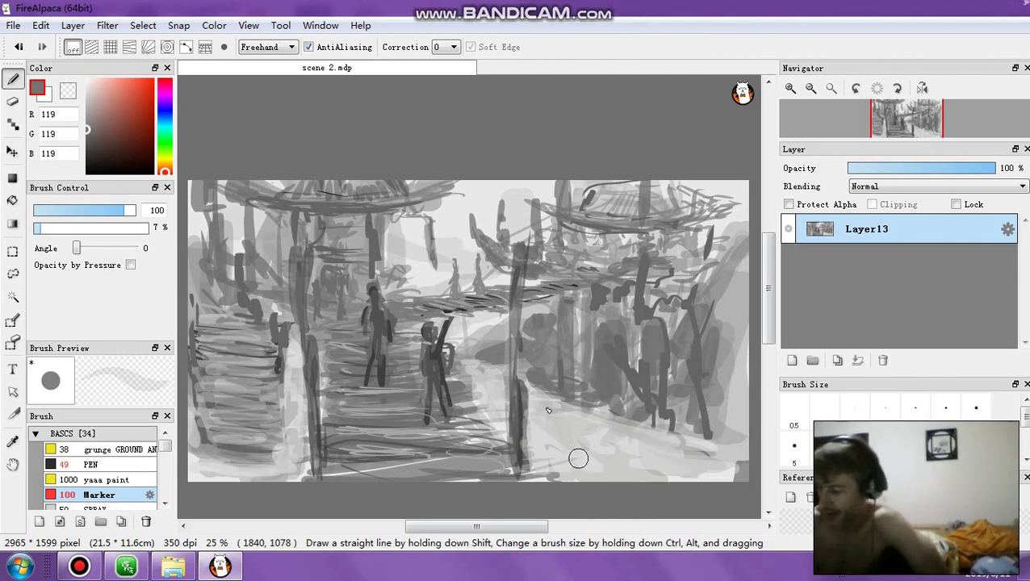
Step: Shade the ground below the cliff with RGB 119 grey strokes at size 100 and 35% opacity
left_click(70, 228)
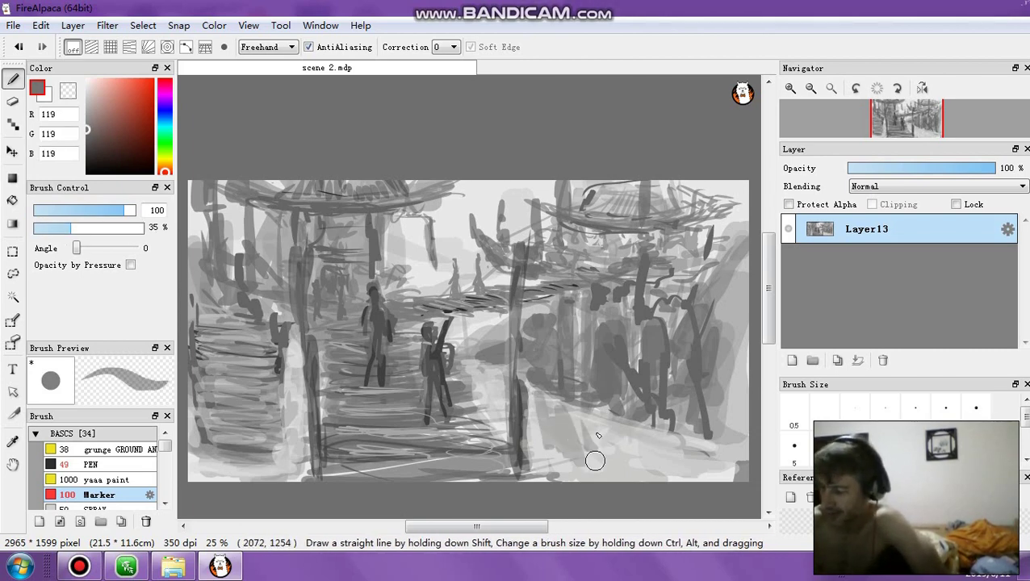
mouse_move(595, 460)
left_mouse_down()
mouse_move(629, 498)
mouse_move(626, 474)
mouse_move(651, 438)
mouse_move(687, 439)
left_mouse_up()
left_click_drag(569, 414, 585, 470)
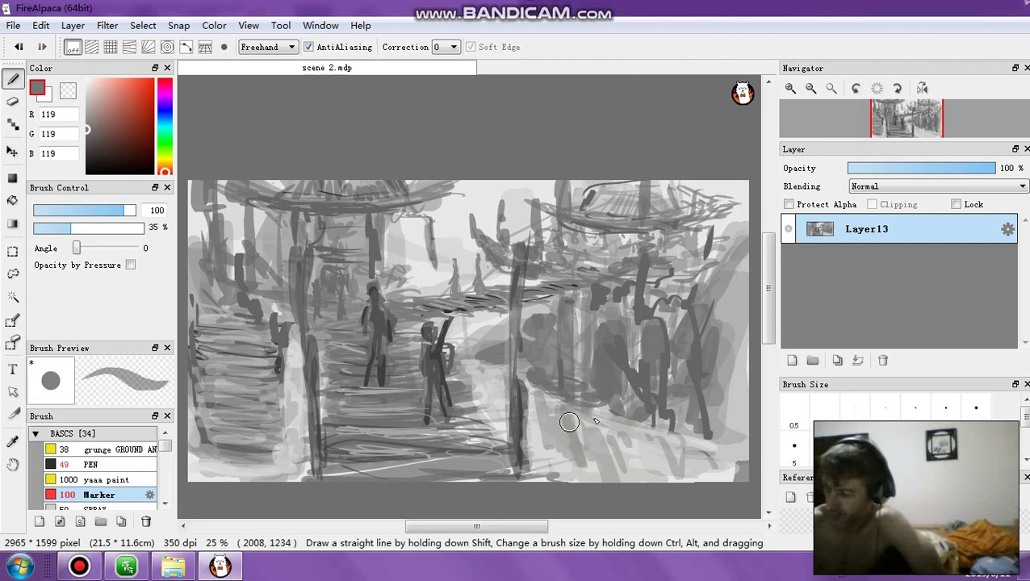
mouse_move(598, 421)
left_mouse_down()
mouse_move(607, 459)
mouse_move(648, 469)
mouse_move(663, 490)
left_mouse_up()
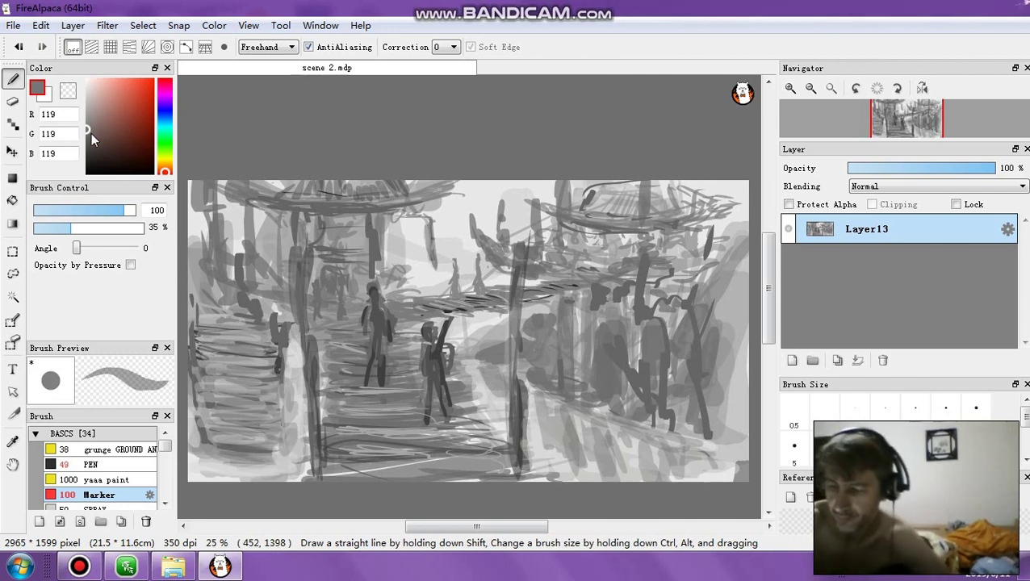
Step: Highlight the cliff's ground edge and the left walkway's lower end with white strokes at size 14 and 81% opacity
left_click(42, 211)
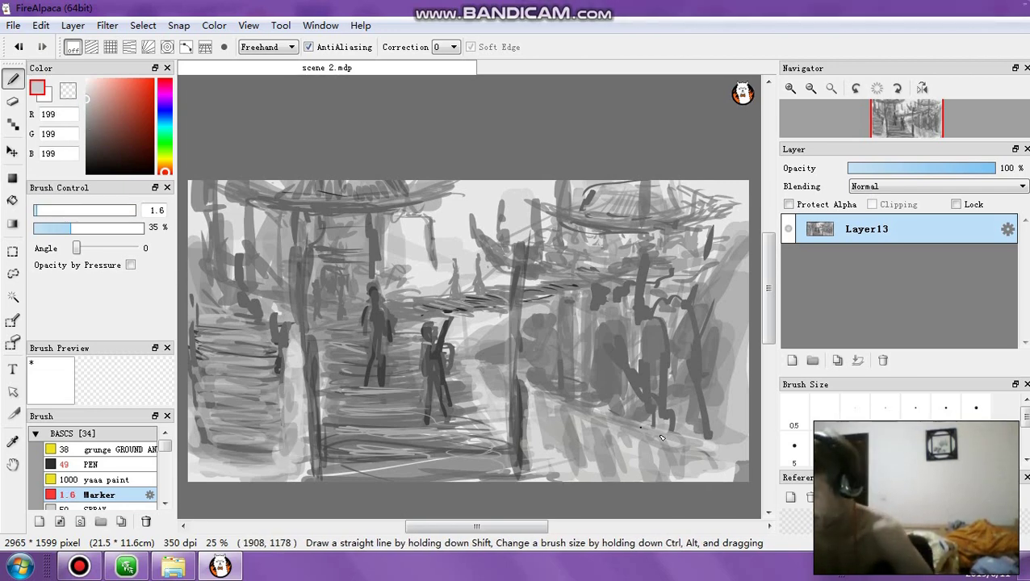
left_click(124, 229)
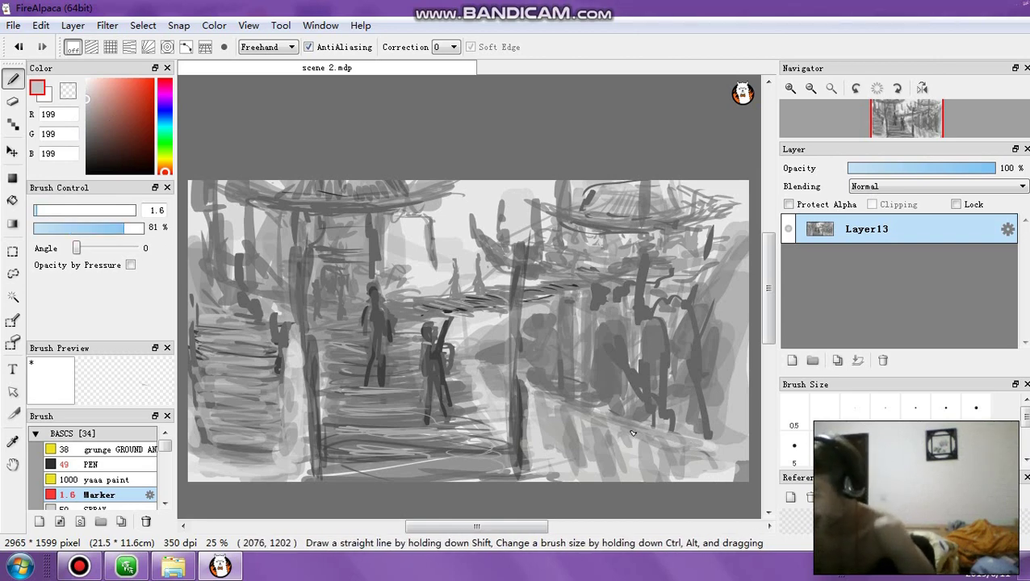
left_click(85, 80)
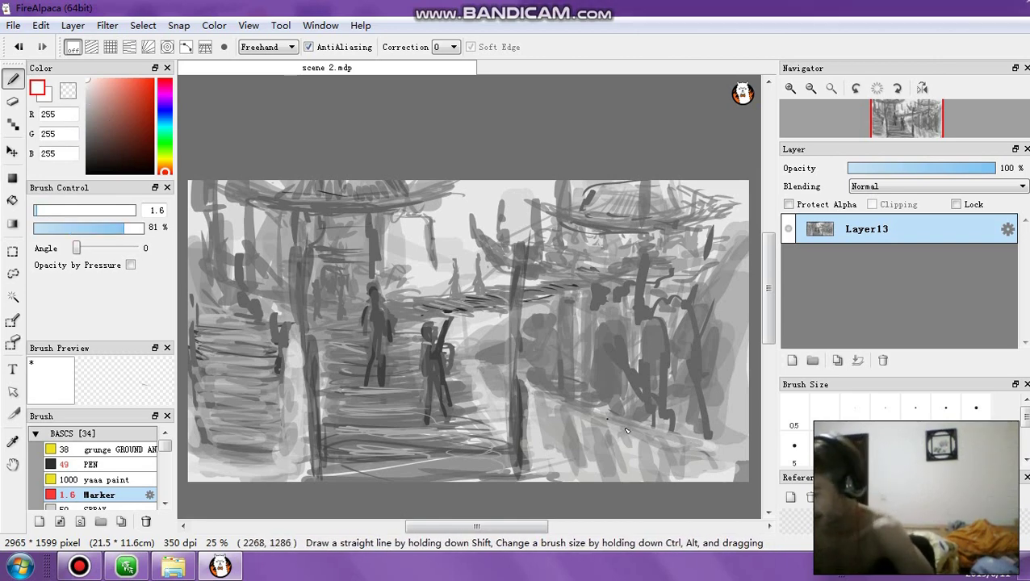
left_click(62, 211)
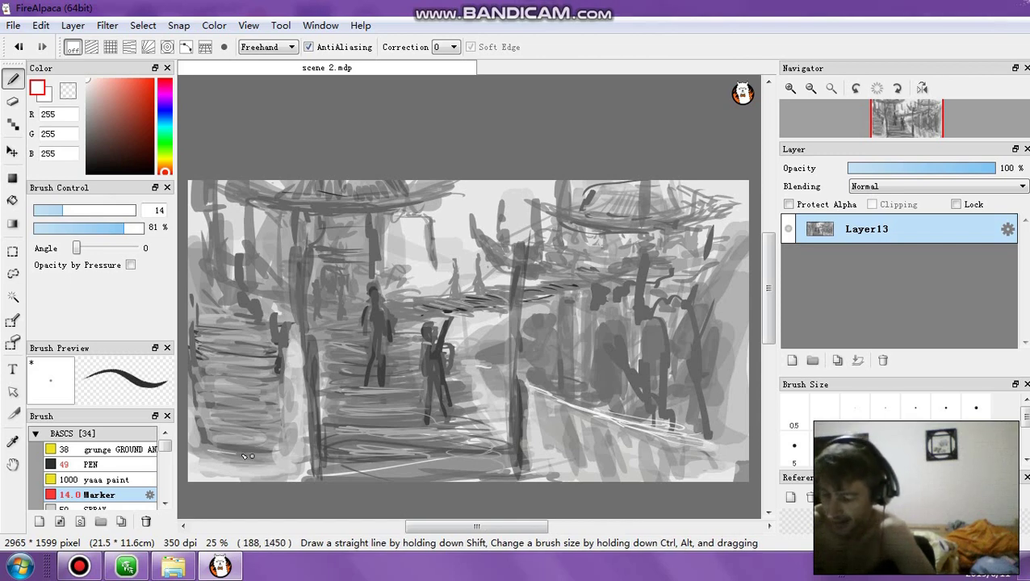
left_click_drag(246, 457, 266, 449)
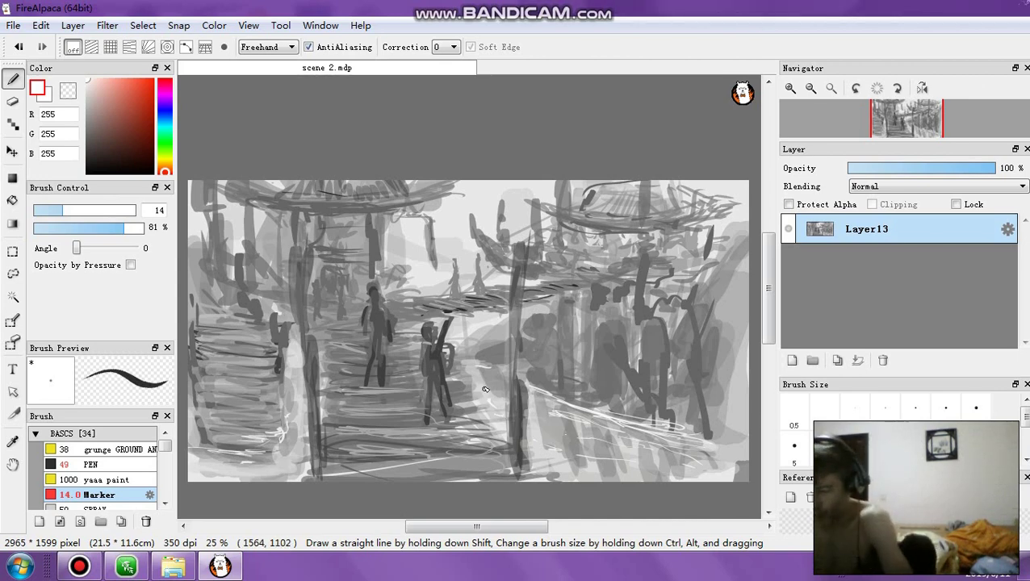
Step: Shade the left roofed structure with size 14 grey strokes, using RGB 89 at 53% opacity and RGB 147 at 55%
left_click(67, 228)
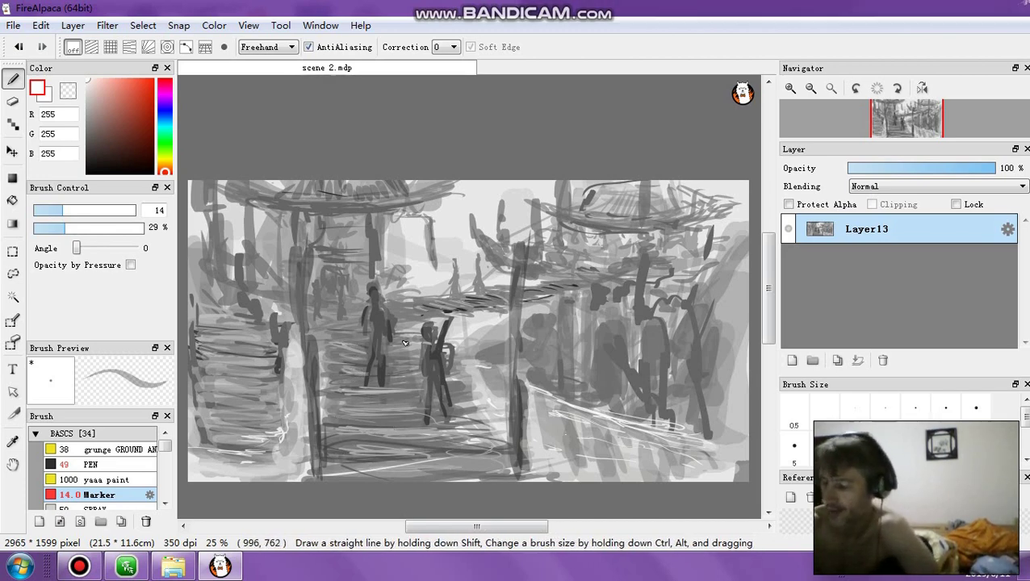
left_click(85, 120)
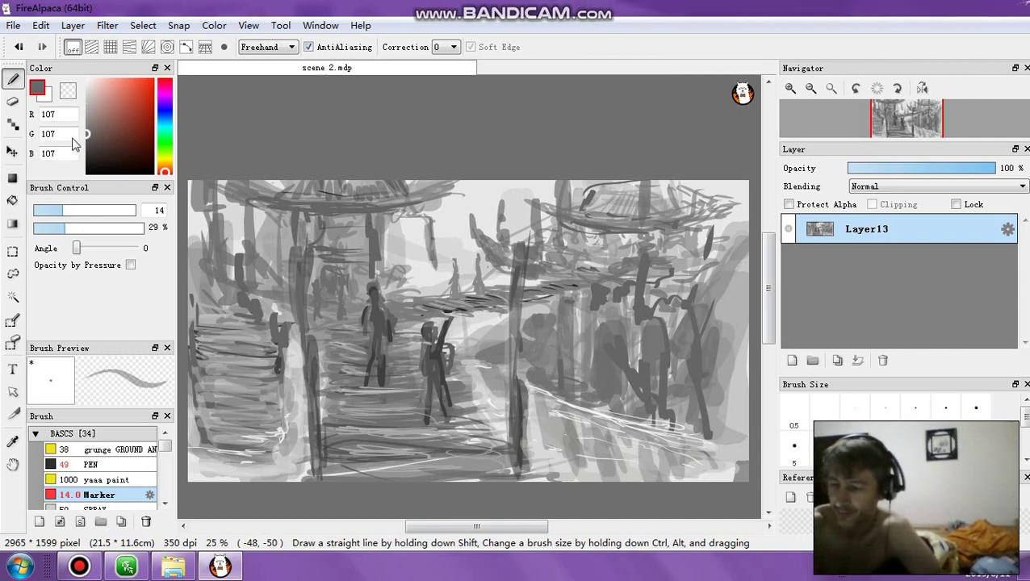
left_click(85, 140)
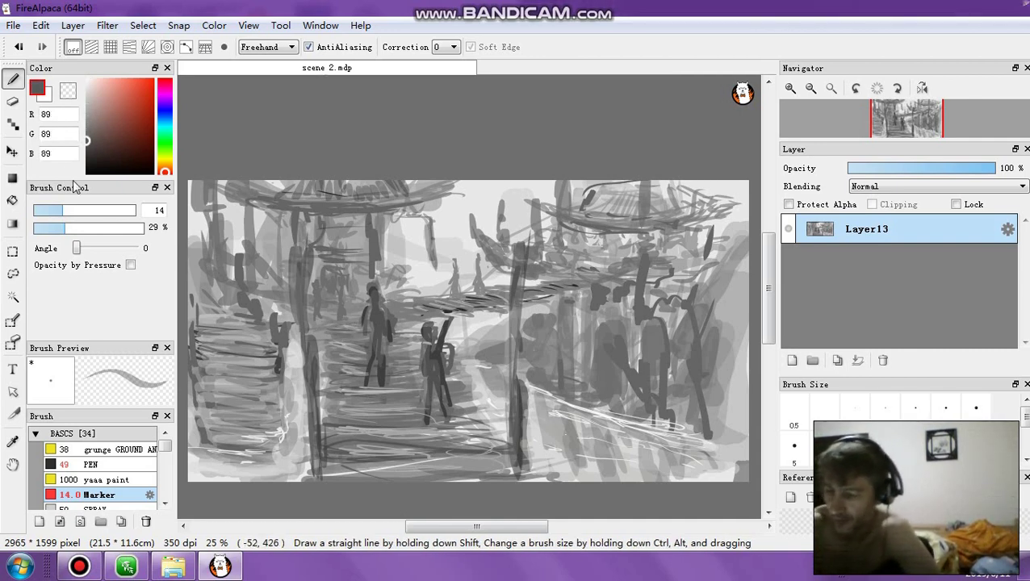
left_click(92, 227)
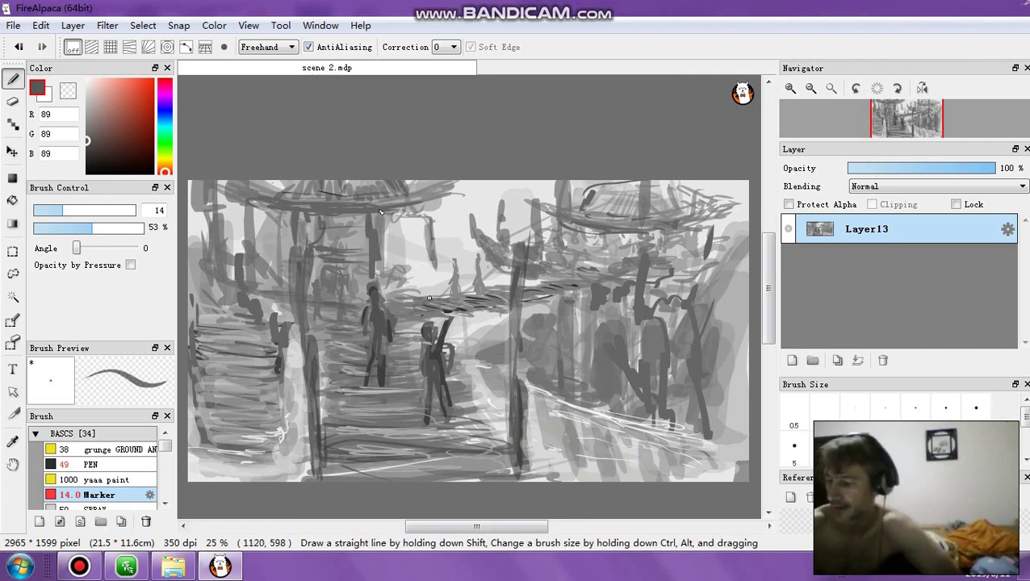
left_click_drag(85, 142, 86, 119)
left_click(44, 227)
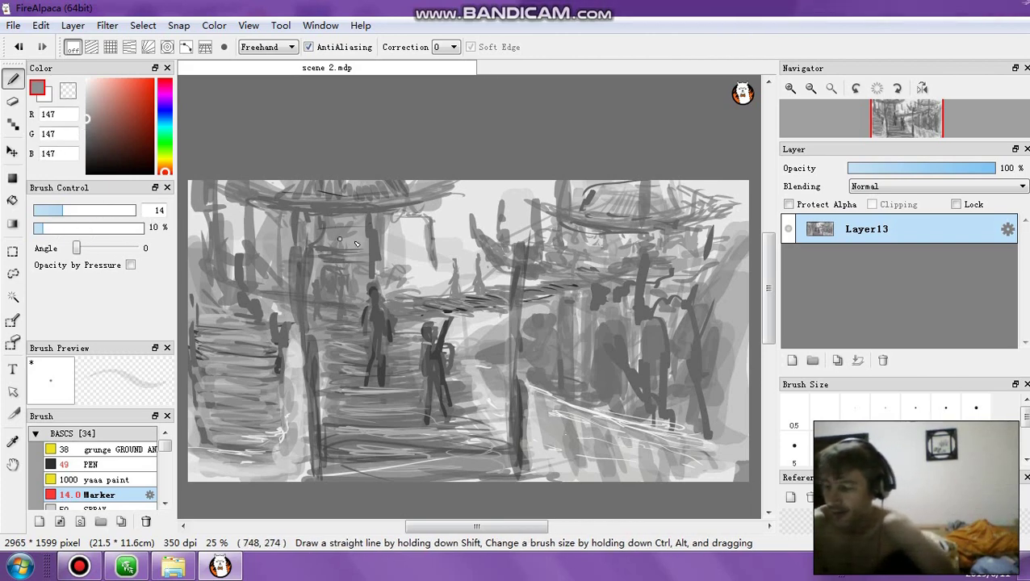
left_click(94, 227)
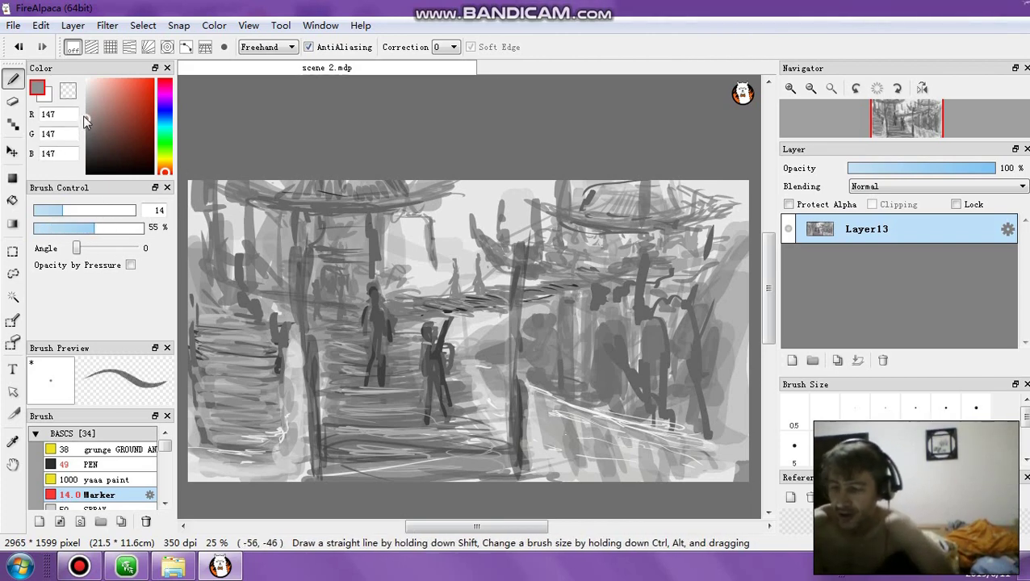
Step: Lighten the area under the right roof with RGB 209 at 55% opacity, and glaze the cliff at size 36 and 31% opacity
left_click_drag(85, 118, 87, 96)
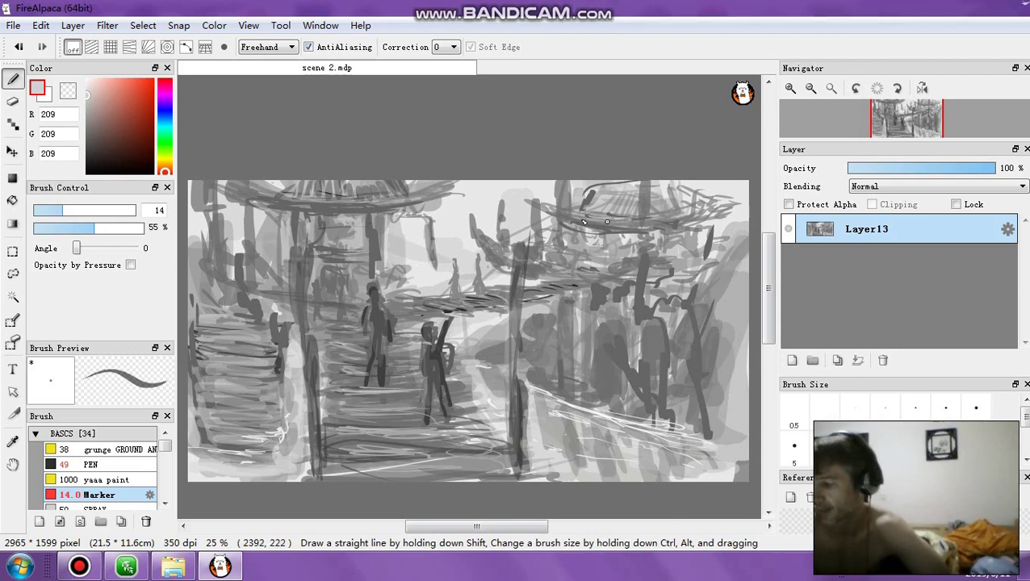
left_click(96, 211)
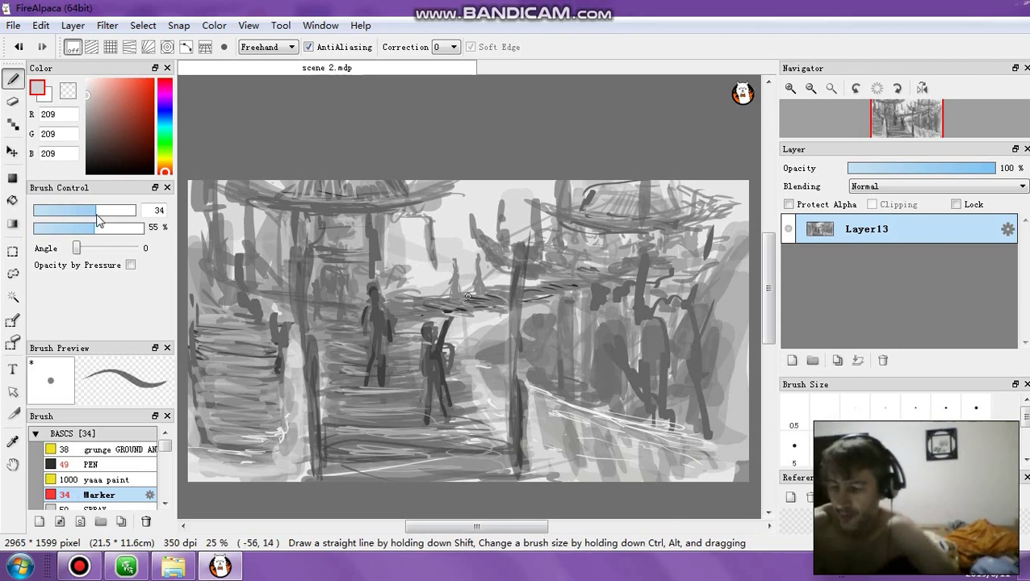
left_click(68, 229)
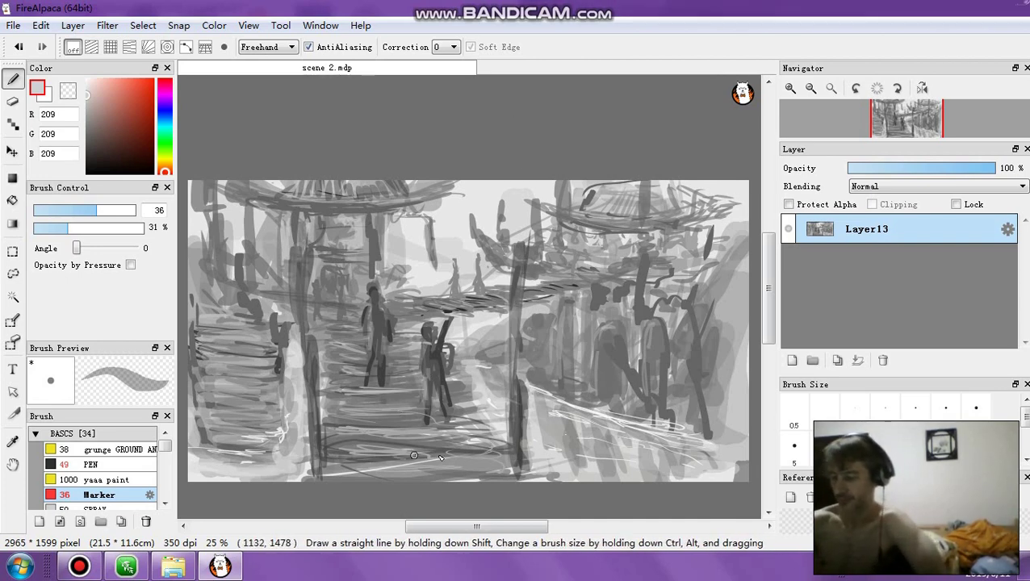
Step: Draw a sagging rope from the left walkway post to the right post's base with RGB 43 at size 10.4 and 82% opacity
left_click_drag(89, 95, 89, 172)
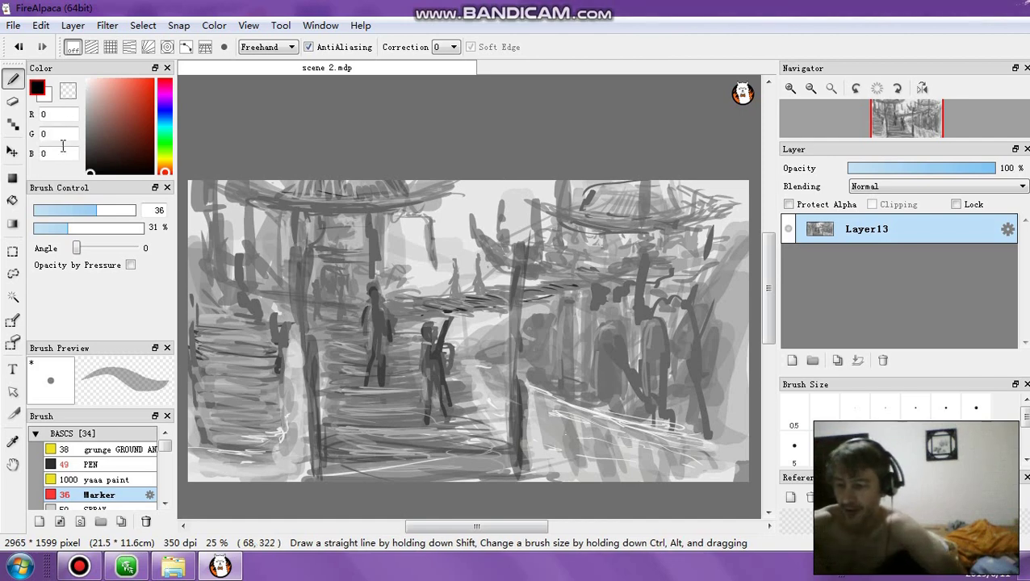
left_click(49, 210)
left_click_drag(81, 121, 72, 134)
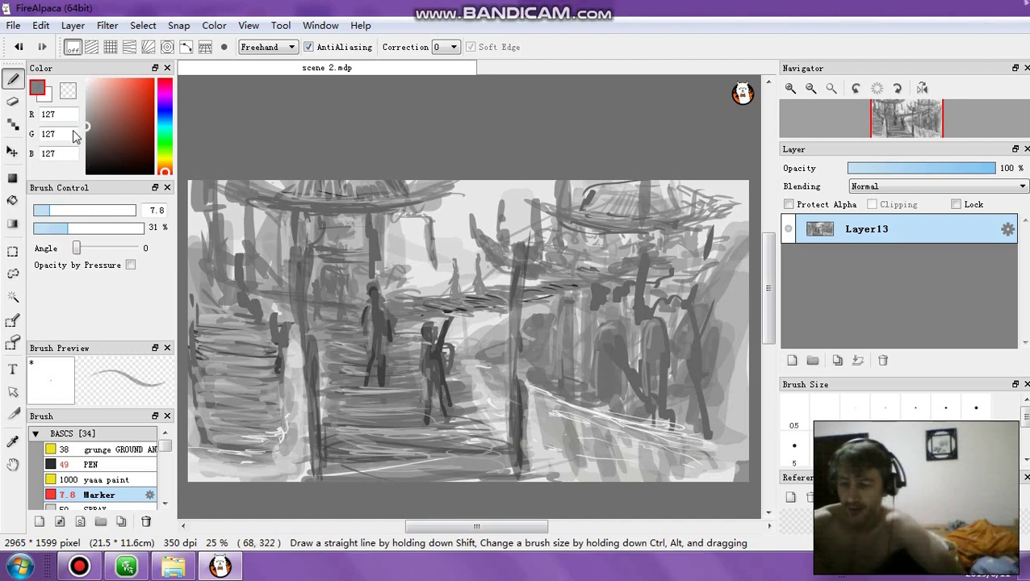
left_click(80, 210)
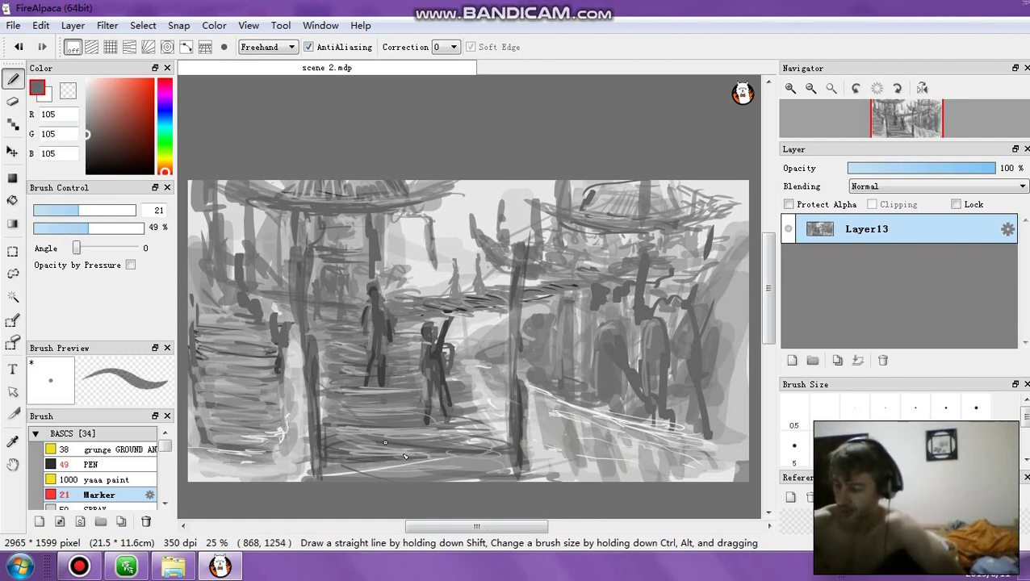
left_click(125, 228)
left_click(95, 211)
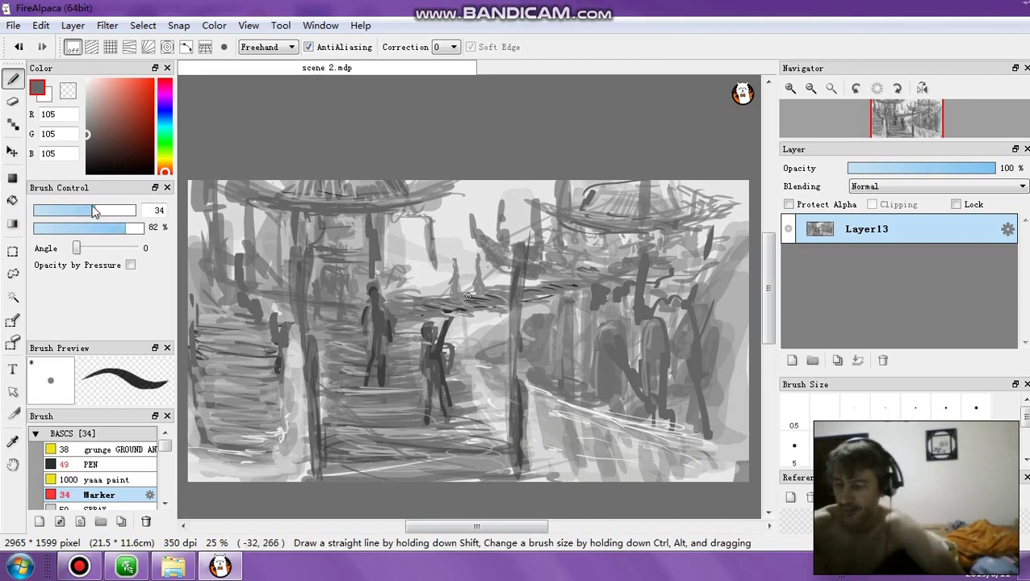
left_click_drag(92, 142, 84, 159)
left_click(55, 211)
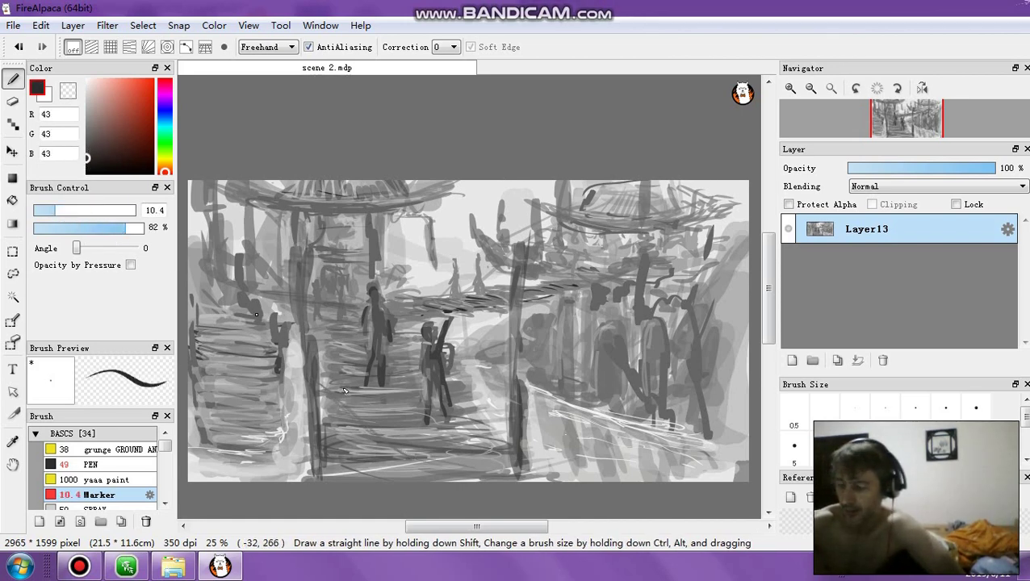
mouse_move(317, 384)
left_mouse_down()
mouse_move(440, 467)
mouse_move(342, 421)
mouse_move(381, 446)
mouse_move(481, 477)
mouse_move(313, 382)
mouse_move(320, 390)
mouse_move(302, 364)
mouse_move(316, 362)
mouse_move(307, 389)
left_mouse_up()
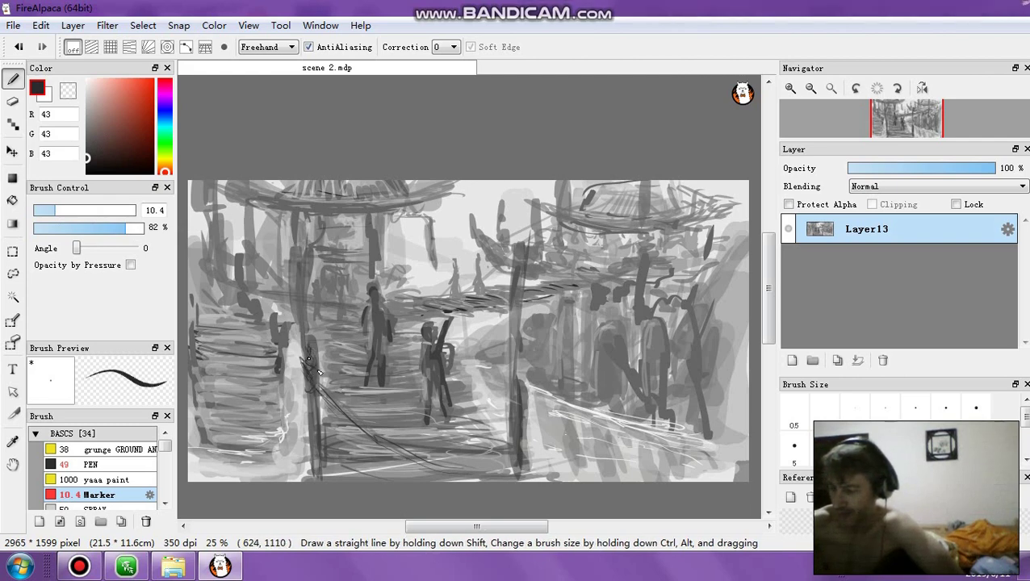
left_click_drag(355, 424, 506, 477)
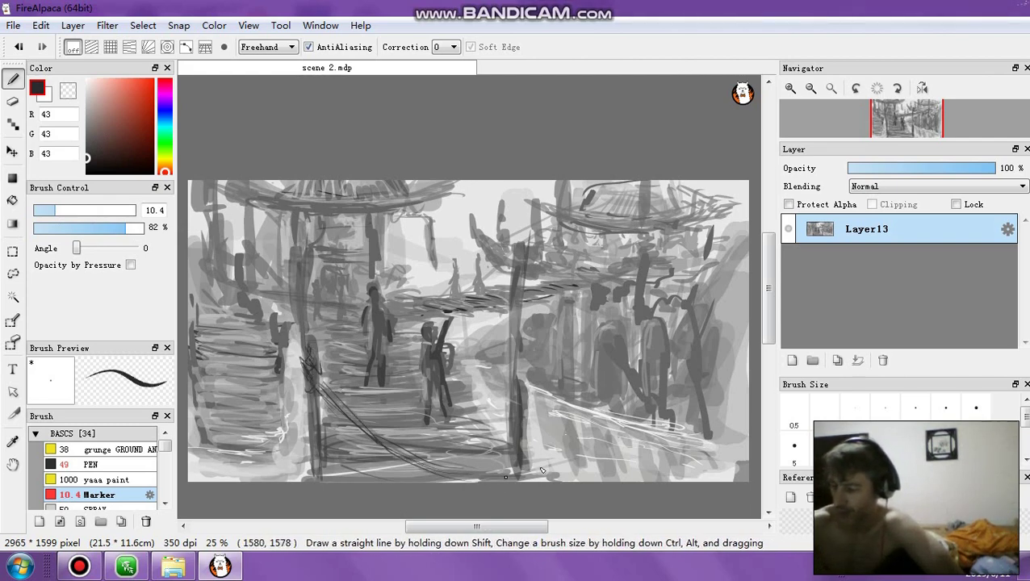
Step: Thicken the sagging rope at size 16, and darken the left walkway planks and sketch a small railing there in RGB 95 grey
left_click(67, 209)
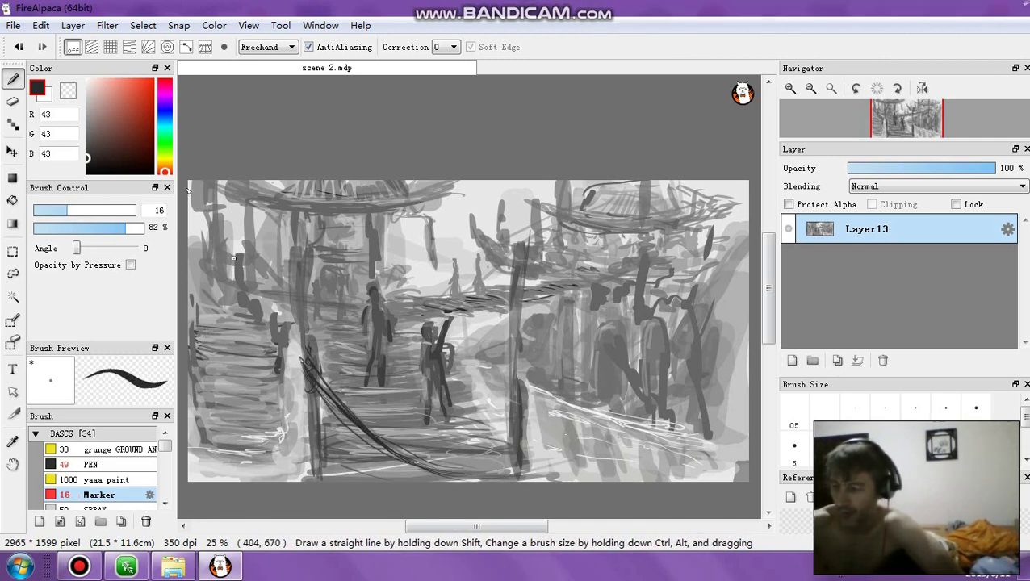
left_click(86, 128)
left_click_drag(306, 370, 371, 433)
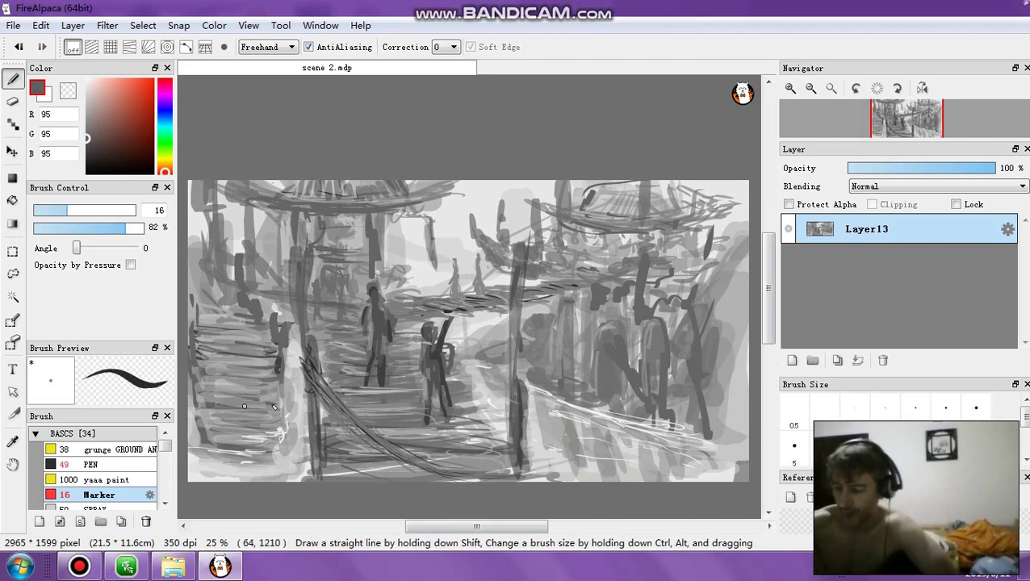
mouse_move(210, 390)
left_mouse_down()
mouse_move(268, 393)
mouse_move(246, 385)
left_mouse_up()
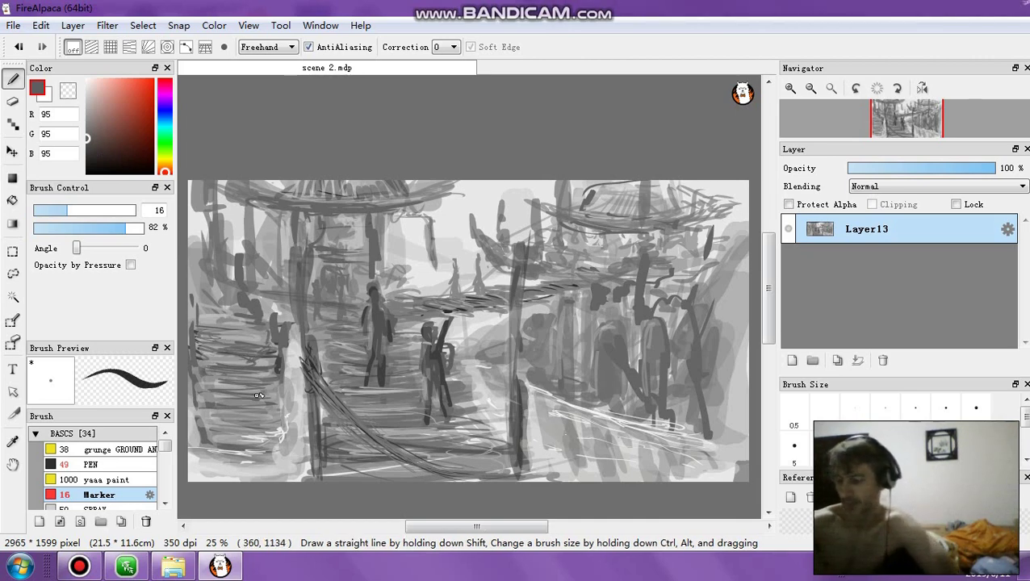
mouse_move(266, 374)
left_mouse_down()
mouse_move(241, 381)
mouse_move(263, 375)
mouse_move(241, 408)
left_mouse_up()
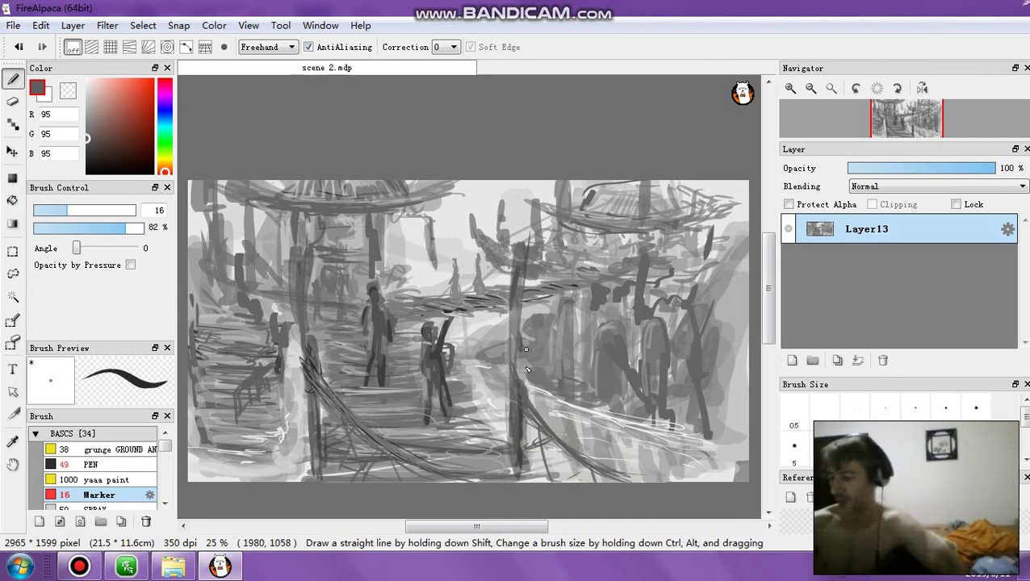
Step: Draw ropes from the right post down to the cliff ground and along the bridge, with a thin post at the bridge's near end
mouse_move(551, 330)
left_mouse_down()
mouse_move(668, 431)
mouse_move(706, 430)
left_mouse_up()
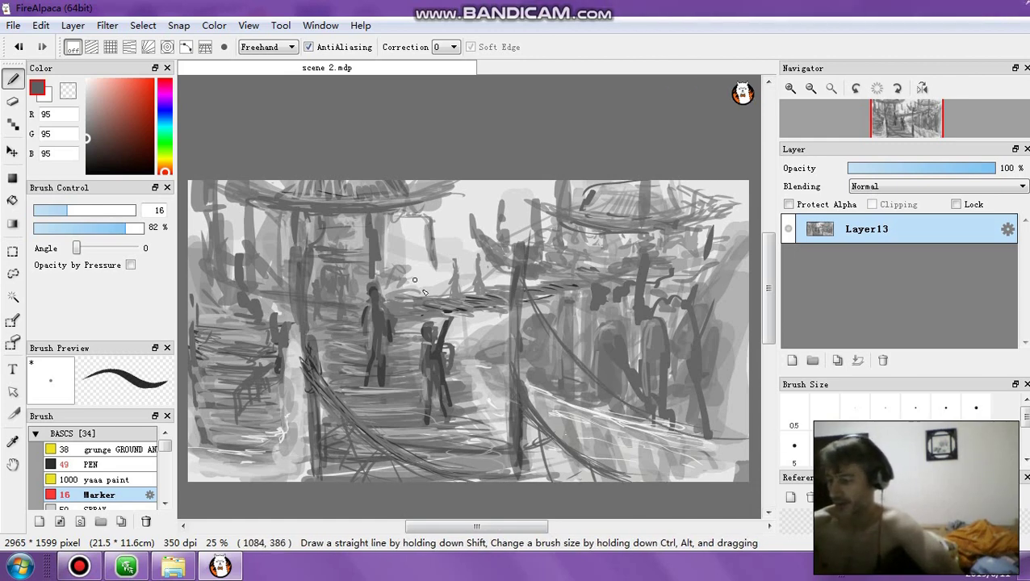
left_click_drag(416, 272, 418, 371)
left_click_drag(409, 267, 448, 297)
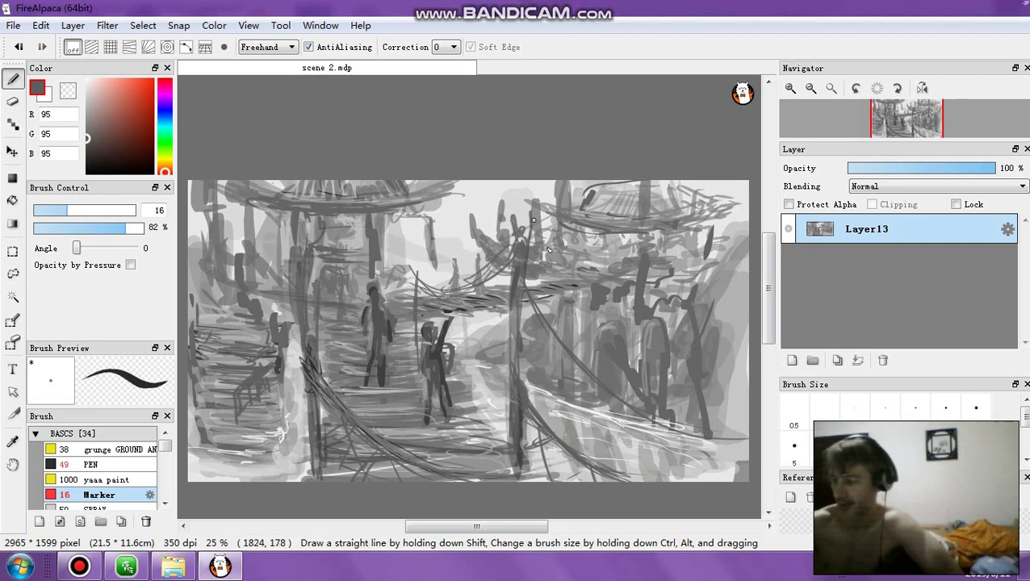
Step: Hatch the right roof and sketch crossing poles beside it, and lay RGB 177 strokes at 28% opacity around the left structure
mouse_move(612, 196)
left_mouse_down()
mouse_move(599, 214)
mouse_move(616, 211)
left_mouse_up()
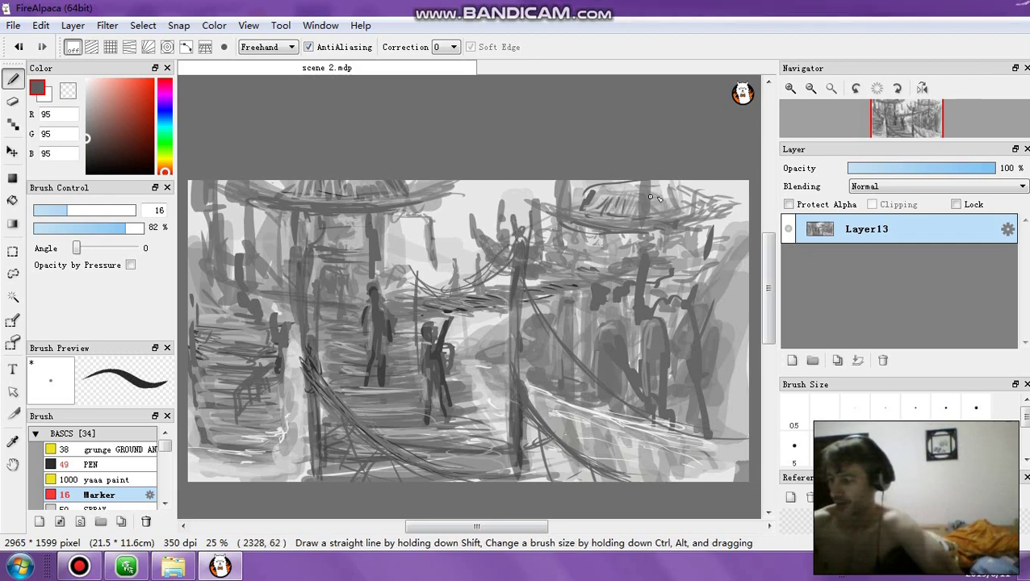
left_click_drag(658, 305, 688, 277)
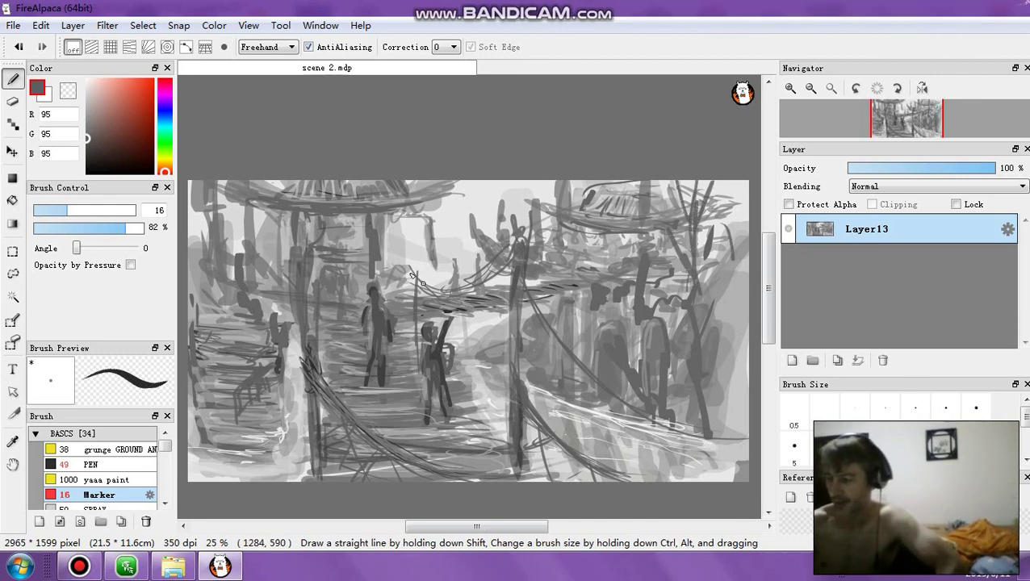
left_click_drag(126, 227, 64, 227)
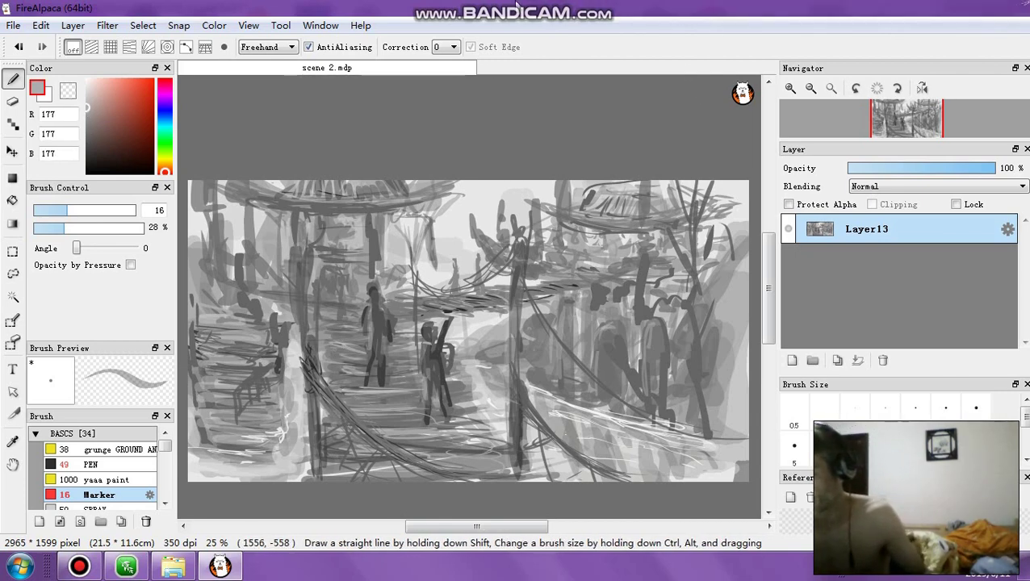
Step: Apply a Gaussian Blur with value 3.11 to the sketch layer
mouse_move(517, 4)
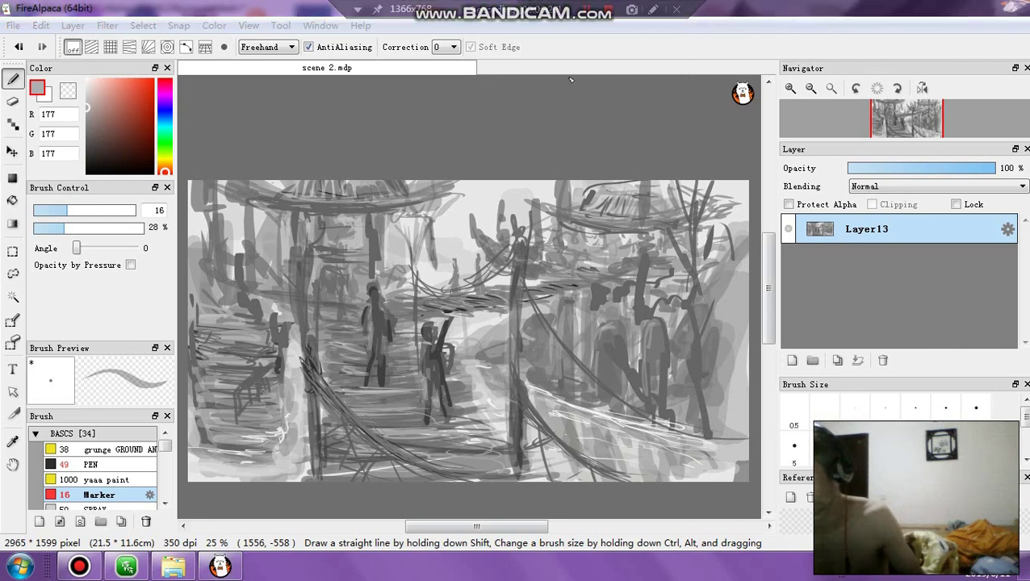
left_click(89, 7)
left_click(113, 26)
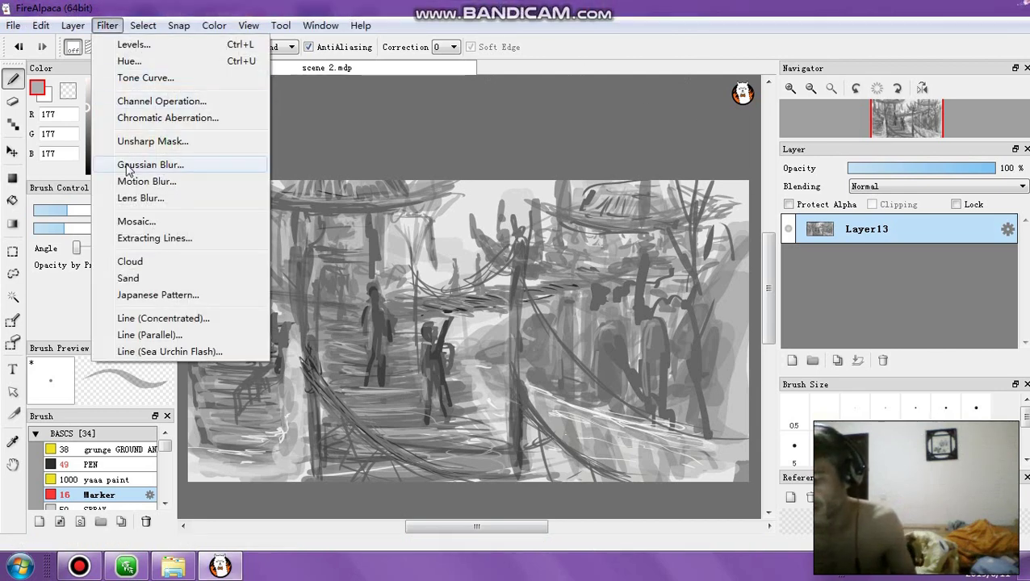
left_click(129, 166)
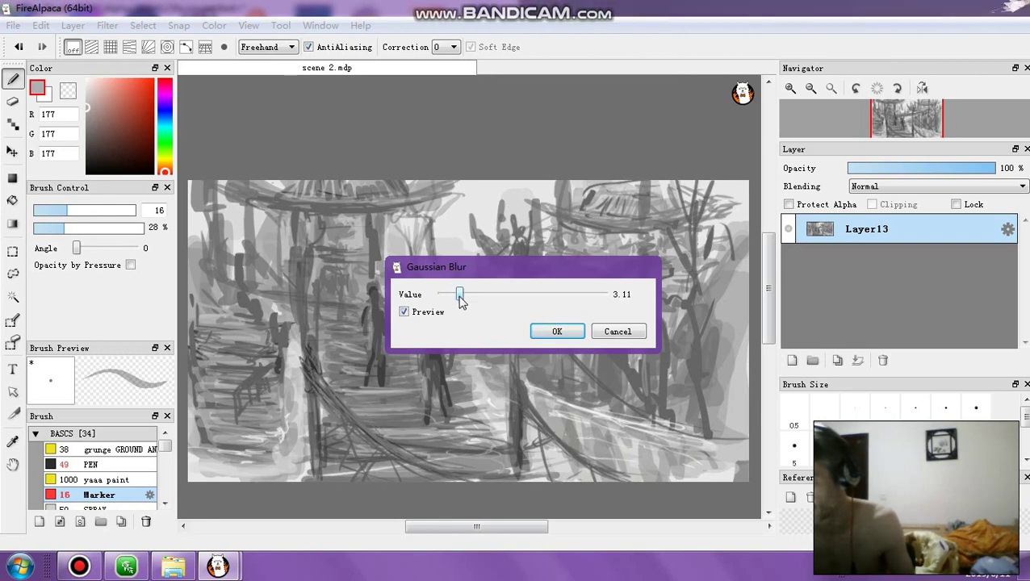
left_click(554, 331)
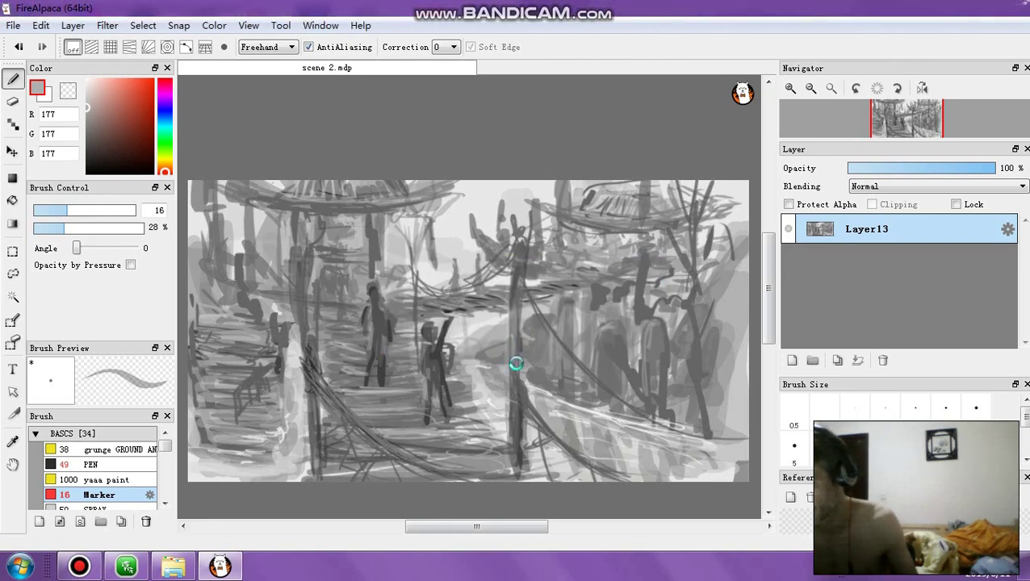
left_click(107, 26)
left_click(122, 41)
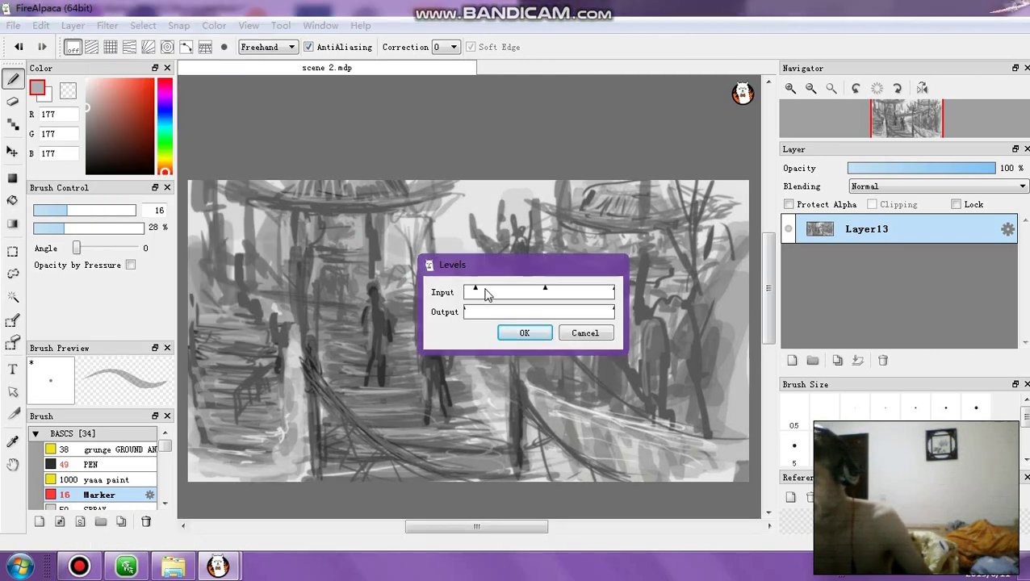
left_click_drag(485, 290, 661, 506)
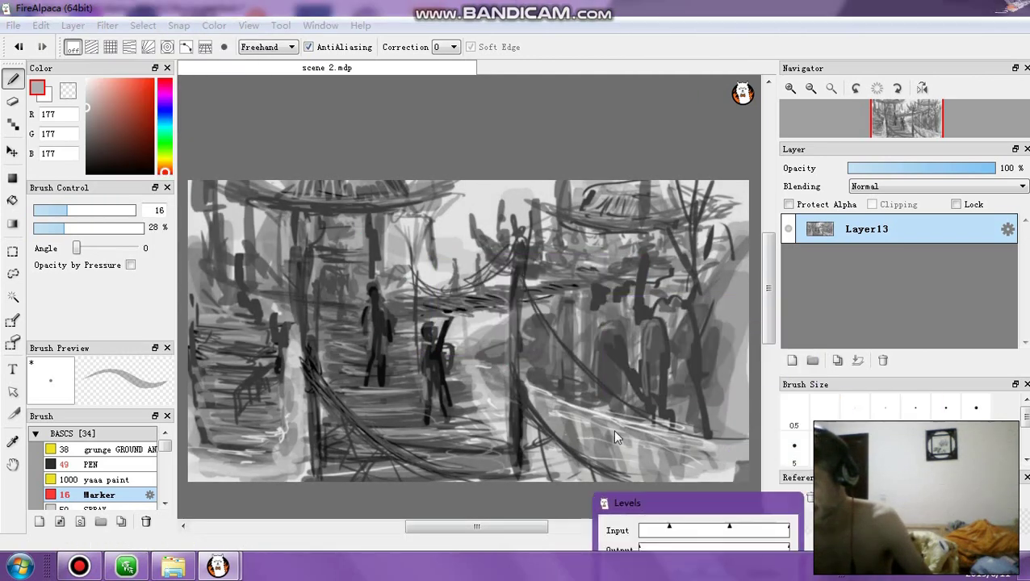
left_click_drag(616, 431, 440, 198)
left_click_drag(543, 195, 514, 202)
mouse_move(439, 198)
left_mouse_down()
mouse_move(419, 204)
mouse_move(434, 204)
left_mouse_up()
left_click(512, 219)
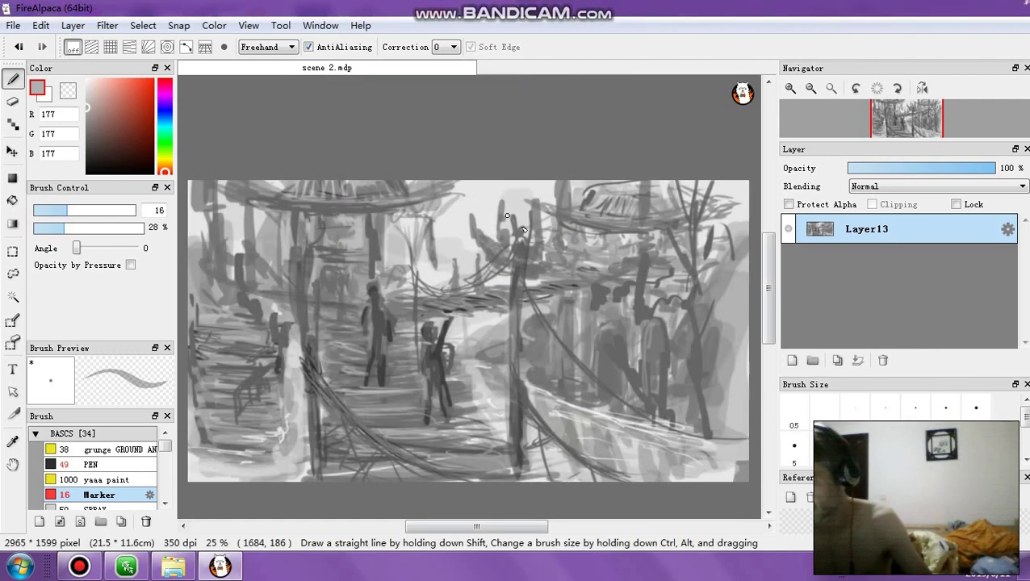
Step: Flatten the sketch layer's contrast with Levels by raising the output black point and lowering the output white point
left_click(107, 25)
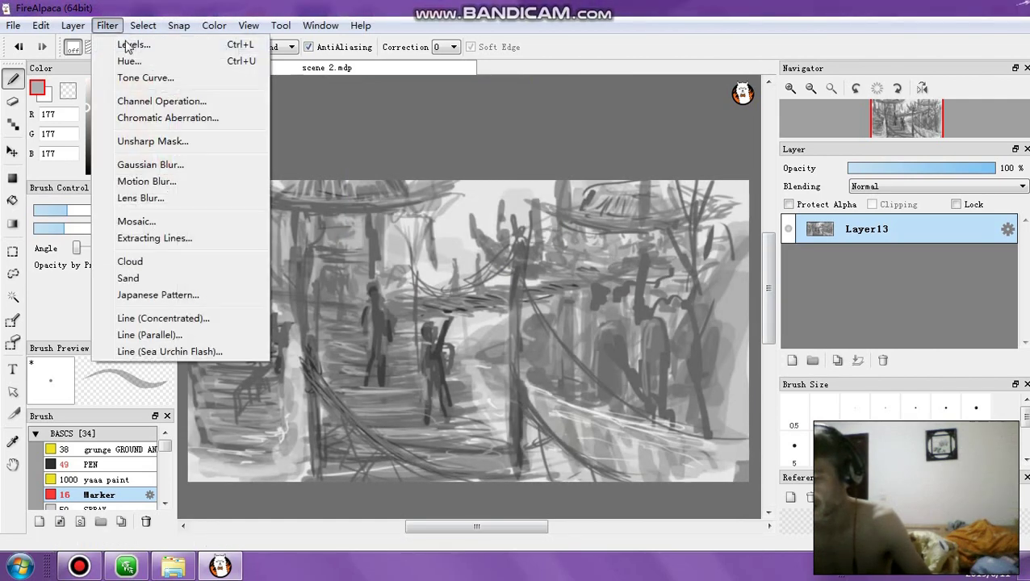
left_click(128, 47)
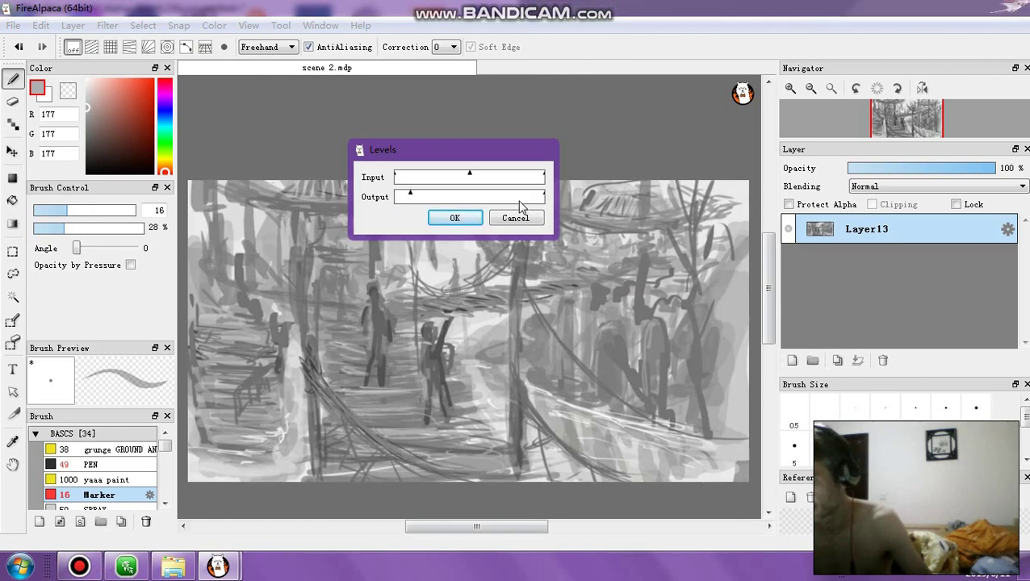
left_click(444, 221)
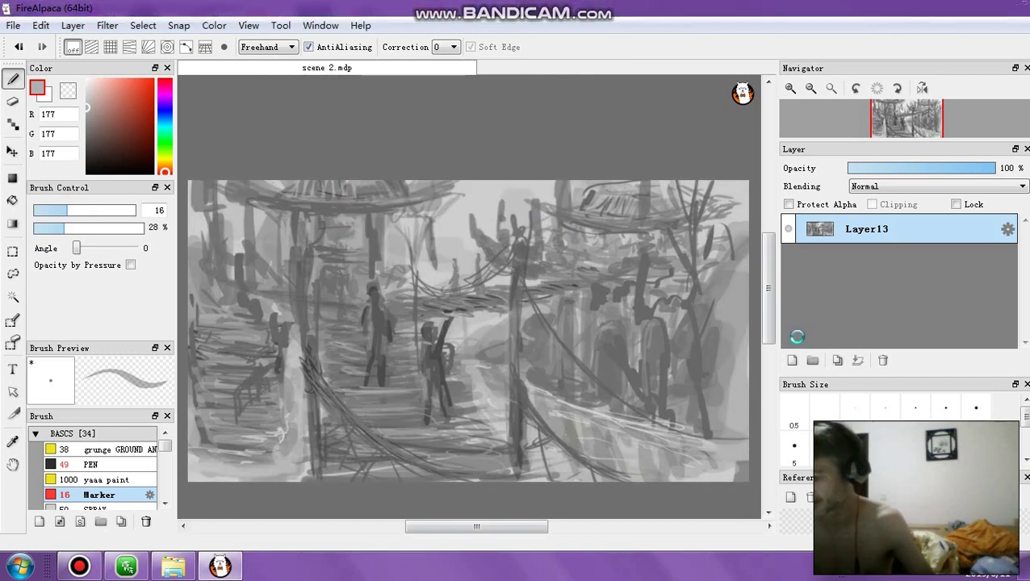
left_click(792, 363)
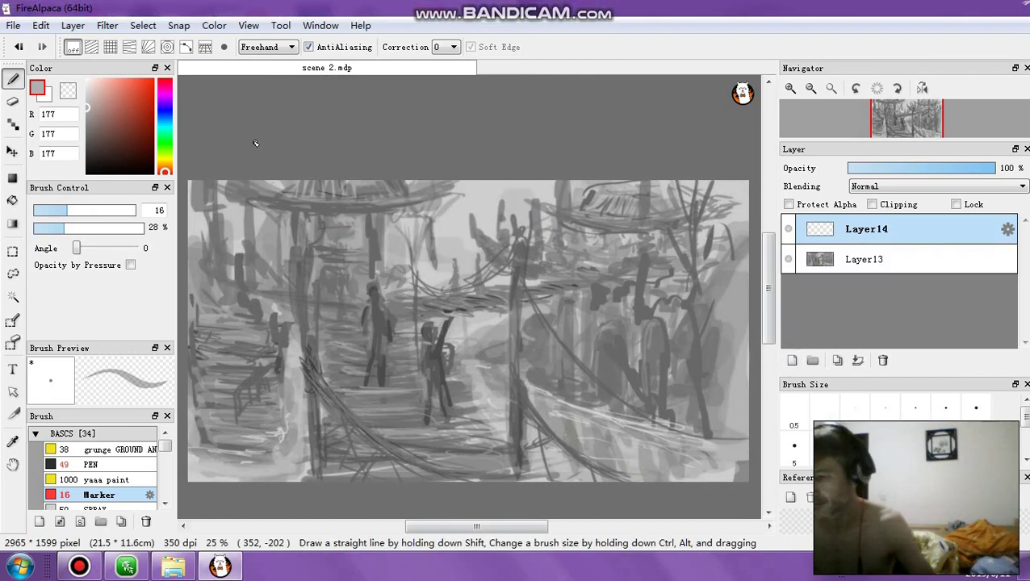
left_click(108, 25)
left_click(133, 78)
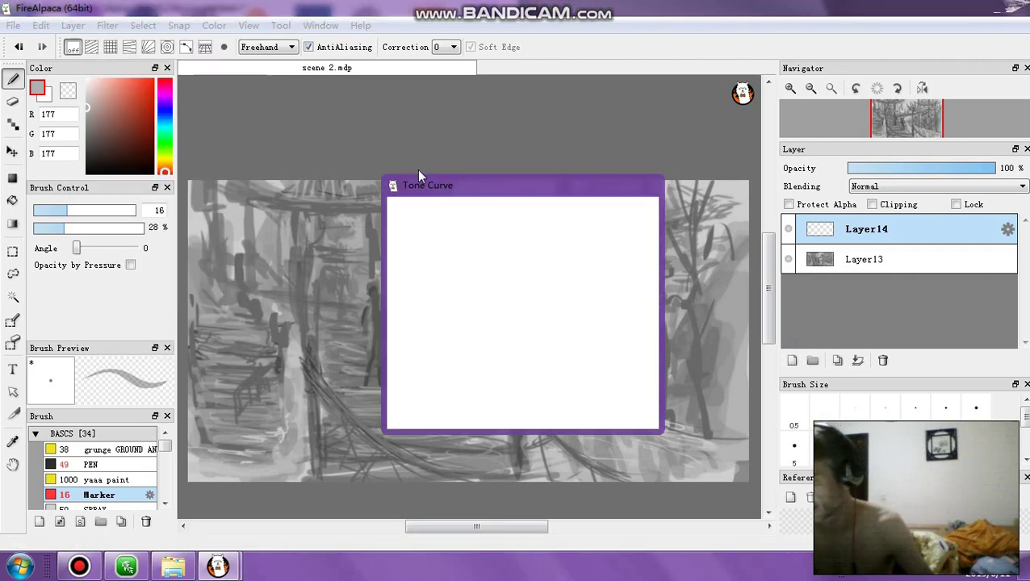
left_click(613, 412)
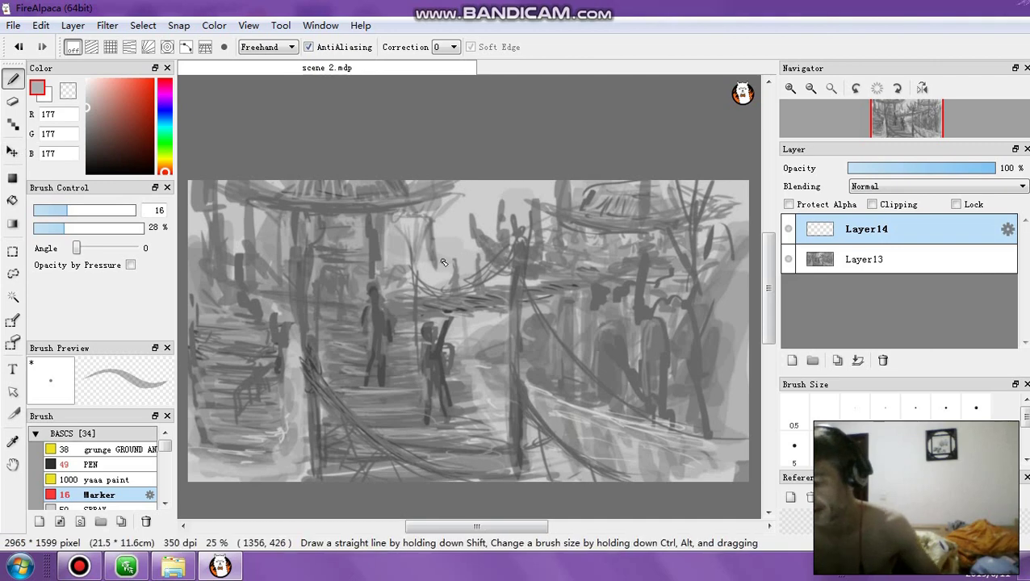
left_click(821, 258)
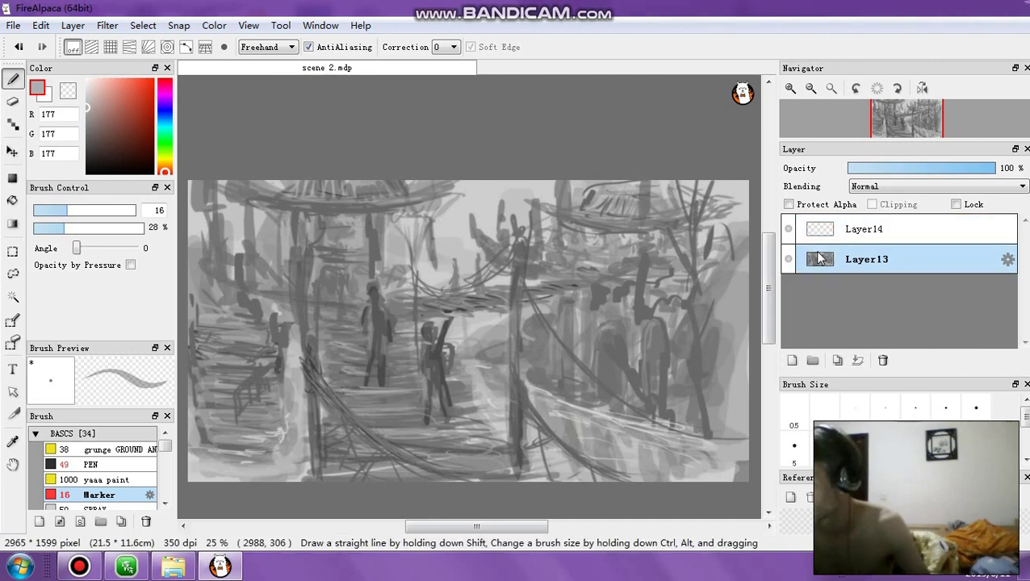
left_click(859, 230)
left_click(883, 360)
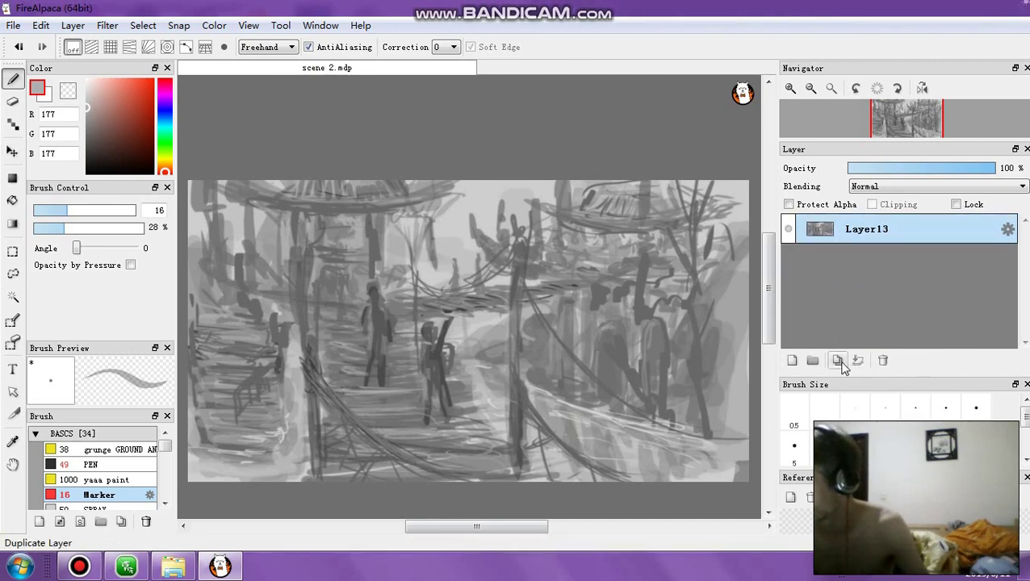
Step: Duplicate the sketch layer and darken the copy by bending its RGB Tone Curve strongly downward
left_click(838, 360)
left_click(106, 27)
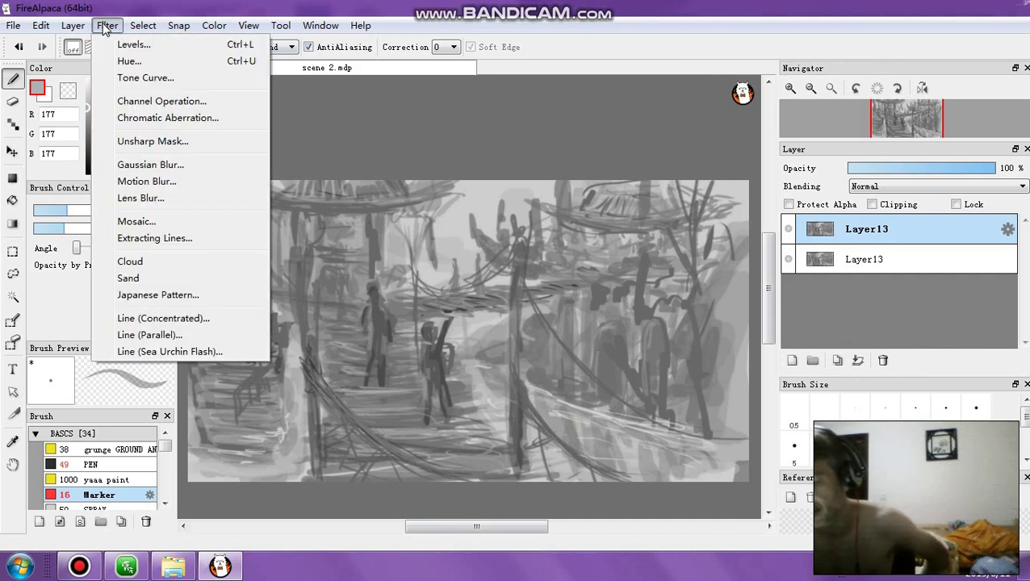
left_click(129, 78)
left_click_drag(510, 276, 520, 326)
left_click_drag(548, 193, 727, 104)
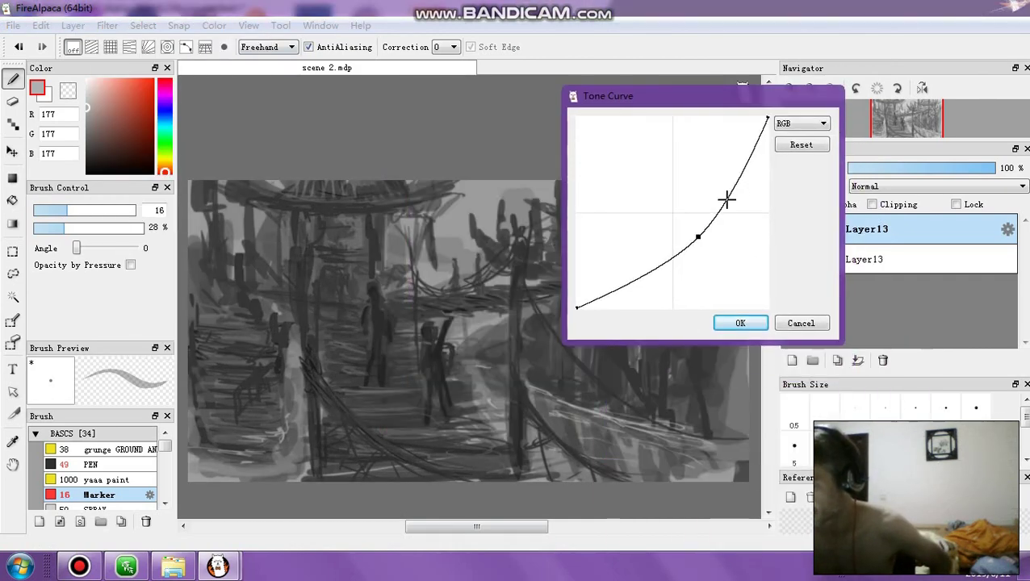
left_click_drag(699, 238, 705, 258)
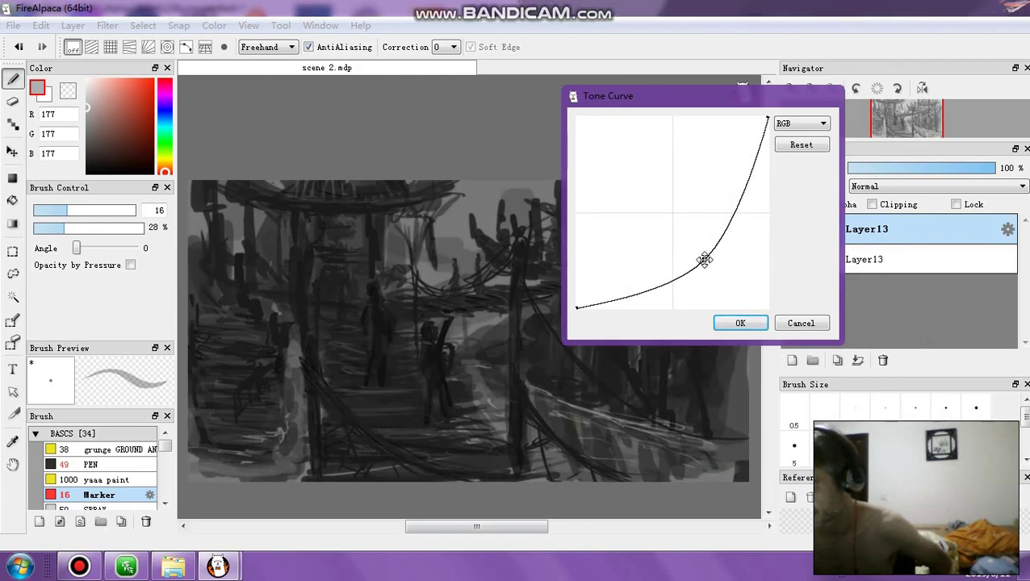
left_click(738, 323)
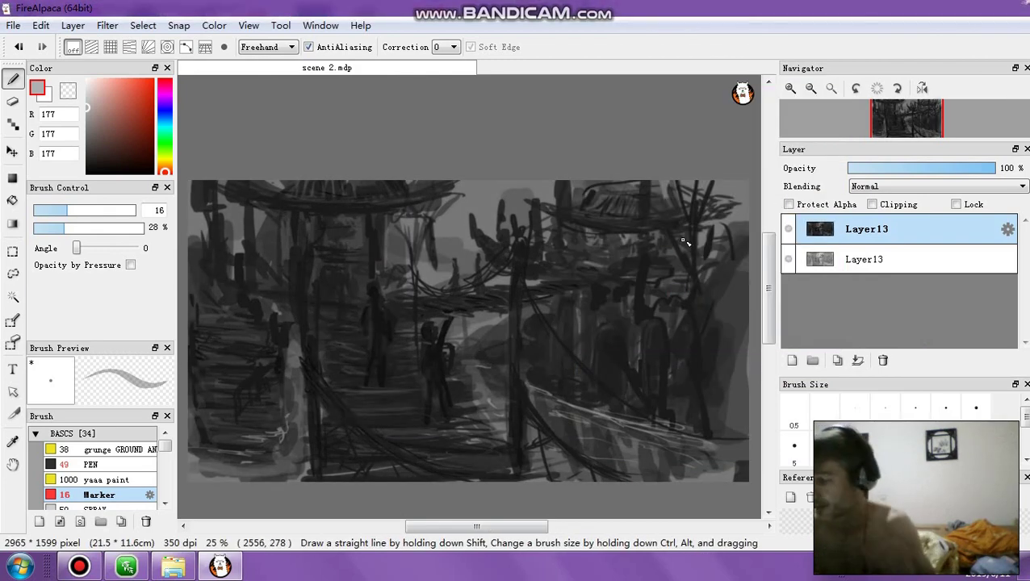
Step: Erase the darkened layer with a soft eraser at 9% opacity, sizes 1000 and 397, to reveal the bright sky around the roofs
left_click(12, 103)
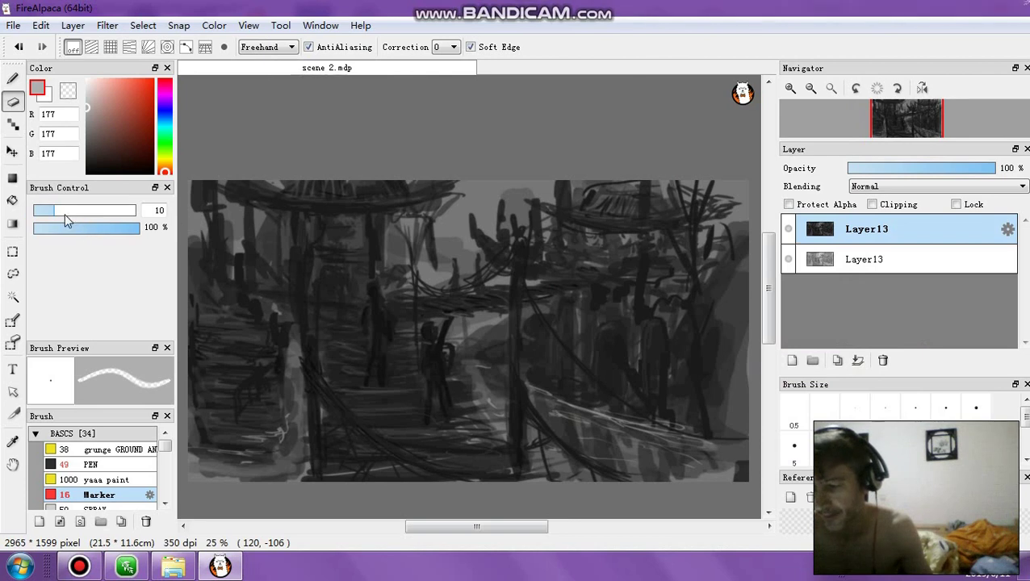
mouse_move(66, 212)
left_mouse_down()
mouse_move(172, 209)
mouse_move(153, 210)
left_mouse_up()
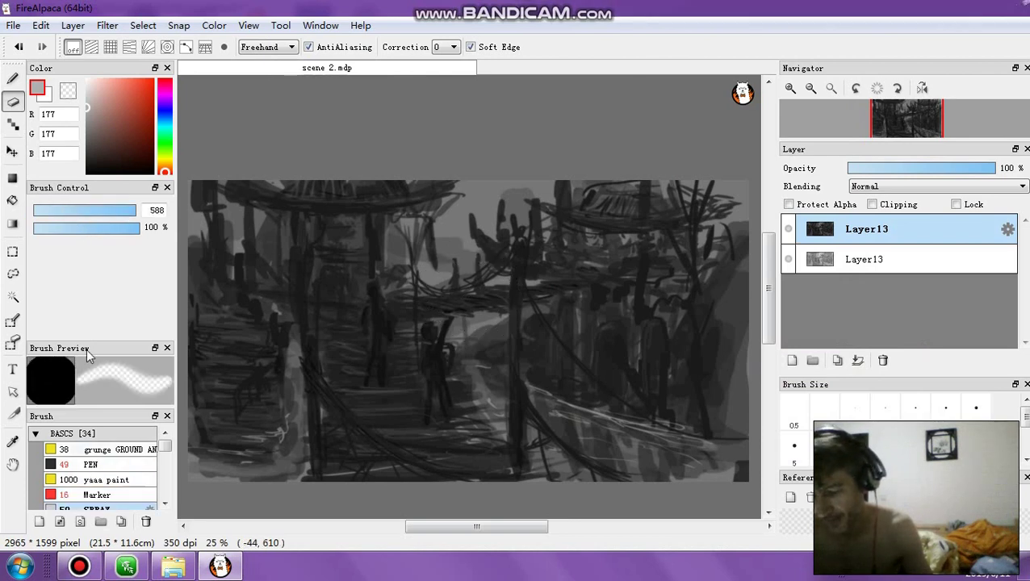
left_click(43, 229)
left_click_drag(118, 208, 211, 208)
mouse_move(521, 212)
left_mouse_down()
mouse_move(484, 218)
mouse_move(458, 236)
mouse_move(435, 230)
mouse_move(485, 254)
mouse_move(490, 230)
mouse_move(515, 226)
mouse_move(499, 212)
mouse_move(440, 218)
left_mouse_up()
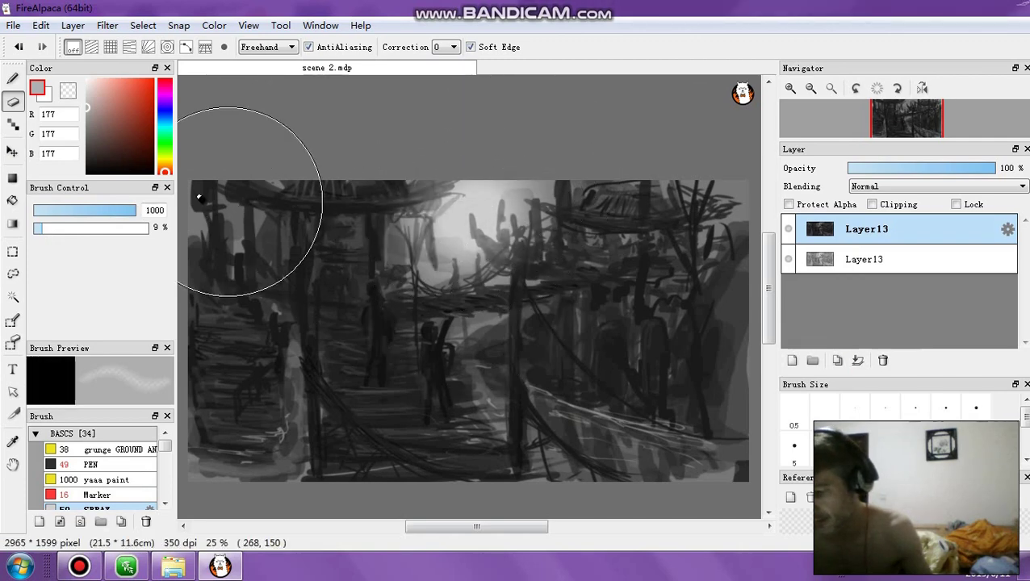
left_click(106, 210)
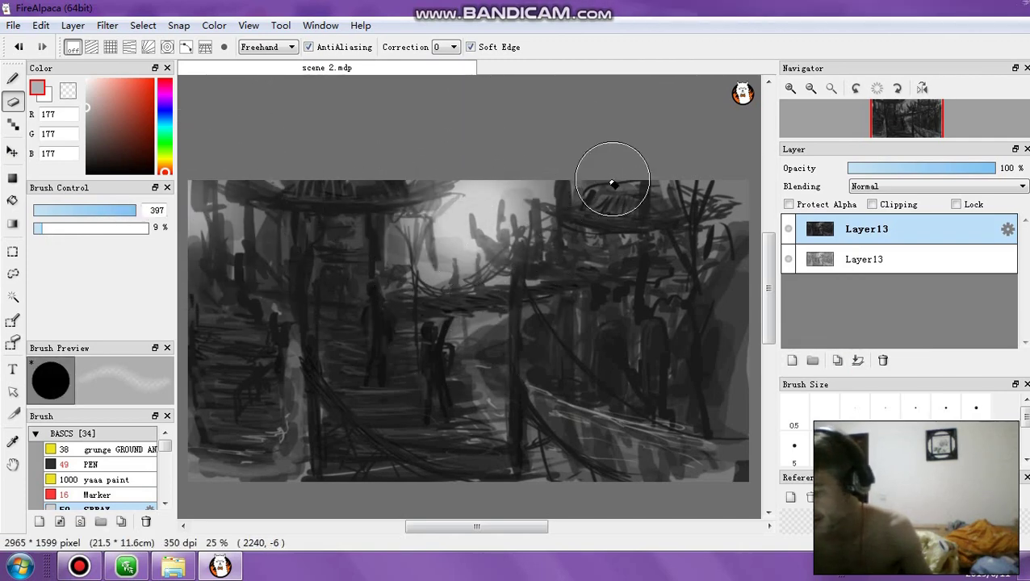
mouse_move(613, 185)
left_mouse_down()
mouse_move(555, 182)
mouse_move(585, 172)
mouse_move(700, 180)
mouse_move(740, 206)
mouse_move(705, 209)
mouse_move(738, 205)
mouse_move(578, 176)
mouse_move(515, 194)
mouse_move(465, 235)
mouse_move(470, 250)
mouse_move(438, 217)
left_mouse_up()
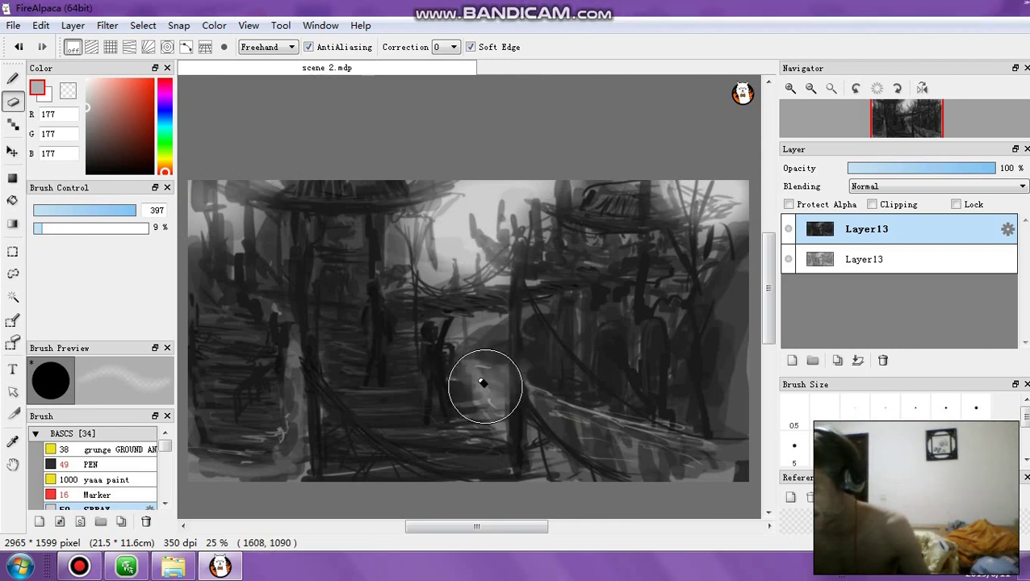
Step: Softly erase the dark layer at 9% opacity over the path below the bridge, beside the left post and along the right cliff ground
mouse_move(486, 374)
left_mouse_down()
mouse_move(472, 332)
mouse_move(485, 327)
mouse_move(472, 323)
left_mouse_up()
left_click_drag(302, 334, 292, 332)
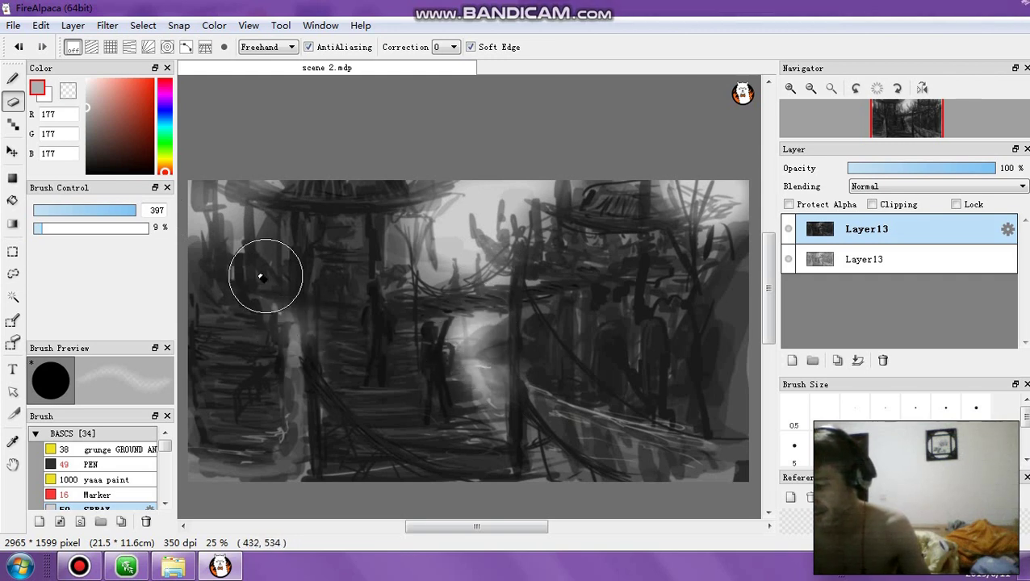
mouse_move(260, 277)
left_mouse_down()
mouse_move(234, 237)
mouse_move(278, 212)
left_mouse_up()
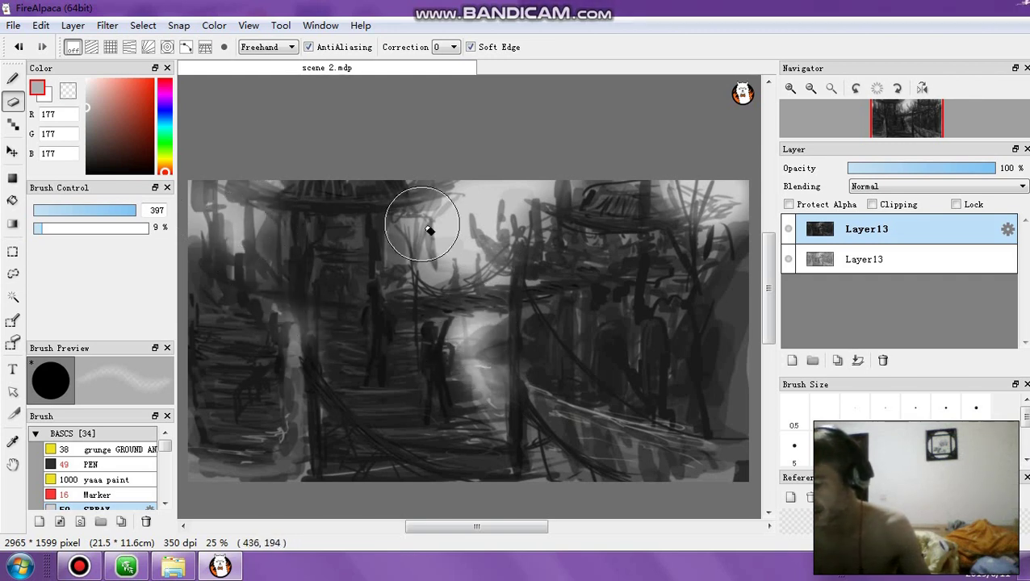
mouse_move(429, 231)
left_mouse_down()
mouse_move(405, 161)
mouse_move(410, 185)
mouse_move(304, 191)
left_mouse_up()
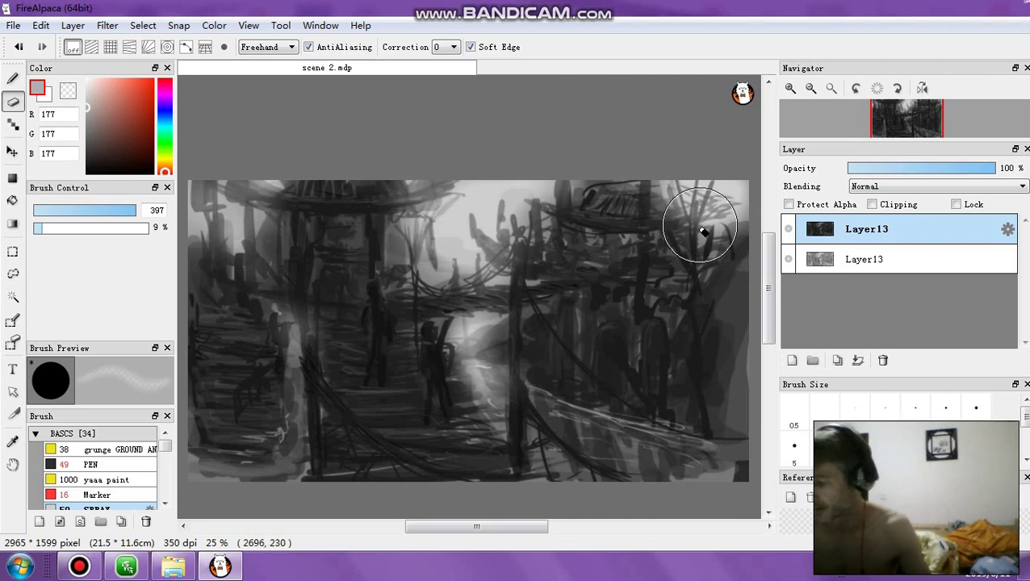
left_click_drag(134, 211, 182, 214)
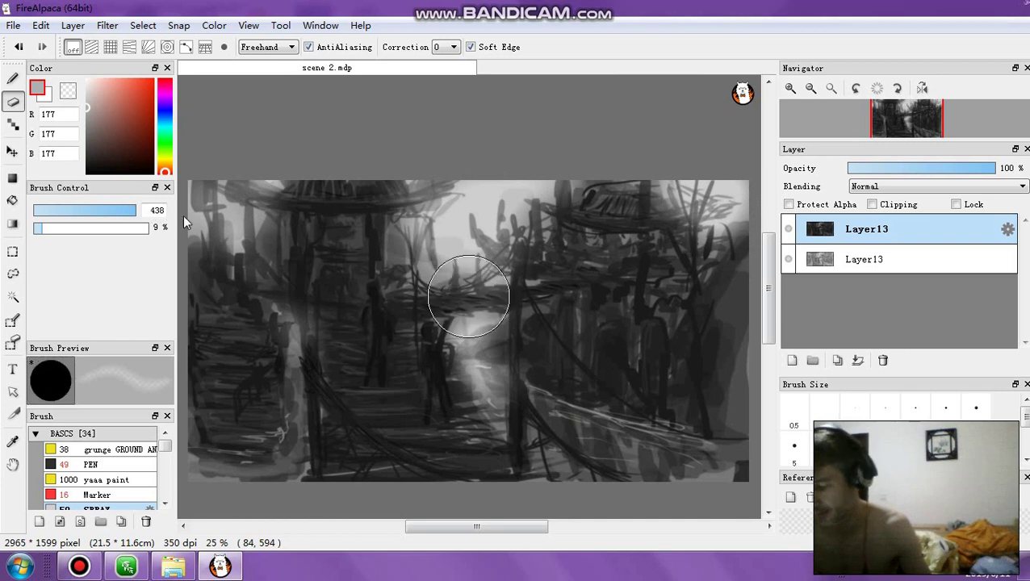
mouse_move(584, 425)
left_mouse_down()
mouse_move(570, 434)
mouse_move(627, 444)
mouse_move(506, 396)
mouse_move(649, 442)
mouse_move(537, 450)
left_mouse_up()
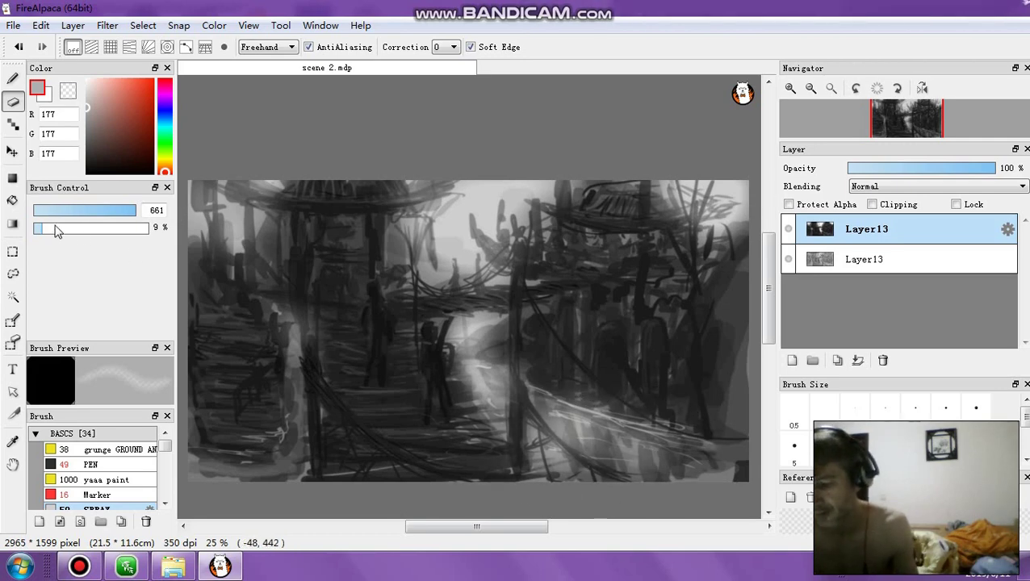
Step: Undo the last erasing, and lighten the left and right structures with a size 1000 soft eraser at 6% opacity
left_click_drag(116, 215, 144, 214)
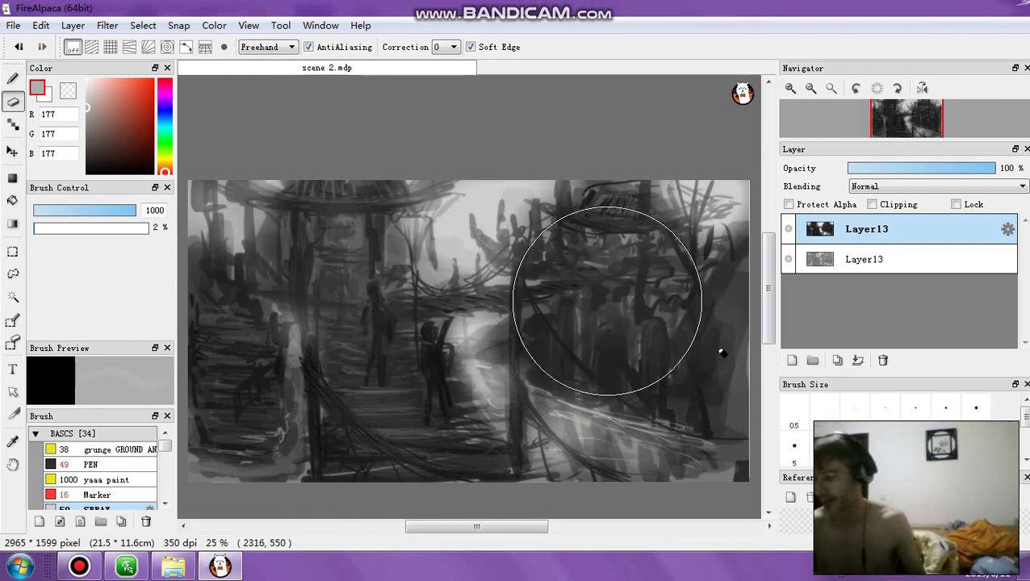
left_click(46, 228)
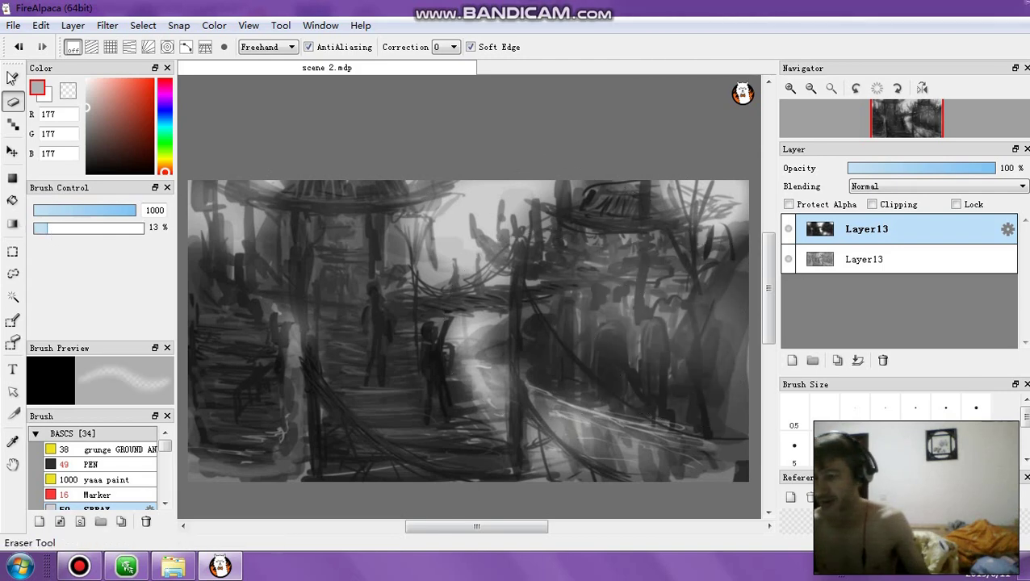
left_click(19, 47)
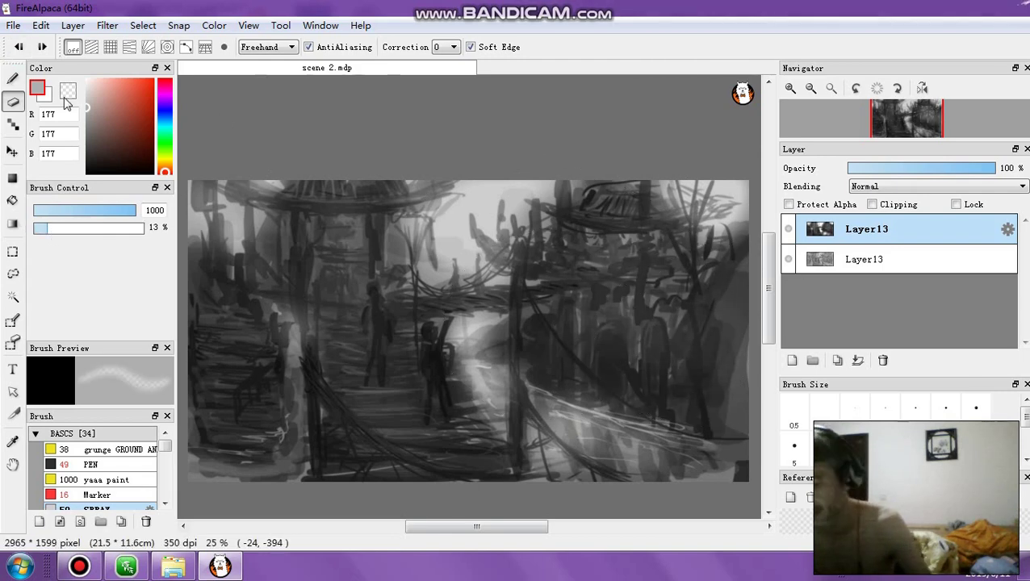
left_click(40, 228)
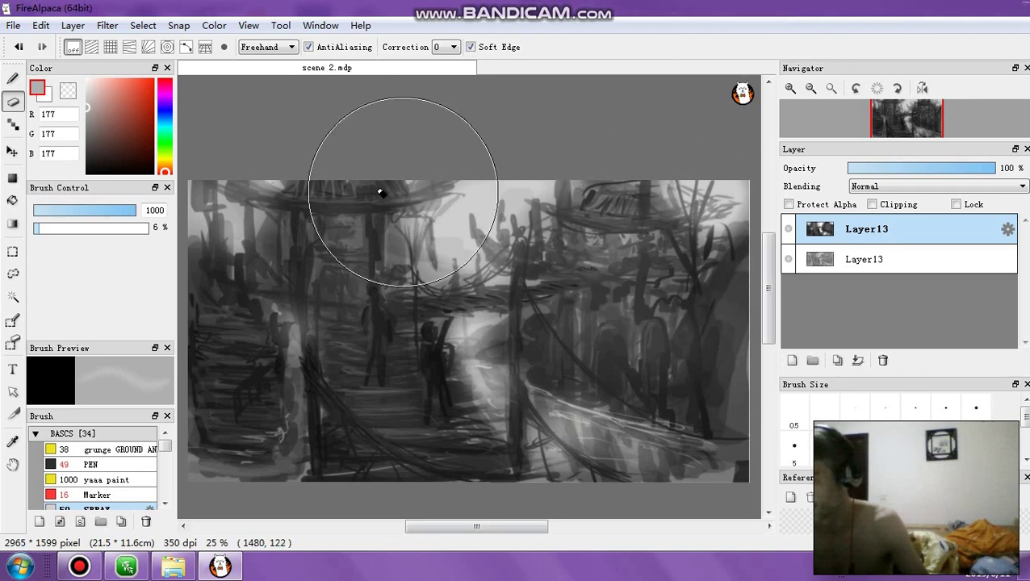
mouse_move(366, 194)
left_mouse_down()
mouse_move(316, 235)
mouse_move(301, 223)
mouse_move(296, 235)
mouse_move(239, 237)
mouse_move(394, 268)
mouse_move(415, 297)
mouse_move(528, 286)
mouse_move(421, 361)
mouse_move(450, 354)
mouse_move(448, 371)
mouse_move(339, 395)
mouse_move(361, 456)
mouse_move(394, 477)
mouse_move(532, 460)
mouse_move(517, 375)
mouse_move(526, 268)
mouse_move(502, 420)
mouse_move(217, 416)
mouse_move(231, 340)
mouse_move(247, 350)
mouse_move(228, 312)
mouse_move(232, 244)
mouse_move(283, 236)
mouse_move(242, 350)
mouse_move(268, 339)
mouse_move(318, 418)
mouse_move(369, 447)
mouse_move(280, 375)
mouse_move(335, 434)
mouse_move(493, 470)
mouse_move(361, 340)
mouse_move(326, 320)
mouse_move(499, 321)
mouse_move(607, 368)
mouse_move(617, 342)
left_mouse_up()
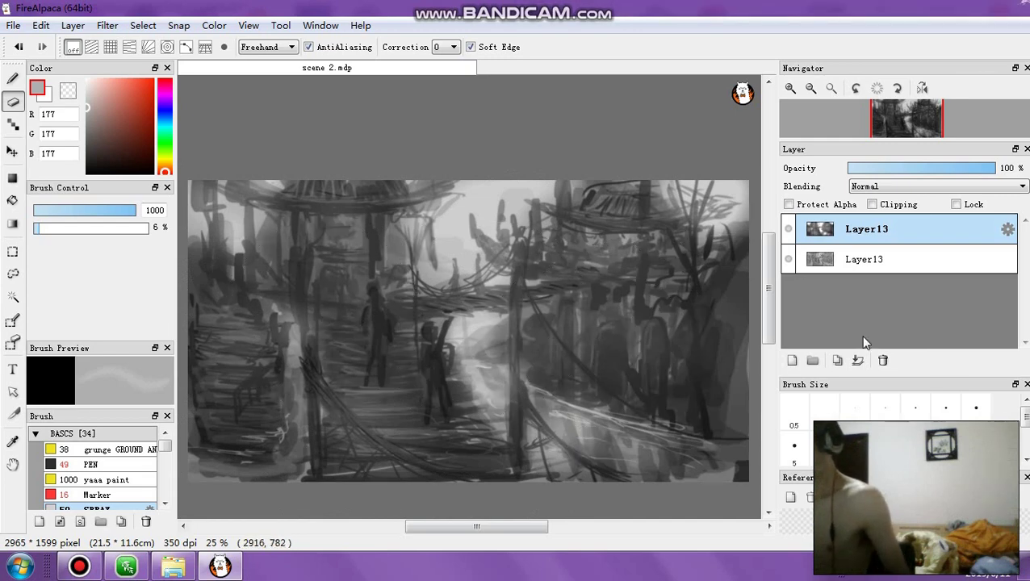
Step: Merge the darkened copy into the layer below, duplicate the merged layer and open Levels on the duplicate
left_click(858, 361)
left_click(837, 360)
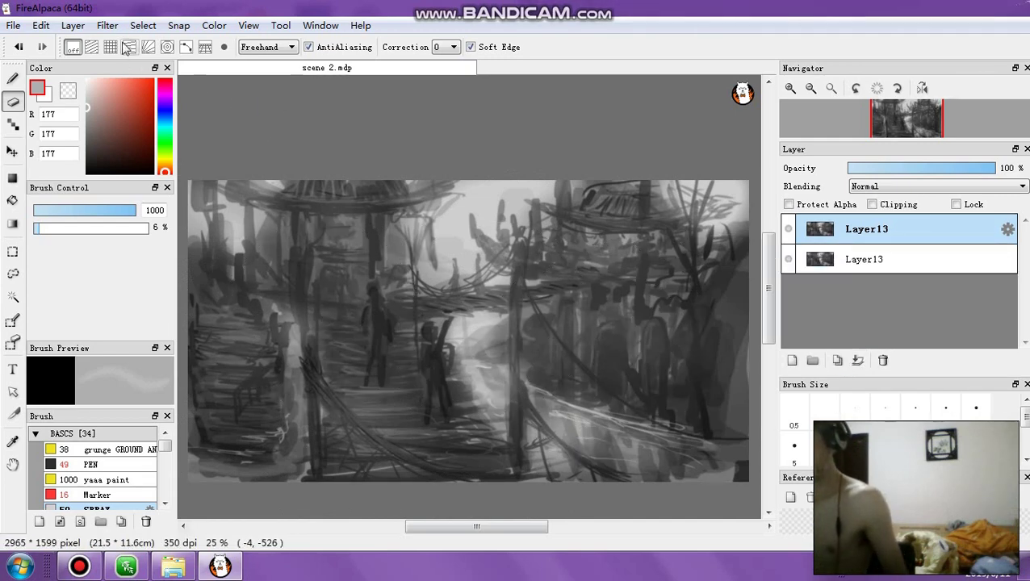
left_click(107, 25)
left_click(129, 45)
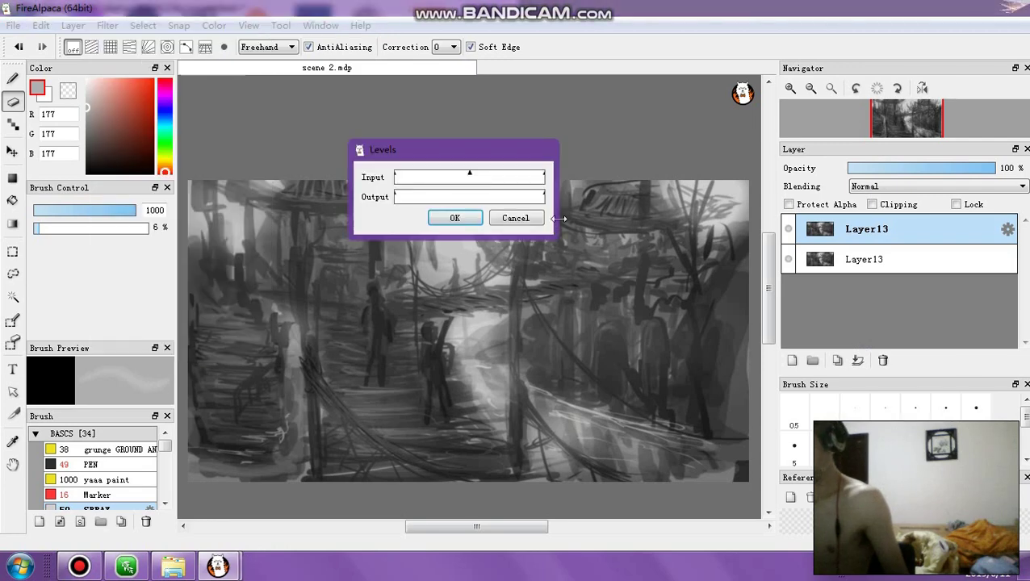
Step: Brighten the top layer with Levels by lowering the input white and midtone points, and compare it with the layer below
mouse_move(541, 176)
left_mouse_down()
mouse_move(519, 180)
mouse_move(531, 179)
left_mouse_up()
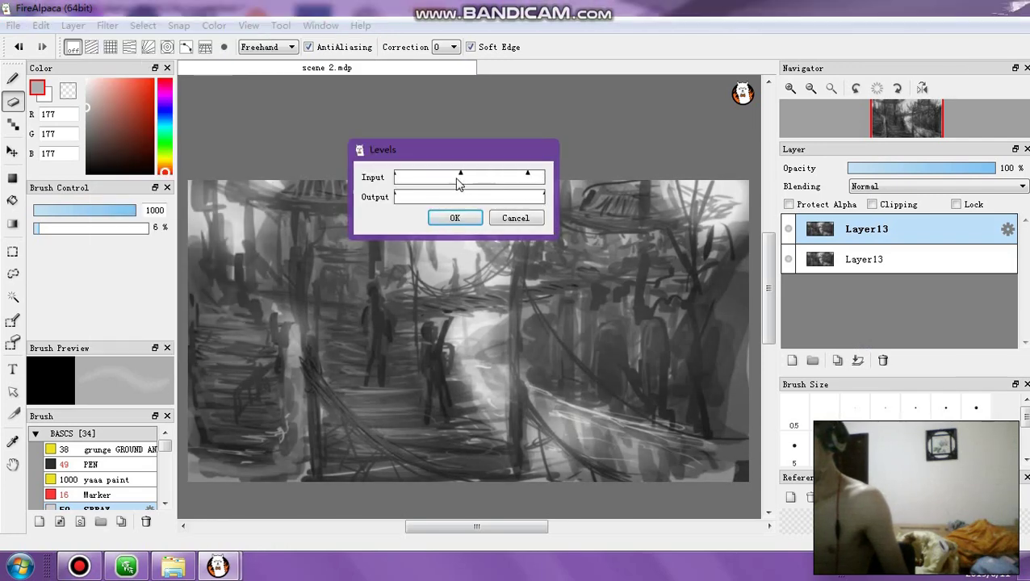
left_click_drag(462, 181, 452, 181)
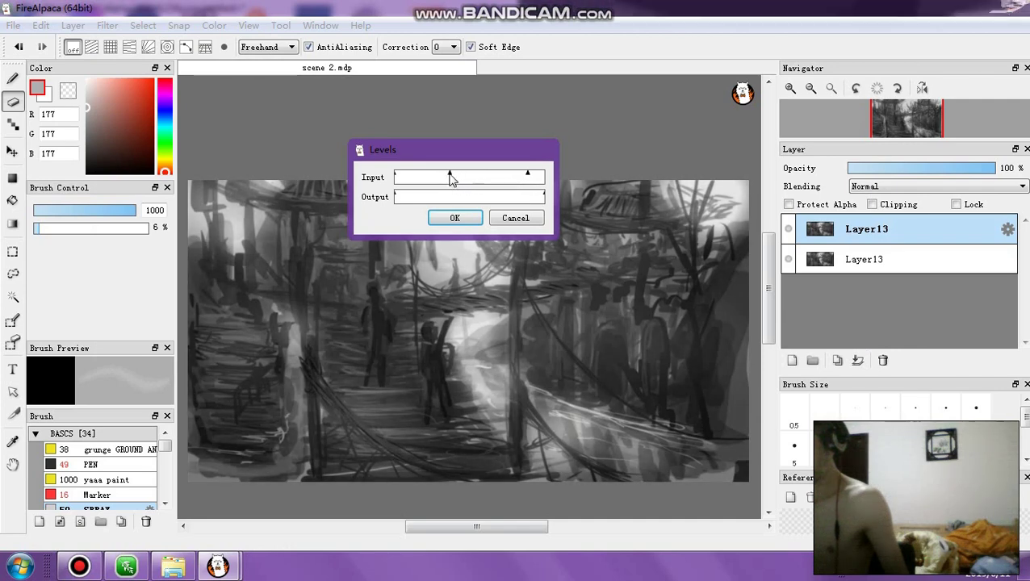
left_click(455, 218)
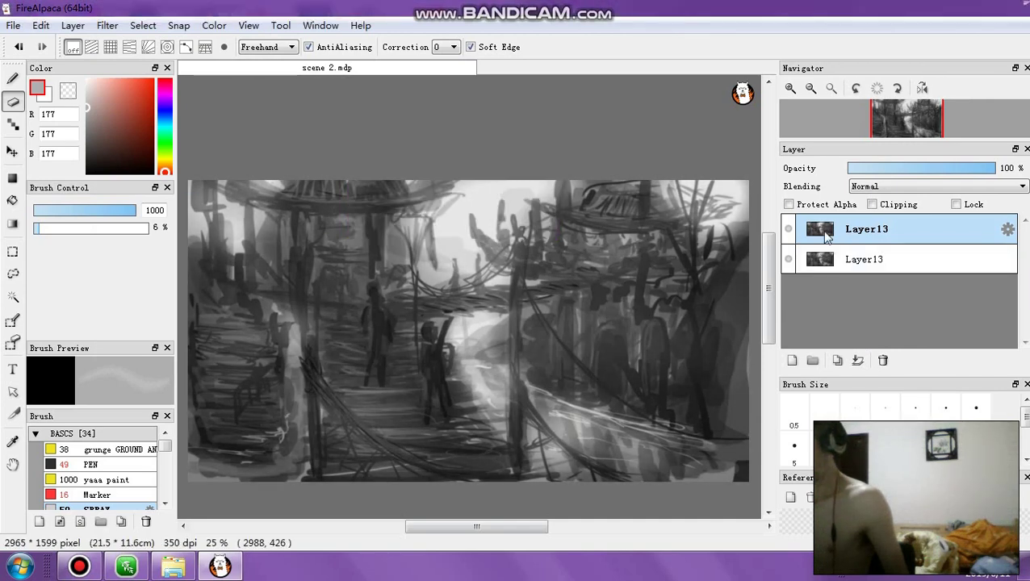
left_click(789, 229)
left_click(789, 229)
left_click(789, 230)
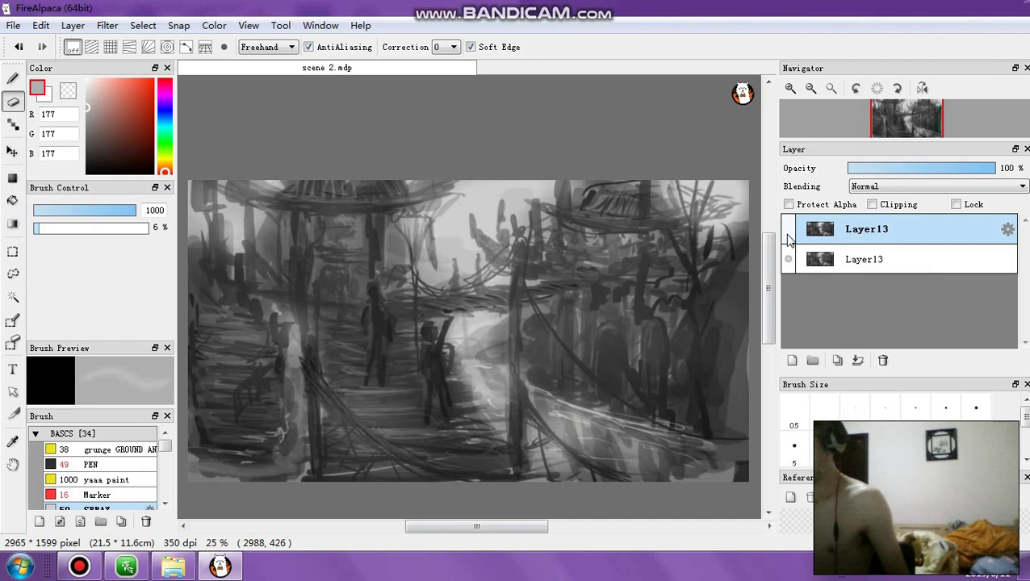
left_click(789, 229)
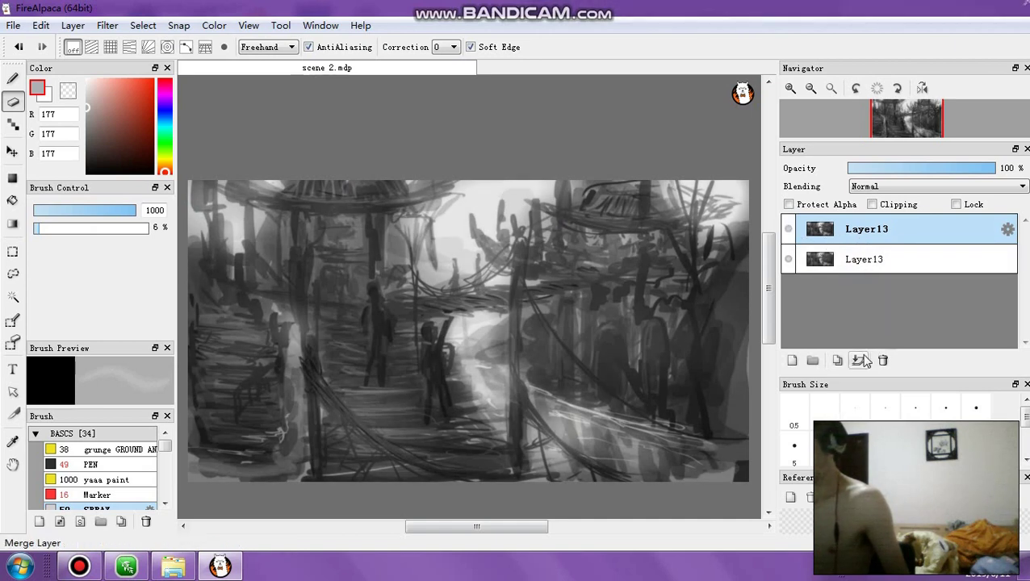
Step: Merge the two layers and raise the Levels output black point to lift the painting's shadows
left_click(111, 27)
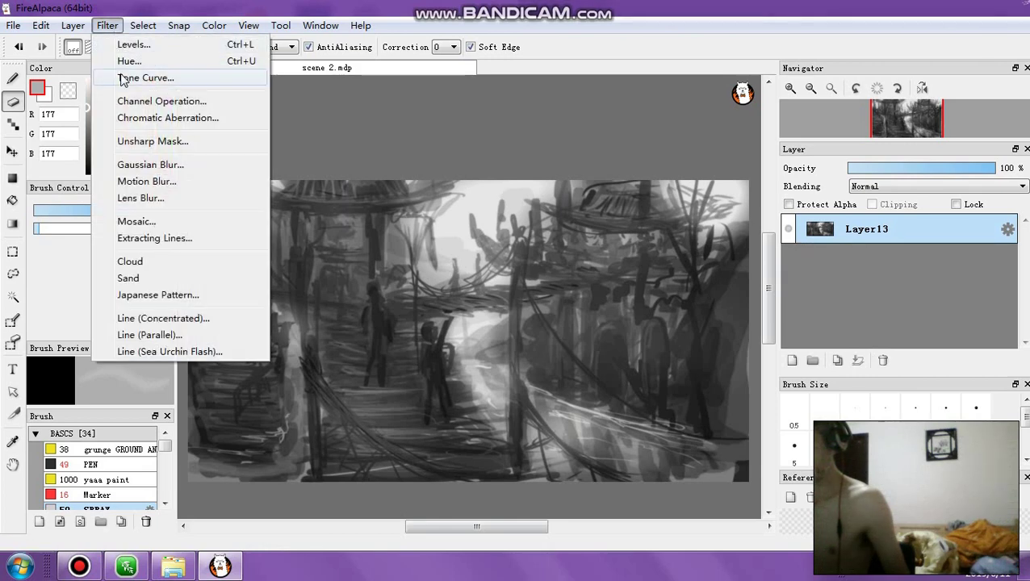
left_click(128, 45)
left_click_drag(393, 200, 413, 200)
left_click(455, 218)
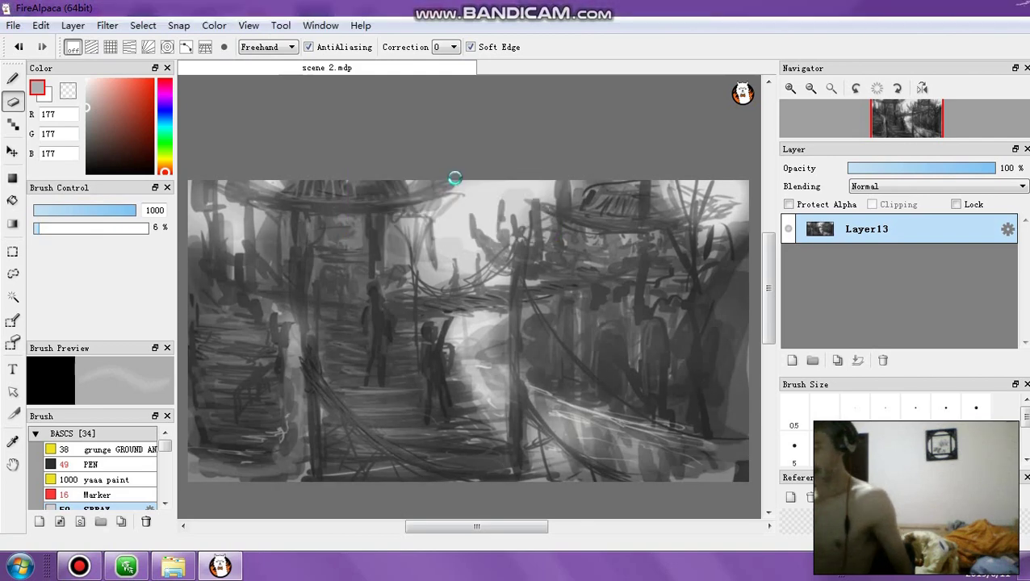
Step: Duplicate the painting layer and darken the copy with an RGB Tone Curve bent well below the diagonal
left_click(837, 360)
left_click(73, 25)
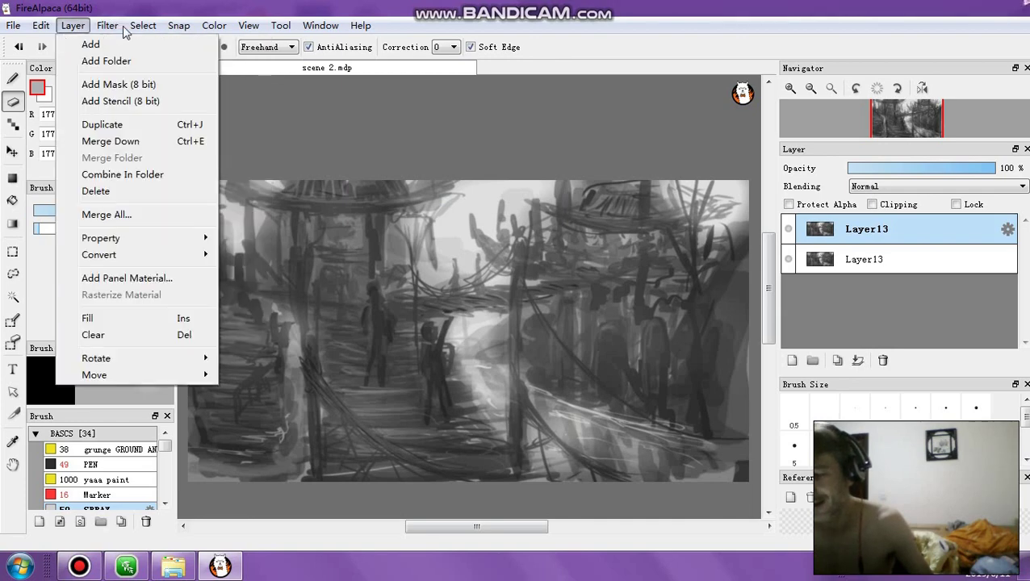
mouse_move(107, 25)
left_click(119, 79)
left_click_drag(704, 177, 717, 231)
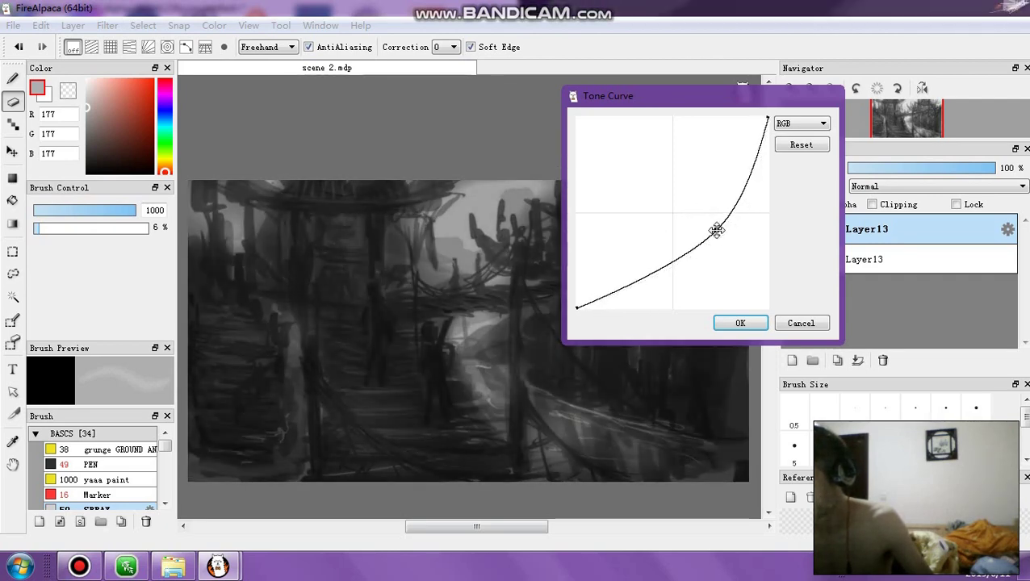
left_click(741, 324)
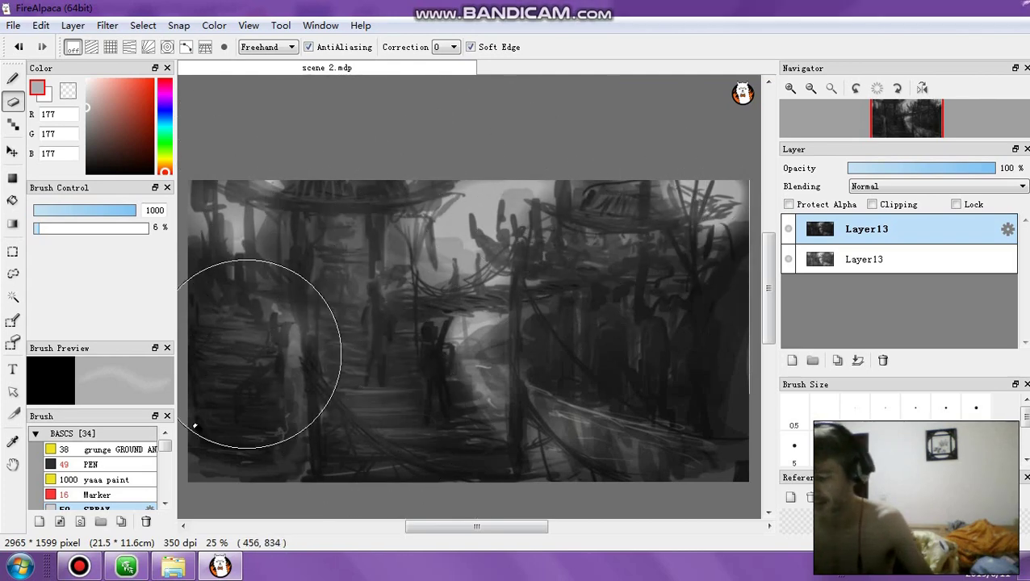
Step: Erase most of the darkened layer with the large soft eraser at 20% and 14% opacity, and merge it down
left_click(56, 230)
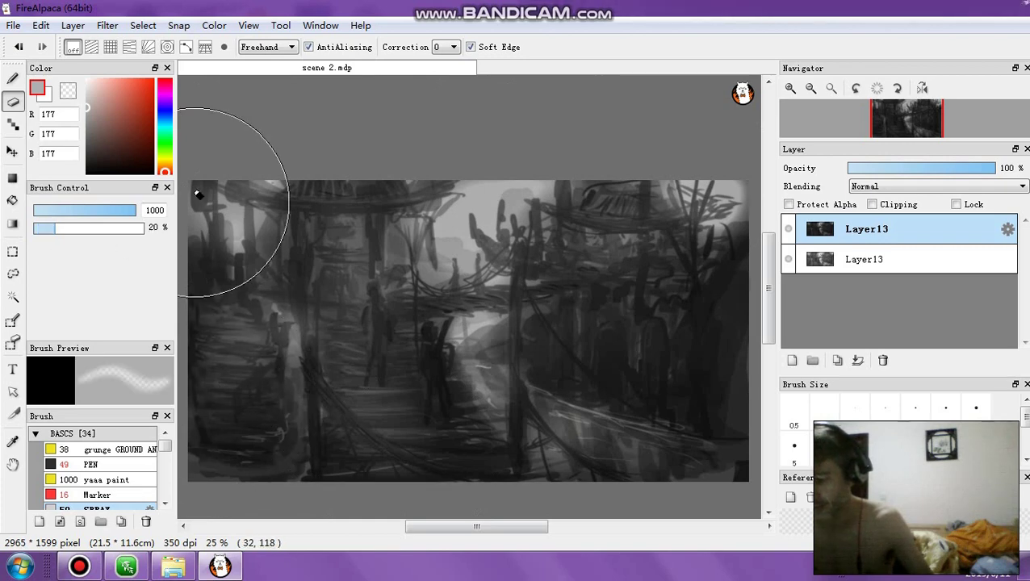
mouse_move(199, 184)
left_mouse_down()
mouse_move(214, 340)
mouse_move(209, 418)
mouse_move(238, 385)
mouse_move(294, 218)
mouse_move(312, 280)
mouse_move(456, 202)
mouse_move(457, 211)
mouse_move(401, 224)
mouse_move(348, 195)
mouse_move(472, 205)
mouse_move(717, 195)
mouse_move(741, 196)
mouse_move(742, 206)
mouse_move(636, 238)
mouse_move(511, 298)
mouse_move(474, 341)
mouse_move(284, 296)
mouse_move(243, 244)
left_mouse_up()
left_click_drag(55, 229, 49, 228)
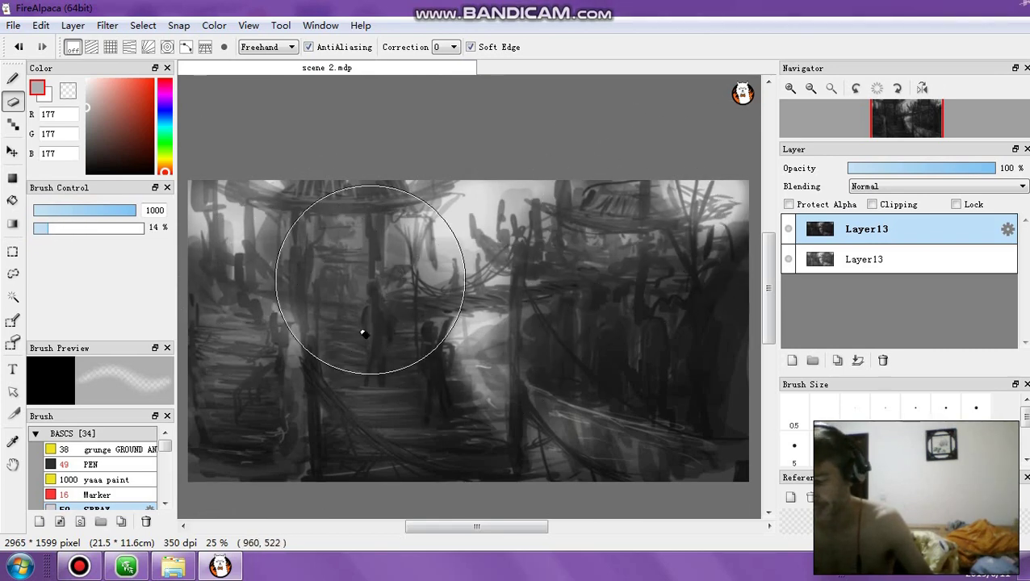
mouse_move(303, 377)
left_mouse_down()
mouse_move(309, 415)
mouse_move(396, 310)
mouse_move(432, 379)
mouse_move(599, 462)
mouse_move(464, 375)
mouse_move(614, 426)
mouse_move(580, 441)
mouse_move(661, 436)
mouse_move(529, 333)
mouse_move(533, 345)
mouse_move(630, 340)
mouse_move(665, 161)
mouse_move(667, 345)
mouse_move(615, 344)
mouse_move(540, 310)
mouse_move(540, 223)
mouse_move(426, 425)
mouse_move(273, 414)
mouse_move(258, 379)
mouse_move(317, 437)
mouse_move(242, 230)
mouse_move(200, 421)
mouse_move(306, 179)
mouse_move(673, 158)
mouse_move(696, 254)
mouse_move(607, 272)
mouse_move(502, 352)
mouse_move(425, 356)
mouse_move(412, 378)
mouse_move(430, 345)
mouse_move(720, 437)
mouse_move(672, 436)
mouse_move(721, 397)
mouse_move(711, 238)
left_mouse_up()
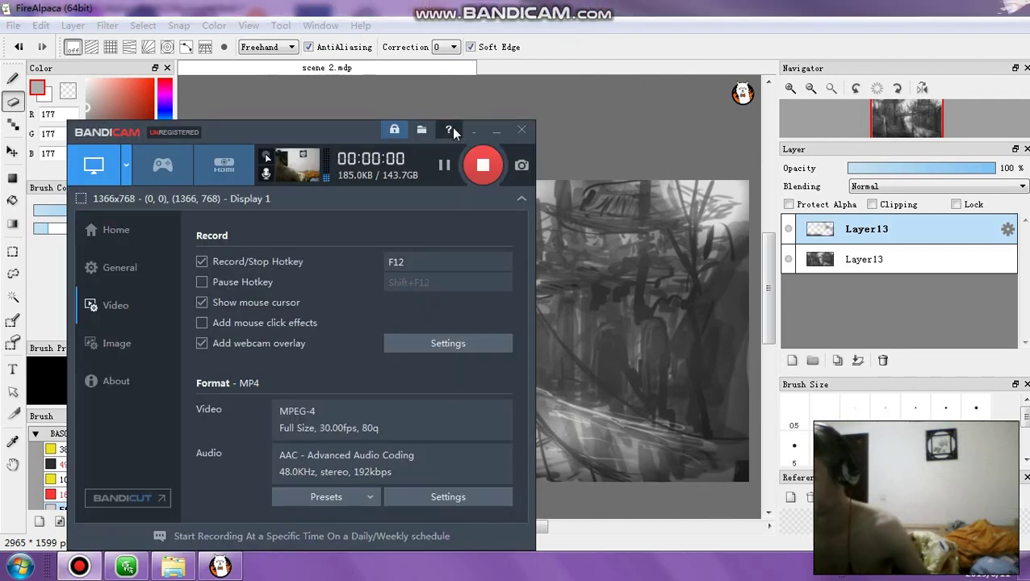
left_click(734, 7)
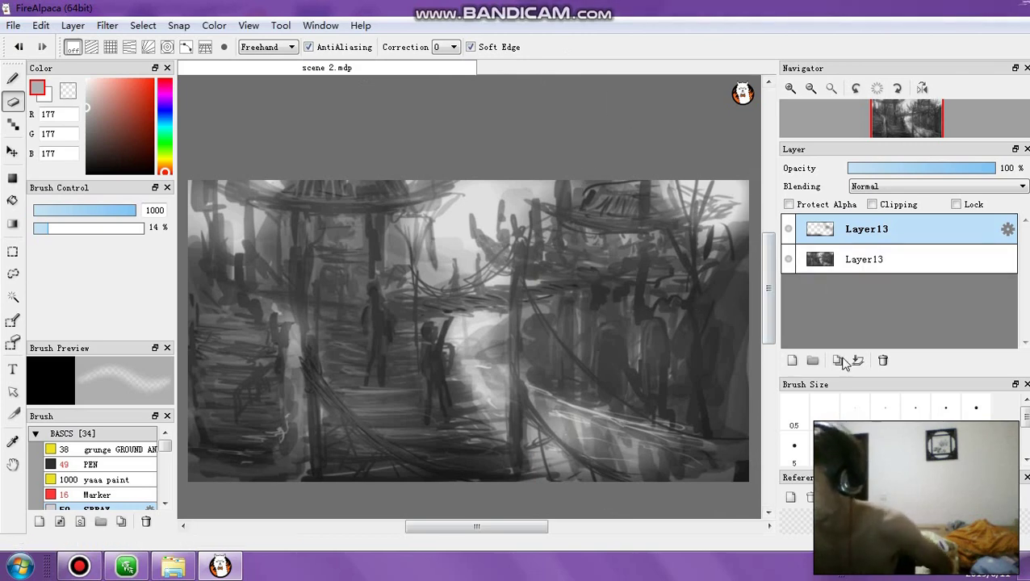
left_click(109, 26)
left_click(131, 44)
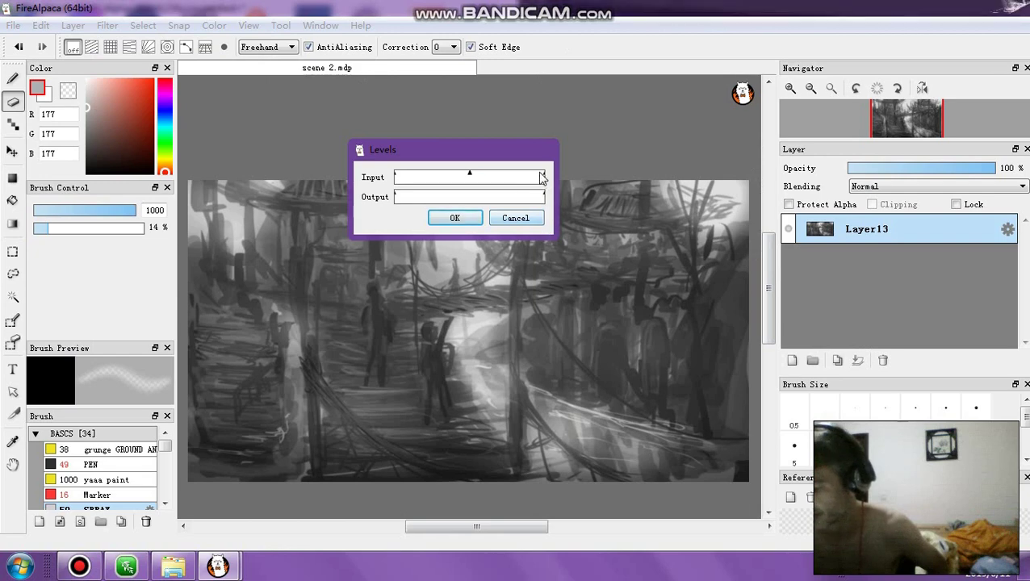
left_click_drag(541, 177, 528, 176)
left_click_drag(396, 176, 470, 175)
left_click_drag(408, 177, 388, 168)
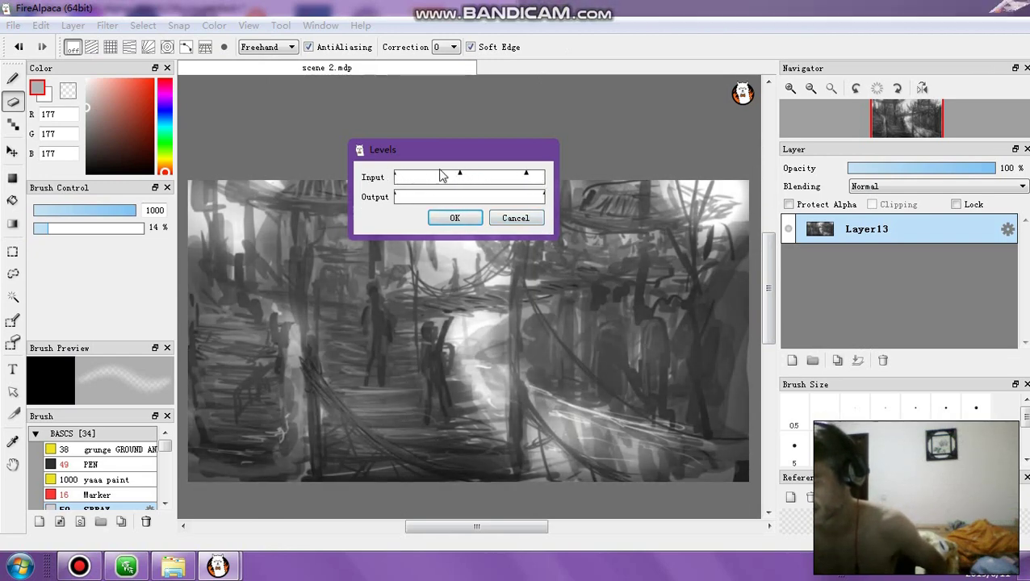
left_click_drag(524, 176, 570, 182)
left_click_drag(412, 203, 428, 200)
mouse_move(544, 196)
left_mouse_down()
mouse_move(533, 197)
mouse_move(530, 173)
mouse_move(508, 174)
left_mouse_up()
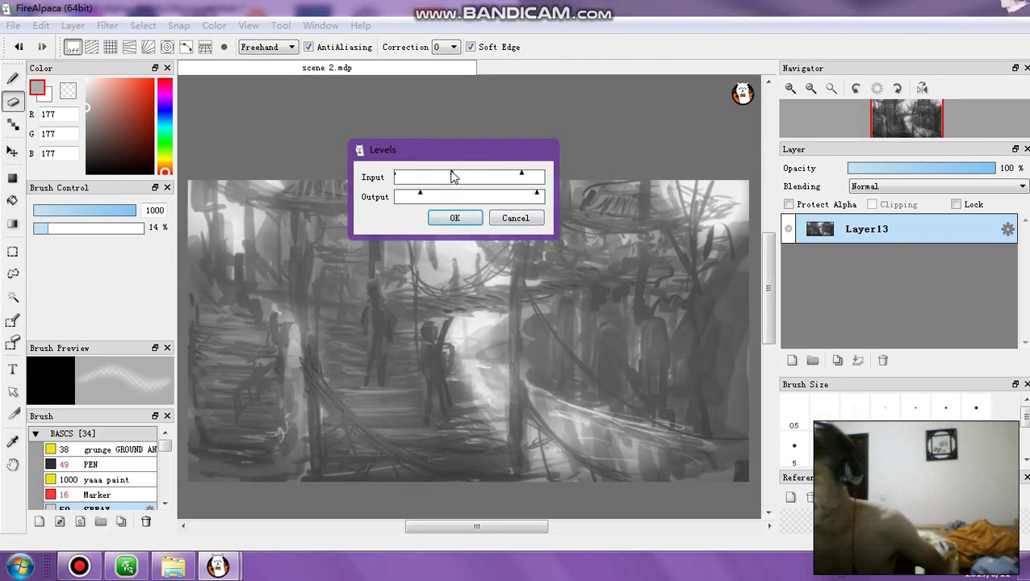
left_click_drag(522, 176, 544, 176)
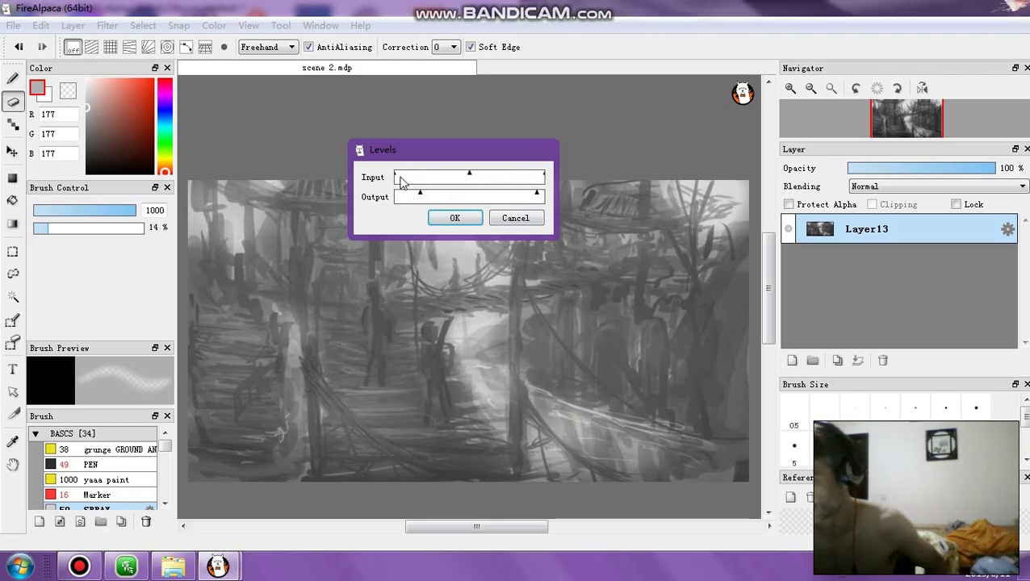
left_click_drag(396, 177, 407, 180)
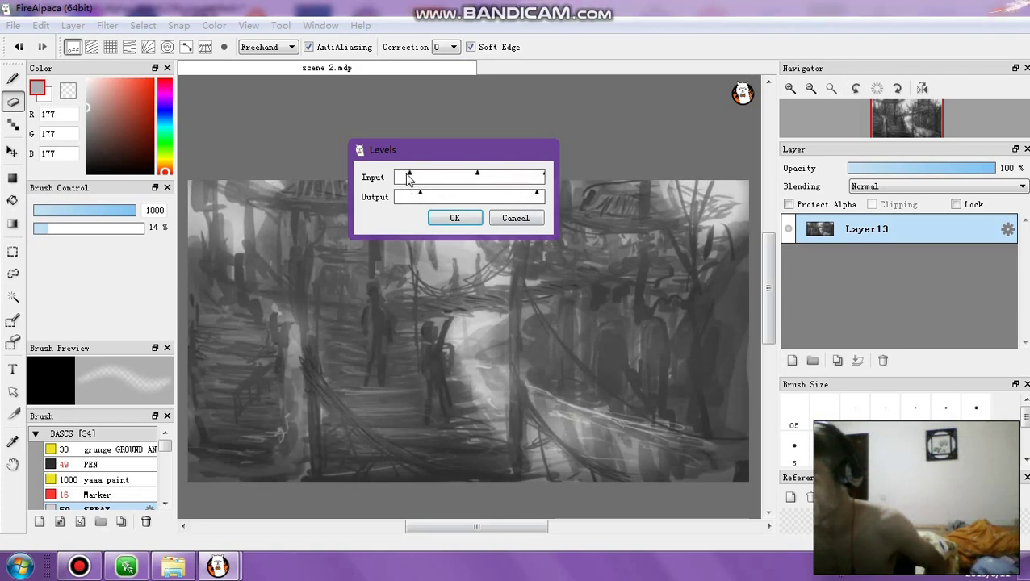
left_click_drag(475, 175, 461, 174)
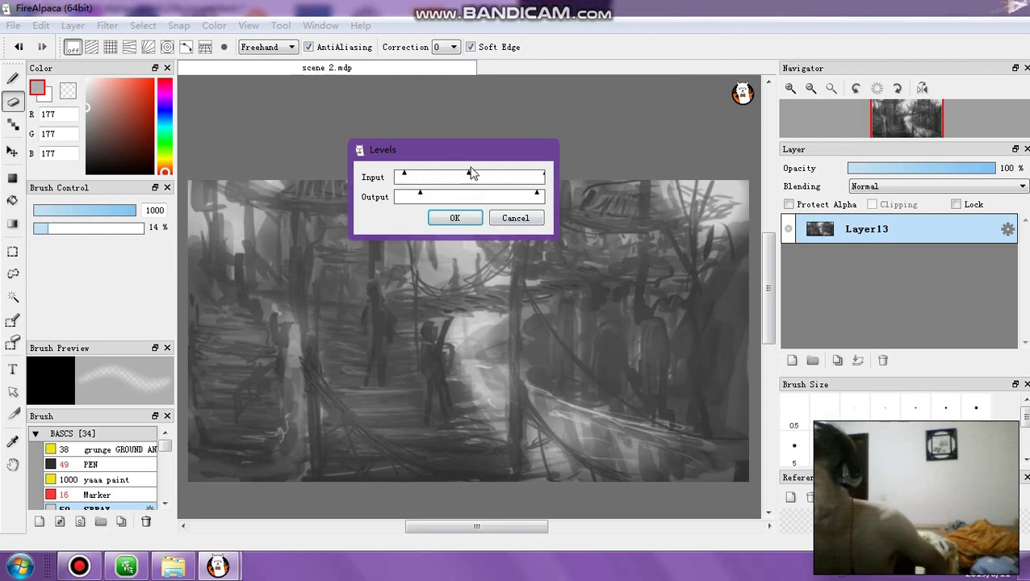
left_click_drag(408, 203, 395, 202)
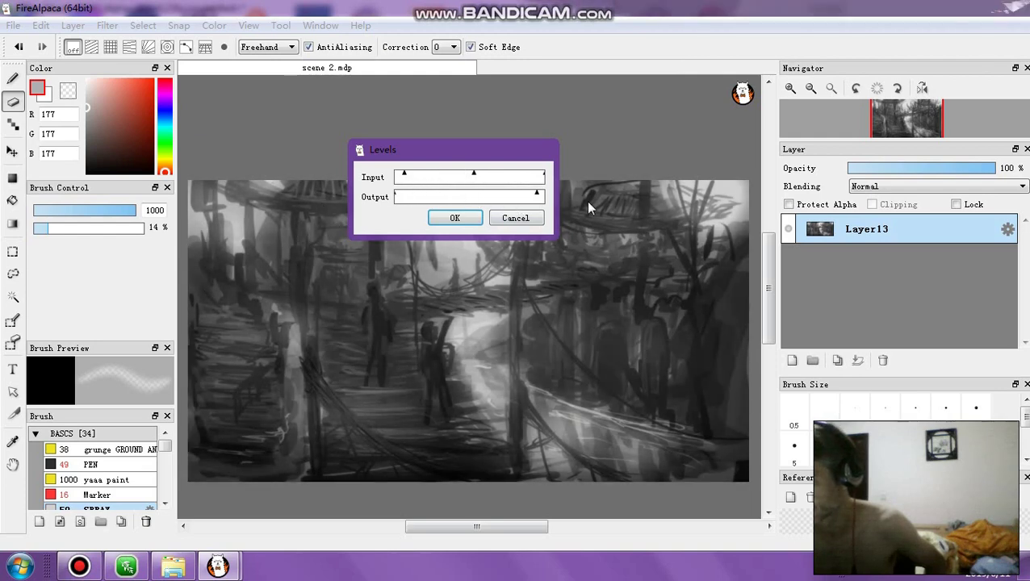
left_click_drag(537, 197, 545, 198)
left_click_drag(485, 152, 502, 56)
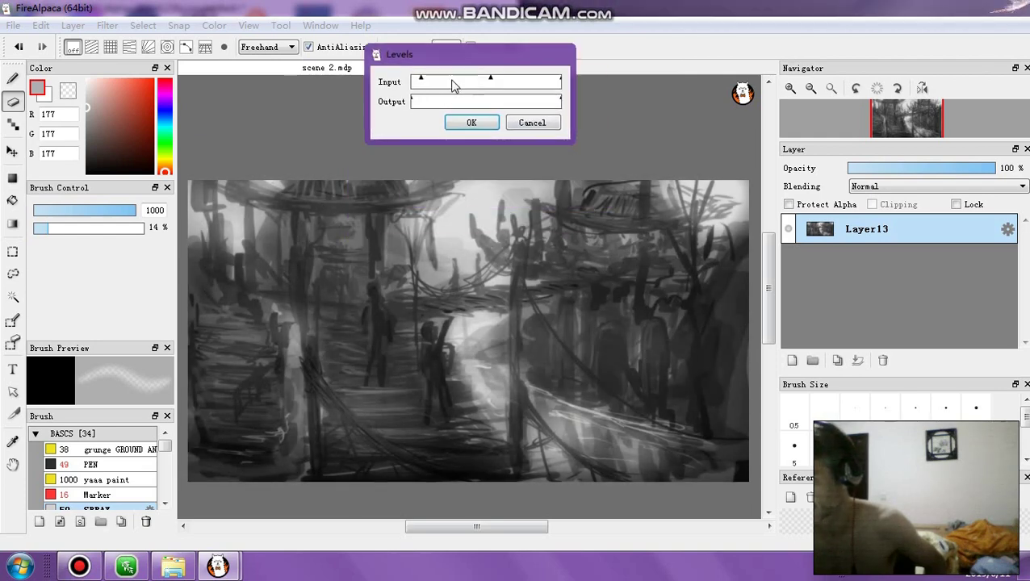
left_click_drag(420, 80, 412, 81)
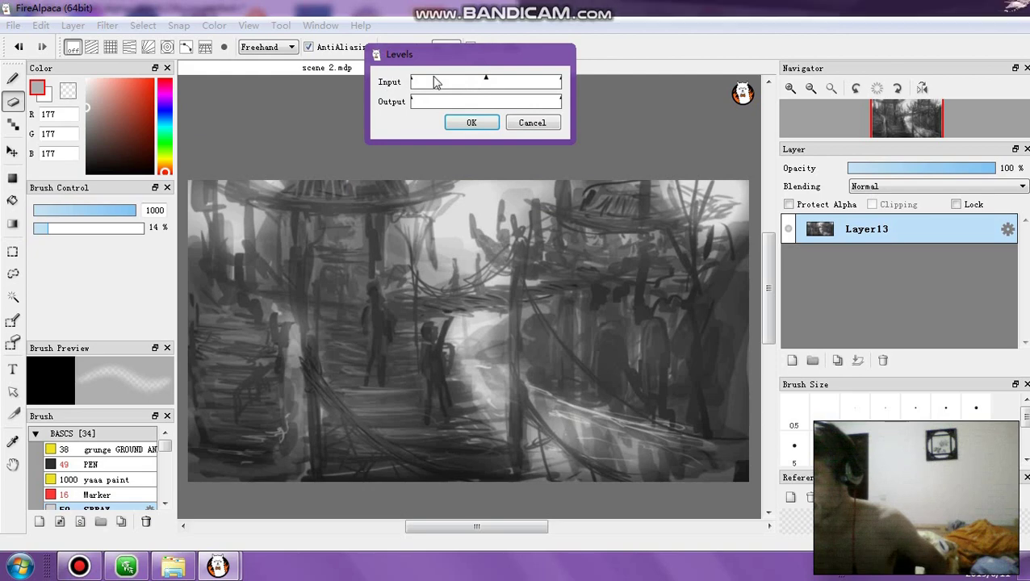
left_click(531, 123)
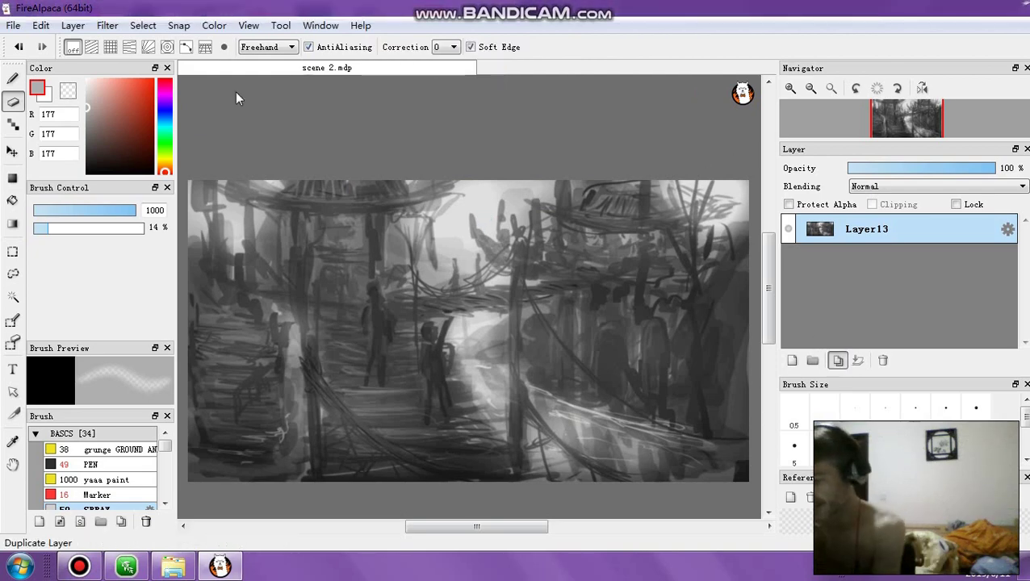
Step: Duplicate the layer and apply Levels to the copy, lowering the input white, midtone and output white points
left_click(109, 26)
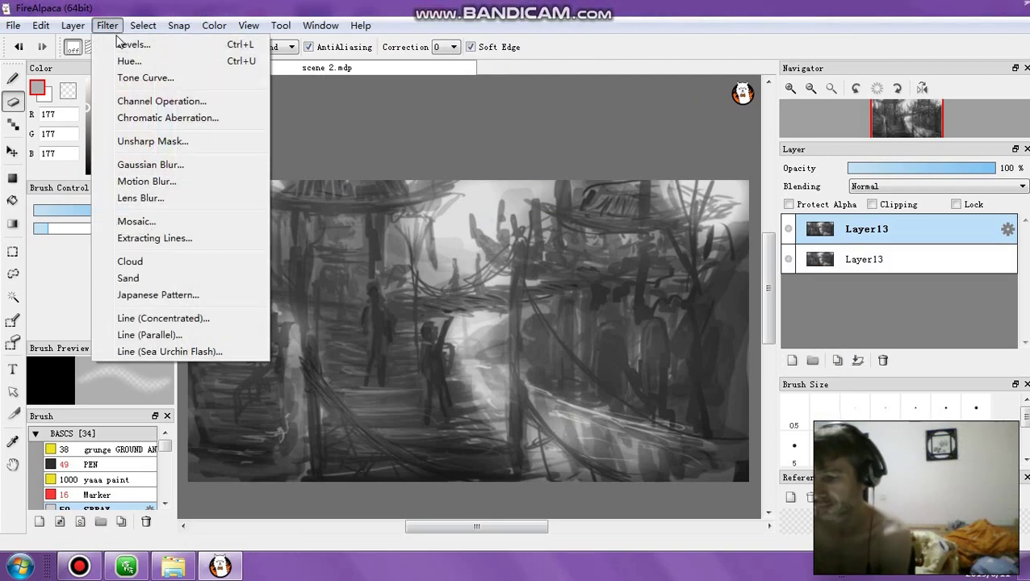
left_click(121, 44)
left_click_drag(554, 84, 405, 100)
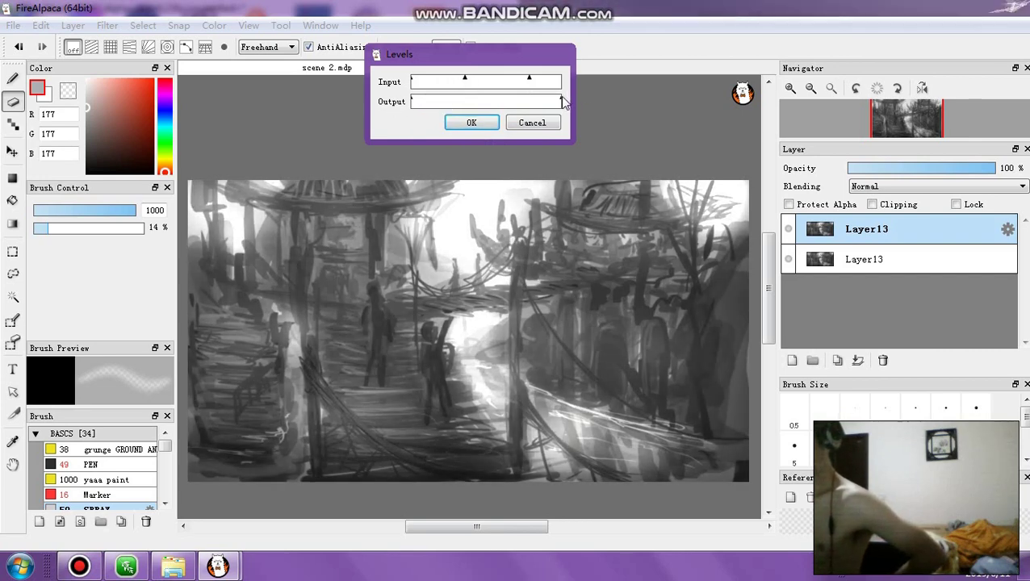
left_click_drag(562, 101, 532, 87)
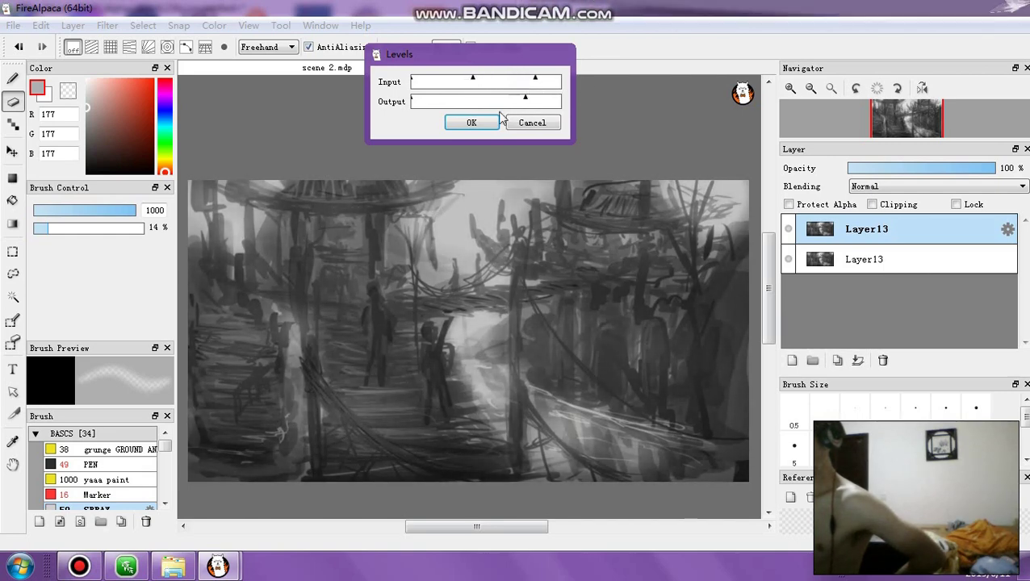
left_click(493, 121)
Step: Select the upper layer and set the eraser to size 25 and 100% opacity with Soft Edge off
left_click(929, 257)
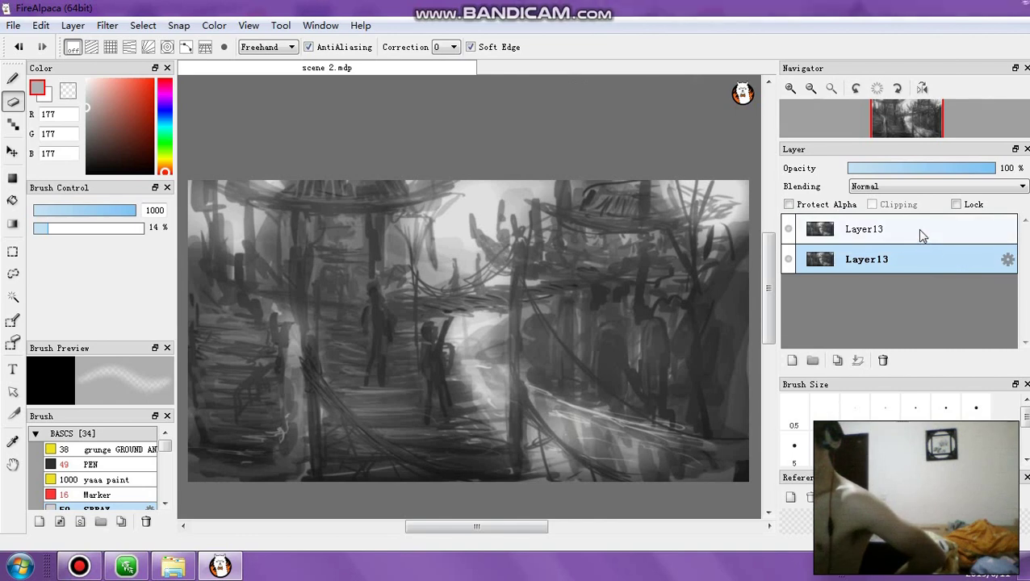
left_click(922, 235)
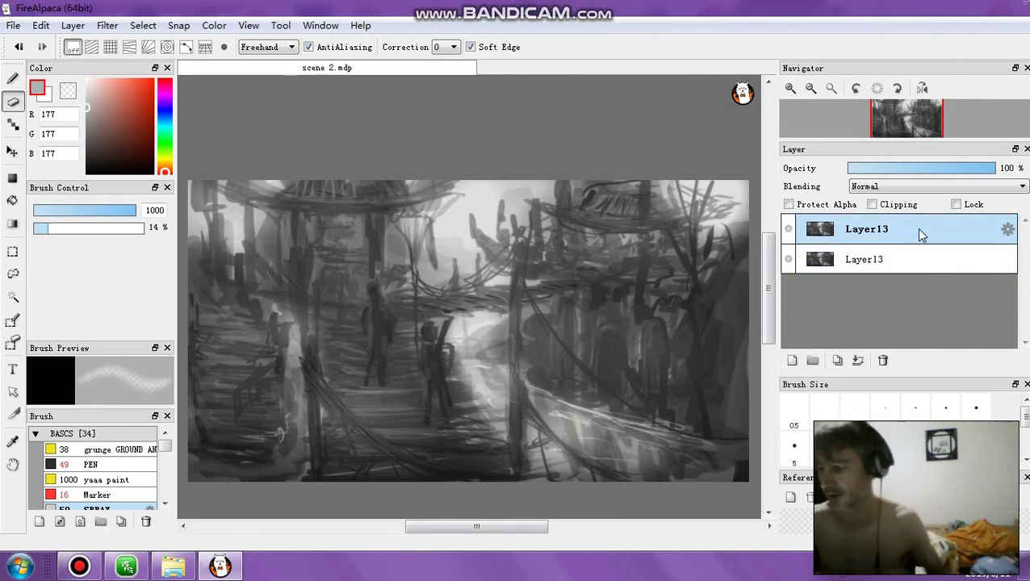
left_click(471, 47)
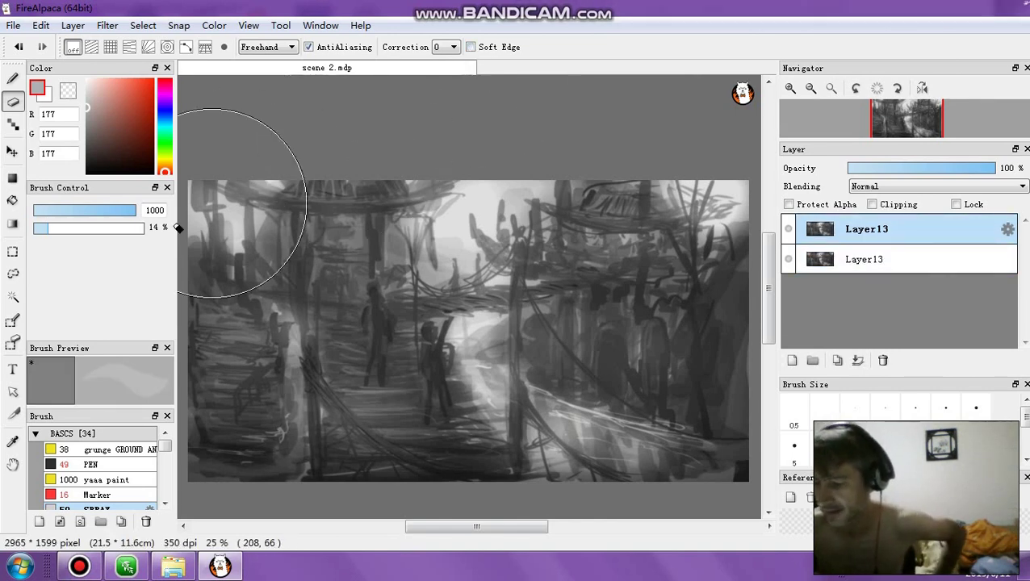
left_click(76, 228)
left_click(100, 211)
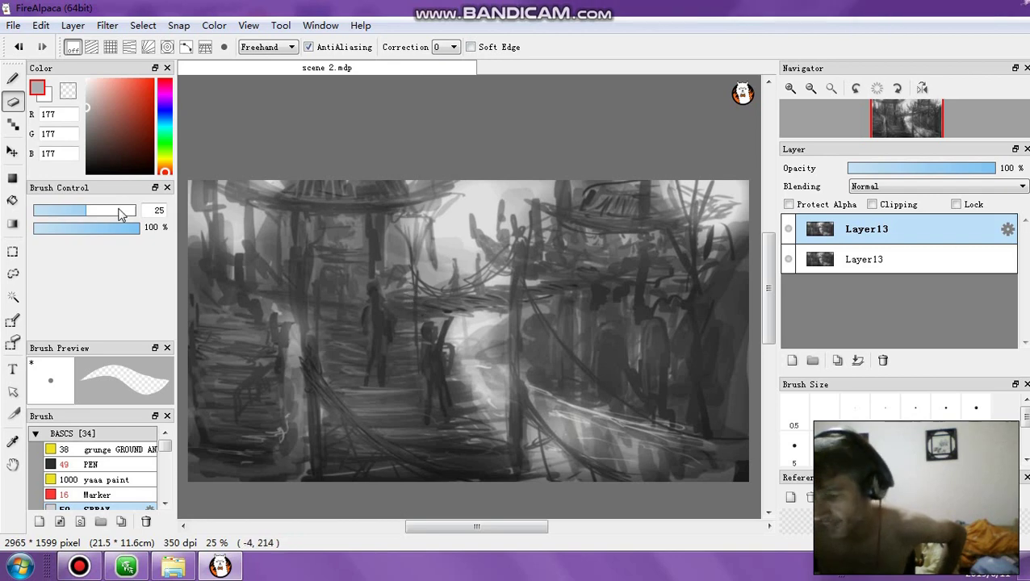
Step: Darken the lower layer by lowering its Levels output white point, and make the upper layer active again
left_click(880, 259)
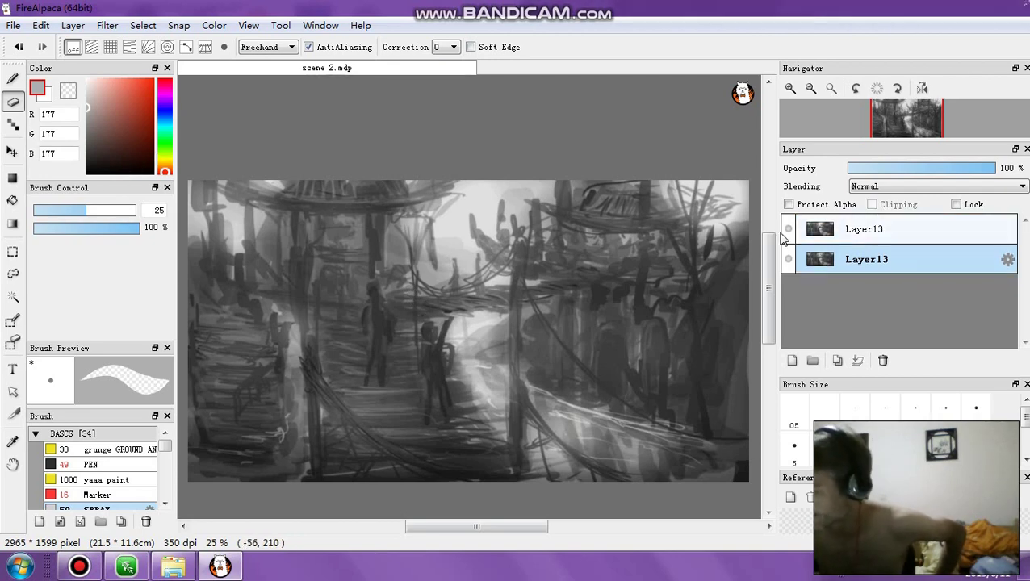
left_click(116, 26)
left_click(136, 53)
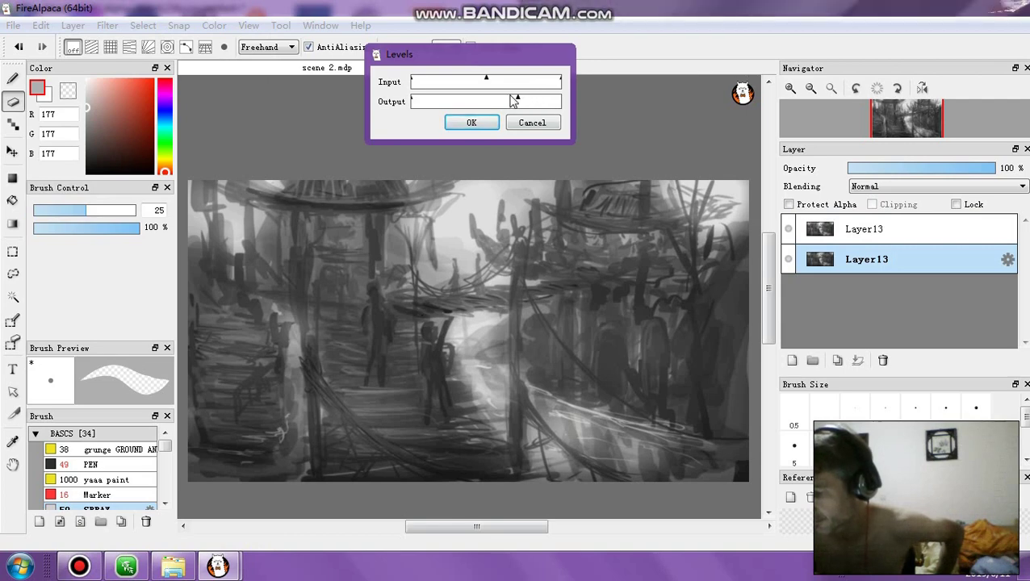
left_click(472, 123)
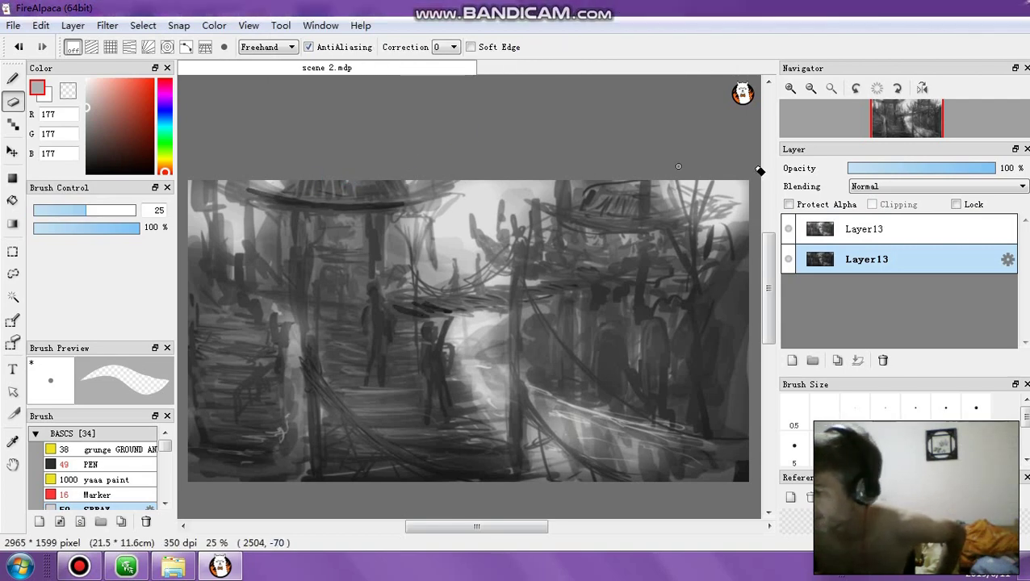
left_click(843, 230)
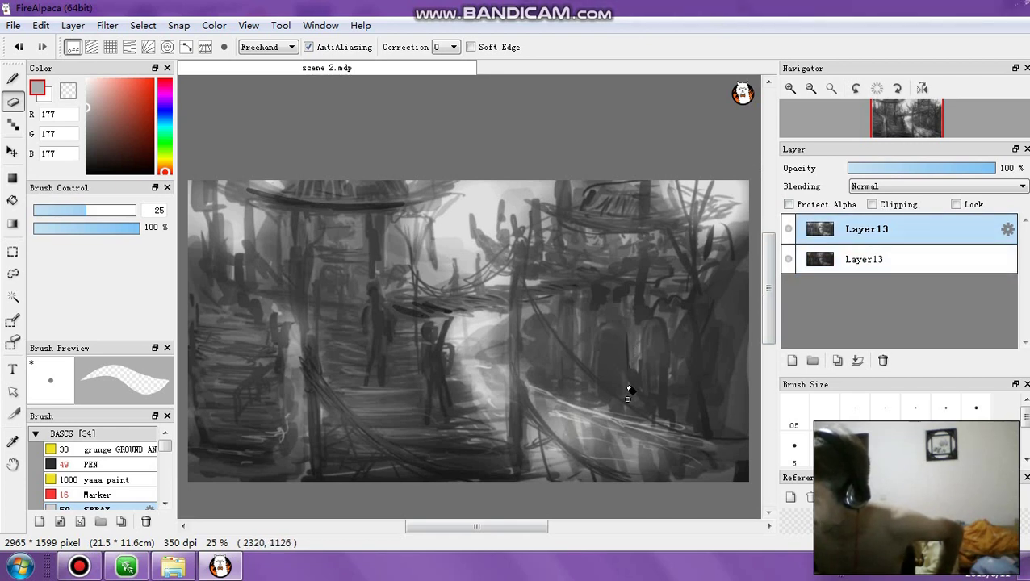
Step: Erase over the dark vertical shapes on the painting's right at size 44 and 60% opacity, and over the water edge at 28%
left_click(71, 228)
left_click(105, 210)
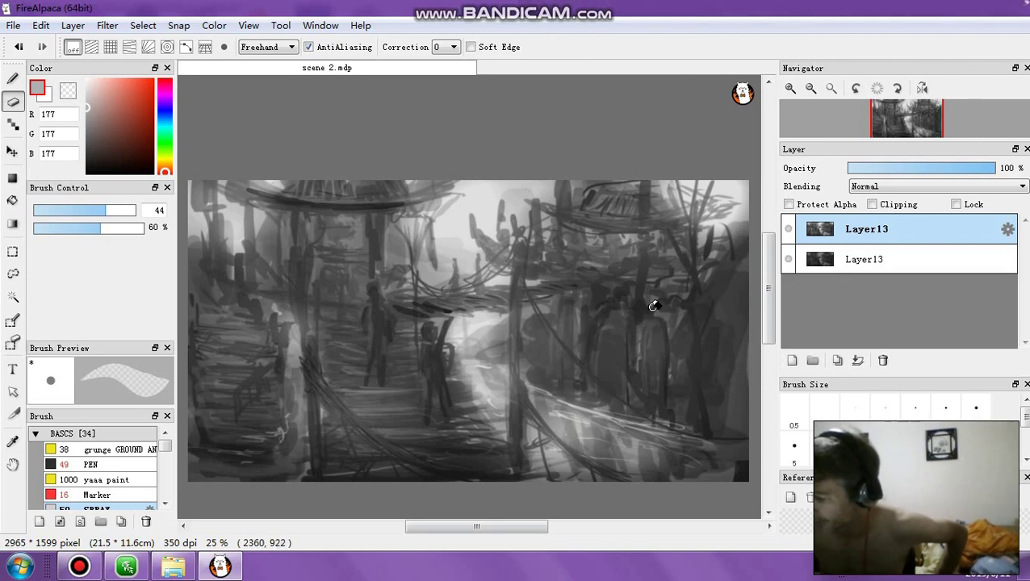
mouse_move(664, 314)
left_mouse_down()
mouse_move(643, 414)
mouse_move(649, 354)
left_mouse_up()
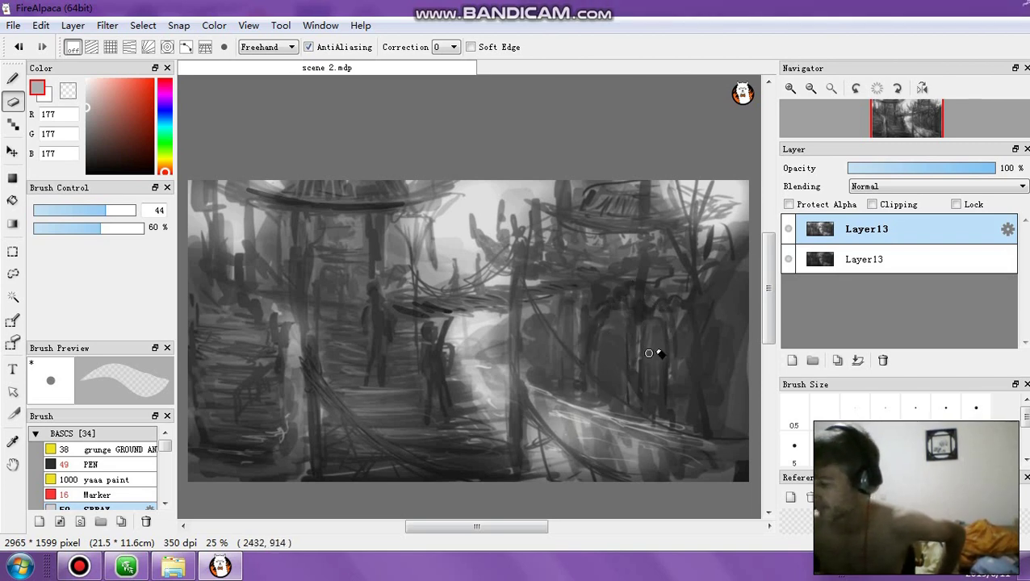
left_click_drag(655, 311, 684, 407)
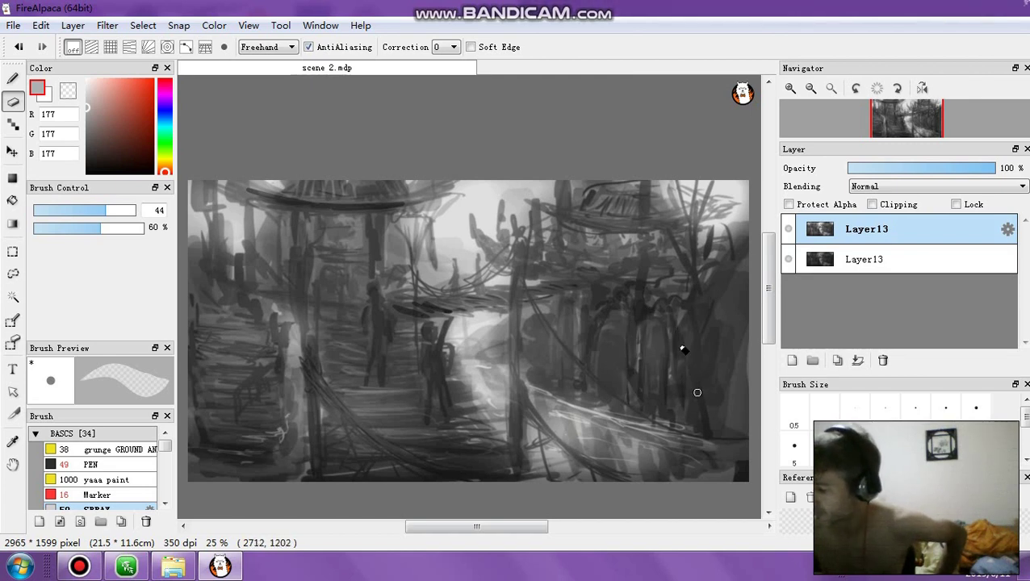
left_click(64, 228)
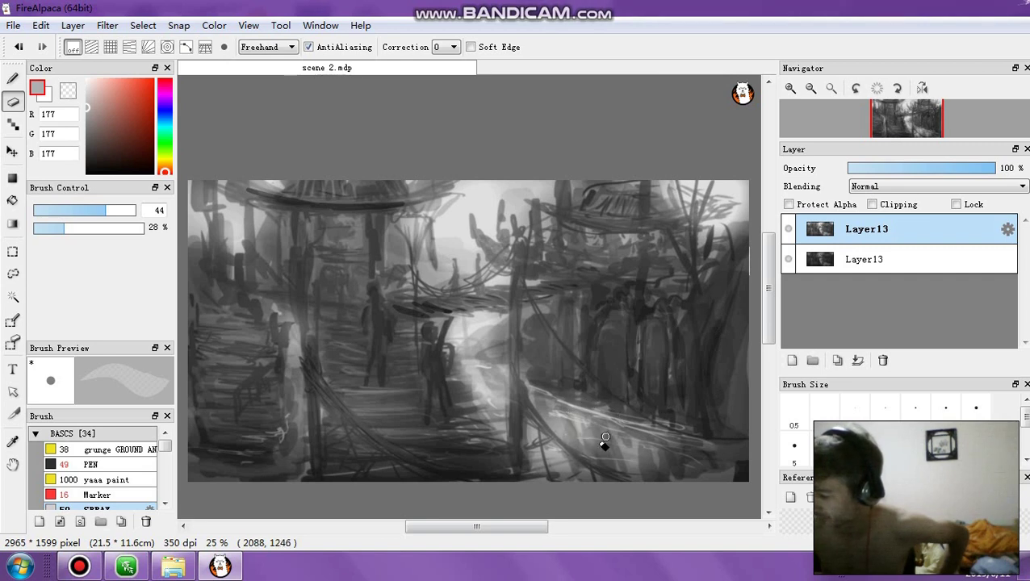
left_click_drag(588, 424, 626, 404)
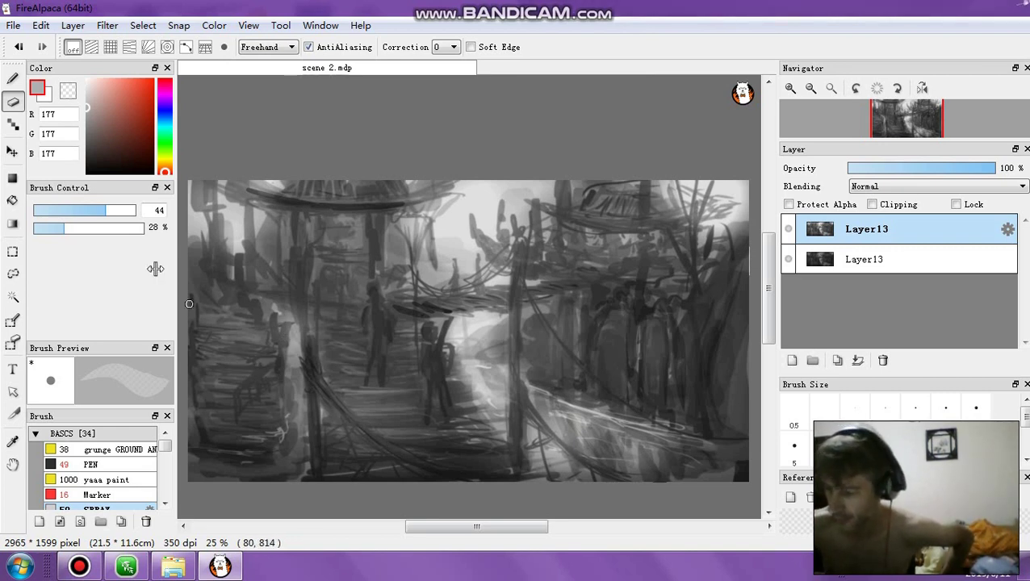
Step: Erase parts of the upper layer over the left stairs and the wooden post with the eraser at 53% opacity
left_click(92, 228)
left_click_drag(271, 346, 213, 382)
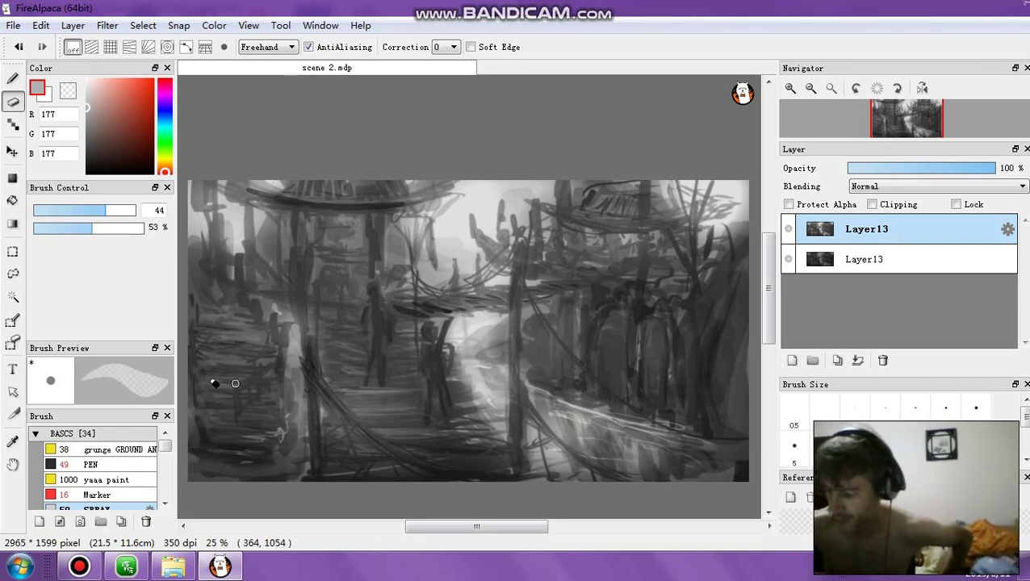
left_click_drag(310, 468, 311, 404)
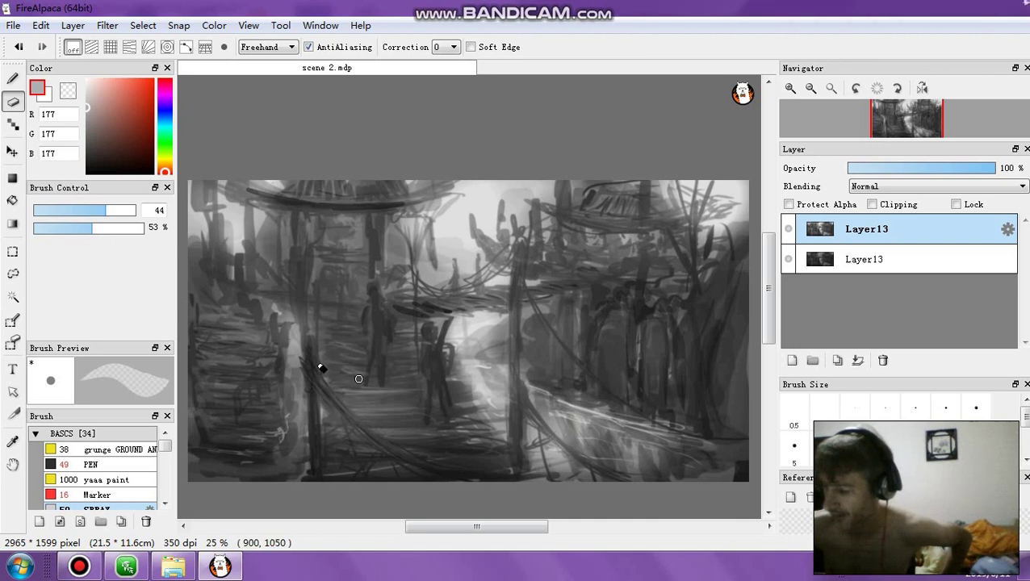
left_click_drag(315, 308, 341, 309)
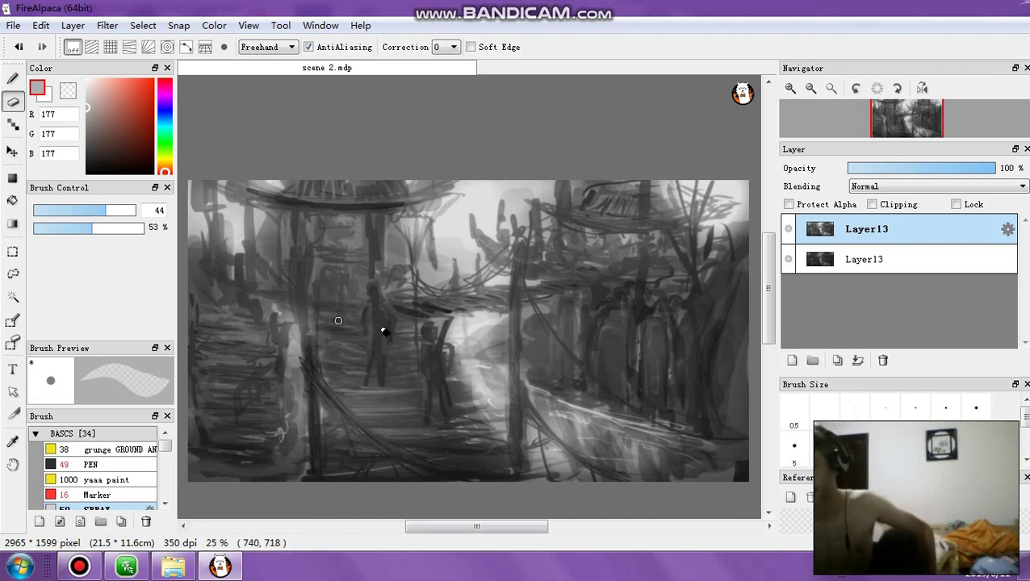
Step: Reduce the eraser size to 19, undo the last two changes and redo one of them
left_click(75, 211)
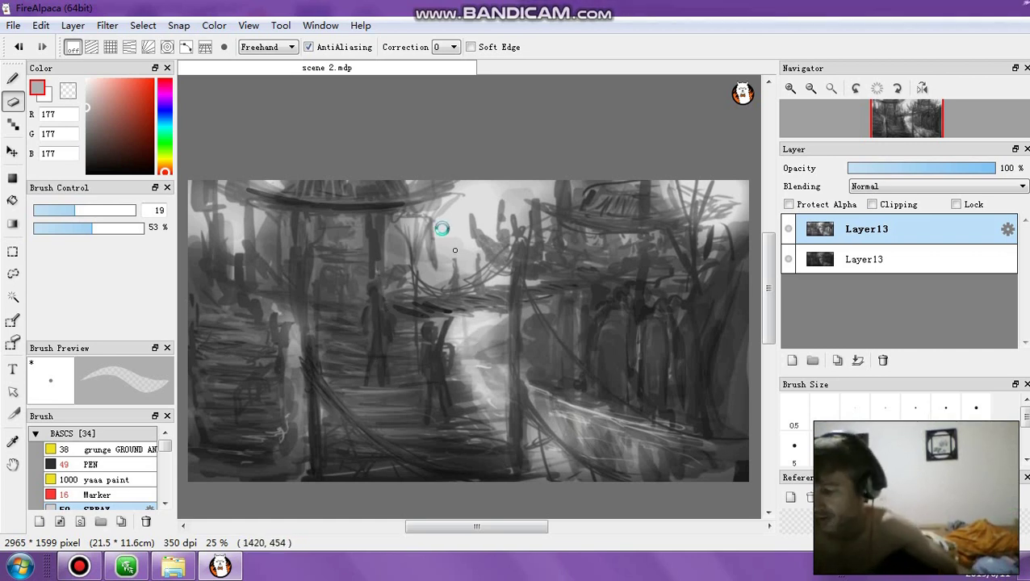
left_click(24, 47)
left_click(24, 47)
left_click(44, 52)
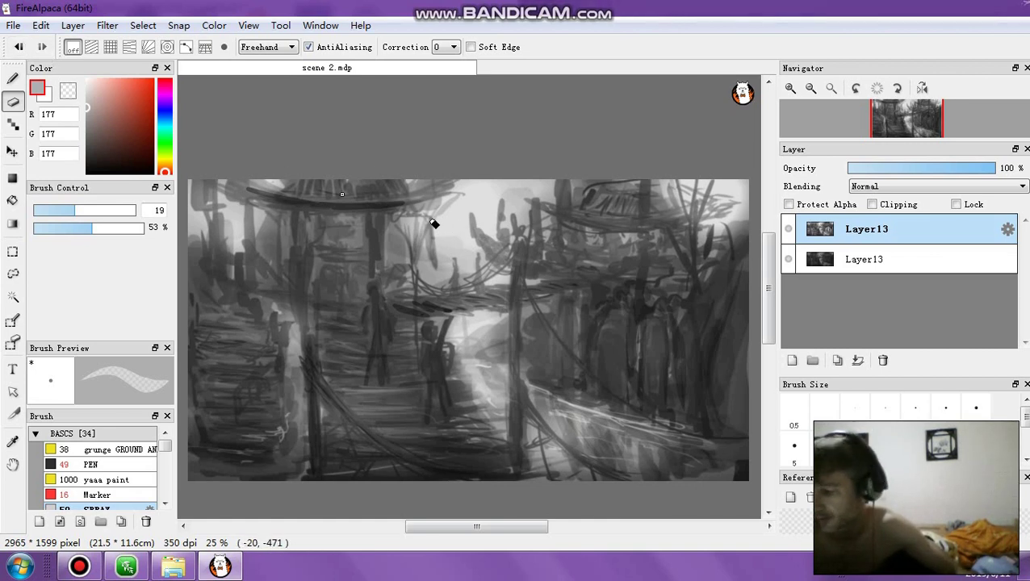
Step: Pick the light sky gray (224), then erase softly around the left tower at size 50 with 13% and 21% opacity
left_click(438, 222, "alt")
left_click(39, 228)
left_click(110, 211)
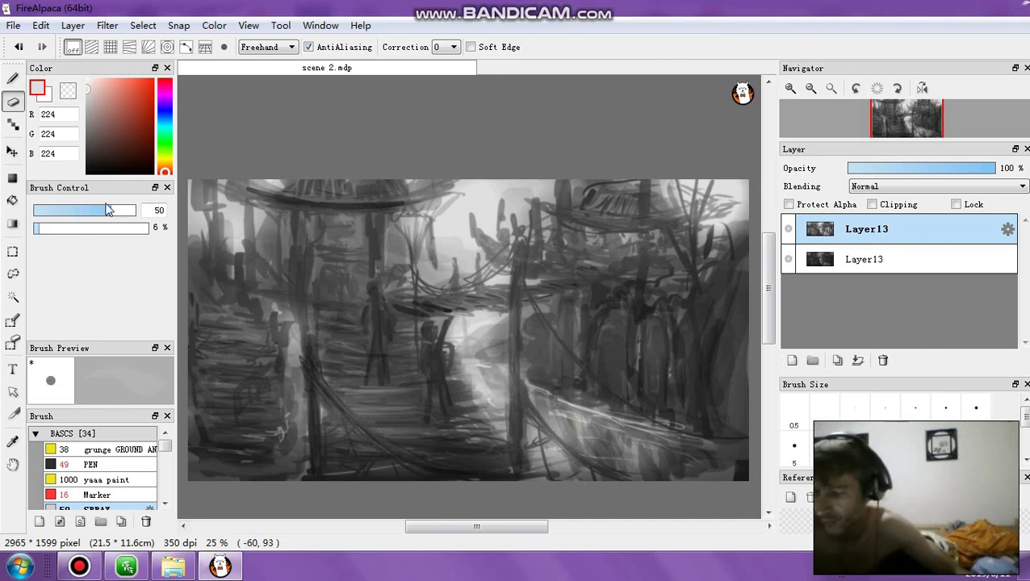
left_click(50, 228)
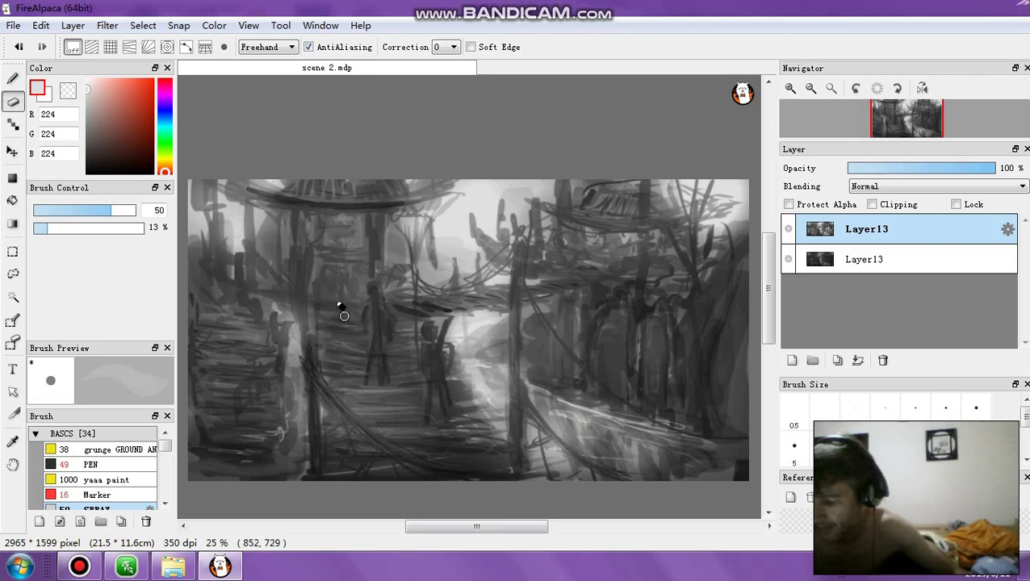
left_click(57, 228)
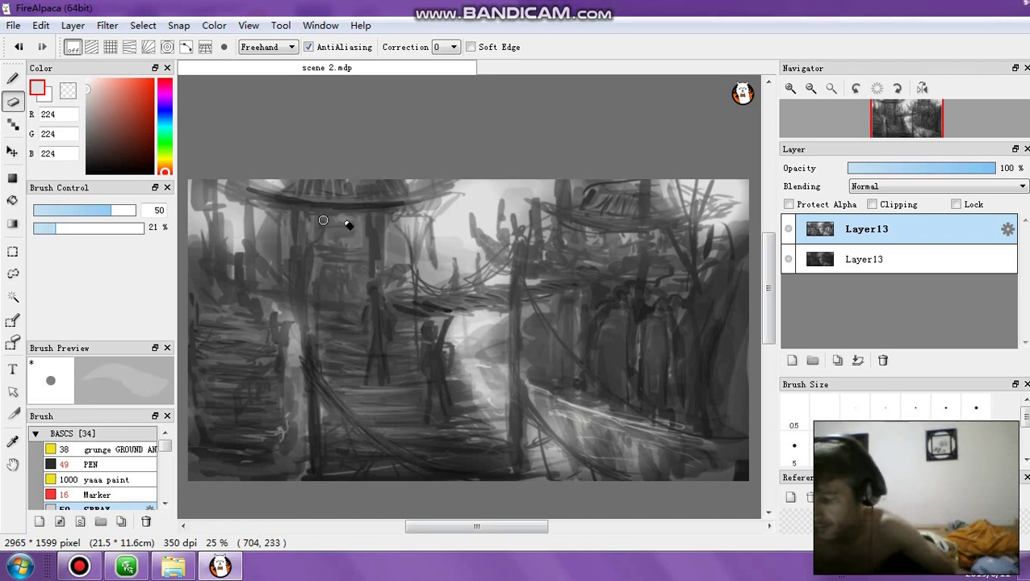
Step: Switch to the PEN brush at size 6.7 and 29% opacity and paint light gray strokes on the left tower's roof
left_click(12, 78)
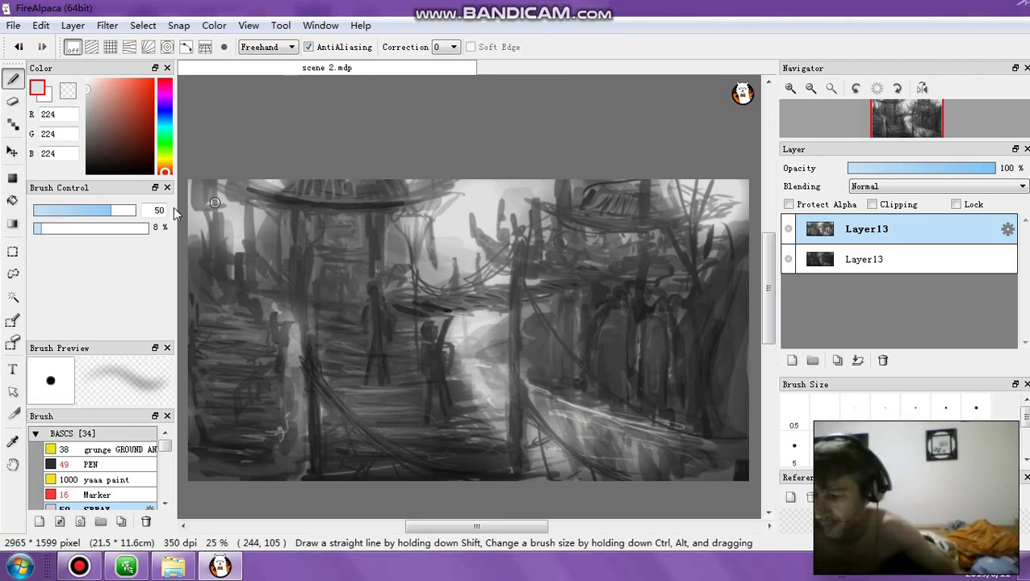
left_click(93, 461)
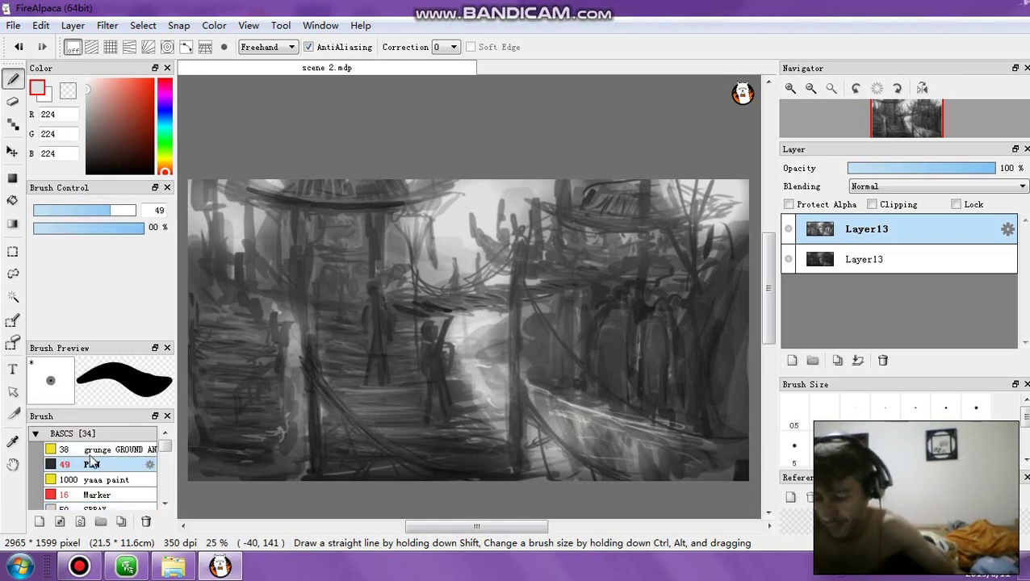
left_click(47, 228)
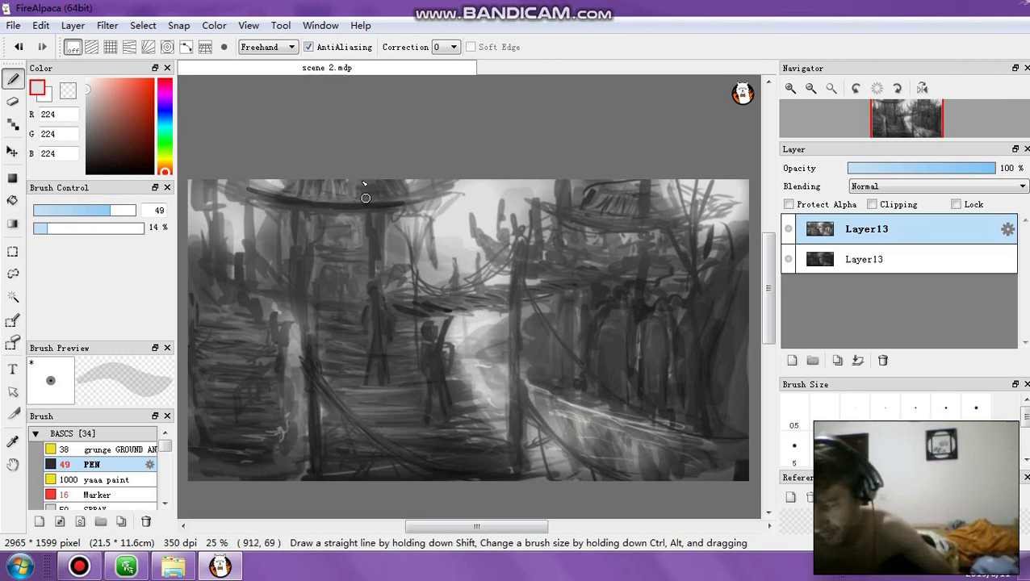
left_click_drag(51, 210, 46, 210)
left_click(65, 228)
left_click_drag(341, 198, 406, 196)
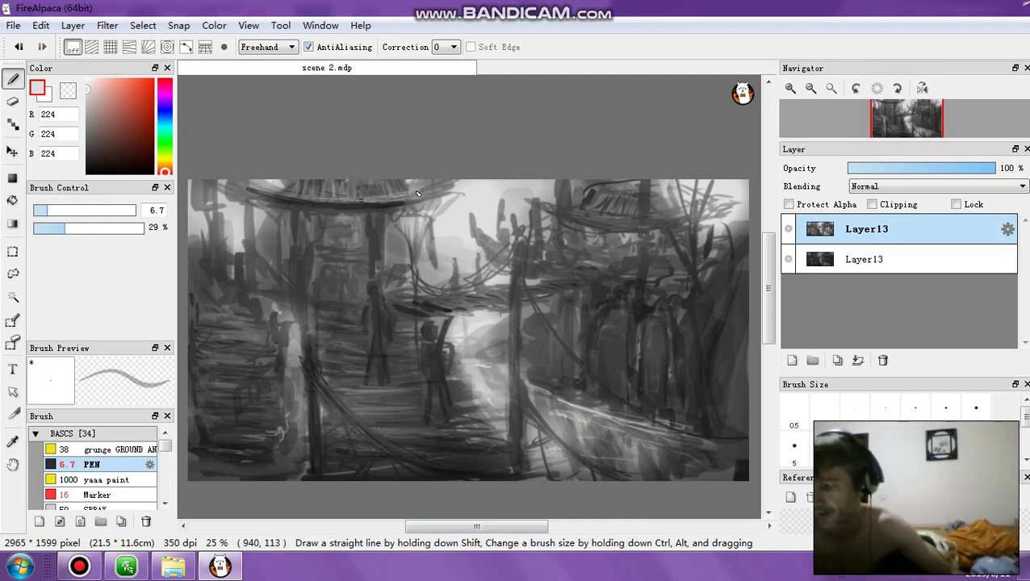
Step: Raise the pen opacity to 43% and touch up the left roof with a dark gray (43) sampled from its edge
left_click(81, 229)
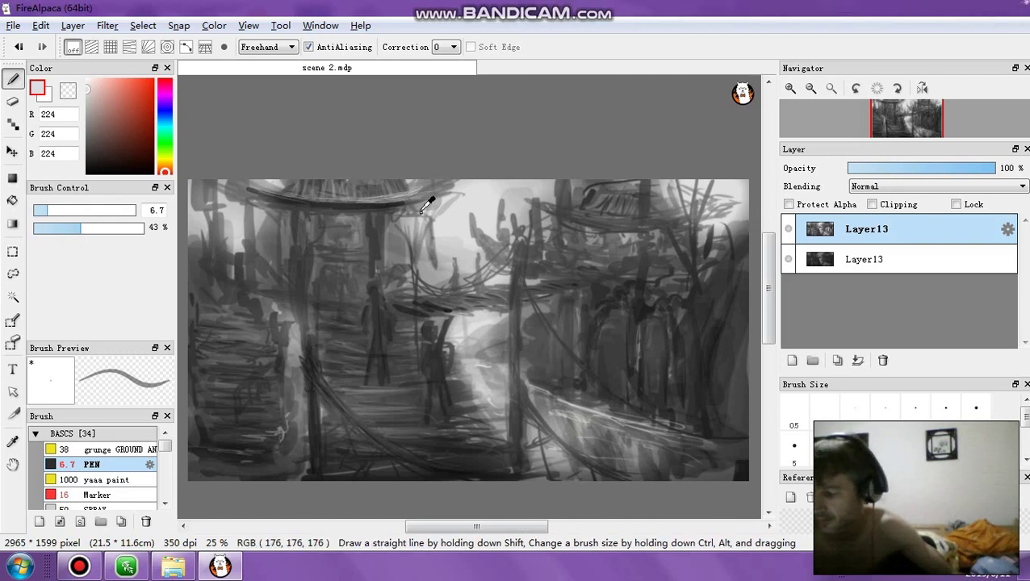
left_click(389, 202, "alt")
left_click(365, 198, "alt")
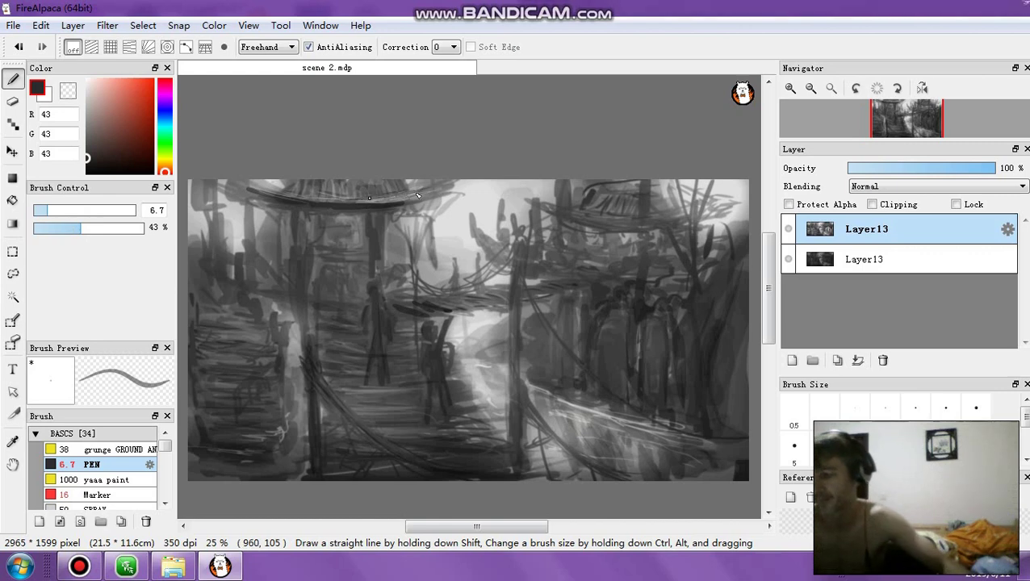
Step: Sample the light sky gray (224) and paint faint highlights over the scene with the pen at size 38, at 13% and 6% opacity
left_click(452, 225, "alt")
left_click(49, 230)
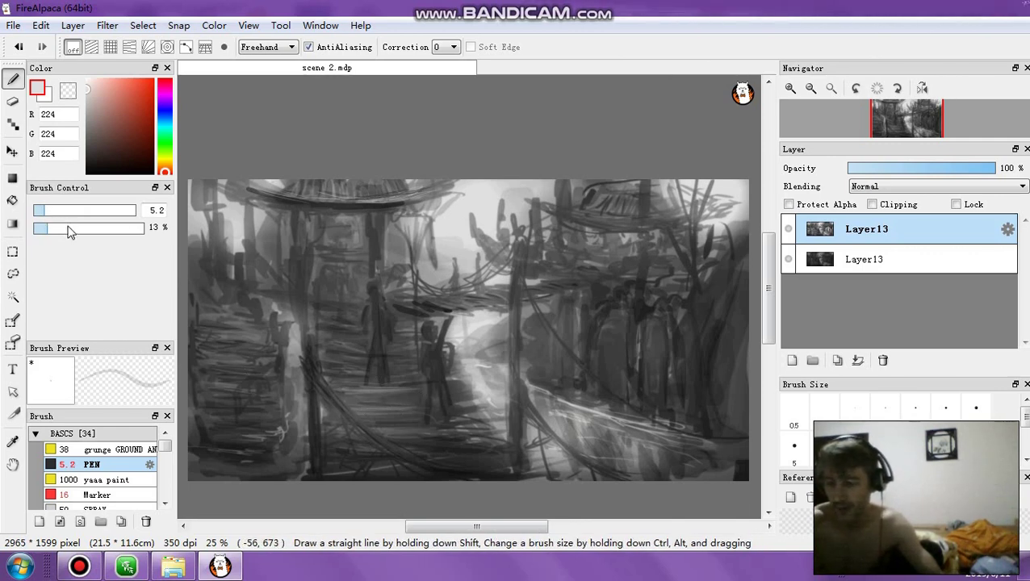
left_click(99, 211)
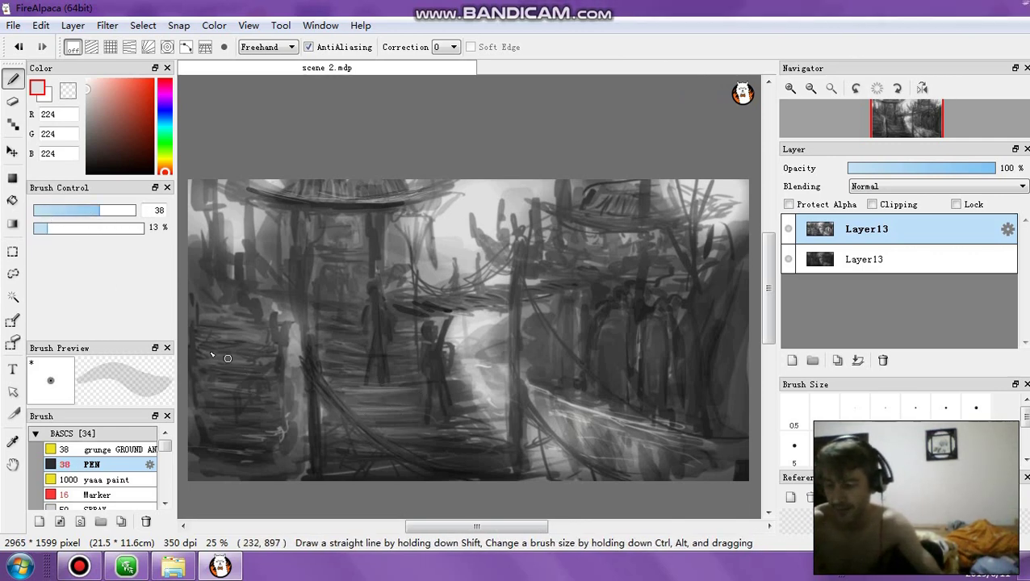
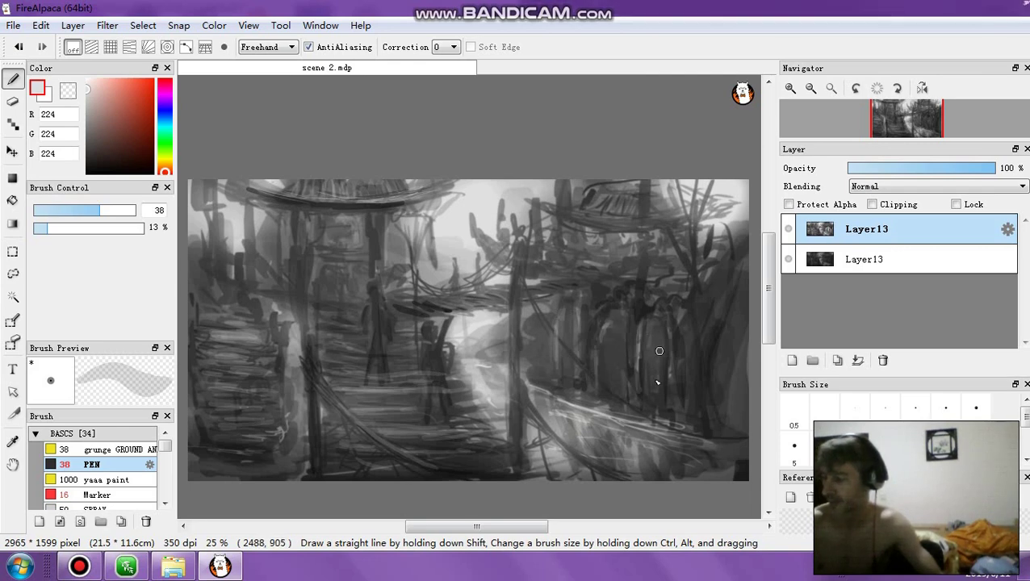
left_click(39, 228)
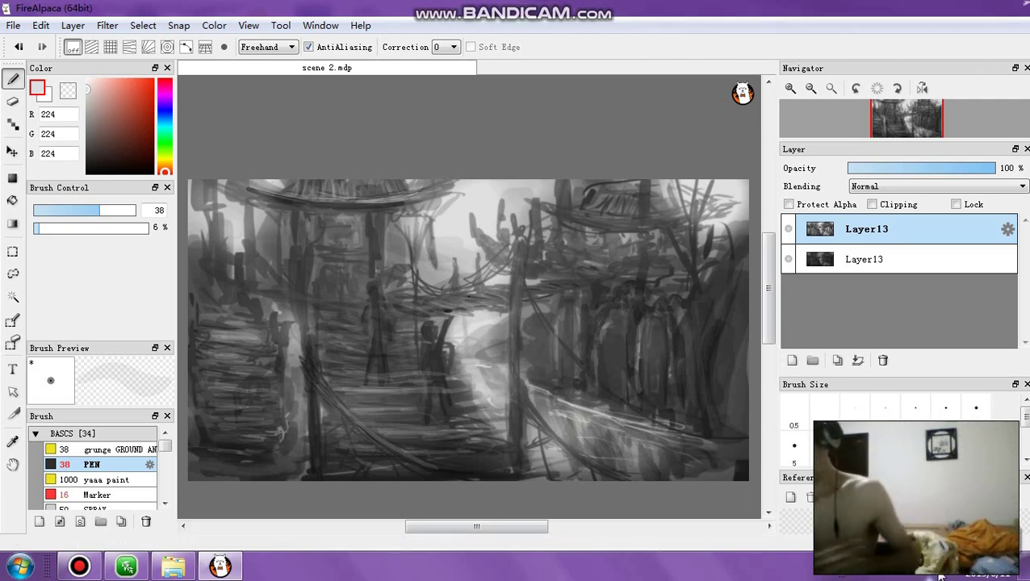
Step: Merge the upper layer down and apply Levels to the result, lowering the input white point to brighten the highlights
left_click(857, 360)
left_click(107, 25)
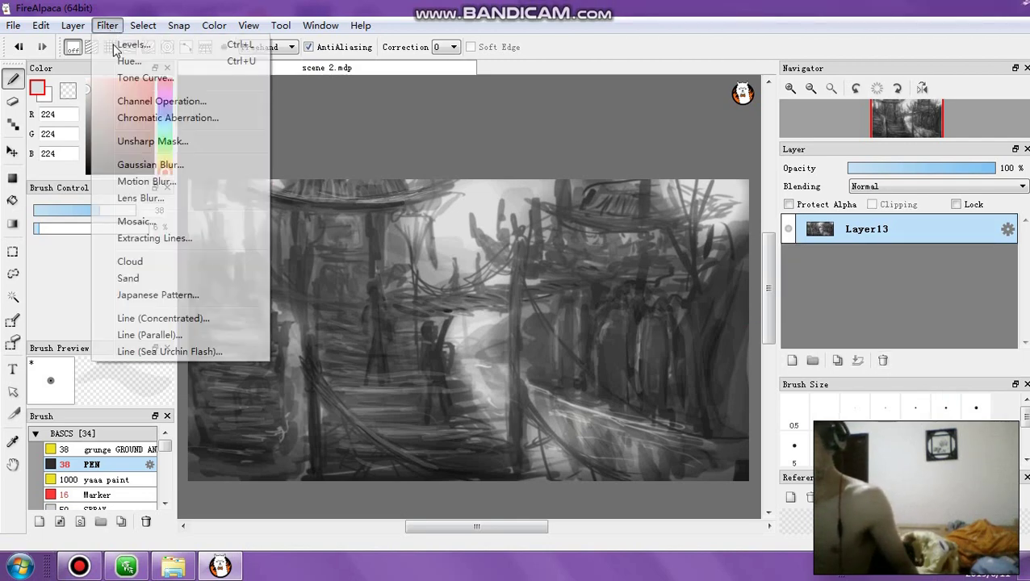
left_click(114, 44)
left_click(422, 83)
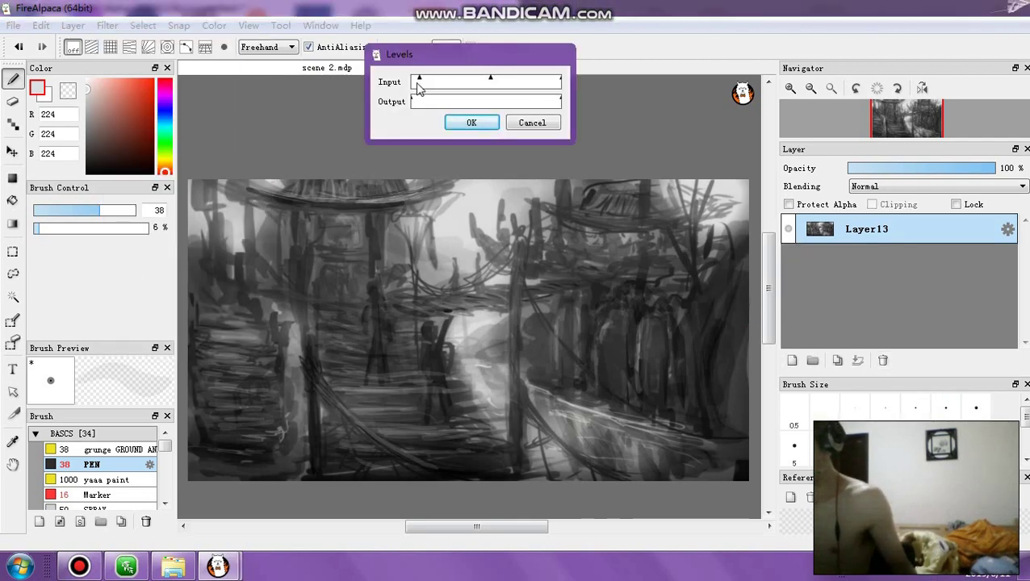
left_click_drag(419, 89, 411, 84)
left_click_drag(561, 80, 540, 83)
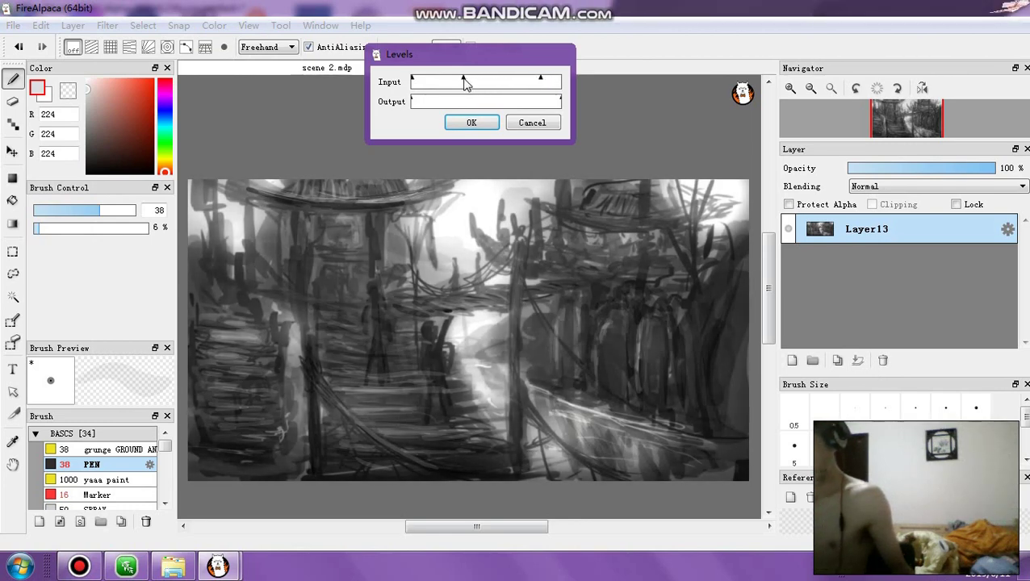
left_click(497, 122)
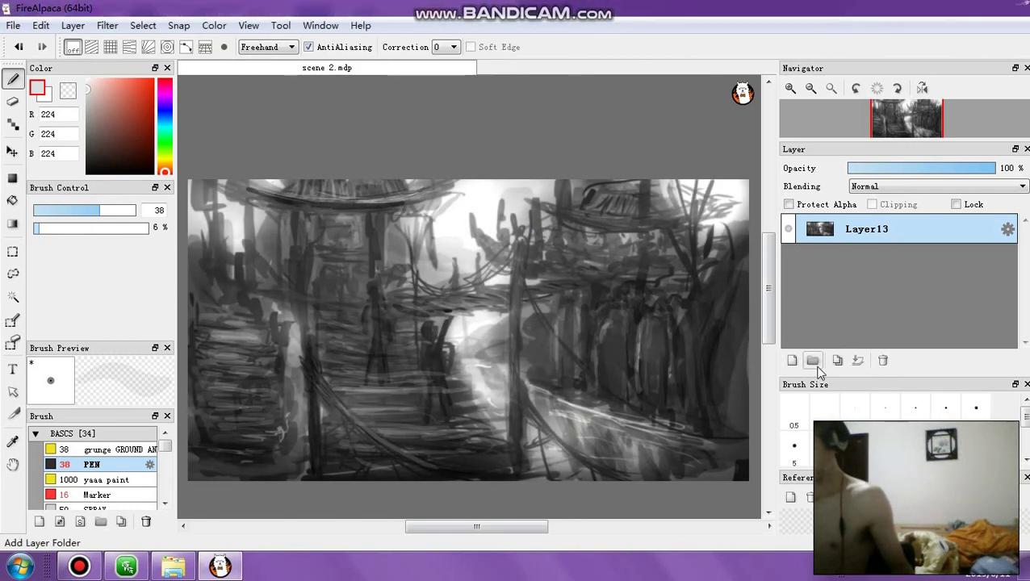
Step: Add a new layer and spray light gray mist across the middle with the SPRAY brush at size 1000 and 13% opacity
left_click(792, 360)
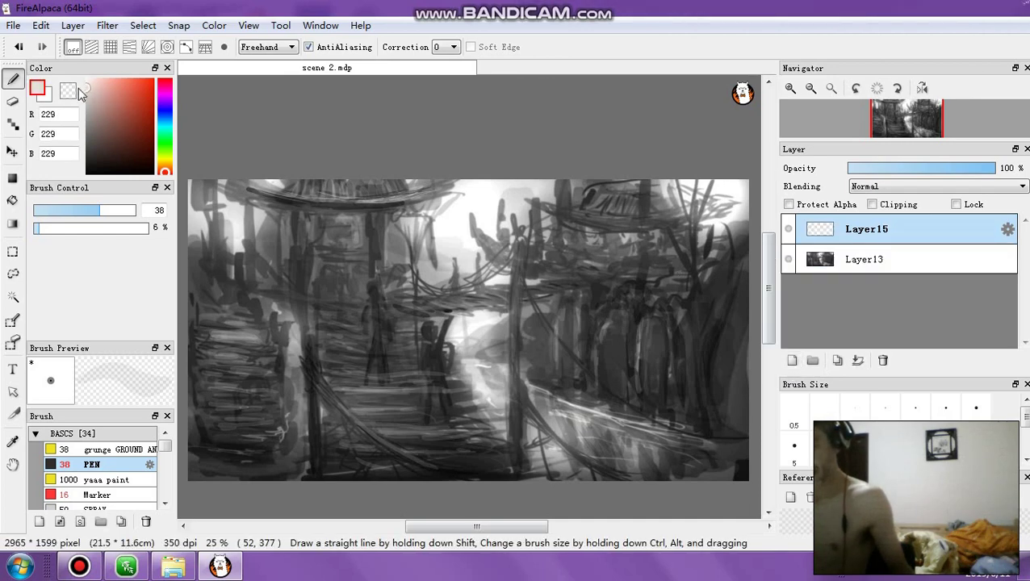
left_click(94, 509)
left_click_drag(112, 211, 137, 210)
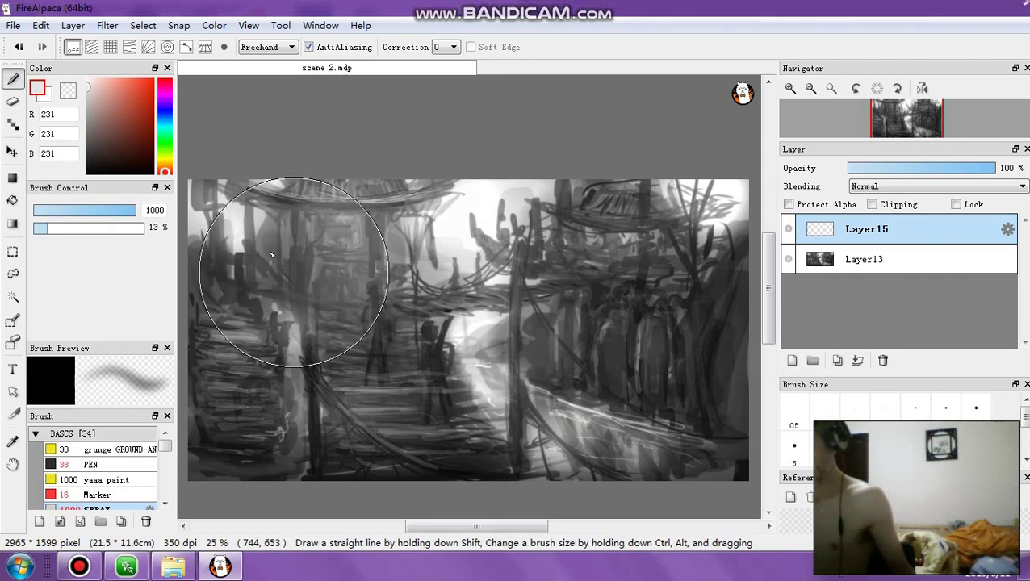
left_click(443, 267)
left_click(478, 269)
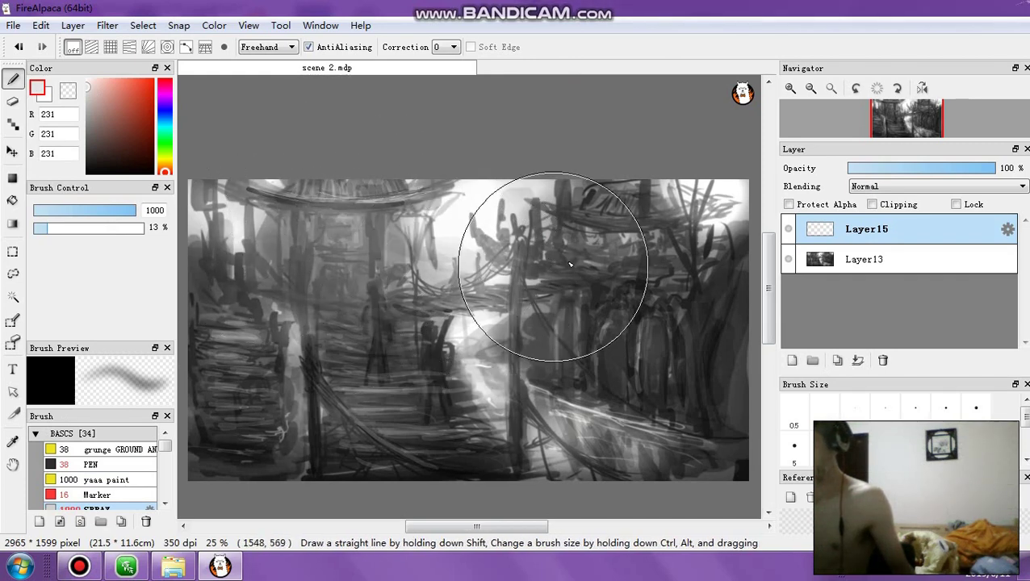
mouse_move(567, 264)
left_mouse_down()
mouse_move(578, 246)
mouse_move(556, 108)
mouse_move(670, 193)
mouse_move(658, 255)
mouse_move(504, 203)
mouse_move(205, 192)
mouse_move(215, 243)
mouse_move(243, 271)
mouse_move(331, 315)
mouse_move(239, 298)
mouse_move(442, 322)
mouse_move(530, 306)
mouse_move(535, 316)
mouse_move(578, 296)
mouse_move(656, 292)
mouse_move(704, 249)
left_mouse_up()
Step: Spray more mist over the upper and left parts at 8% opacity, and merge the mist layer down
left_click(43, 227)
left_click(42, 228)
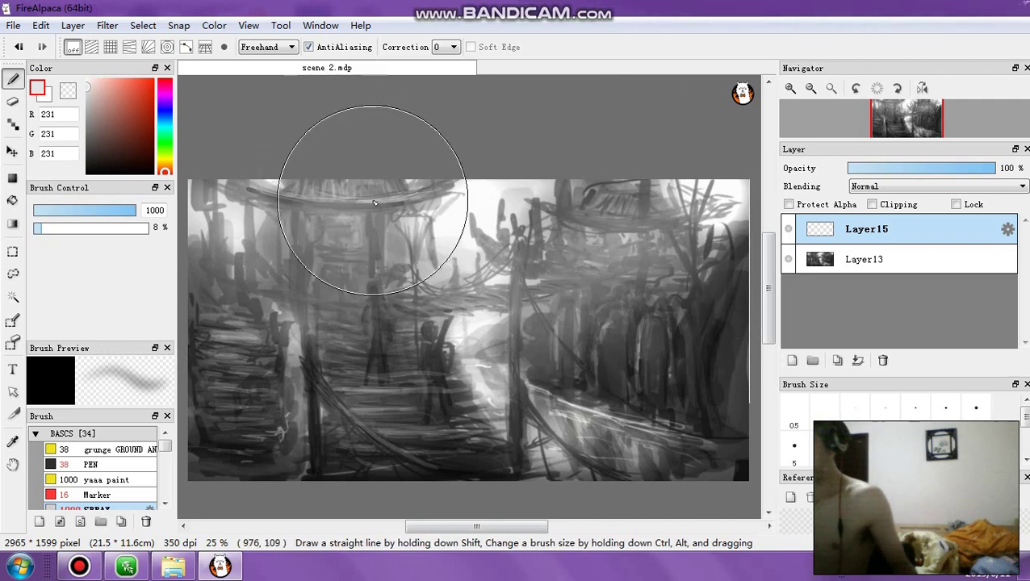
mouse_move(221, 197)
left_mouse_down()
mouse_move(218, 286)
mouse_move(313, 318)
mouse_move(309, 357)
mouse_move(262, 333)
mouse_move(293, 370)
mouse_move(358, 380)
mouse_move(477, 375)
mouse_move(418, 398)
mouse_move(483, 393)
mouse_move(379, 317)
mouse_move(539, 411)
mouse_move(592, 352)
mouse_move(706, 394)
mouse_move(696, 377)
mouse_move(717, 299)
mouse_move(638, 253)
mouse_move(658, 200)
mouse_move(738, 186)
mouse_move(722, 211)
mouse_move(715, 301)
mouse_move(685, 389)
mouse_move(453, 352)
mouse_move(440, 370)
mouse_move(295, 385)
mouse_move(292, 423)
mouse_move(343, 417)
mouse_move(316, 260)
mouse_move(313, 147)
left_mouse_up()
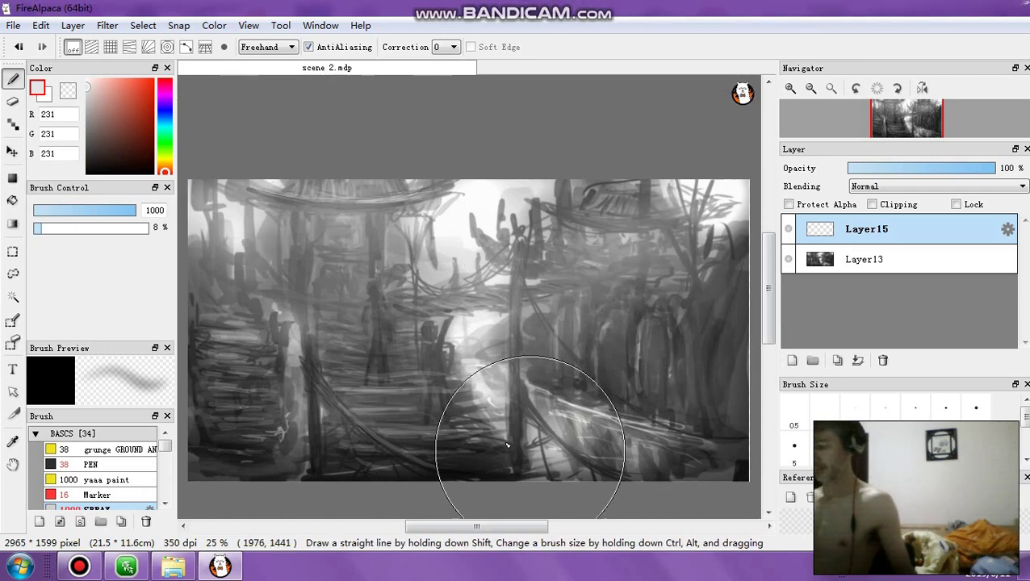
left_click(944, 168)
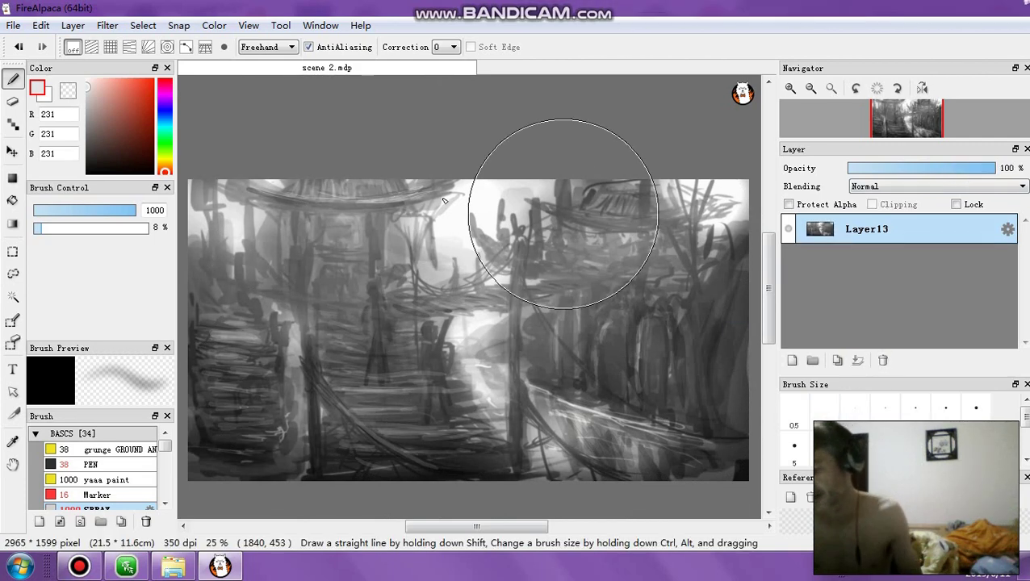
left_click(107, 25)
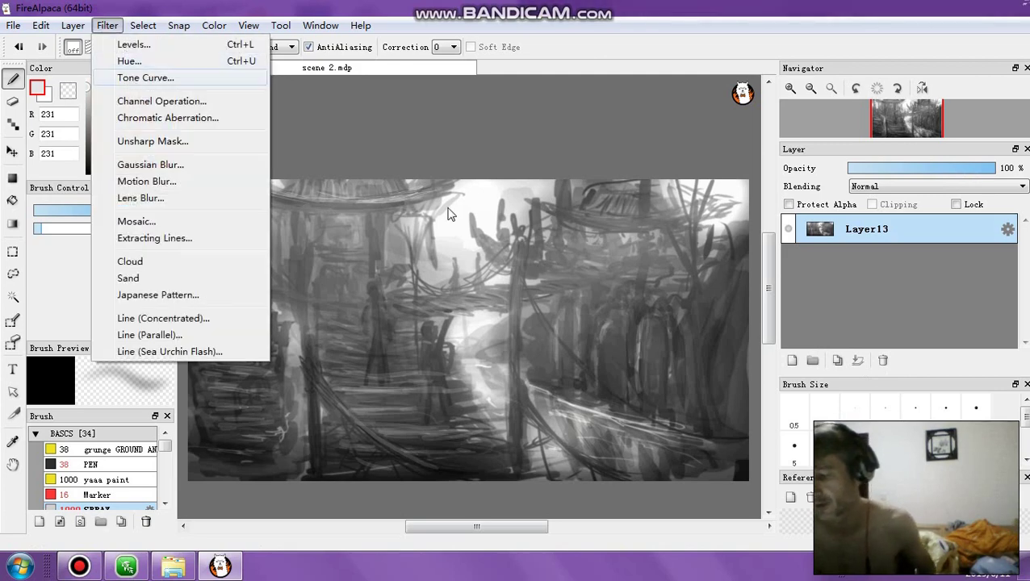
left_click(134, 78)
left_click_drag(685, 202, 721, 201)
left_click_drag(701, 95, 811, 264)
left_click_drag(833, 372, 830, 384)
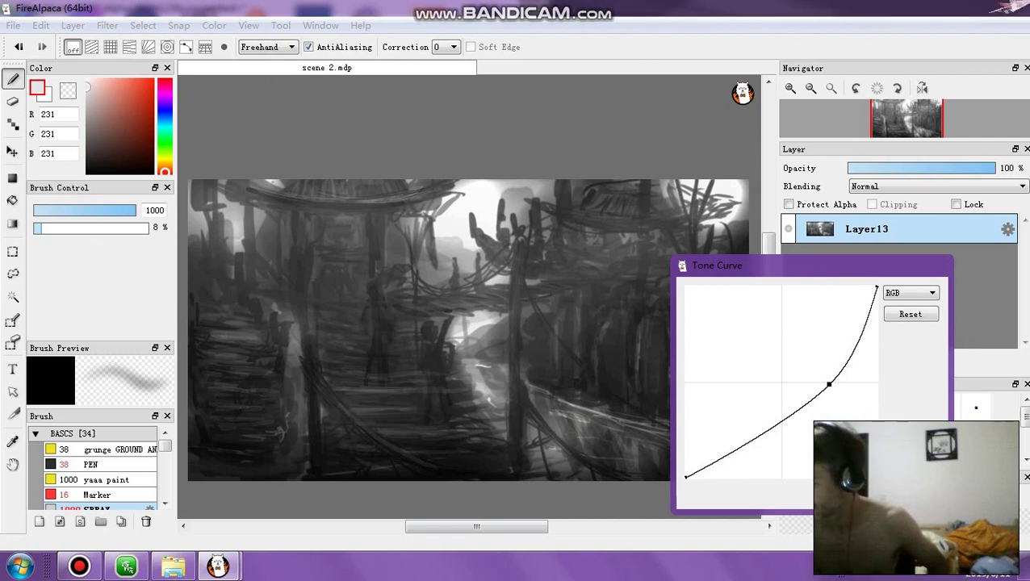
left_click(911, 493)
Step: Darken the upper copy of Layer13 by bending its Tone Curve downward, and set the Eraser to size 1000
left_click(107, 25)
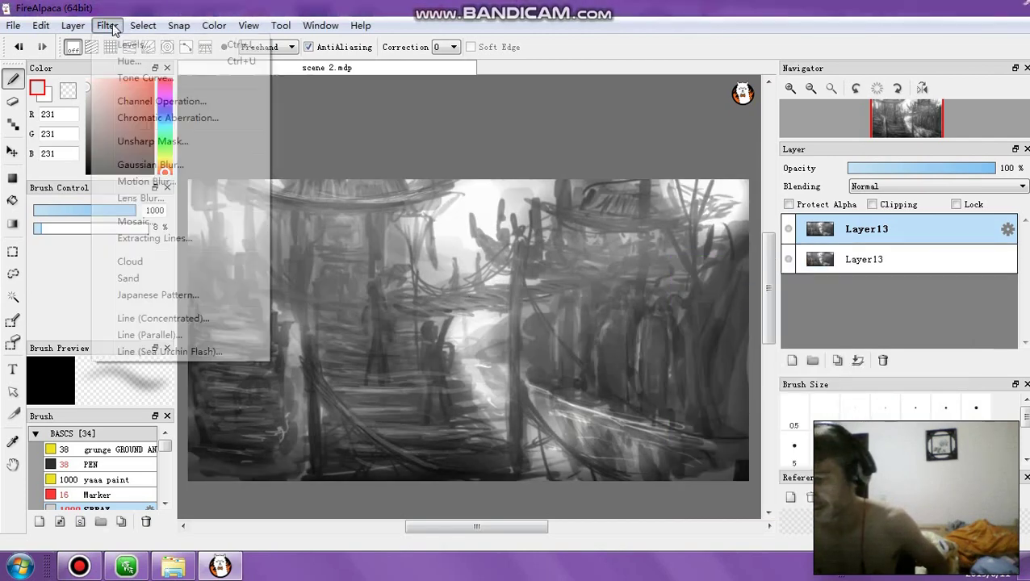
left_click(131, 78)
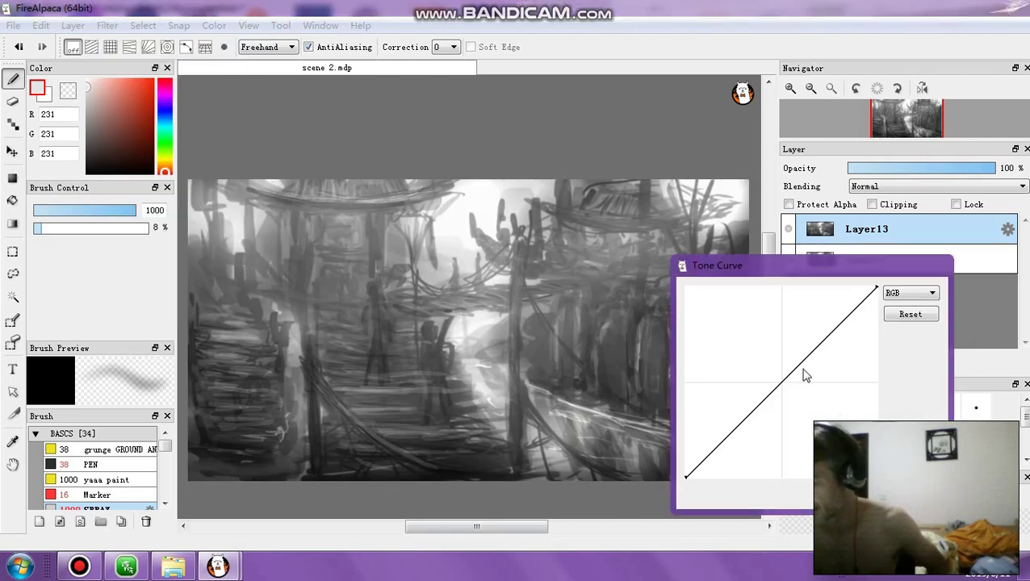
left_click_drag(798, 378, 851, 372)
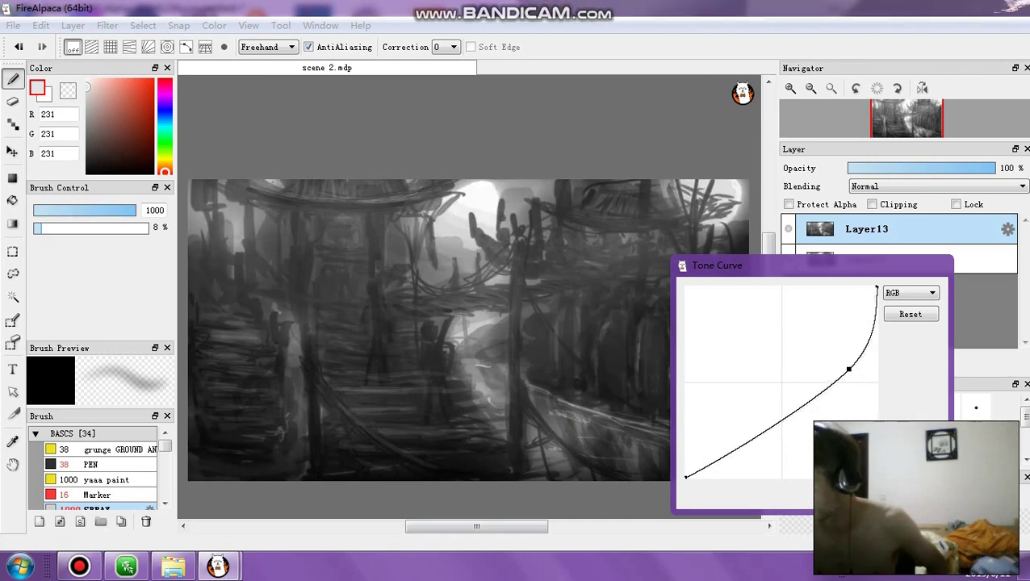
key("Return")
left_click(12, 101)
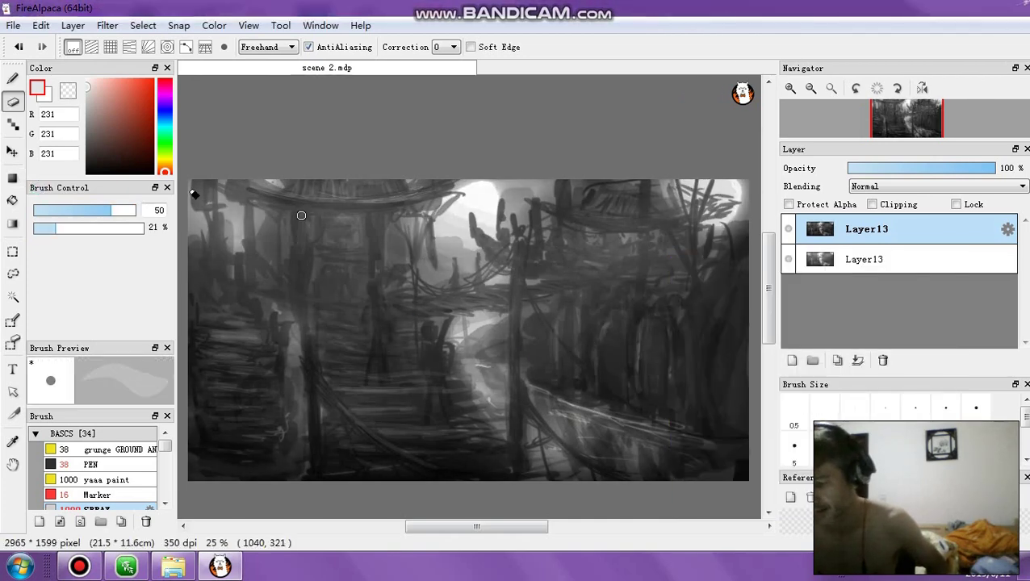
left_click_drag(111, 211, 136, 211)
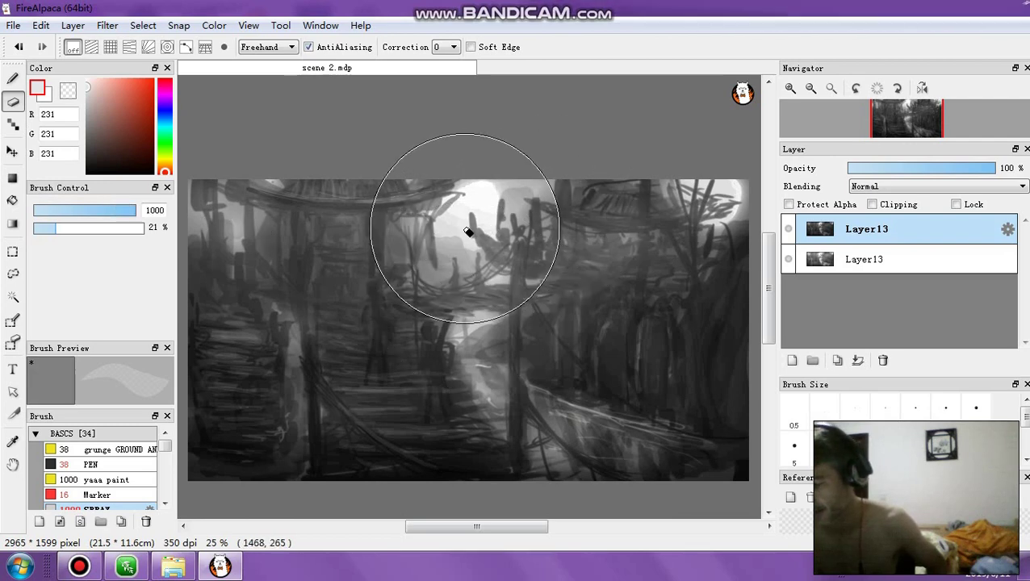
mouse_move(467, 231)
left_mouse_down()
mouse_move(501, 281)
mouse_move(508, 306)
left_mouse_up()
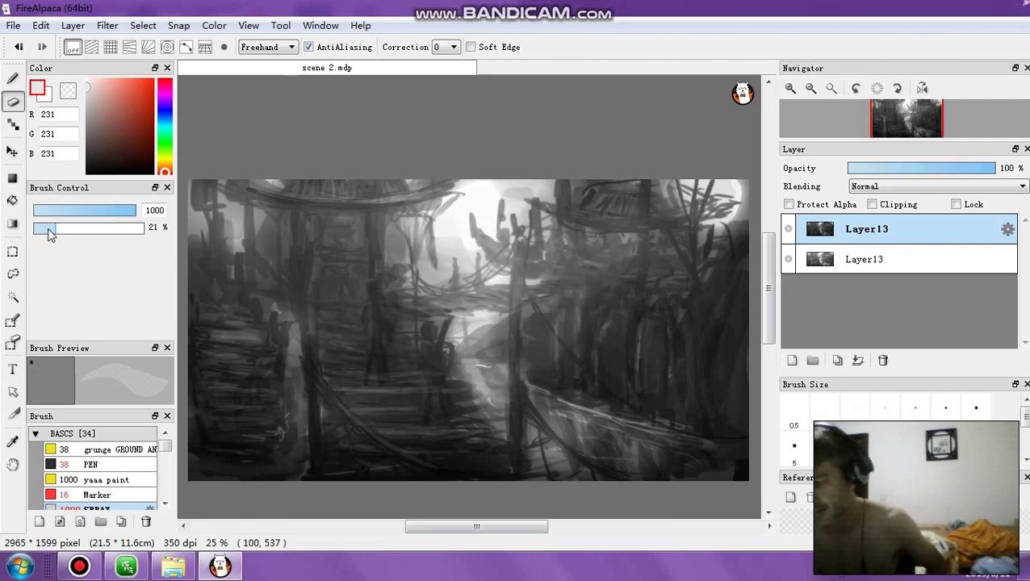
left_click(21, 48)
left_click(21, 48)
left_click(21, 49)
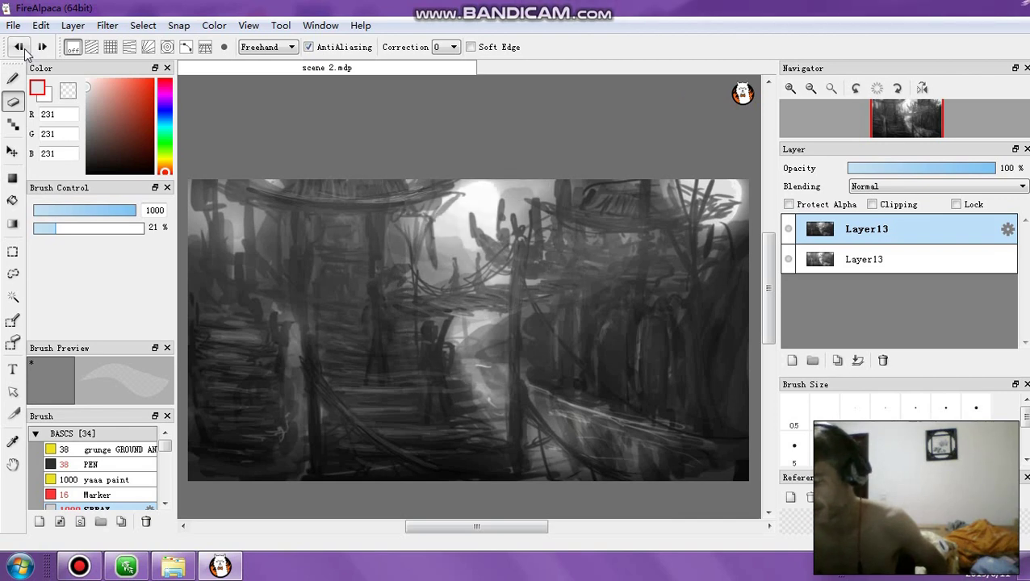
Step: Erase the darkened layer over the sky, upper areas and central path with a Soft Edge eraser at size 1000 and 14% opacity
left_click(471, 47)
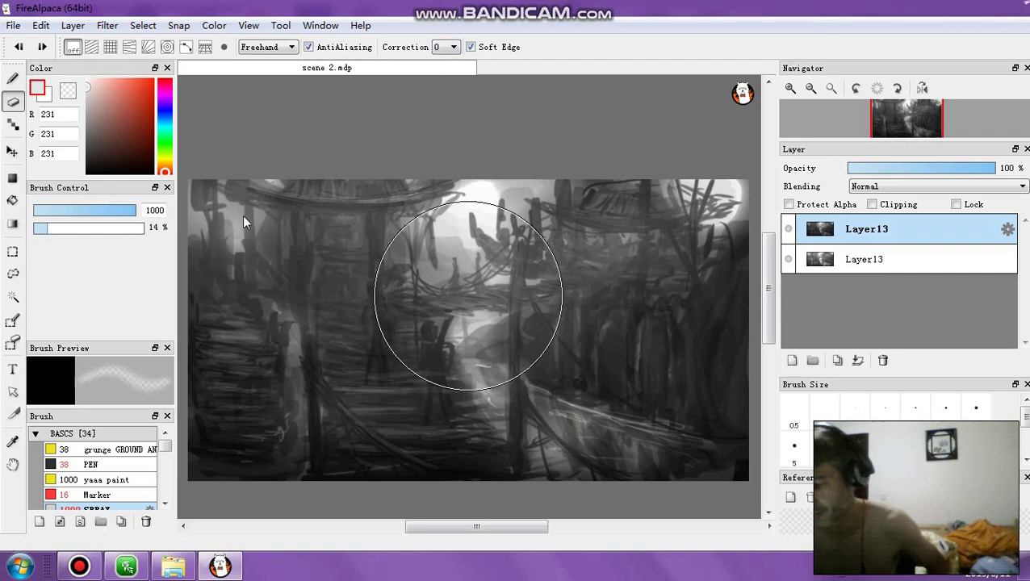
mouse_move(393, 219)
left_mouse_down()
mouse_move(427, 265)
mouse_move(428, 289)
mouse_move(449, 298)
mouse_move(516, 289)
mouse_move(535, 255)
mouse_move(538, 215)
mouse_move(497, 202)
mouse_move(448, 216)
left_mouse_up()
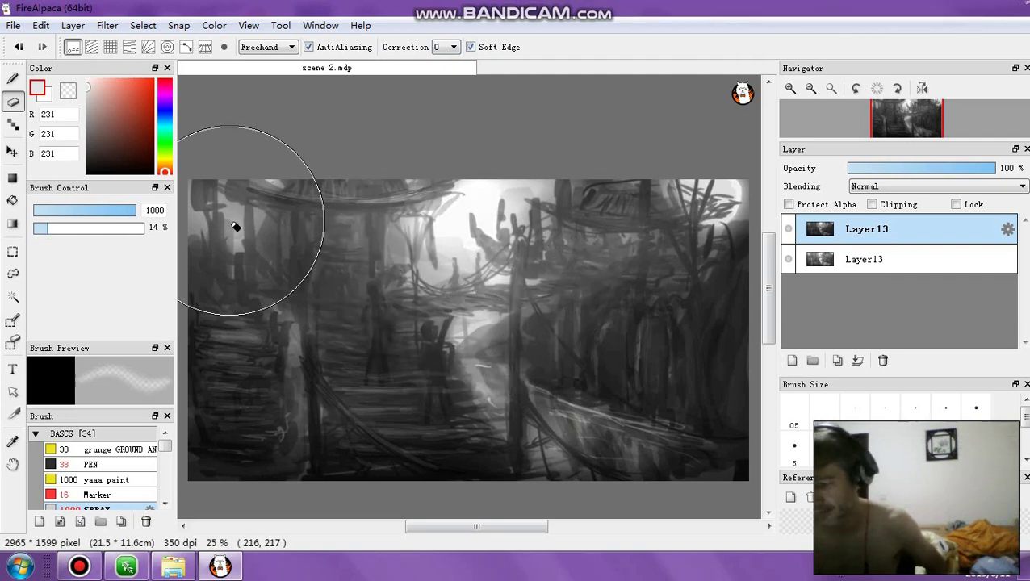
left_click_drag(232, 222, 286, 219)
mouse_move(539, 227)
left_mouse_down()
mouse_move(574, 236)
mouse_move(547, 207)
left_mouse_up()
mouse_move(713, 187)
left_mouse_down()
mouse_move(716, 198)
mouse_move(685, 222)
mouse_move(481, 348)
mouse_move(519, 406)
left_mouse_up()
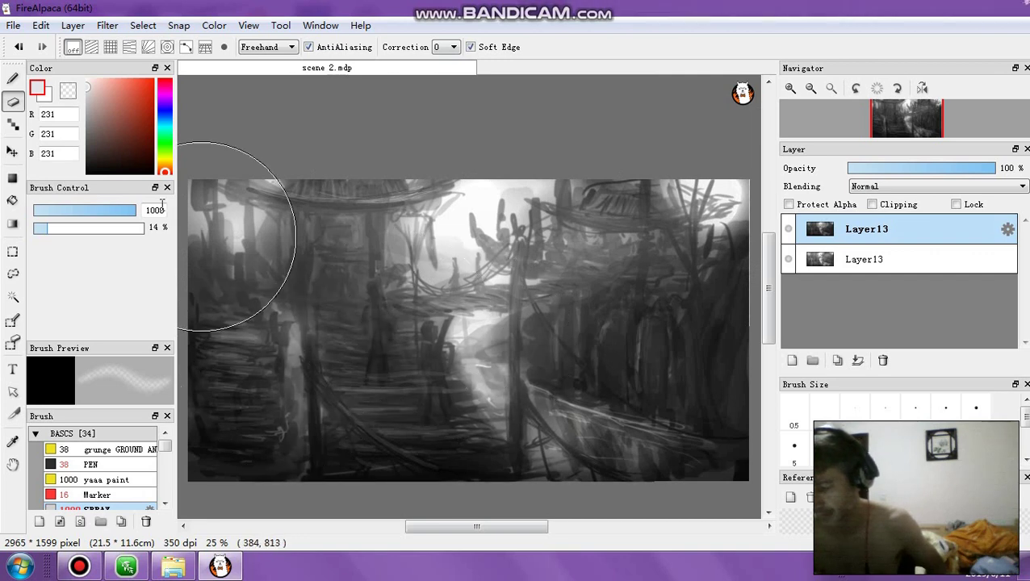
Step: Erase more of the darkened layer at 11% opacity using sizes 186 and 573, and merge it down
left_click_drag(126, 212, 136, 213)
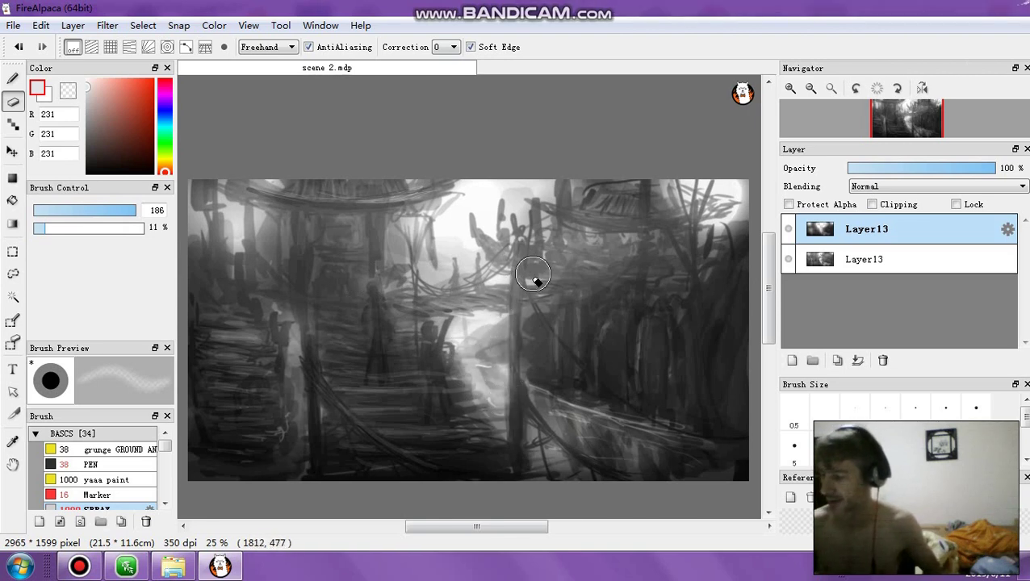
left_click(134, 210)
mouse_move(552, 334)
left_mouse_down()
mouse_move(569, 387)
mouse_move(593, 396)
mouse_move(620, 385)
mouse_move(609, 341)
mouse_move(624, 389)
mouse_move(624, 351)
mouse_move(653, 415)
mouse_move(691, 374)
mouse_move(655, 324)
mouse_move(607, 344)
mouse_move(591, 321)
mouse_move(580, 339)
mouse_move(587, 307)
mouse_move(493, 398)
mouse_move(530, 361)
mouse_move(542, 460)
mouse_move(333, 370)
mouse_move(265, 385)
mouse_move(275, 432)
mouse_move(257, 317)
mouse_move(275, 351)
mouse_move(240, 289)
mouse_move(271, 307)
mouse_move(256, 284)
mouse_move(280, 336)
mouse_move(286, 388)
mouse_move(365, 379)
mouse_move(365, 338)
mouse_move(405, 343)
mouse_move(453, 389)
mouse_move(346, 298)
mouse_move(252, 254)
mouse_move(297, 342)
mouse_move(391, 321)
mouse_move(355, 292)
mouse_move(361, 266)
mouse_move(328, 278)
mouse_move(382, 213)
mouse_move(431, 243)
mouse_move(255, 237)
mouse_move(214, 210)
mouse_move(424, 275)
mouse_move(499, 383)
mouse_move(646, 450)
mouse_move(641, 462)
mouse_move(518, 412)
mouse_move(496, 316)
mouse_move(534, 232)
mouse_move(702, 224)
mouse_move(647, 266)
mouse_move(675, 246)
mouse_move(663, 252)
mouse_move(657, 228)
mouse_move(496, 242)
mouse_move(493, 260)
mouse_move(429, 193)
mouse_move(338, 192)
left_mouse_up()
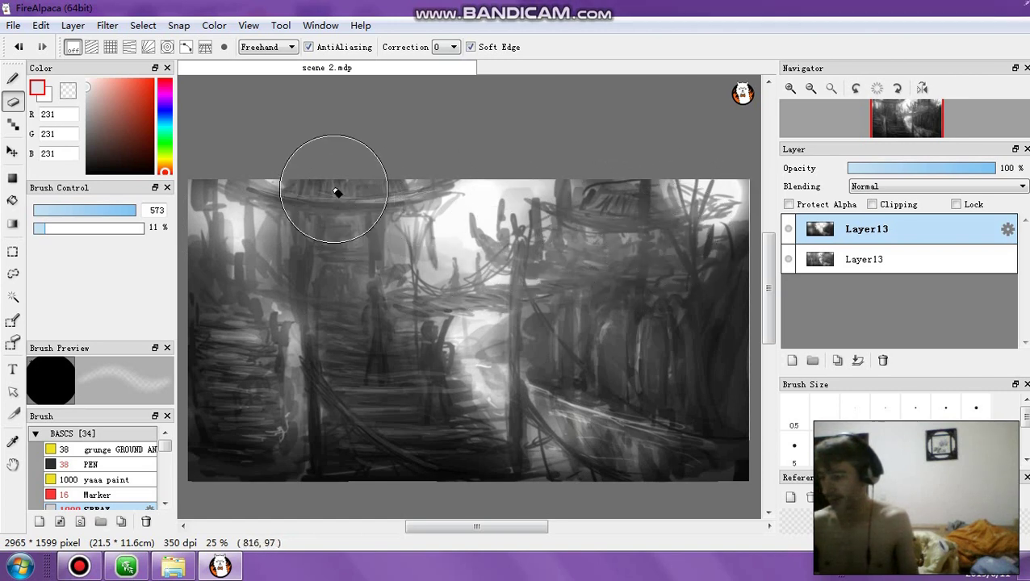
left_click(857, 360)
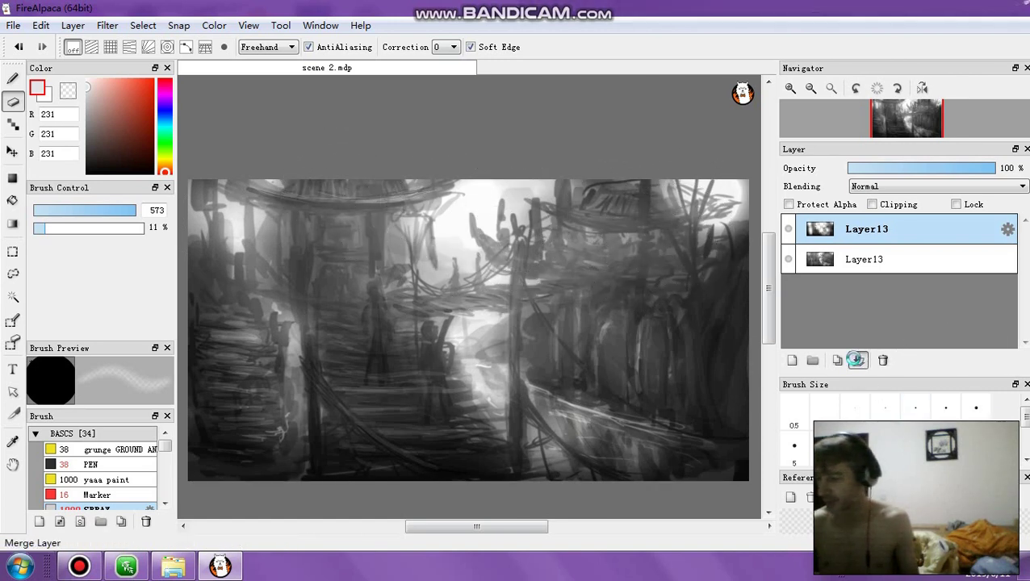
left_click(857, 360)
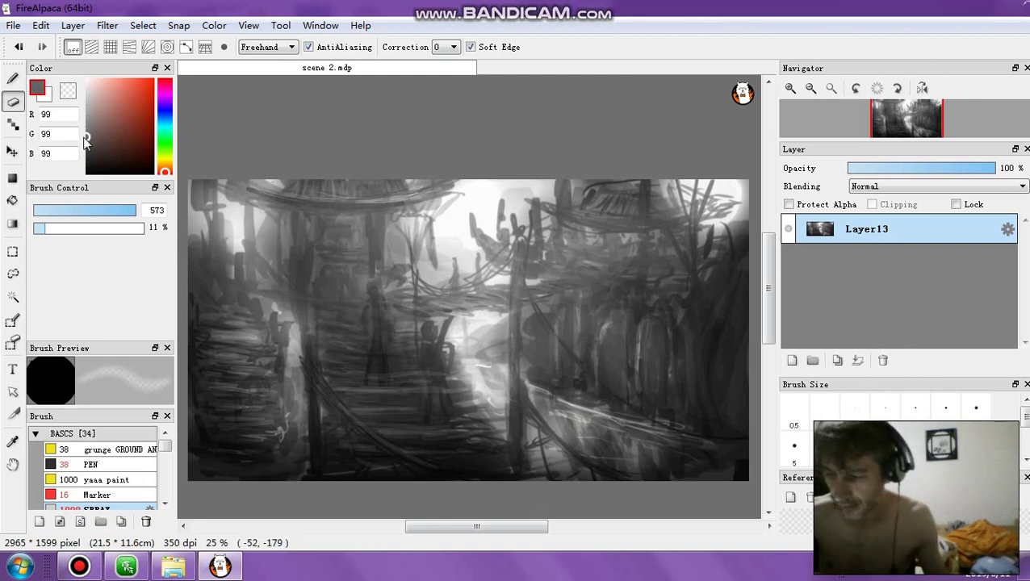
Step: Paint a dark standing figure on the steps with the PEN brush at size 22 and 59% opacity in dark gray (31)
left_click(45, 210)
left_click(123, 464)
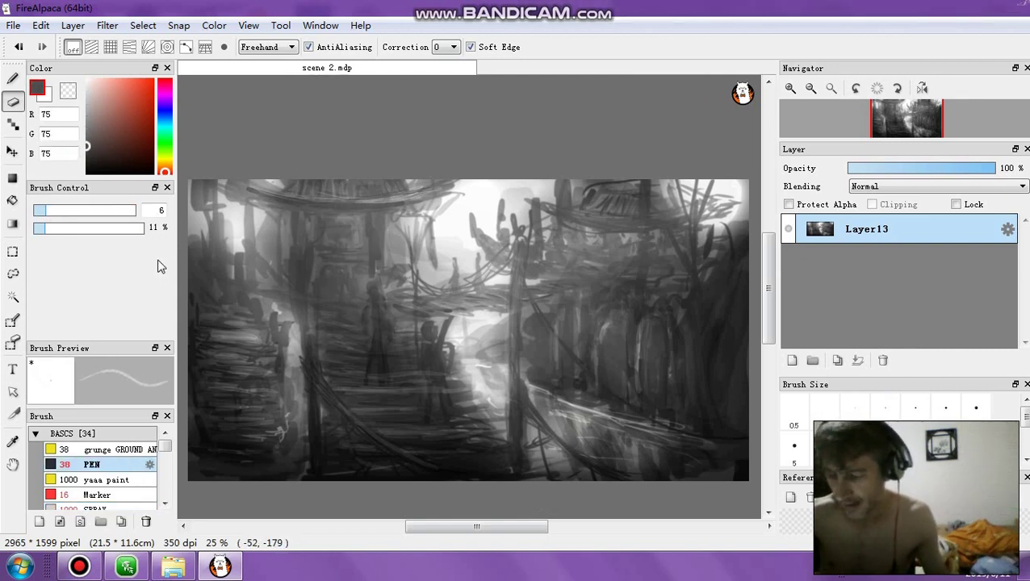
left_click(105, 229)
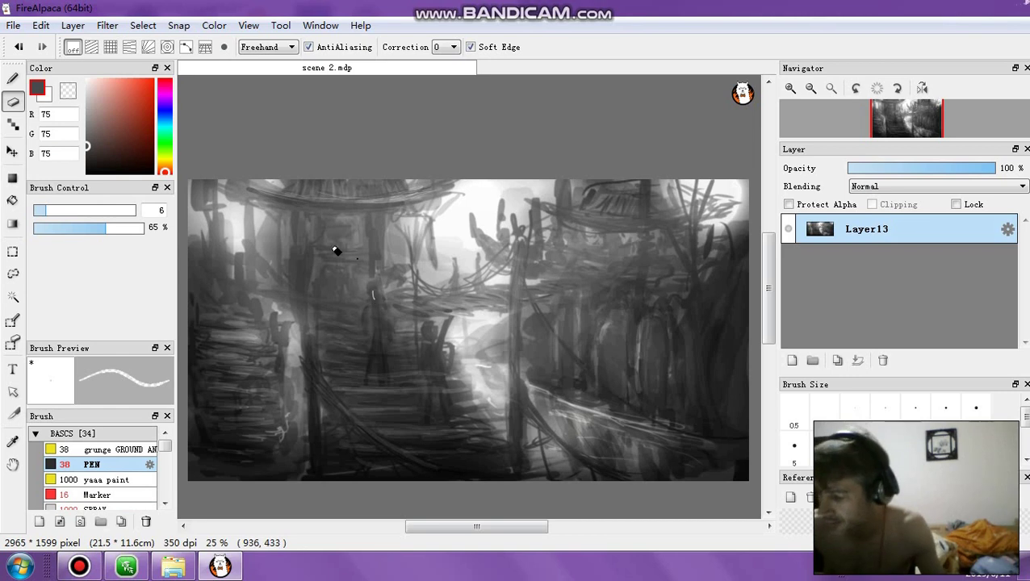
left_click(12, 78)
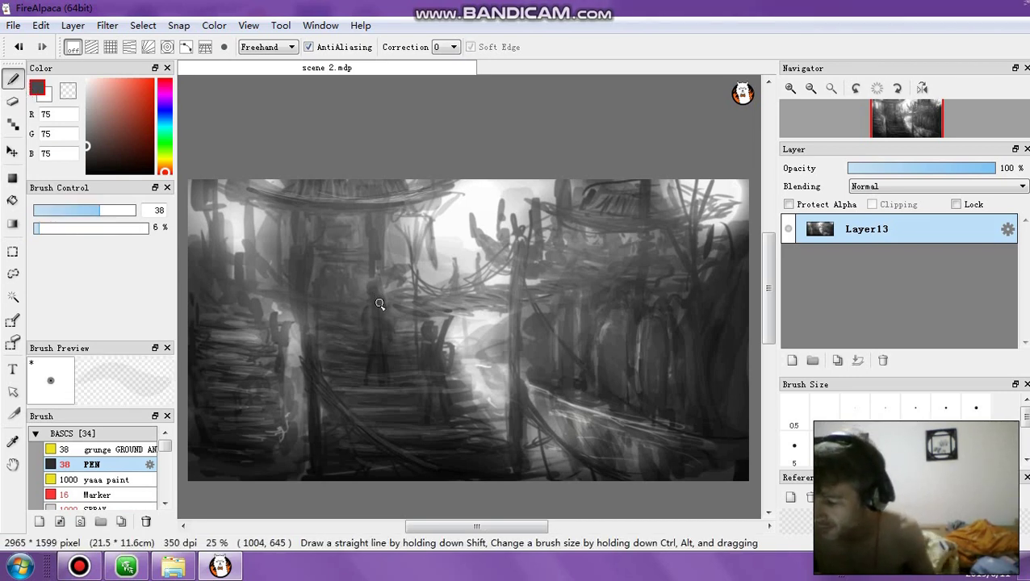
left_click(100, 229)
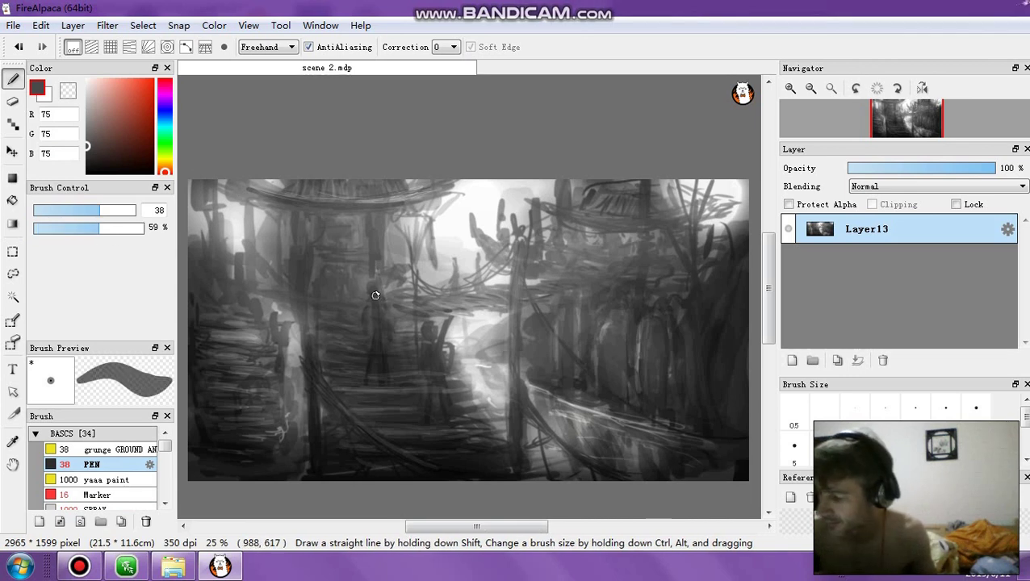
left_click(79, 210)
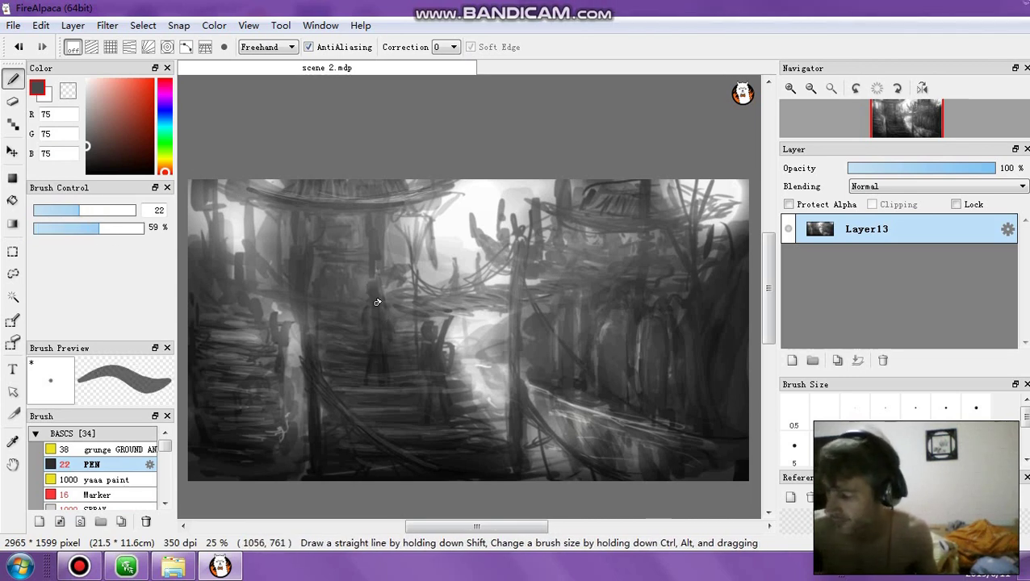
left_click(87, 143)
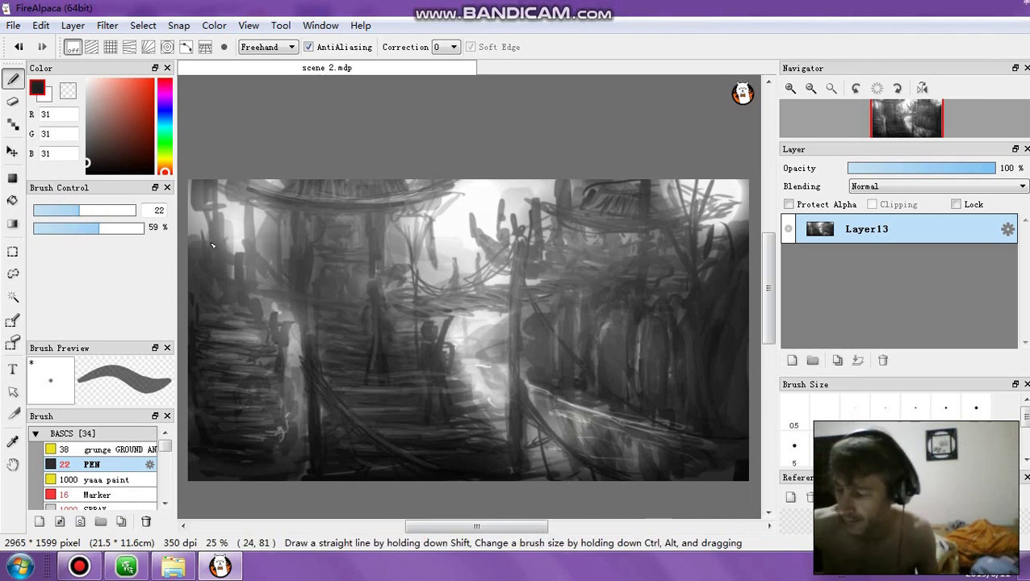
mouse_move(374, 288)
left_mouse_down()
mouse_move(373, 366)
mouse_move(378, 293)
mouse_move(380, 336)
mouse_move(378, 306)
left_mouse_up()
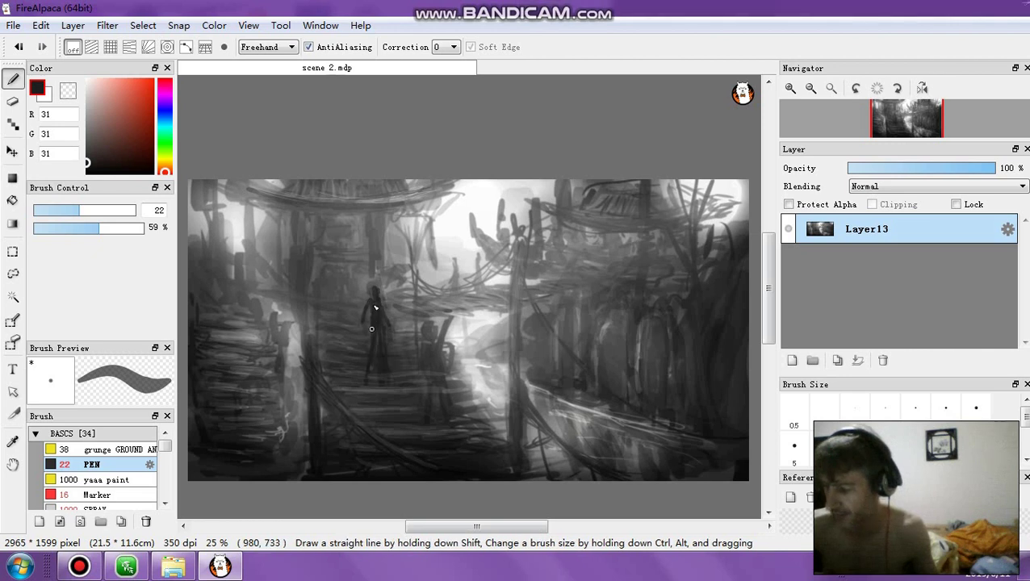
left_click_drag(377, 304, 387, 301)
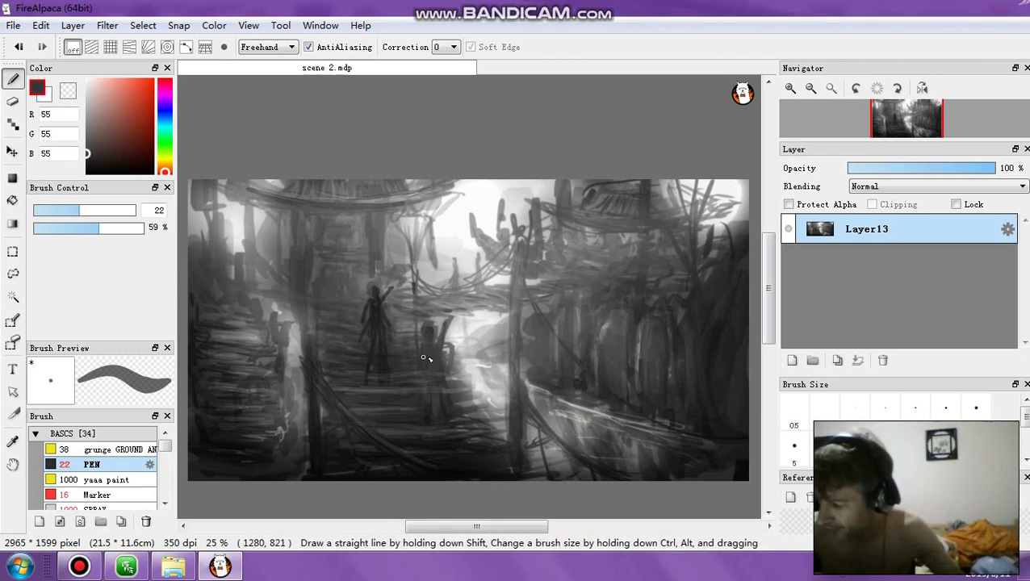
Step: Darken the second figure in near-black gray (29) and add fine lighter lines to both figures with the pen at size 4.1
left_click(87, 165)
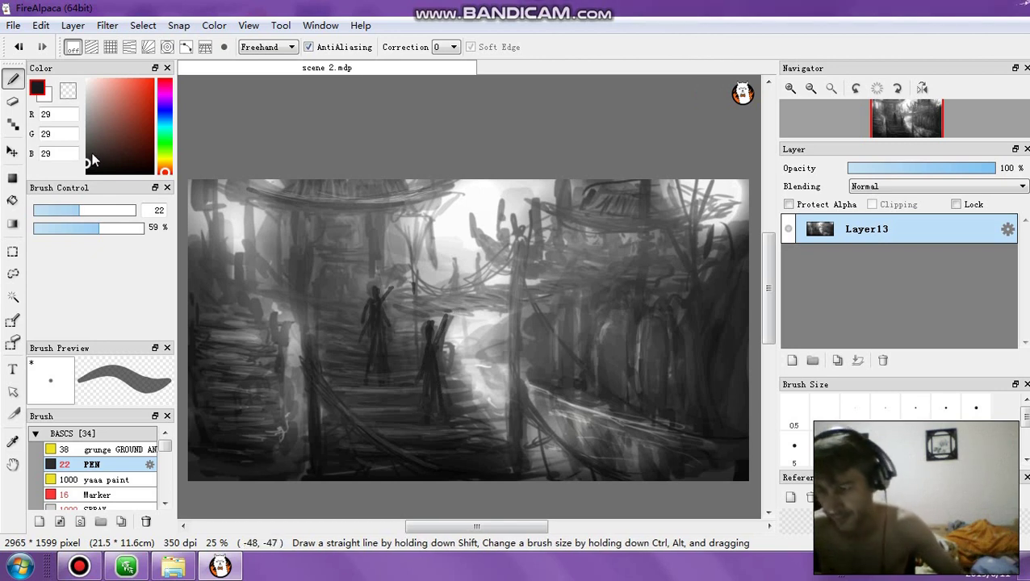
left_click_drag(44, 206, 36, 210)
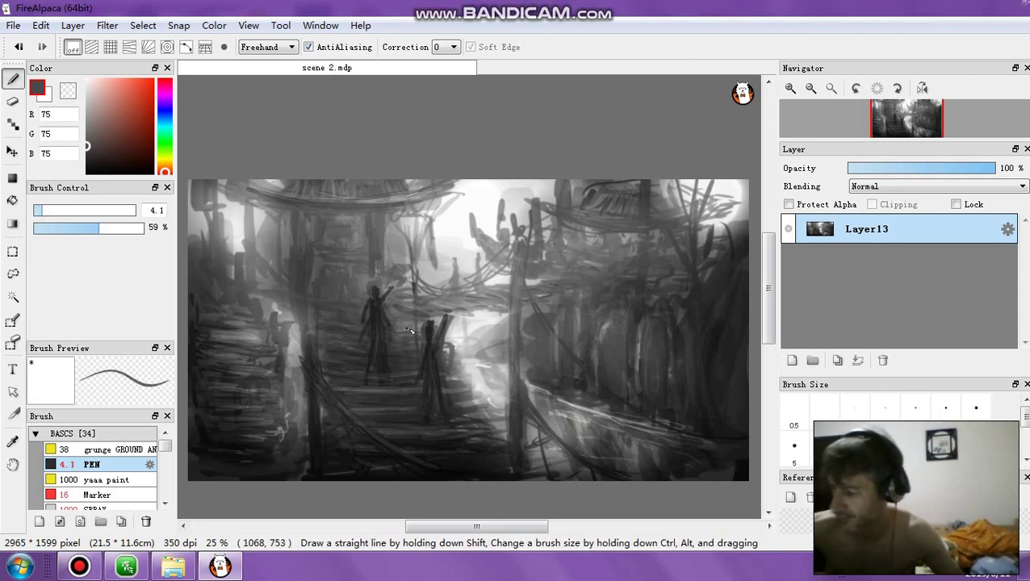
left_click(87, 133)
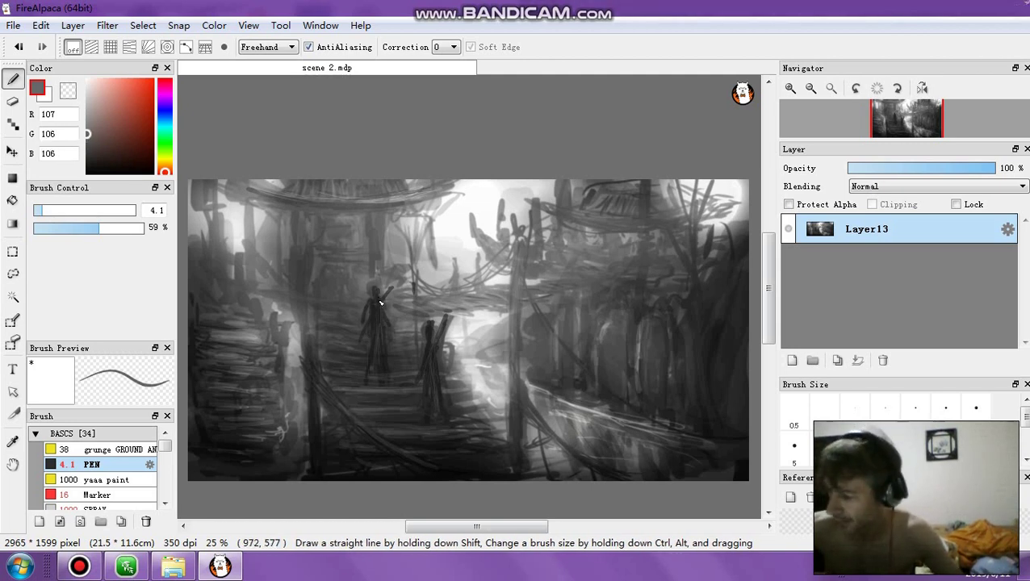
left_click_drag(382, 296, 364, 334)
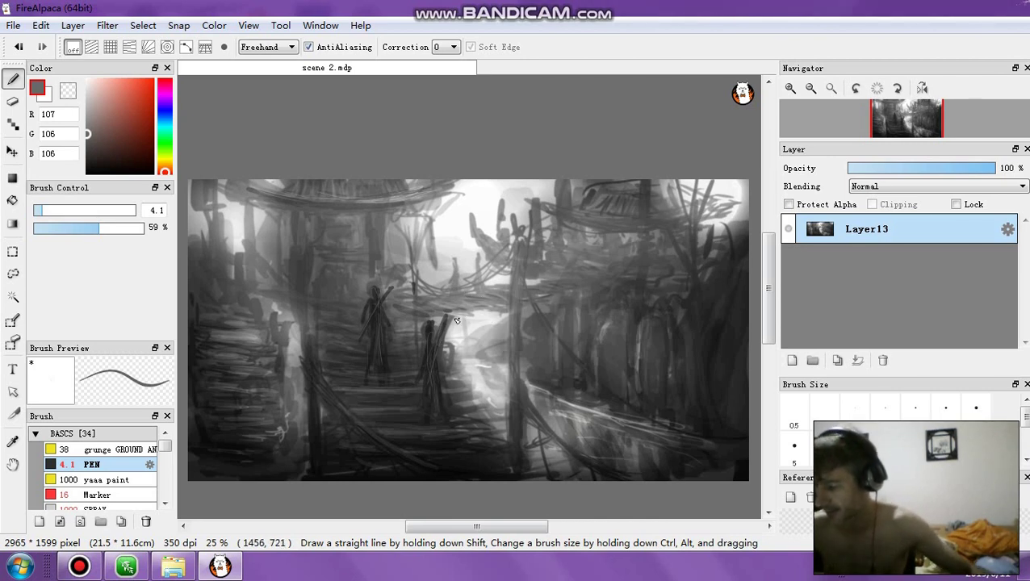
left_click_drag(446, 392, 449, 331)
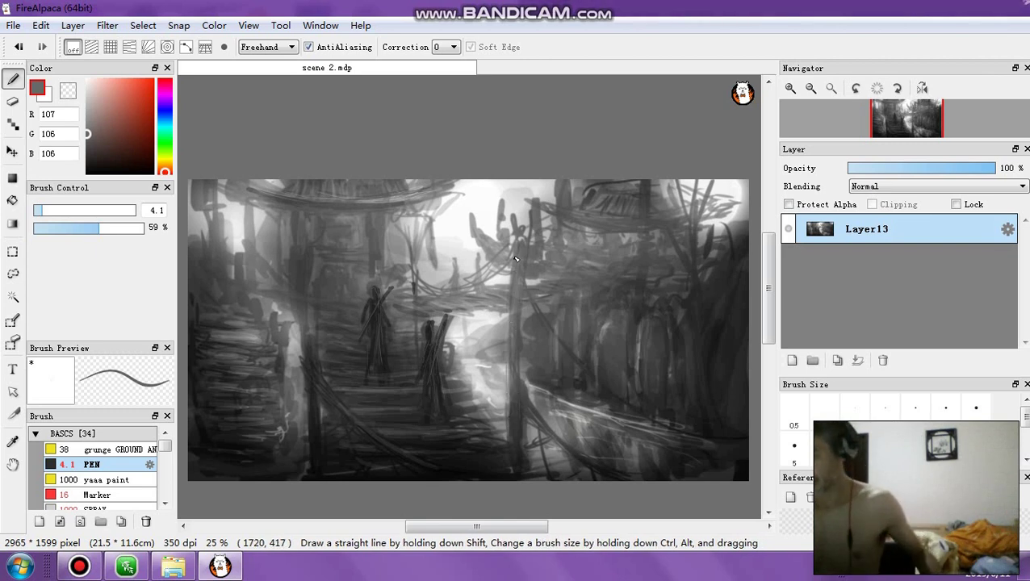
Step: Paint faint gray touches around the central post and bright path with the pen at sizes 17, 5.2 and 38, at 8%, 16% and 10% opacity
left_click(68, 210)
left_click(38, 228)
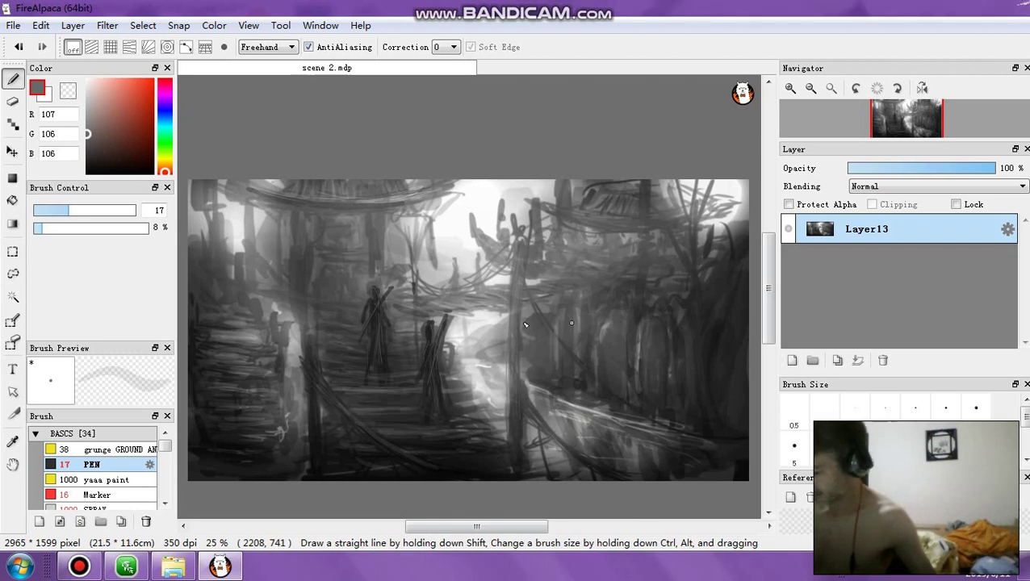
left_click(50, 226)
left_click(44, 210)
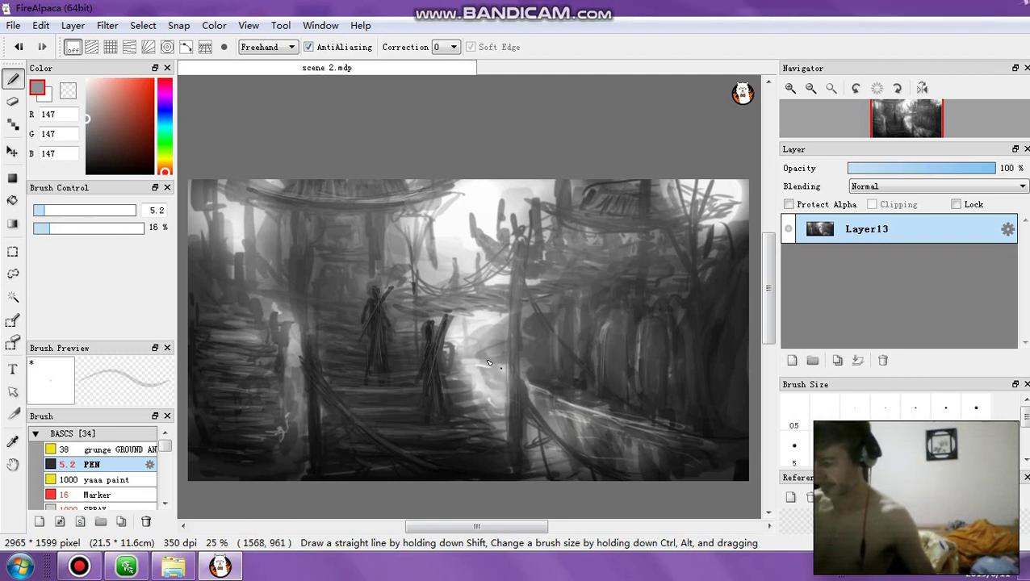
left_click(99, 210)
left_click(45, 227)
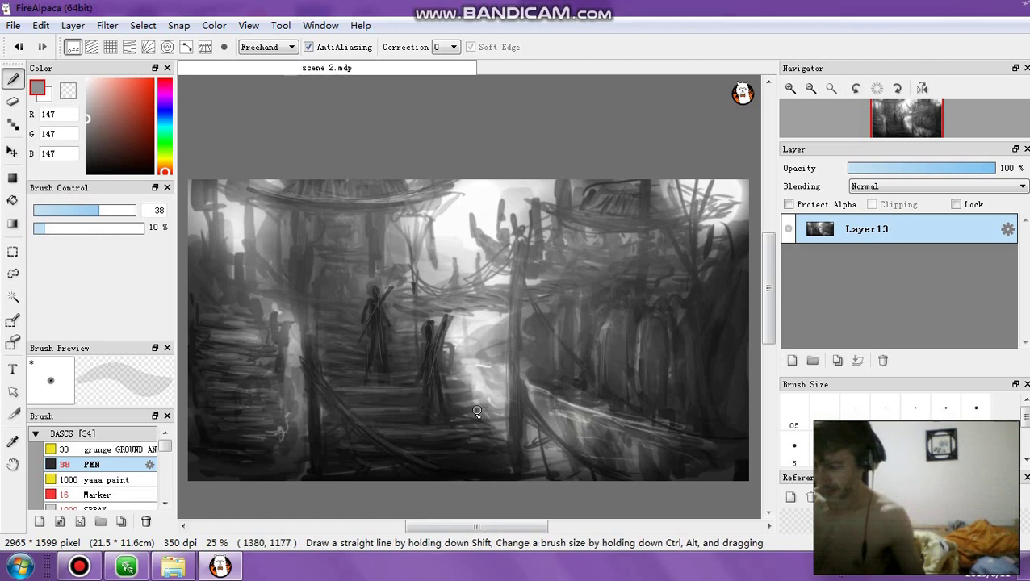
Step: Spray soft mist over the figures and lower scene in light gray (171, 169, 169) with the SPRAY brush at size 268 and 8% opacity
left_click(95, 509)
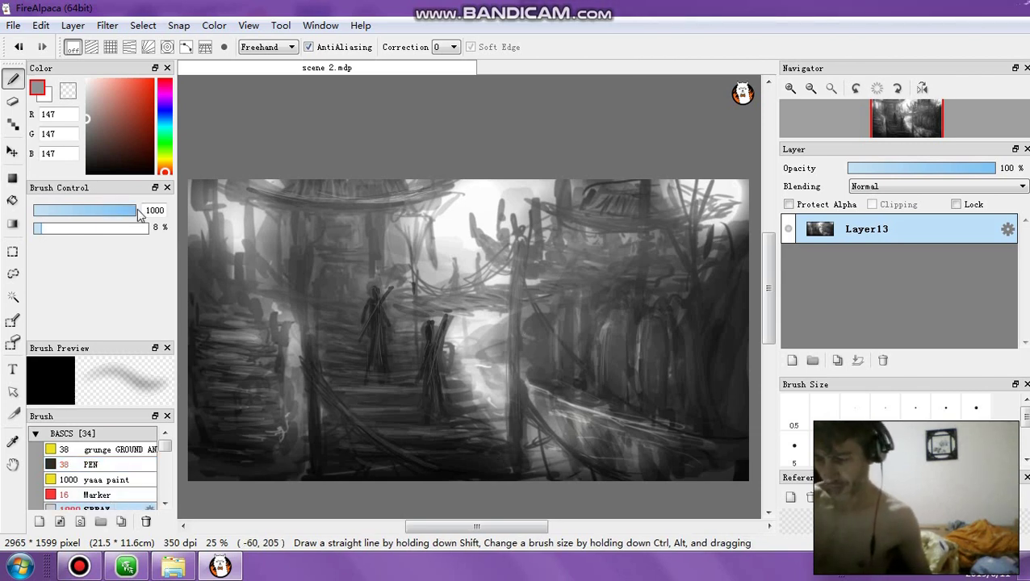
left_click(87, 109)
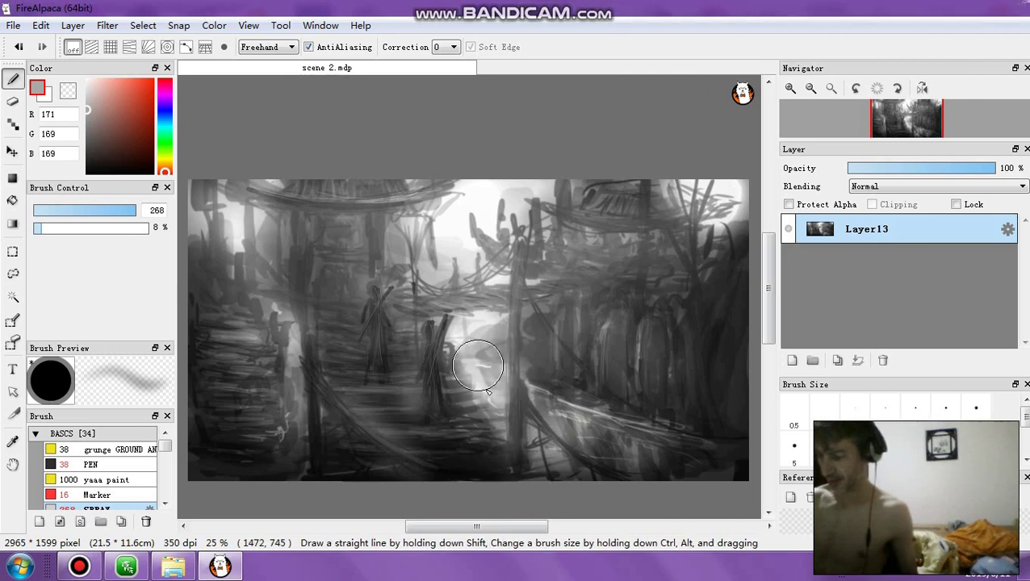
mouse_move(541, 455)
left_mouse_down()
mouse_move(601, 467)
mouse_move(559, 433)
left_mouse_up()
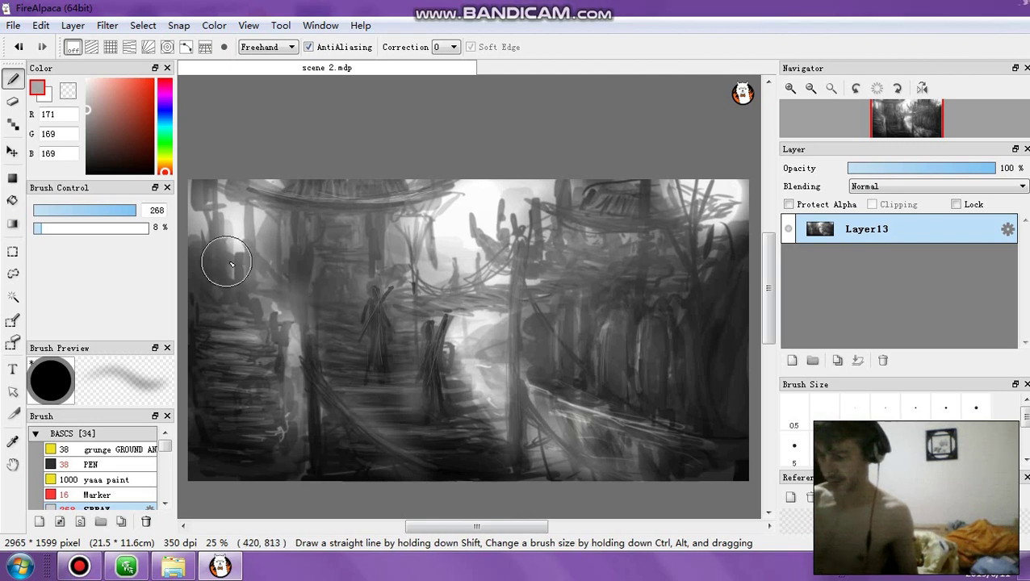
Step: Spray one more faint mist stroke over the right-hand buildings in light gray (171, 169, 169) at size 268 and 8% opacity
mouse_move(598, 315)
left_mouse_down()
mouse_move(638, 286)
mouse_move(604, 248)
mouse_move(653, 281)
left_mouse_up()
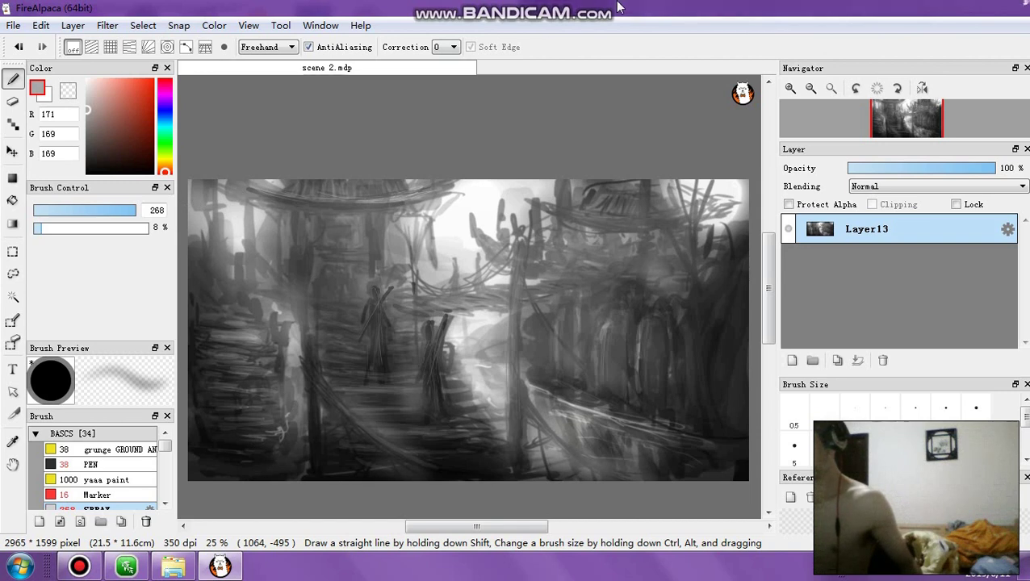
mouse_move(618, 8)
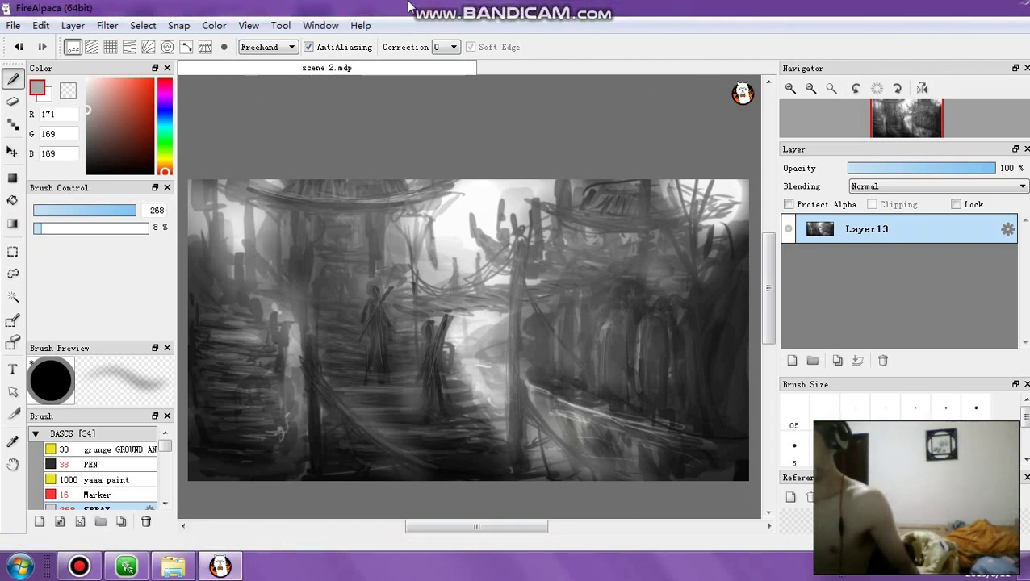
mouse_move(411, 6)
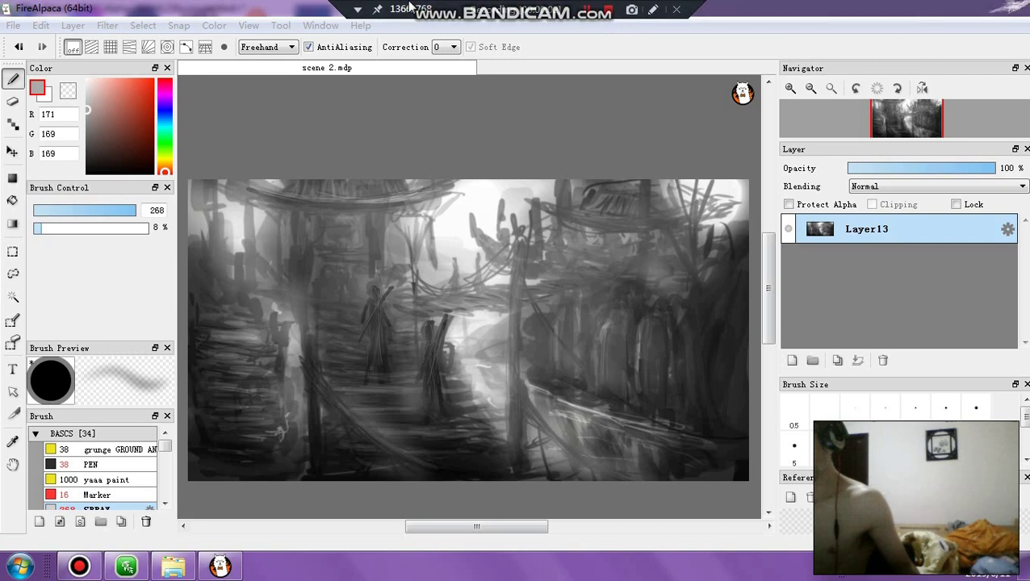
Step: Deepen the painting slightly with Levels by nudging the input black point up and the midtone point a touch toward the dark end
left_click(108, 25)
left_click(131, 44)
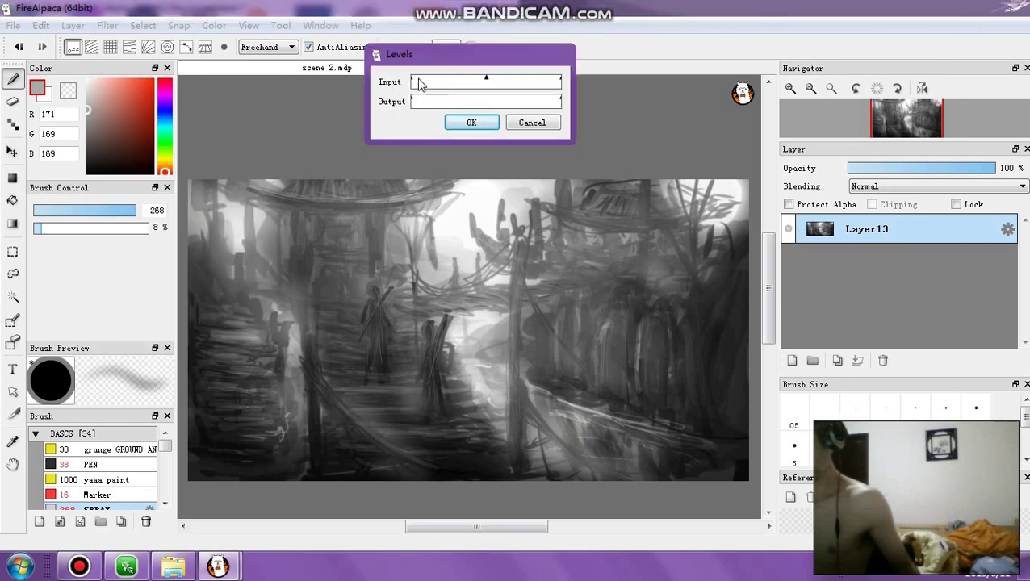
left_click_drag(411, 79, 412, 79)
left_click_drag(561, 79, 567, 79)
left_click_drag(485, 79, 485, 81)
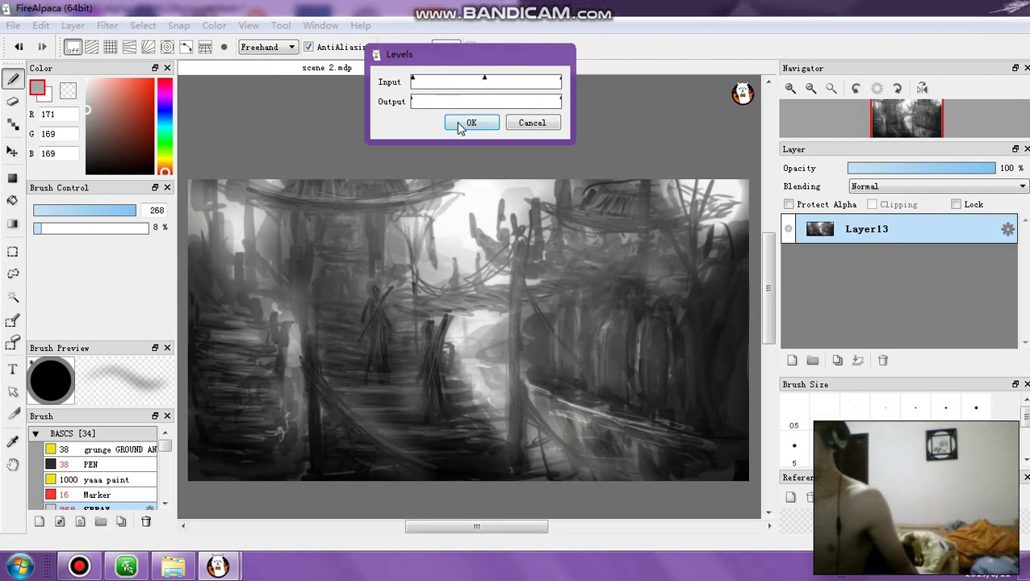
left_click(465, 123)
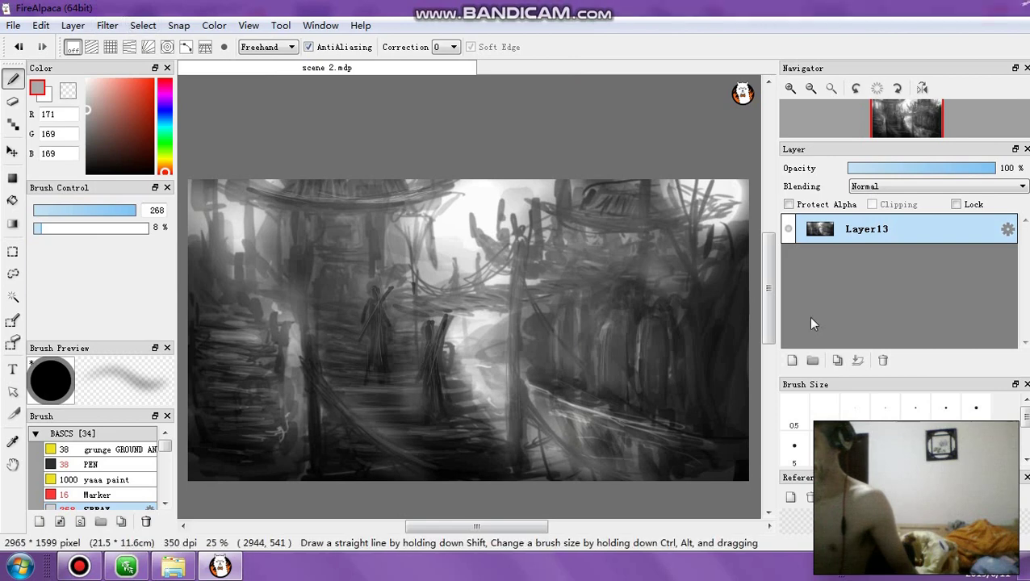
Step: Duplicate the painting layer and strongly darken the copy with a Tone Curve bent down in the brighter midtones
left_click(837, 360)
left_click(107, 25)
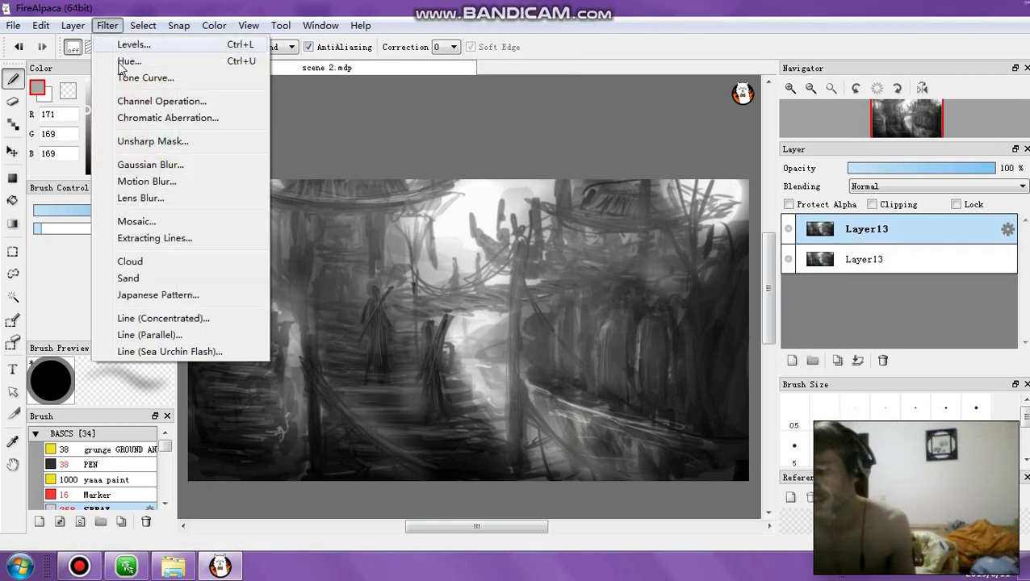
left_click(124, 80)
left_click_drag(798, 364, 825, 393)
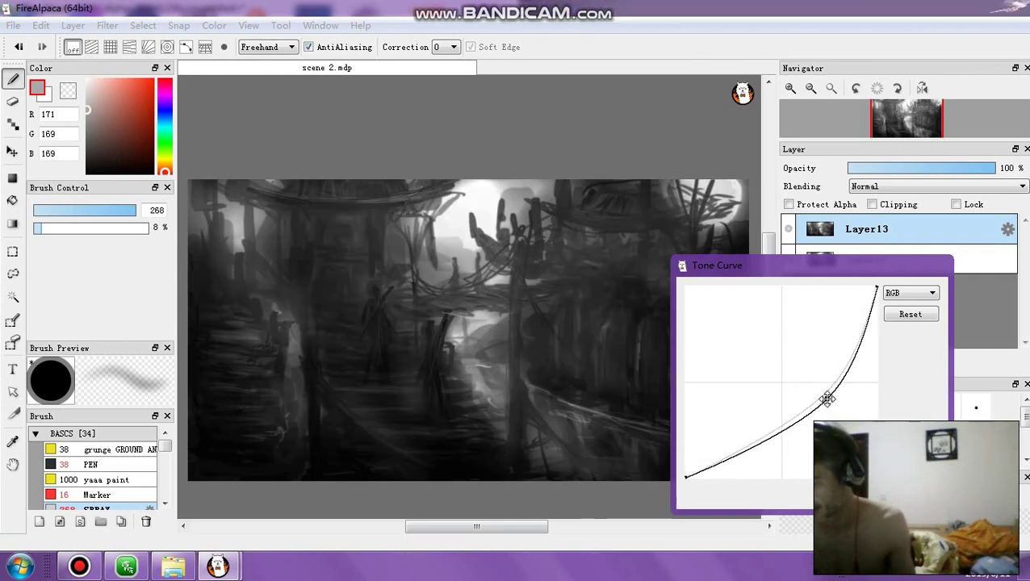
mouse_move(827, 399)
left_mouse_down()
mouse_move(828, 413)
mouse_move(801, 418)
mouse_move(832, 416)
mouse_move(841, 394)
mouse_move(830, 410)
left_mouse_up()
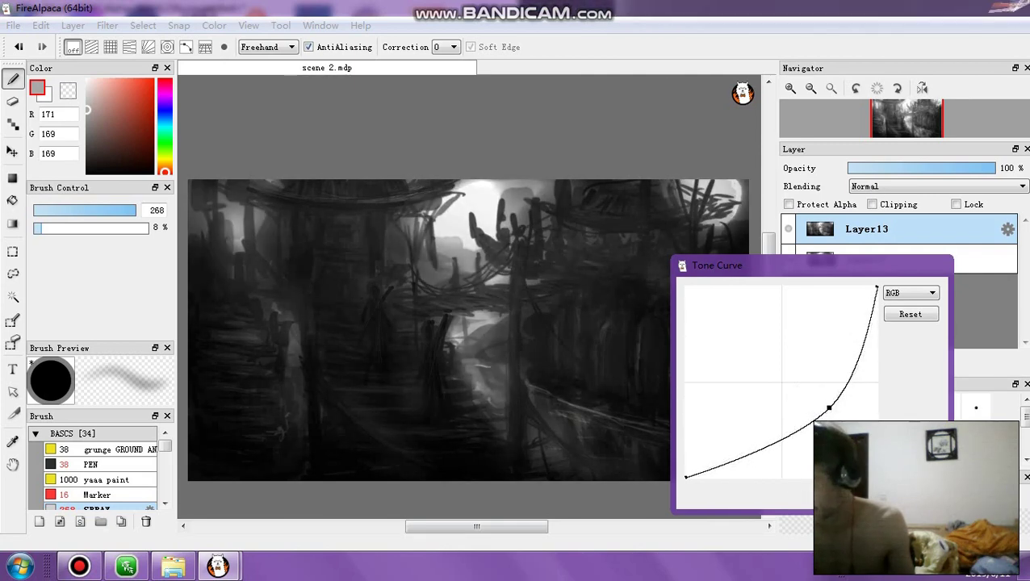
key("Return")
Step: Softly erase the darkened copy over the lit areas with the eraser at size 1000 and 12% opacity, and merge it down
left_click(12, 101)
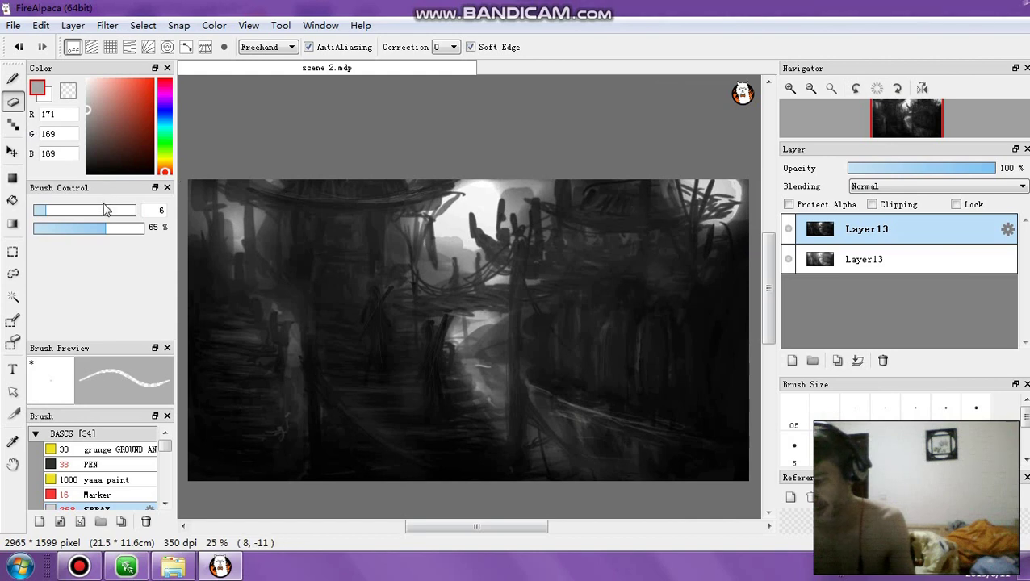
left_click_drag(104, 208, 231, 216)
mouse_move(402, 209)
left_mouse_down()
mouse_move(419, 318)
mouse_move(406, 276)
left_mouse_up()
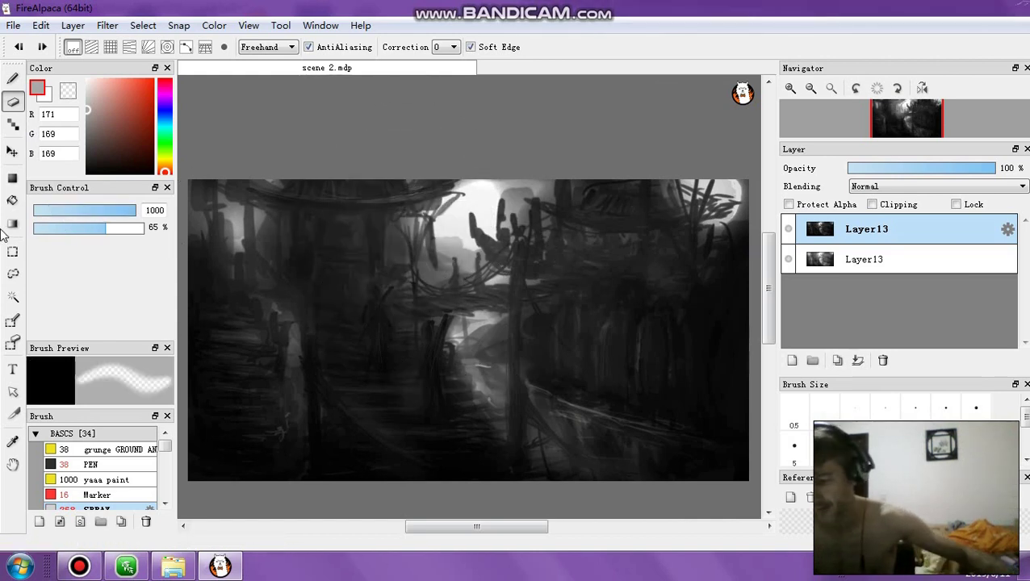
key("ctrl+z")
left_click(46, 228)
mouse_move(193, 226)
left_mouse_down()
mouse_move(223, 236)
mouse_move(226, 207)
left_mouse_up()
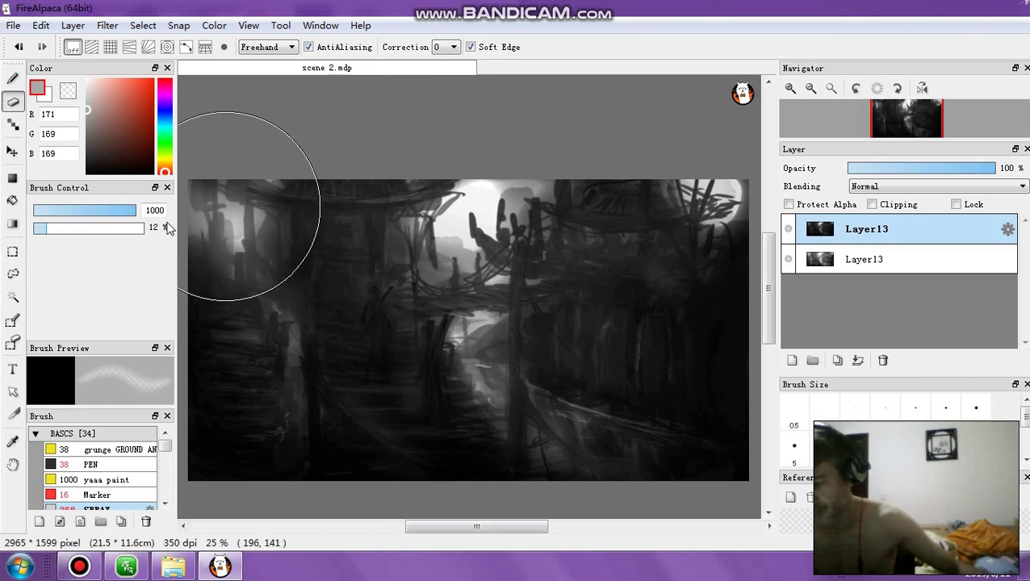
left_click_drag(102, 211, 245, 208)
mouse_move(429, 222)
left_mouse_down()
mouse_move(434, 249)
mouse_move(398, 209)
mouse_move(379, 213)
mouse_move(350, 198)
mouse_move(362, 251)
mouse_move(350, 273)
mouse_move(354, 305)
mouse_move(426, 333)
mouse_move(407, 336)
mouse_move(475, 329)
mouse_move(512, 309)
mouse_move(535, 315)
mouse_move(556, 289)
mouse_move(625, 314)
mouse_move(689, 274)
mouse_move(692, 220)
mouse_move(632, 207)
mouse_move(565, 212)
mouse_move(563, 188)
mouse_move(471, 221)
mouse_move(305, 171)
mouse_move(232, 239)
mouse_move(243, 293)
mouse_move(244, 282)
mouse_move(223, 273)
mouse_move(287, 385)
mouse_move(264, 458)
mouse_move(235, 479)
mouse_move(350, 396)
mouse_move(362, 320)
mouse_move(400, 322)
mouse_move(435, 392)
mouse_move(511, 464)
mouse_move(543, 471)
mouse_move(493, 383)
mouse_move(550, 393)
mouse_move(580, 422)
mouse_move(672, 434)
mouse_move(724, 403)
mouse_move(366, 326)
mouse_move(351, 353)
mouse_move(295, 356)
mouse_move(300, 393)
mouse_move(363, 435)
mouse_move(403, 450)
mouse_move(418, 432)
mouse_move(391, 359)
mouse_move(335, 293)
mouse_move(298, 214)
mouse_move(257, 191)
mouse_move(268, 269)
mouse_move(302, 297)
mouse_move(315, 352)
mouse_move(313, 237)
mouse_move(482, 281)
mouse_move(547, 404)
mouse_move(368, 423)
mouse_move(664, 299)
mouse_move(598, 360)
mouse_move(573, 352)
mouse_move(696, 388)
mouse_move(715, 306)
mouse_move(708, 223)
mouse_move(487, 203)
mouse_move(483, 223)
mouse_move(218, 315)
mouse_move(345, 432)
mouse_move(607, 437)
mouse_move(697, 278)
mouse_move(727, 290)
mouse_move(687, 390)
mouse_move(444, 352)
mouse_move(401, 419)
mouse_move(336, 379)
mouse_move(352, 380)
mouse_move(290, 396)
left_mouse_up()
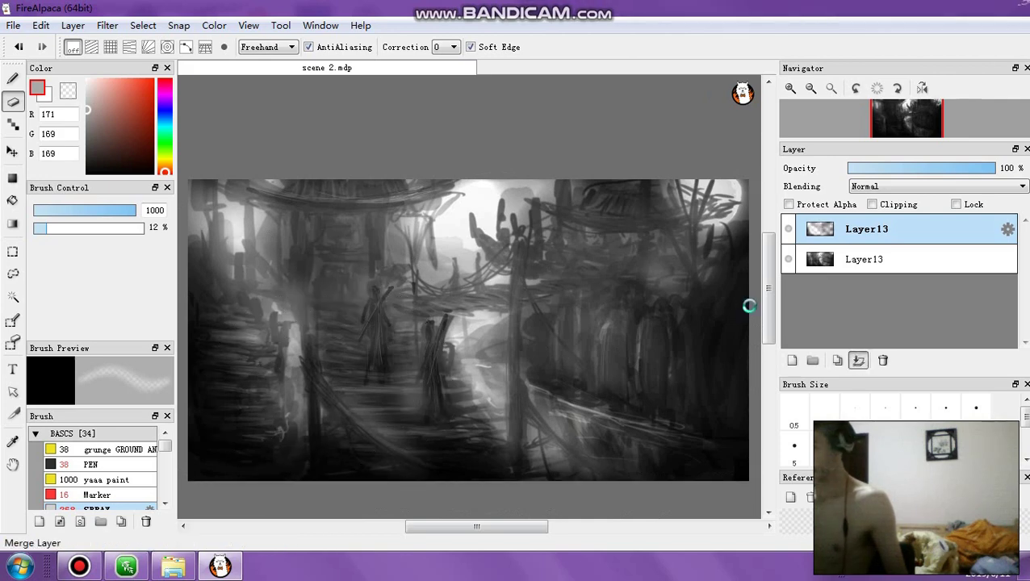
Step: Adjust the merged layer with Levels, raising the output black level and slightly raising the input black point
left_click(108, 25)
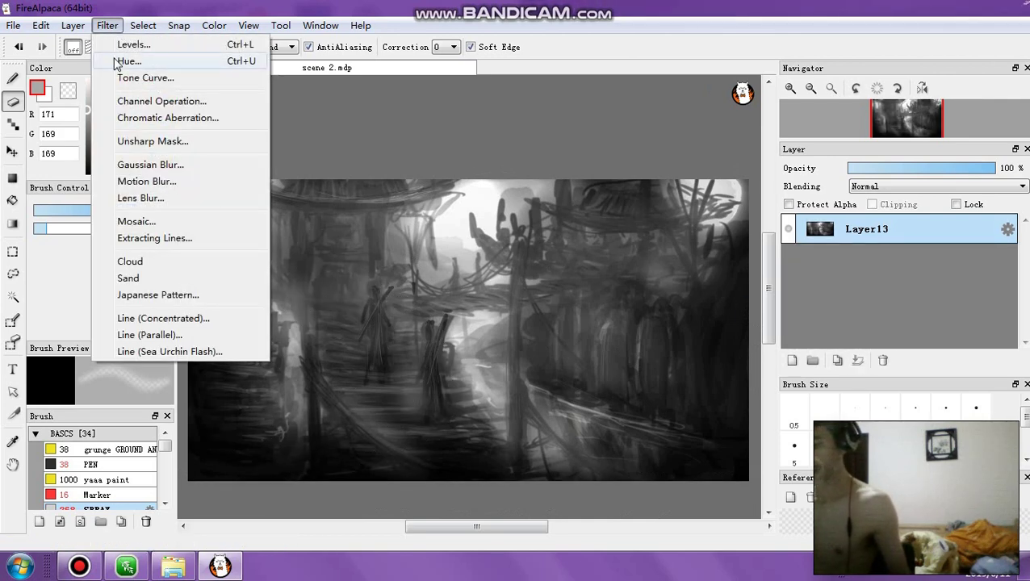
left_click(125, 46)
left_click_drag(413, 101, 420, 101)
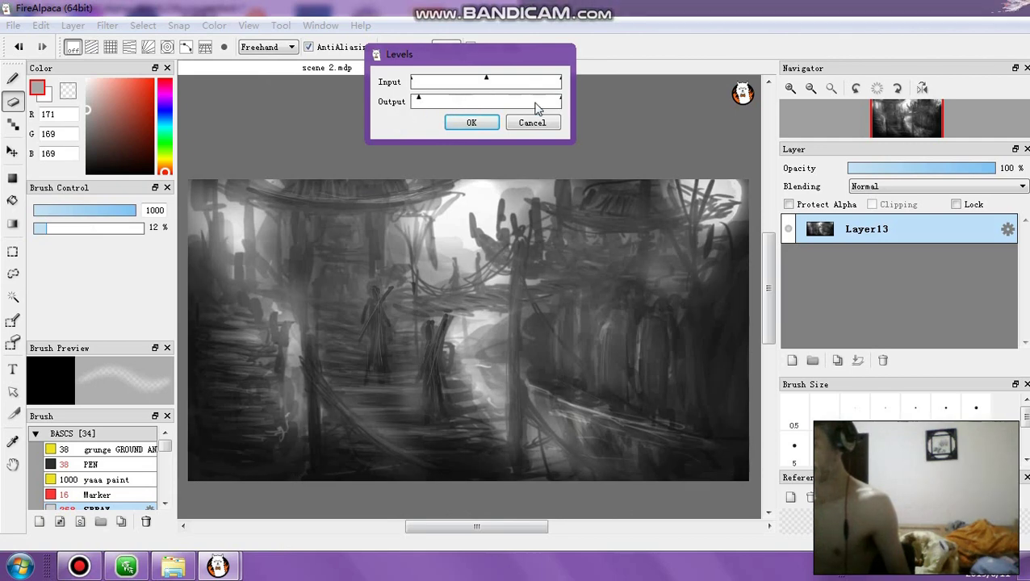
left_click_drag(556, 100, 579, 100)
mouse_move(429, 99)
left_mouse_down()
mouse_move(442, 97)
mouse_move(431, 101)
left_mouse_up()
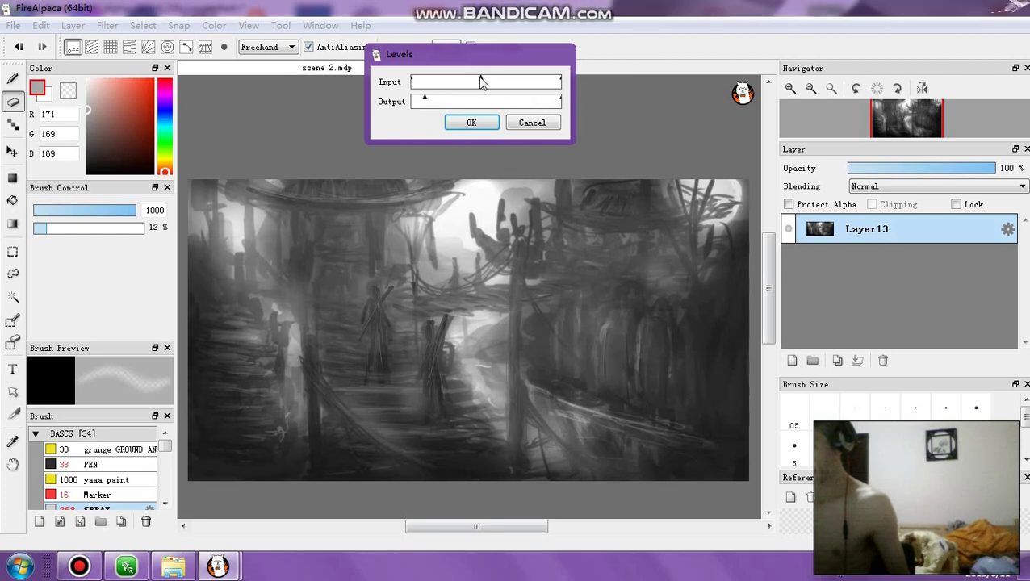
left_click_drag(559, 84, 557, 86)
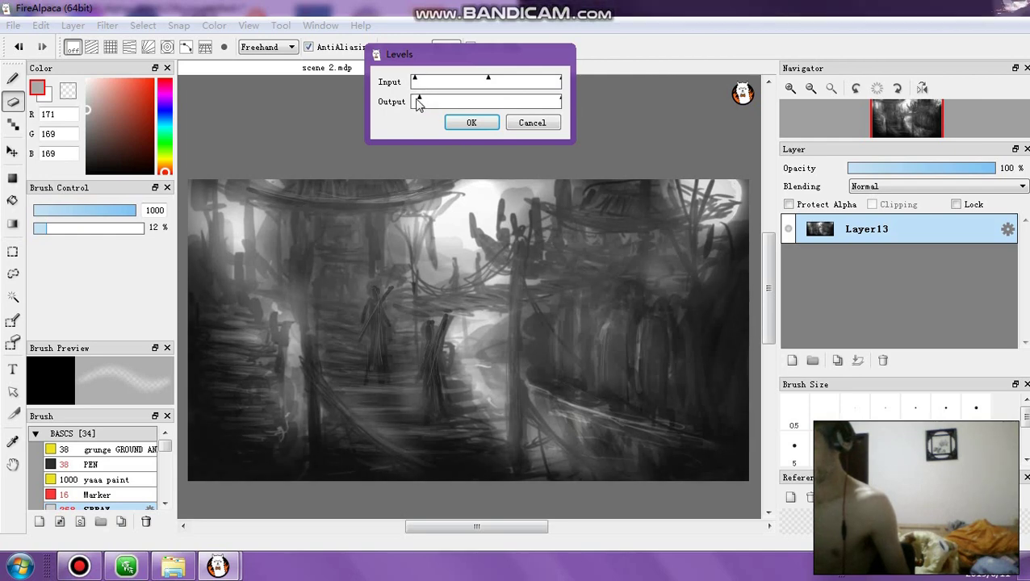
left_click(461, 123)
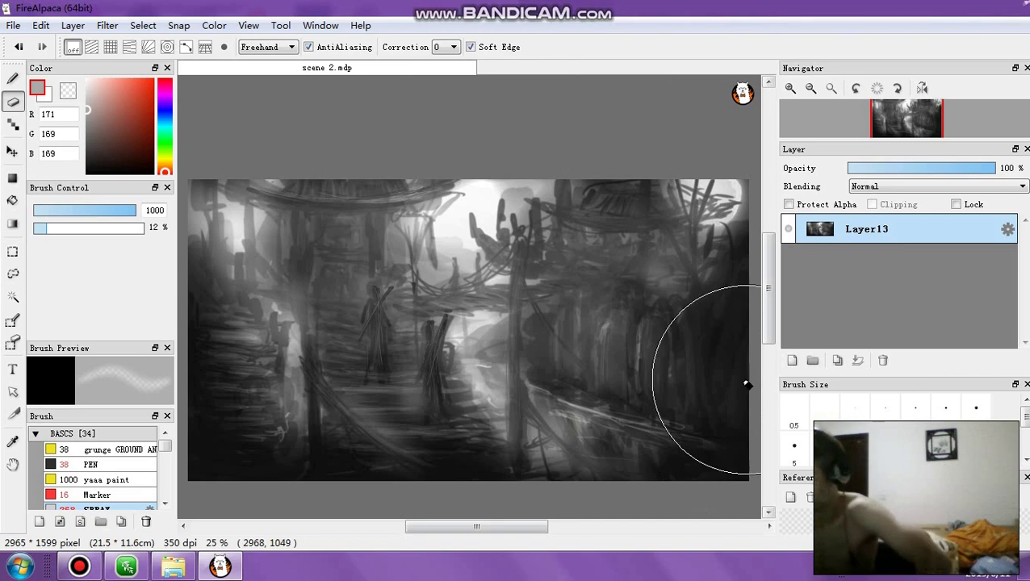
Step: Add a new layer for a linear Foreground-Background gradient and set one gradient colour to light green (150, 215, 149)
left_click(792, 360)
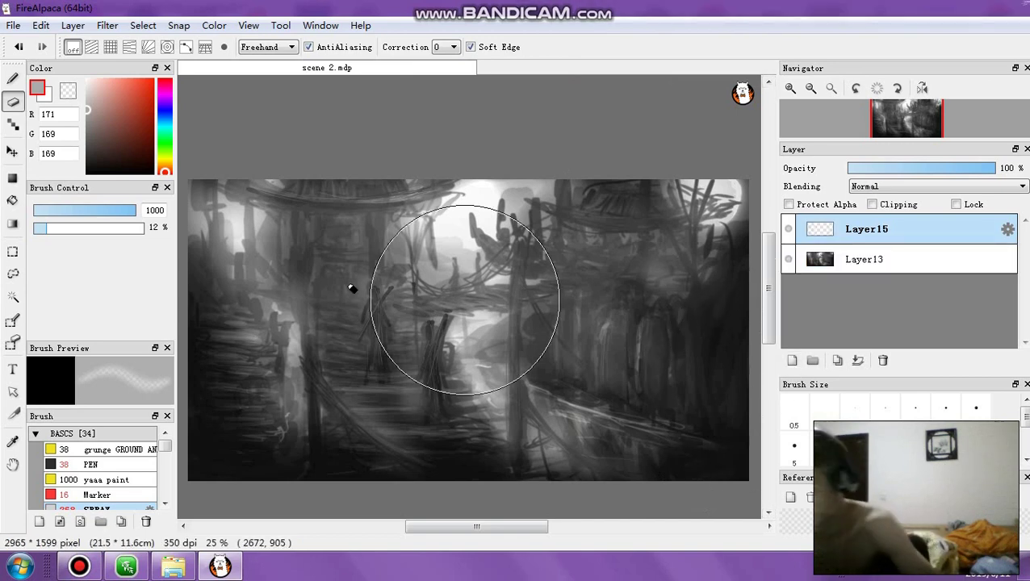
left_click(13, 224)
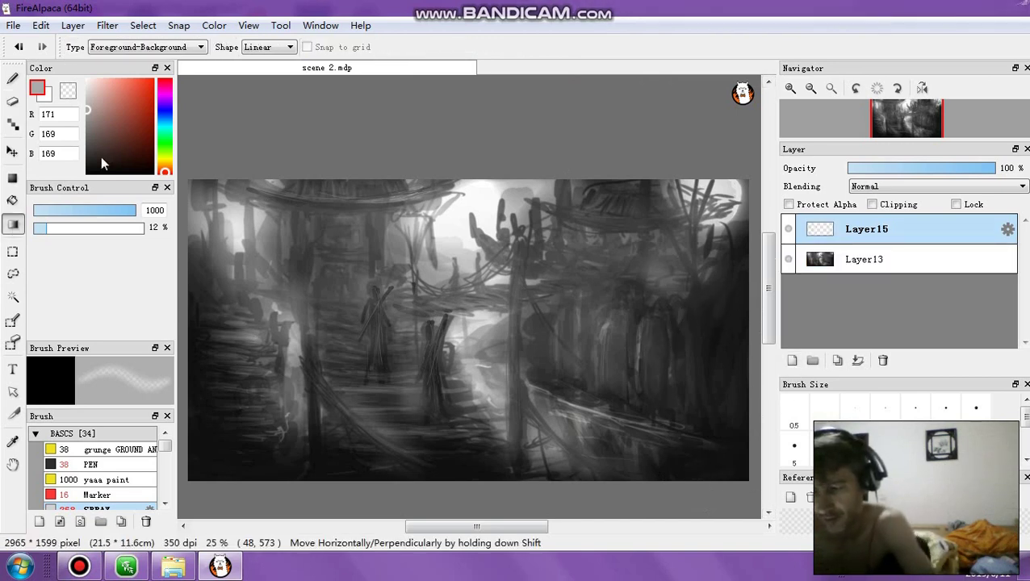
left_click(163, 144)
key("x")
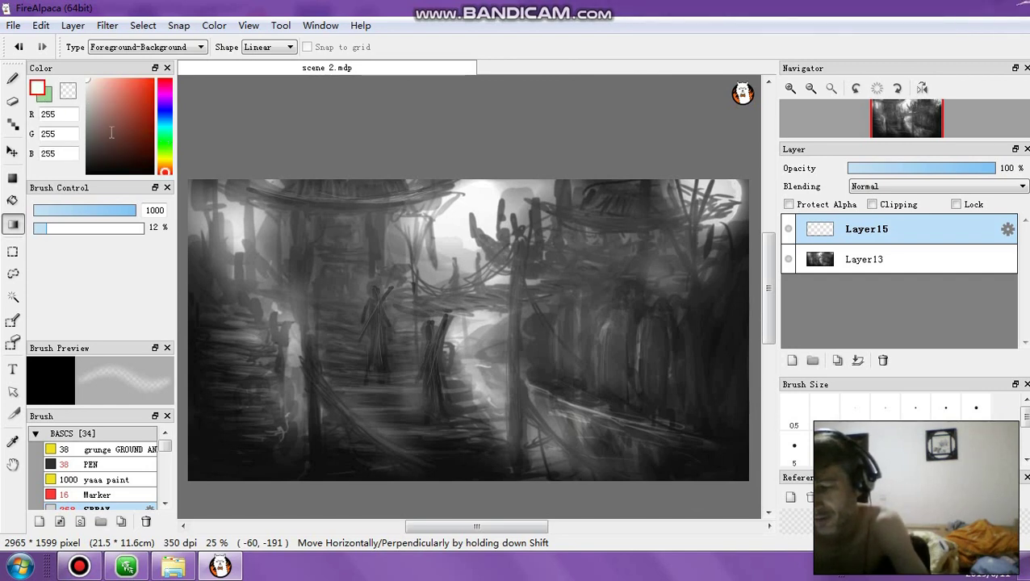
left_click(164, 144)
left_click(106, 94)
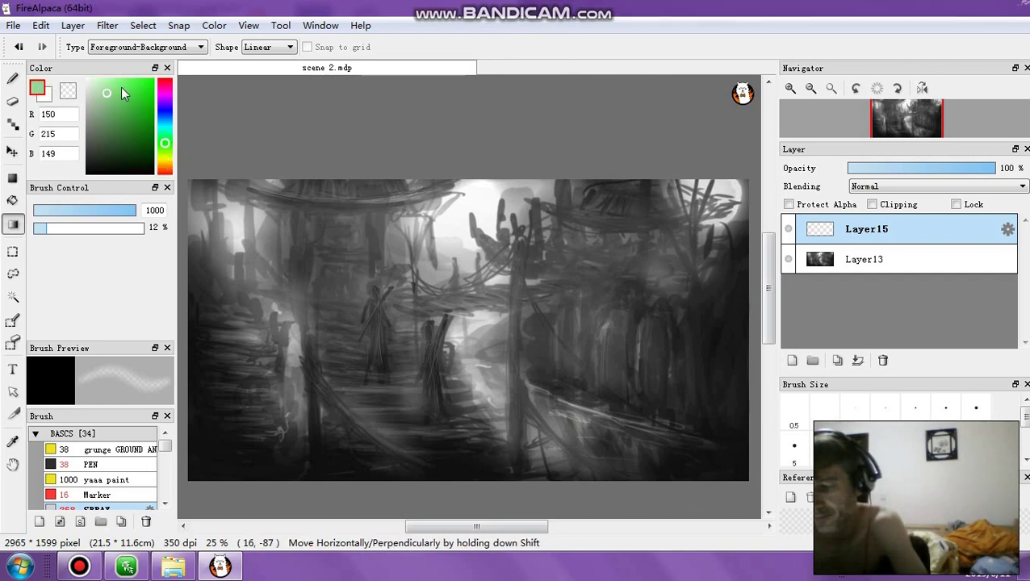
Step: Set the foreground colour to tan (175, 157, 115) and fill the new layer with a vertical gradient from tan down to green
left_click(51, 99)
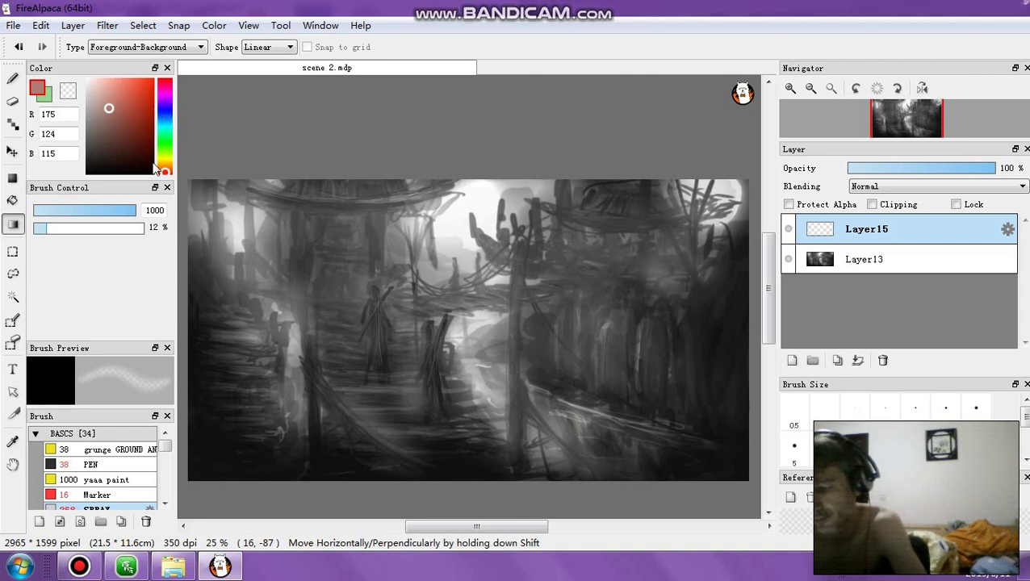
mouse_move(164, 170)
left_mouse_down()
mouse_move(165, 154)
mouse_move(173, 163)
left_mouse_up()
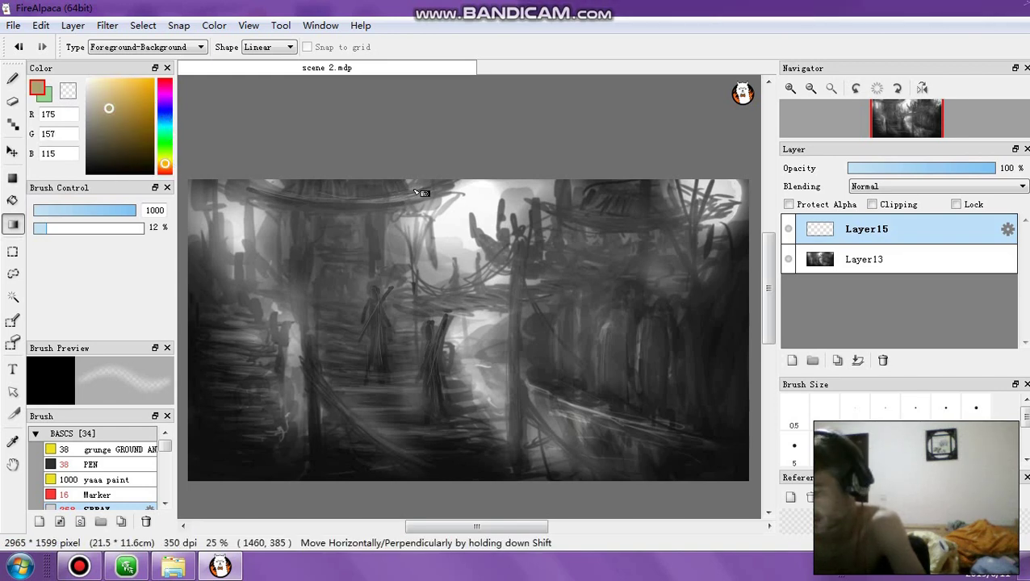
left_click_drag(416, 191, 423, 426)
Step: Set the gradient layer's blending to Multiply and redraw the gradient upward so green lies at the top and tan below
left_click(874, 190)
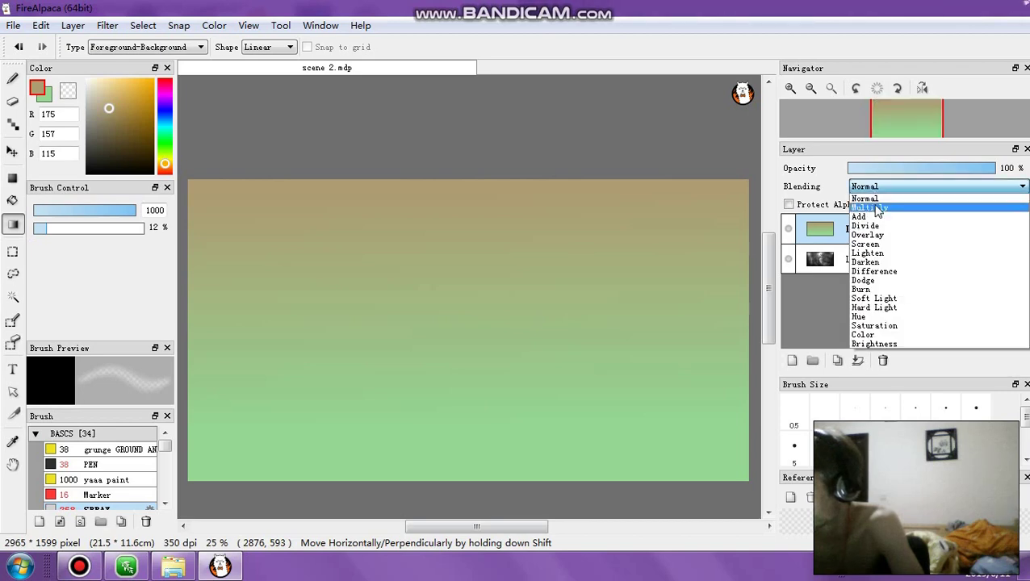
left_click(872, 208)
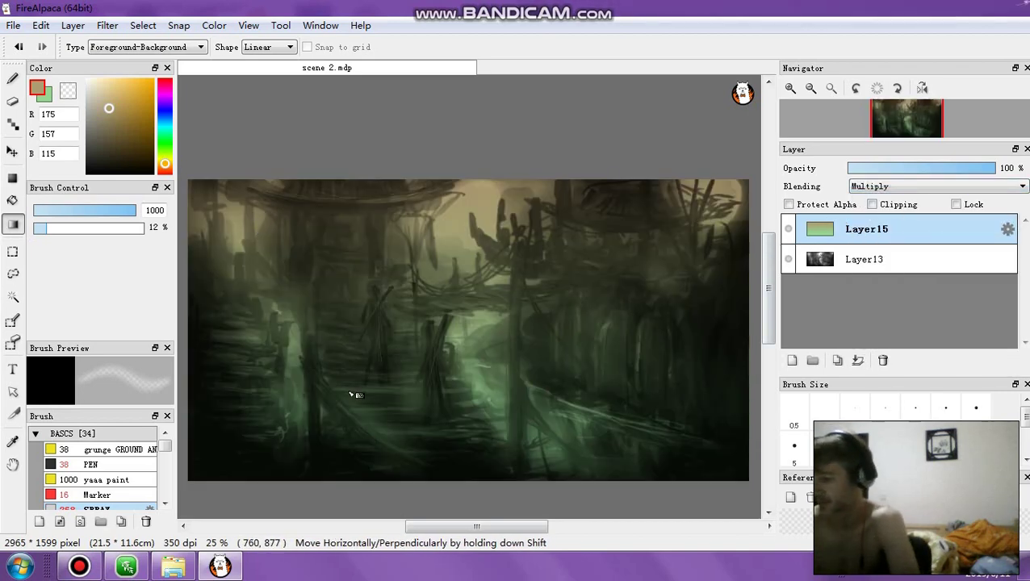
left_click_drag(461, 402, 478, 67)
left_click_drag(545, 437, 294, 65)
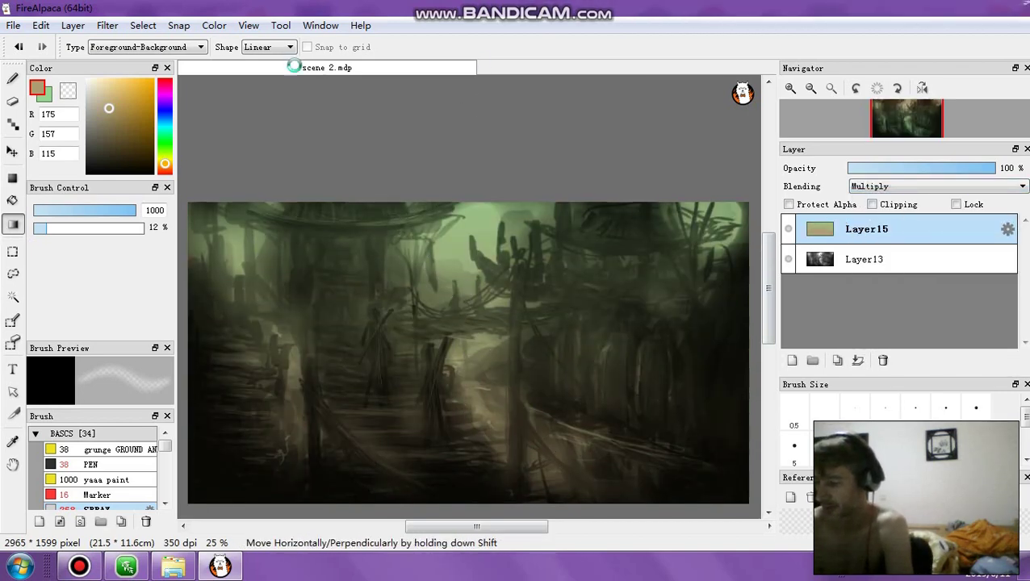
Step: Replace the green gradient colour with pink (215, 149, 149) and redraw the tan-to-pink gradient upward over the scene
left_click(46, 95)
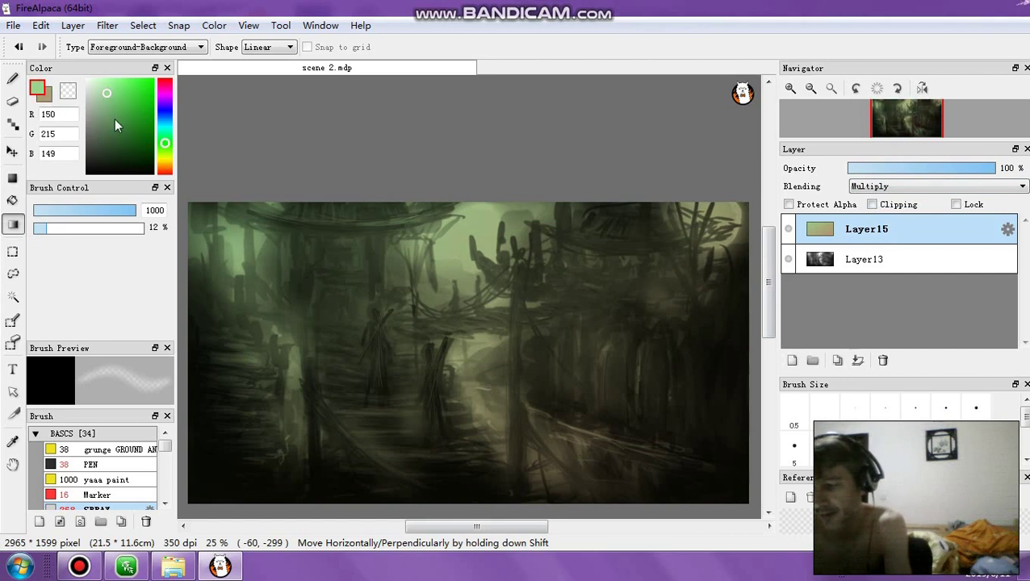
left_click(163, 83)
left_click(48, 99)
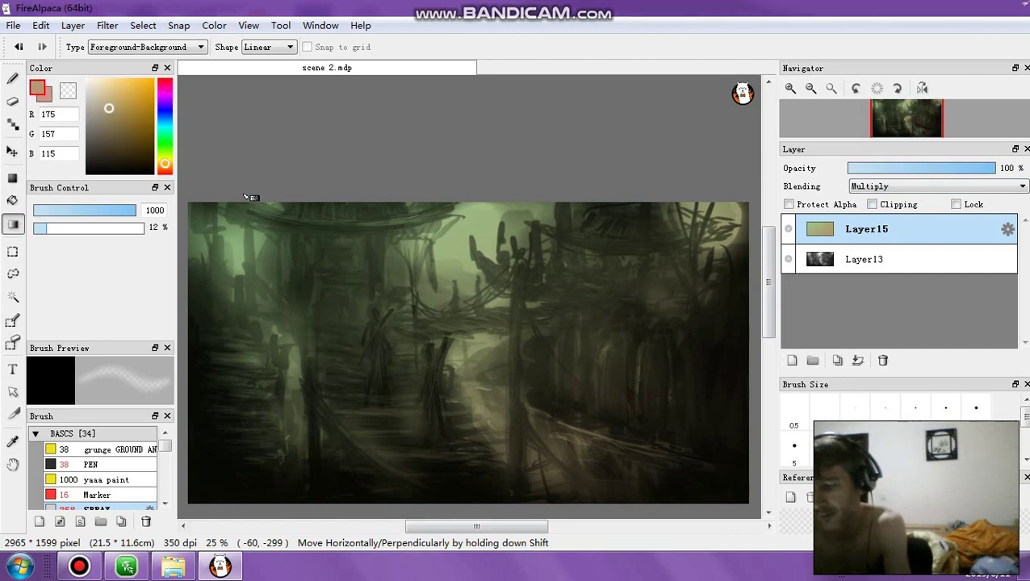
left_click_drag(345, 210, 383, 412)
left_click_drag(450, 446, 385, 71)
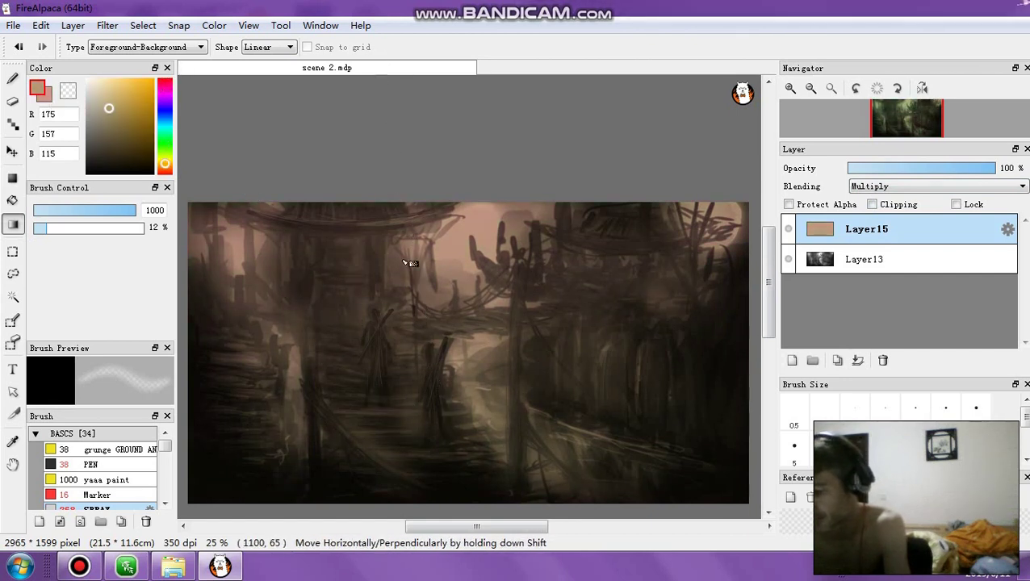
left_click_drag(495, 419, 406, 167)
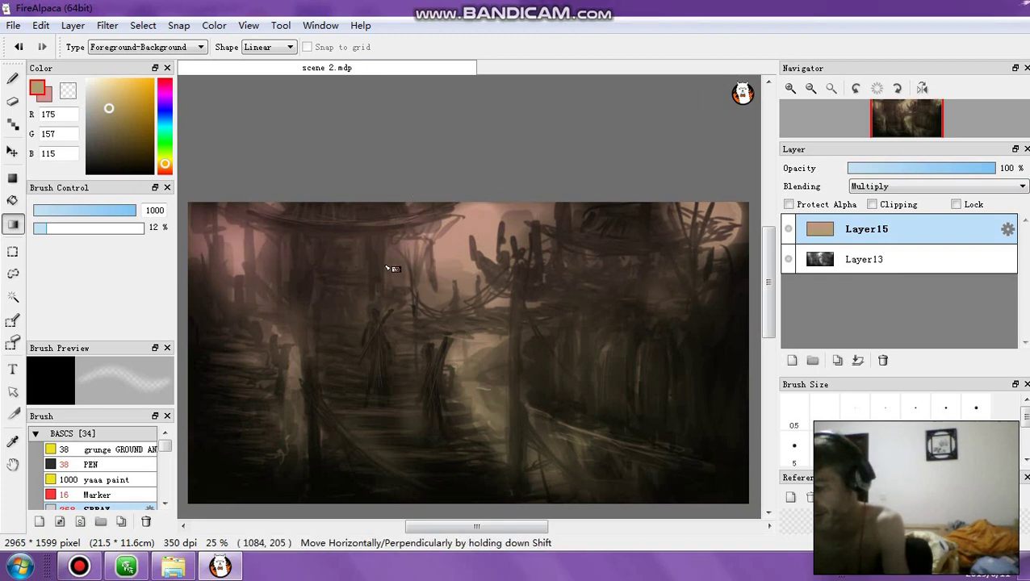
Step: Replace the two gradient colours with blue and light pink (209, 163, 167)
key("x")
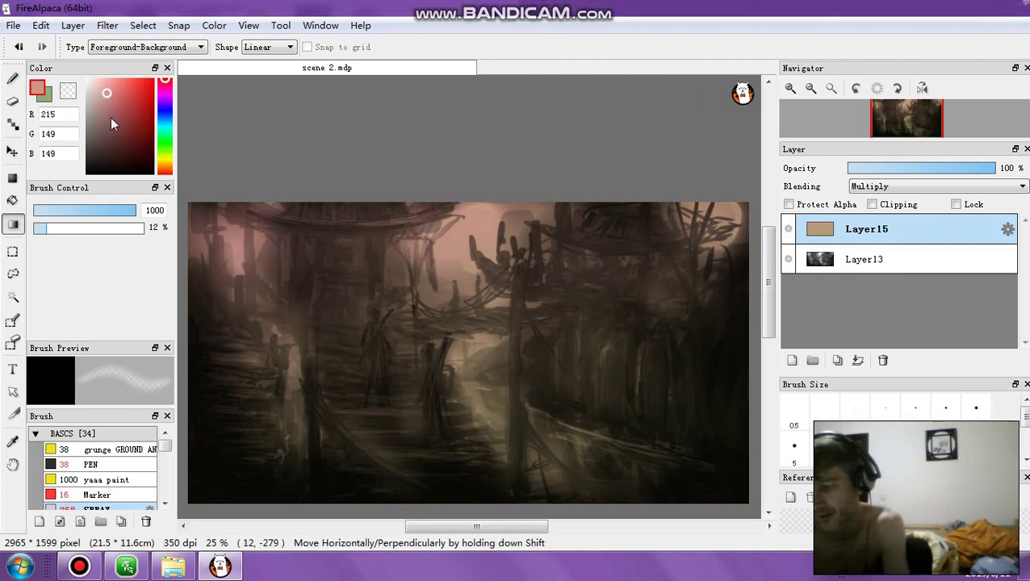
left_click(51, 101)
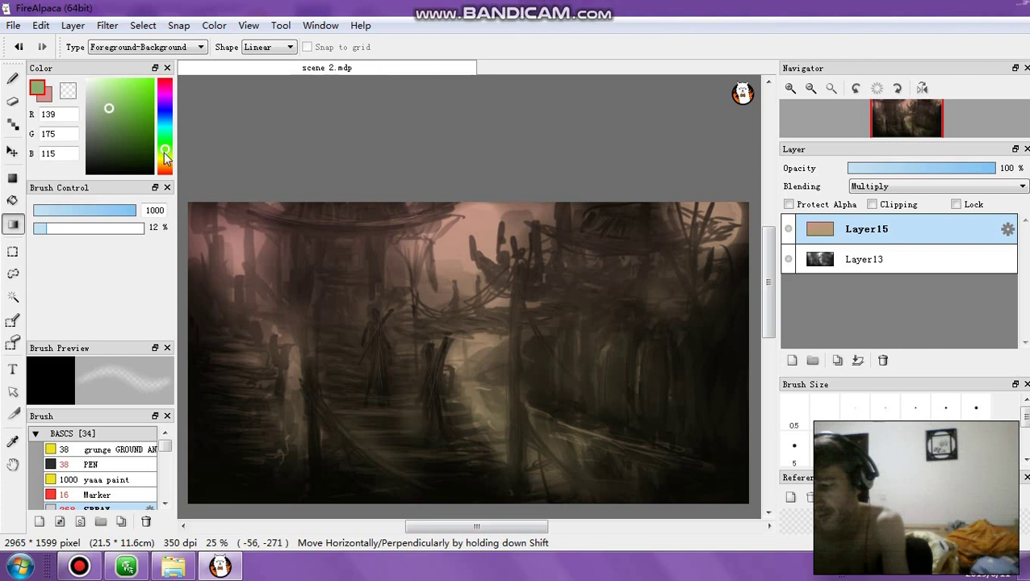
left_click(165, 105)
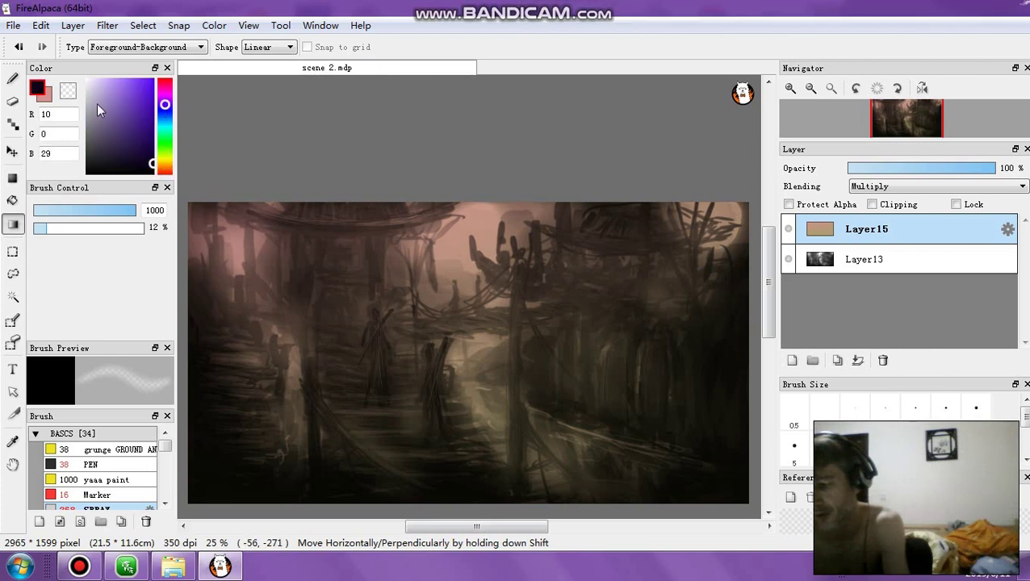
left_click(166, 105)
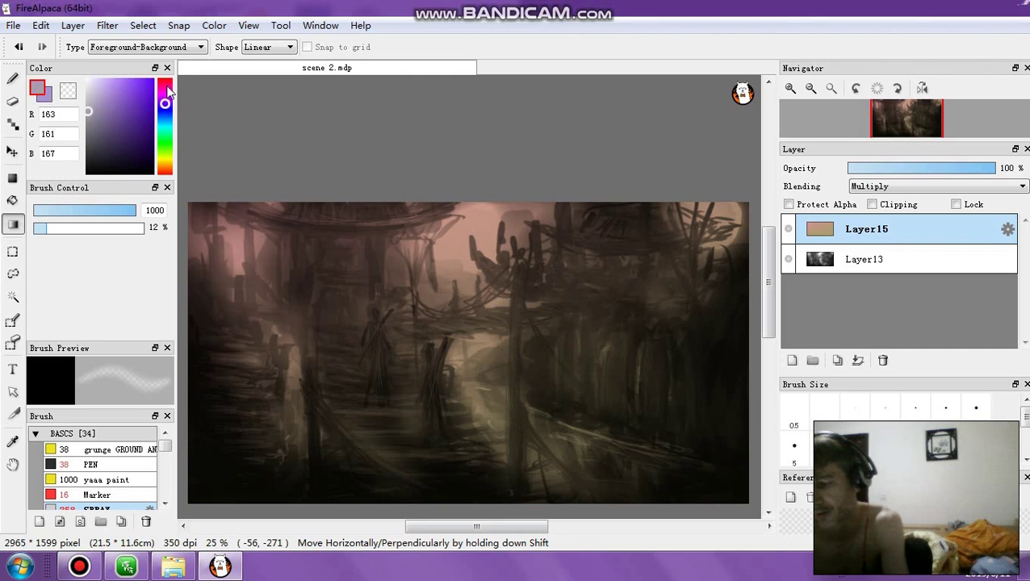
left_click(165, 85)
left_click(47, 95)
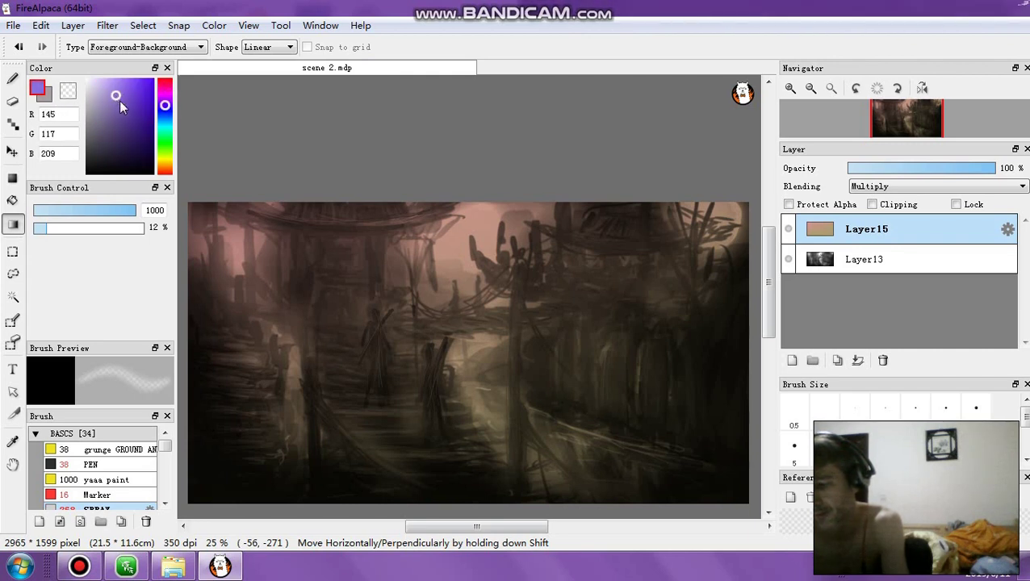
left_click(49, 96)
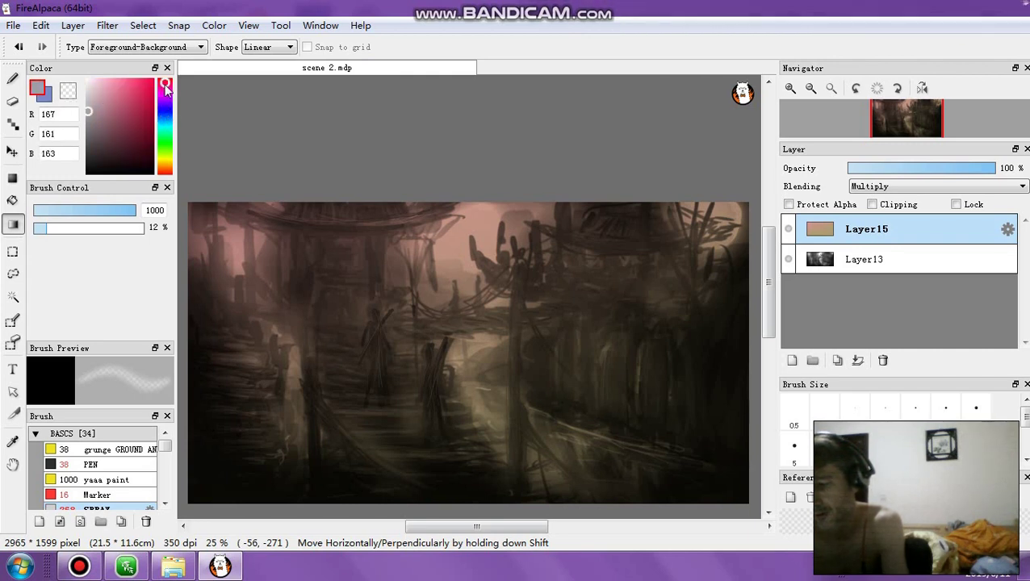
left_click(101, 95)
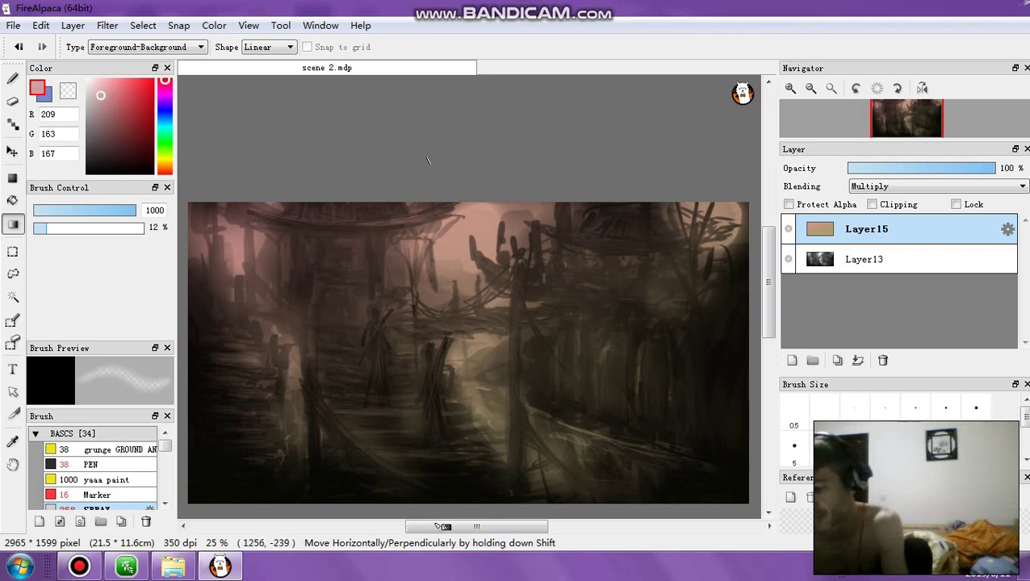
Step: Redraw the linear gradient over the scene until pink lies at the bottom and blue at the top
left_click_drag(426, 157, 434, 517)
left_click_drag(449, 449, 399, 134)
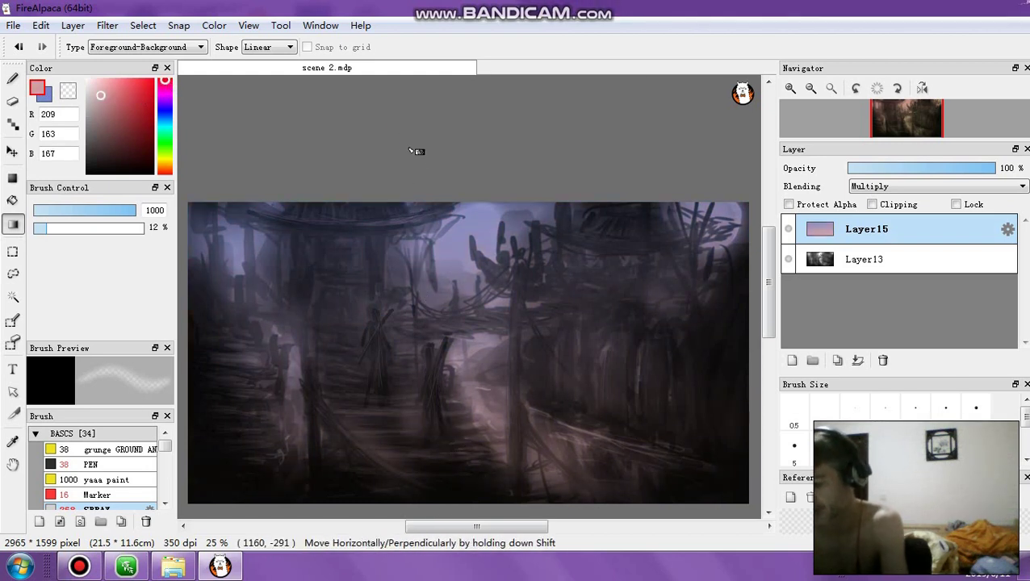
left_click_drag(409, 408, 371, 251)
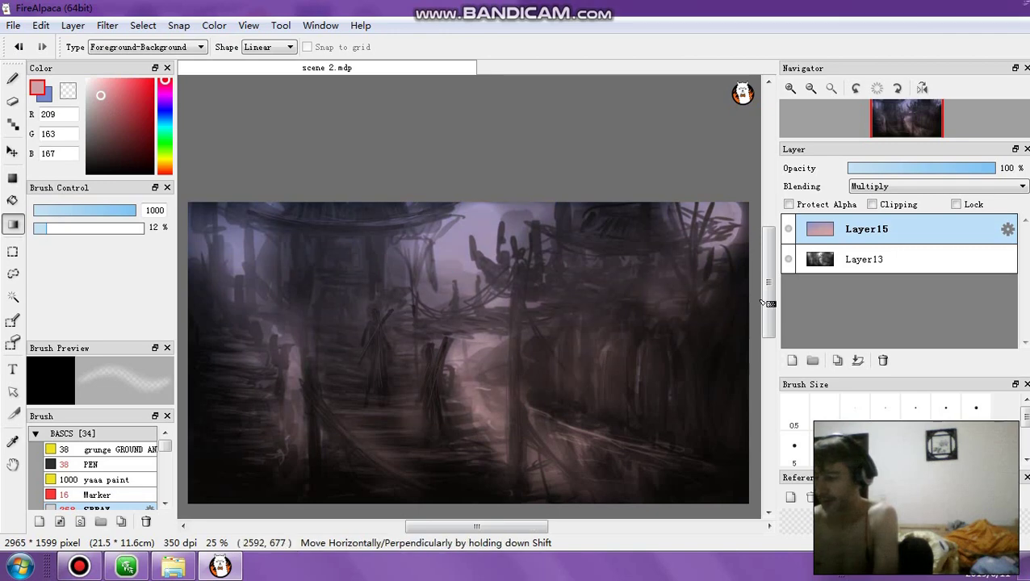
Step: Set the gradient layer's blending to Color at 44% opacity and merge it into the painting
left_click(920, 187)
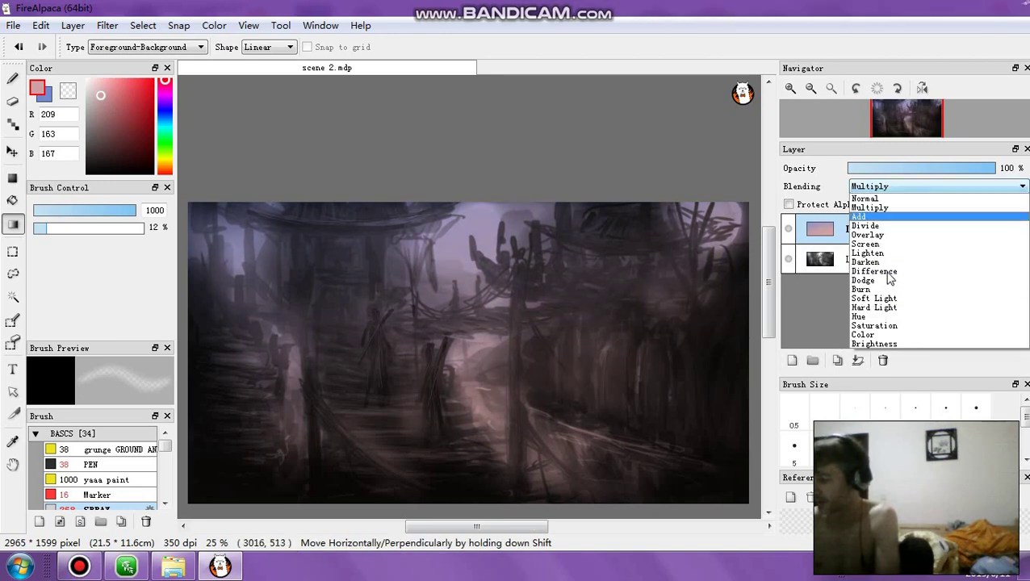
left_click(868, 335)
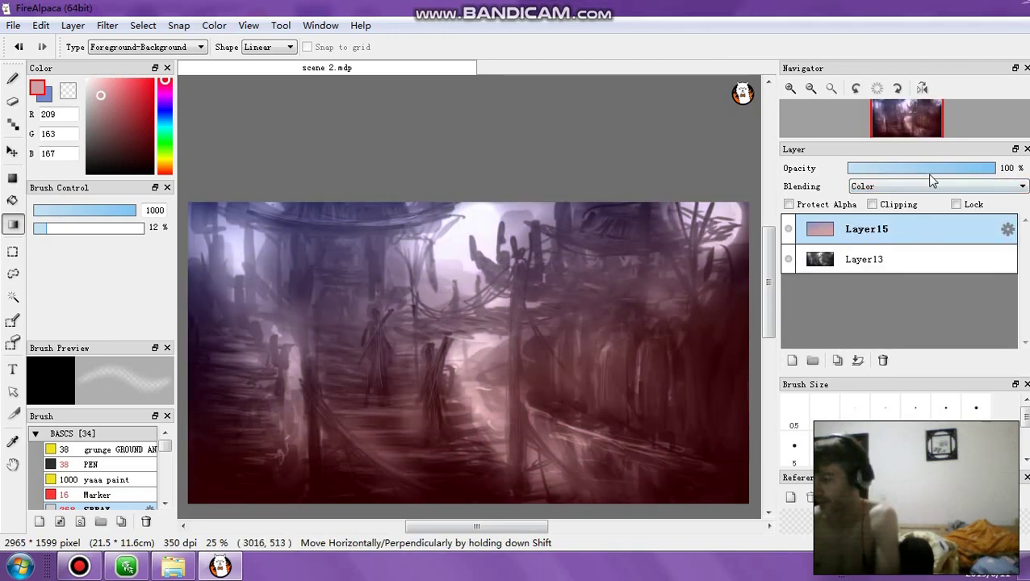
left_click_drag(930, 166, 912, 167)
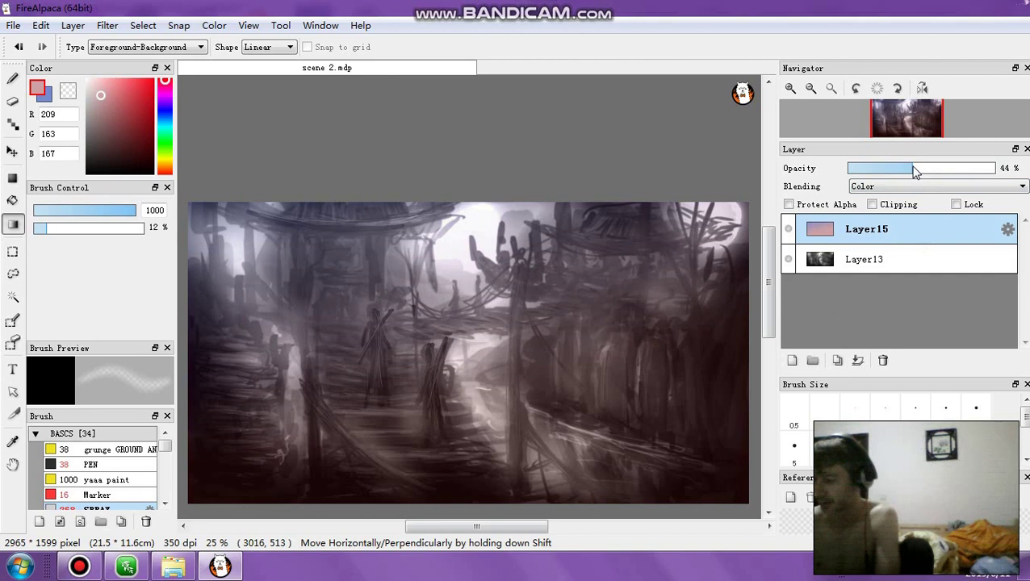
left_click(859, 361)
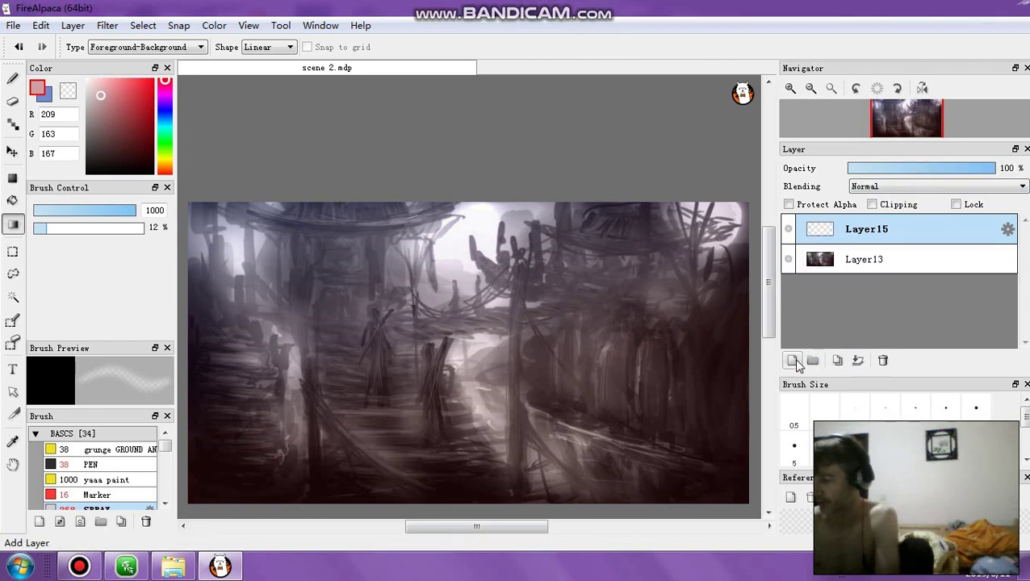
Step: Add a new layer and set the gradient colours to light tan (209, 182, 163) and yellow (209, 202, 117)
left_click_drag(166, 144, 165, 104)
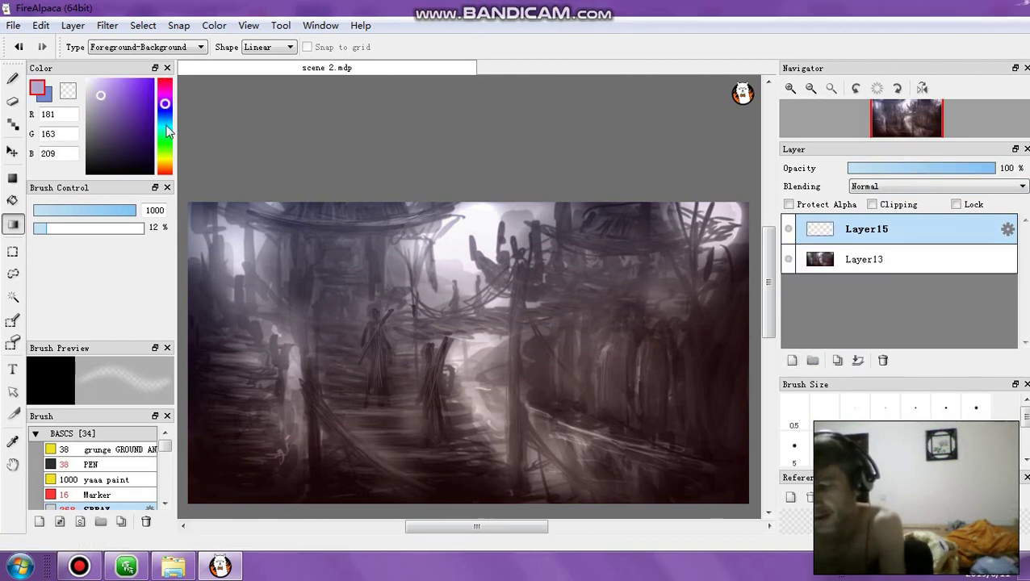
left_click(166, 167)
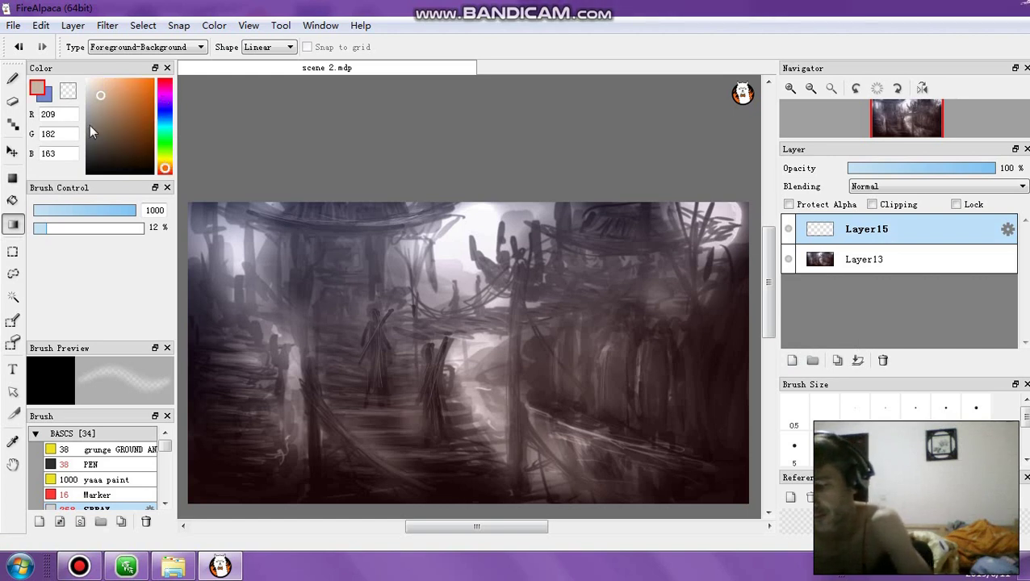
left_click(48, 95)
left_click(166, 159)
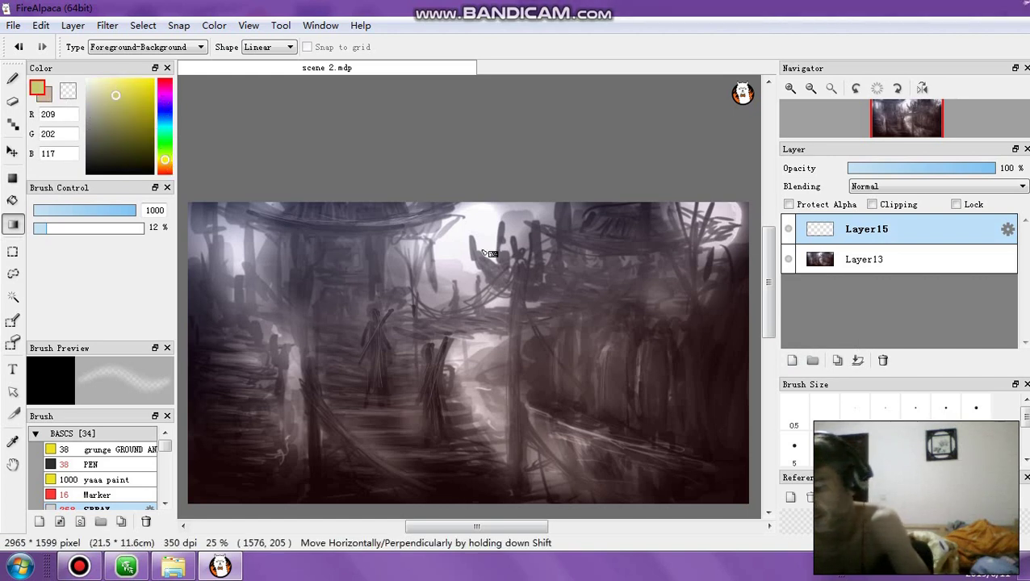
Step: Fill the new layer with a vertical gradient from yellow at the top to tan below, and set its blending to Multiply
left_click_drag(423, 177, 463, 500)
left_click(883, 186)
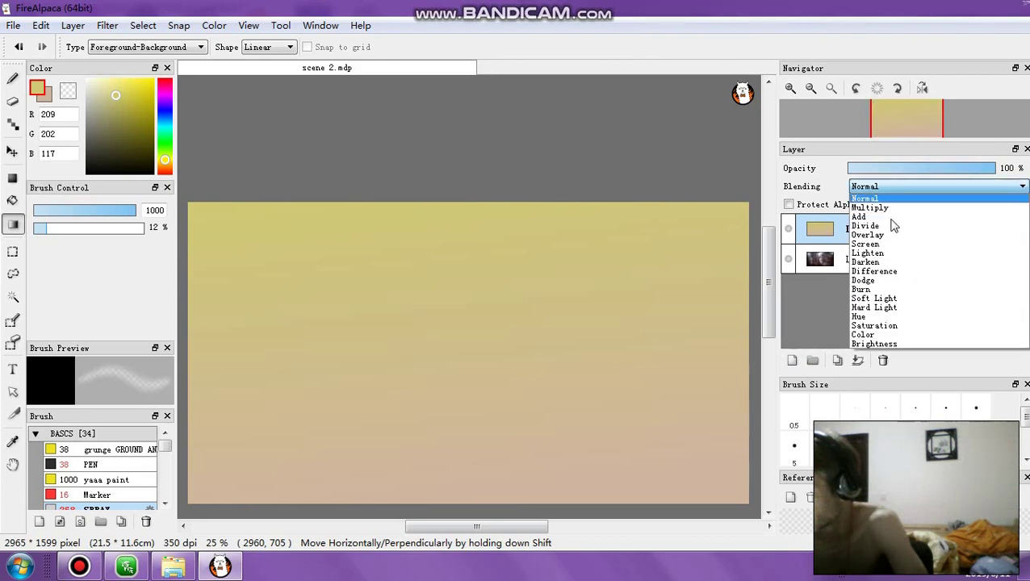
left_click(872, 208)
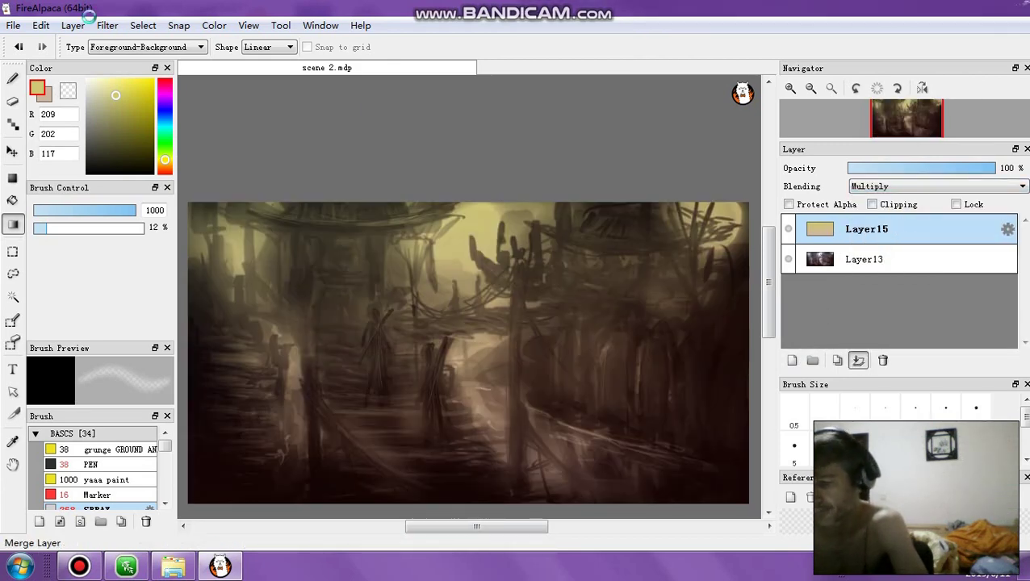
Step: Merge the gradient layer down and adjust the painting's colours with Hue +10 and Saturation +100
left_click(108, 25)
left_click(133, 60)
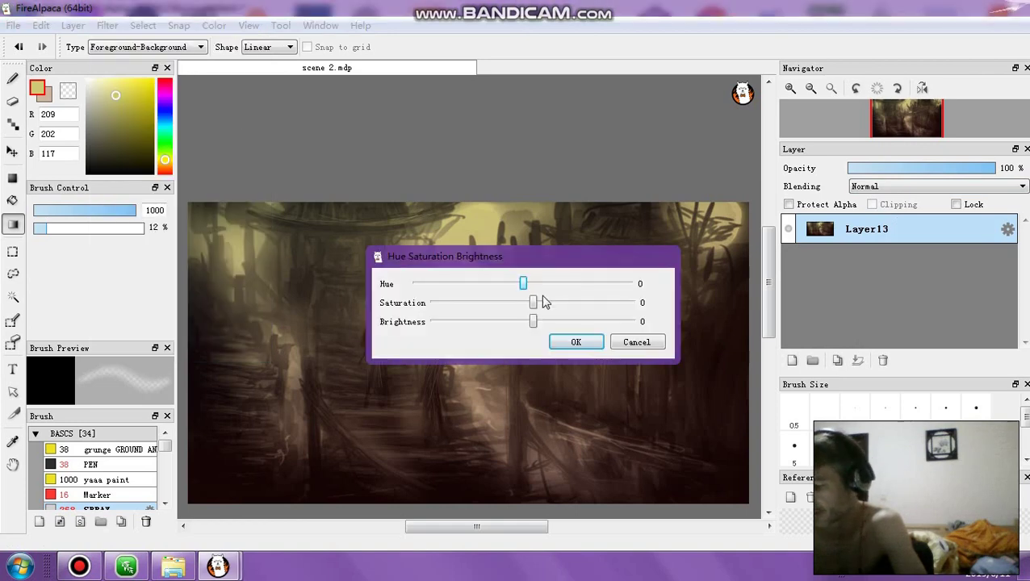
left_click_drag(611, 309, 635, 304)
left_click_drag(523, 283, 465, 142)
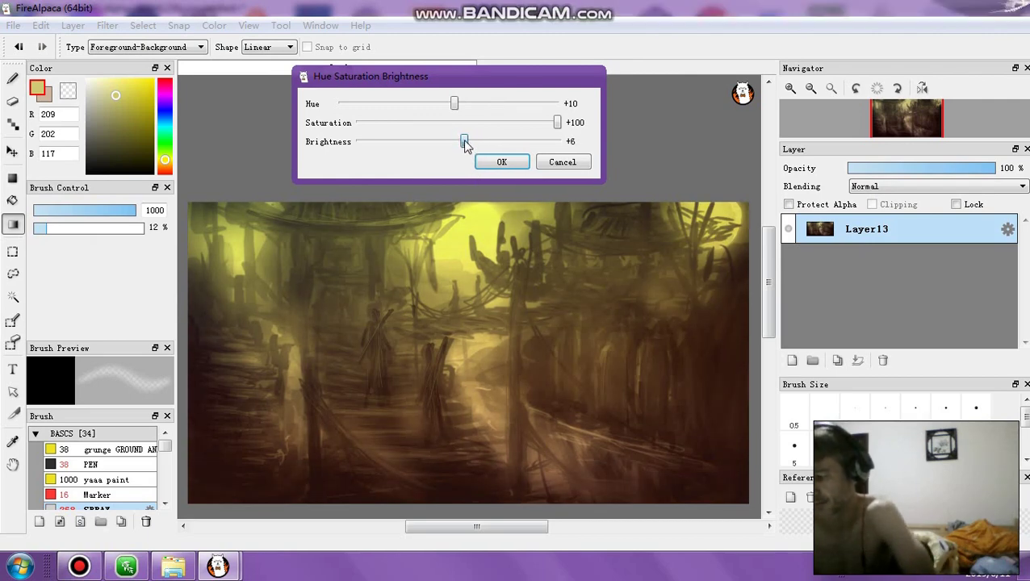
left_click_drag(466, 145, 461, 143)
left_click(491, 161)
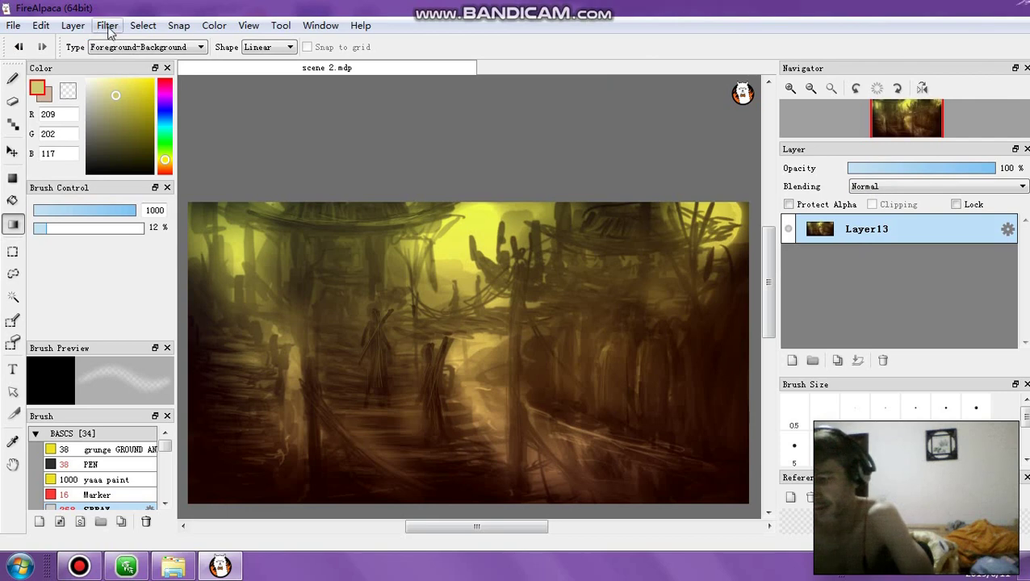
Step: Shift the painting towards green with Hue +51 and Saturation -42
left_click(109, 27)
left_click(125, 63)
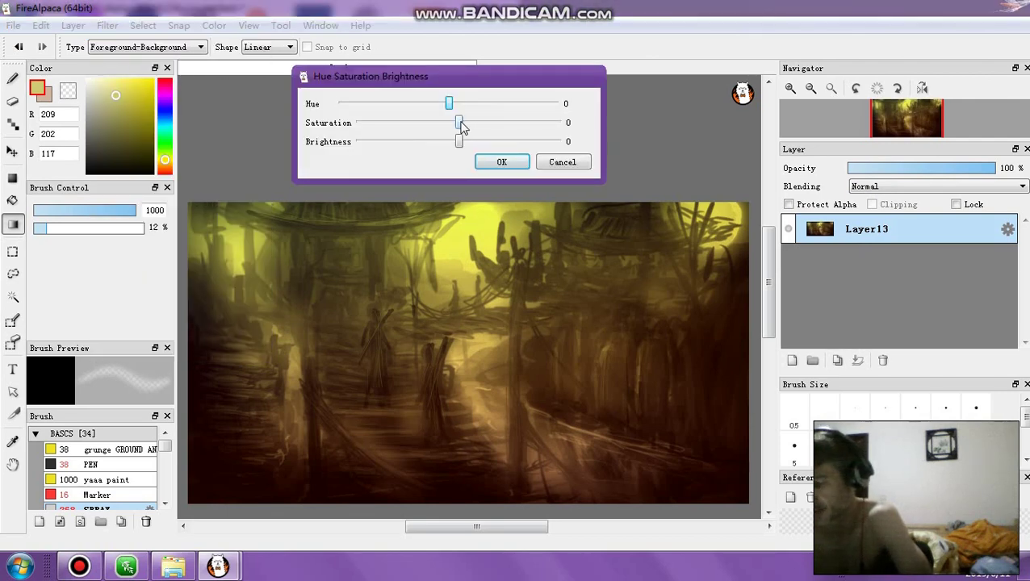
mouse_move(460, 124)
left_mouse_down()
mouse_move(405, 124)
mouse_move(430, 130)
mouse_move(424, 108)
mouse_move(484, 111)
mouse_move(475, 111)
left_mouse_up()
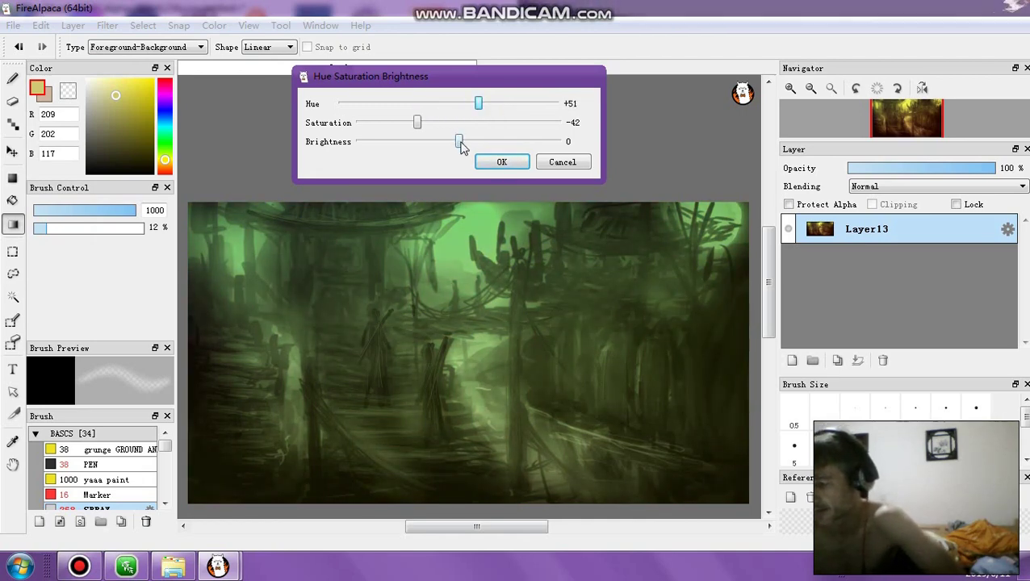
left_click(493, 161)
Step: Try darkening the painting's midtones with the RGB tone curve
left_click(108, 25)
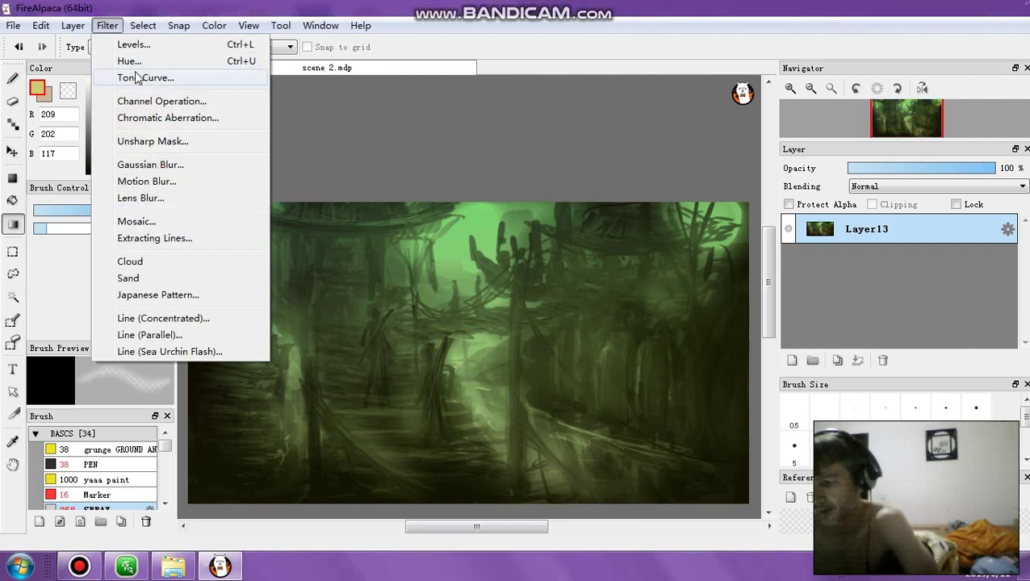
left_click(137, 78)
left_click_drag(780, 373, 777, 407)
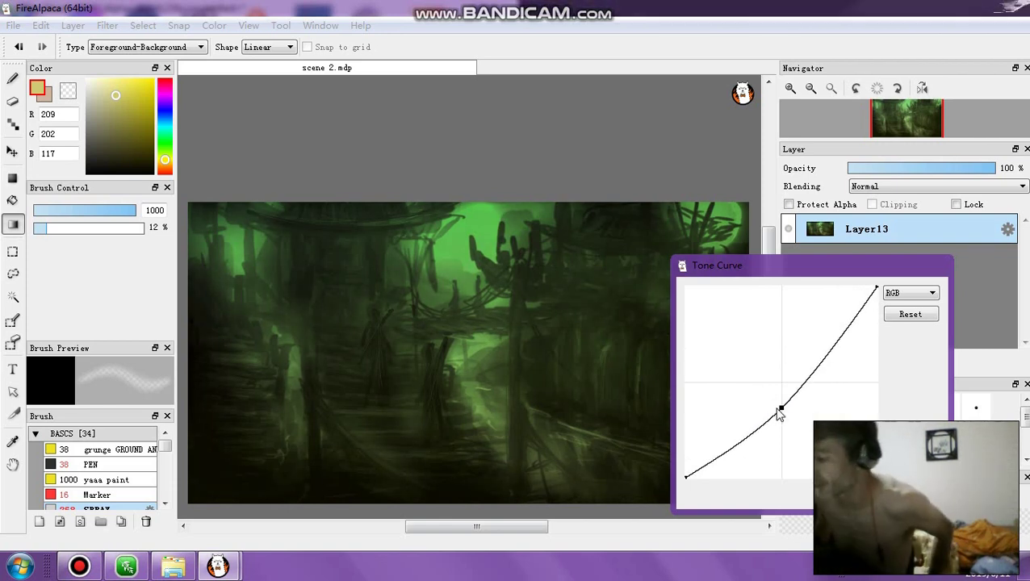
left_click_drag(780, 408, 805, 400)
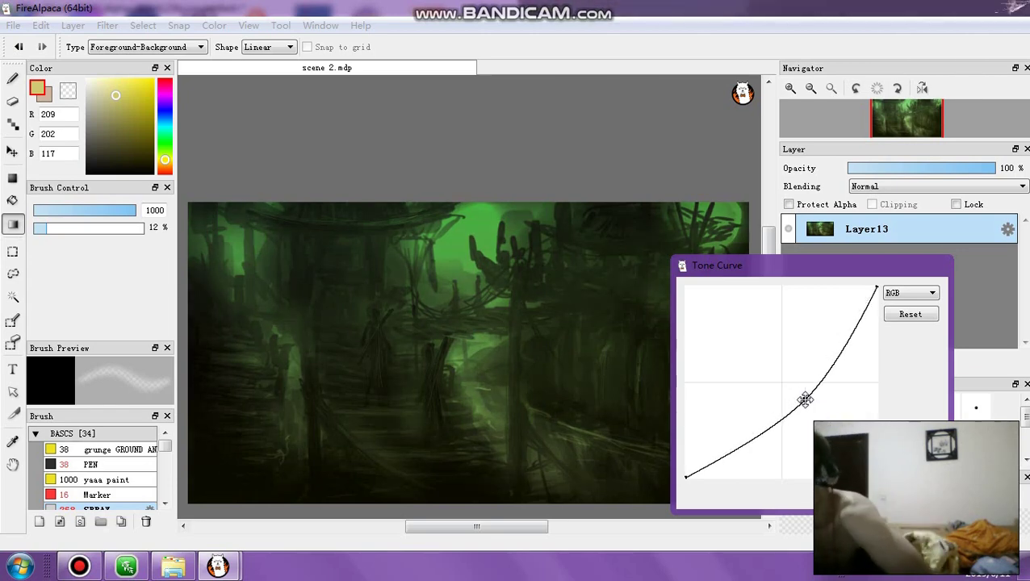
left_click_drag(827, 367, 776, 428)
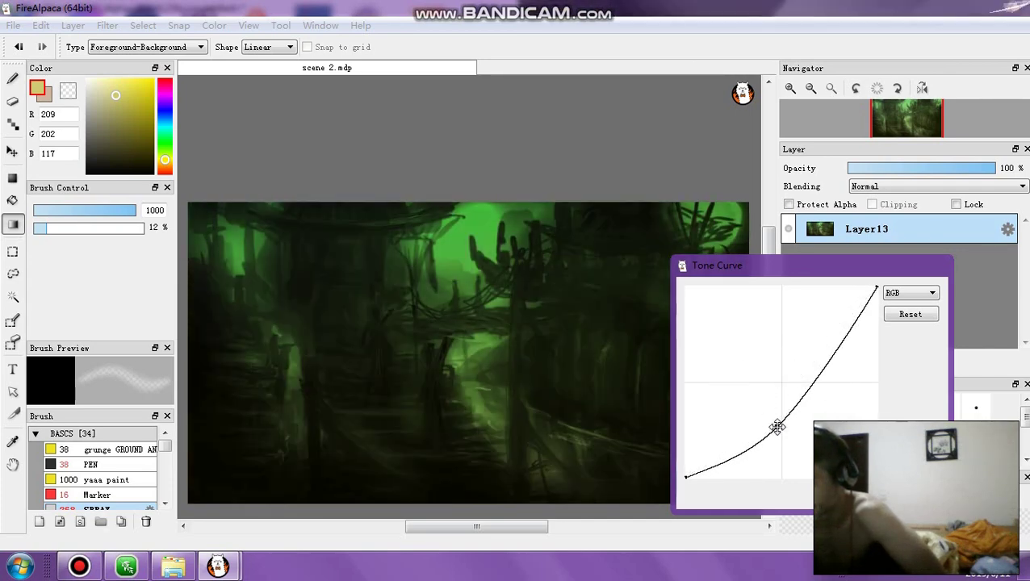
left_click_drag(810, 388, 803, 356)
left_click(846, 494)
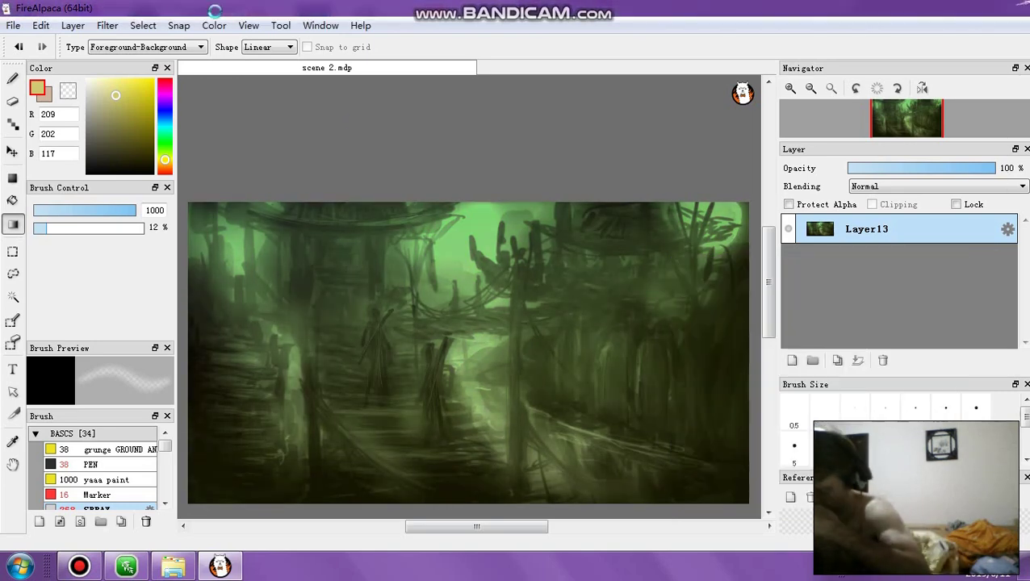
Step: Try boosting the painting's contrast by moving the Levels input markers inward
left_click(106, 26)
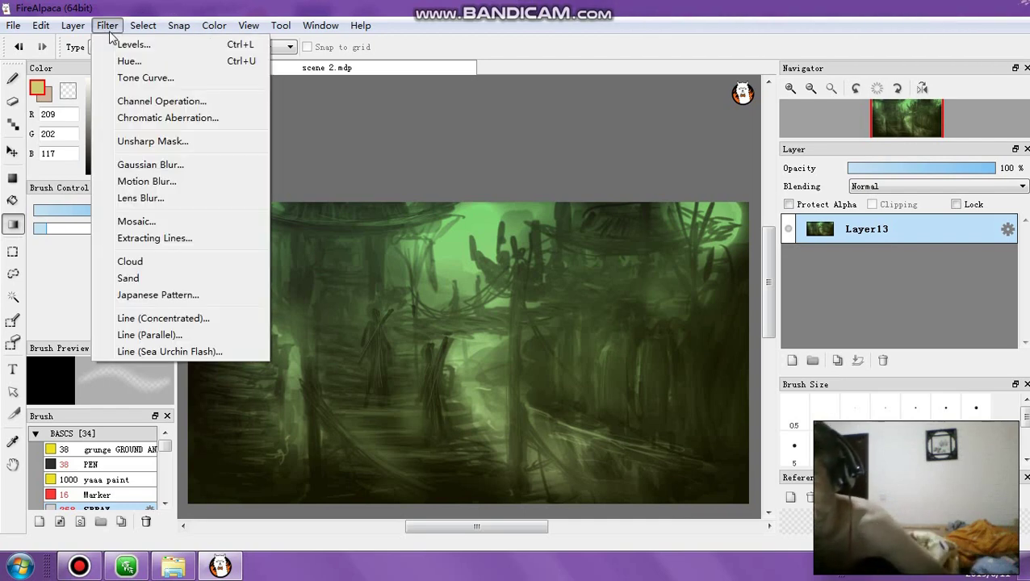
left_click(131, 41)
left_click(424, 79)
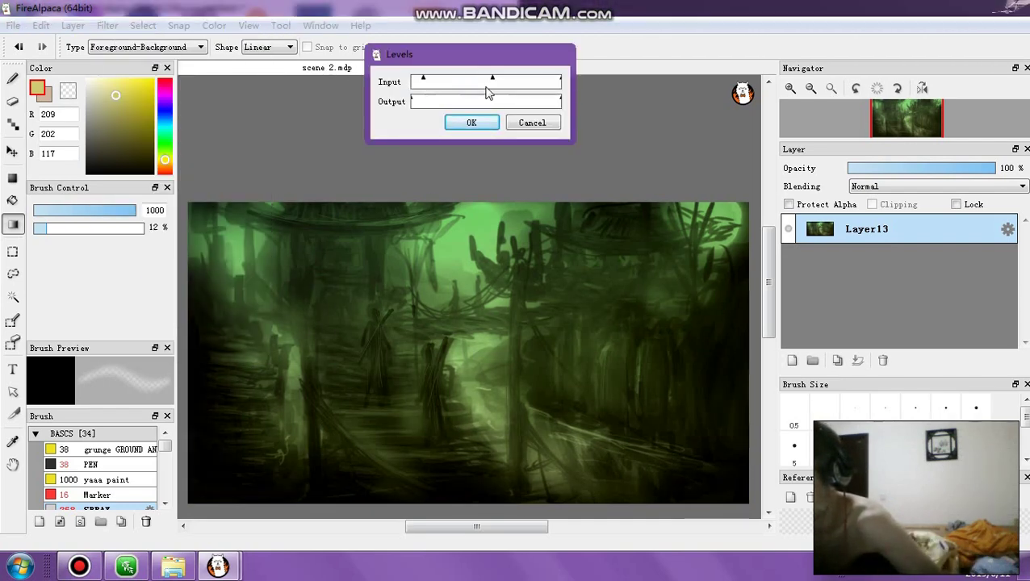
left_click_drag(553, 86, 532, 87)
left_click_drag(517, 83, 437, 86)
left_click(530, 125)
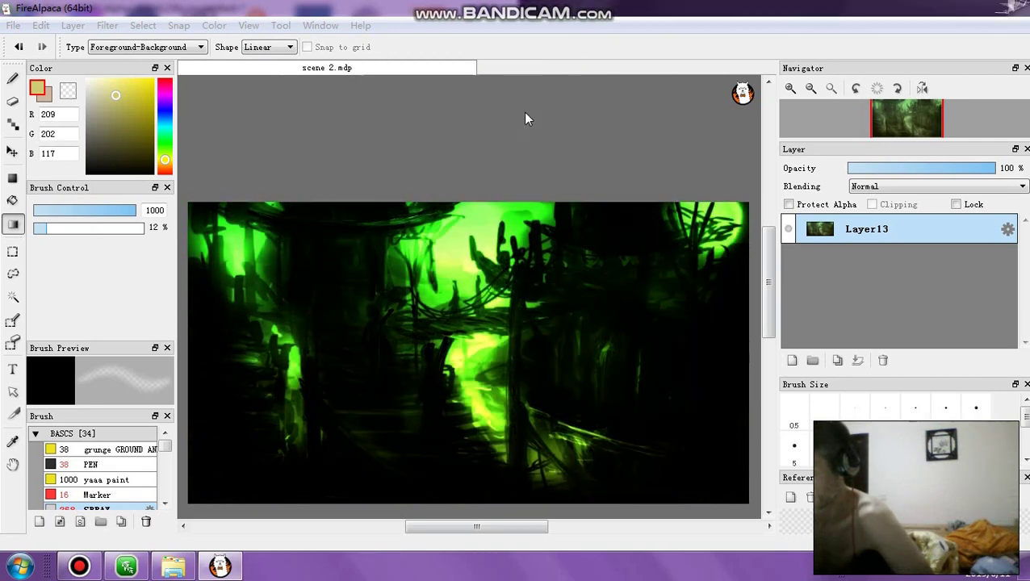
Step: Undo both hue and saturation adjustments and the merge of the yellow-to-tan gradient layer
left_click(20, 47)
left_click(20, 47)
left_click(19, 46)
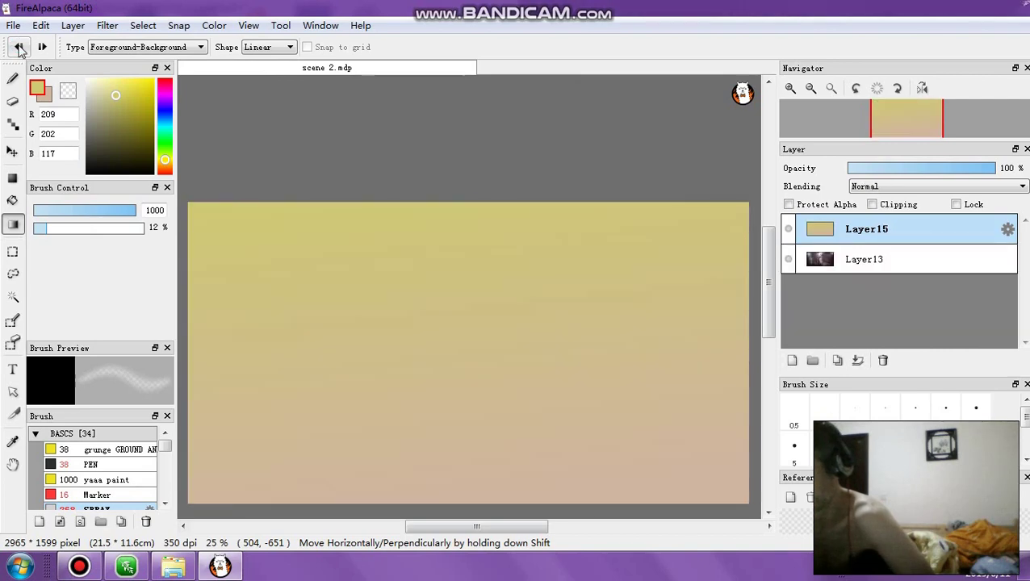
Step: Set the yellow-to-tan gradient layer's opacity to 41% and its blending to Hard Light
left_click(908, 168)
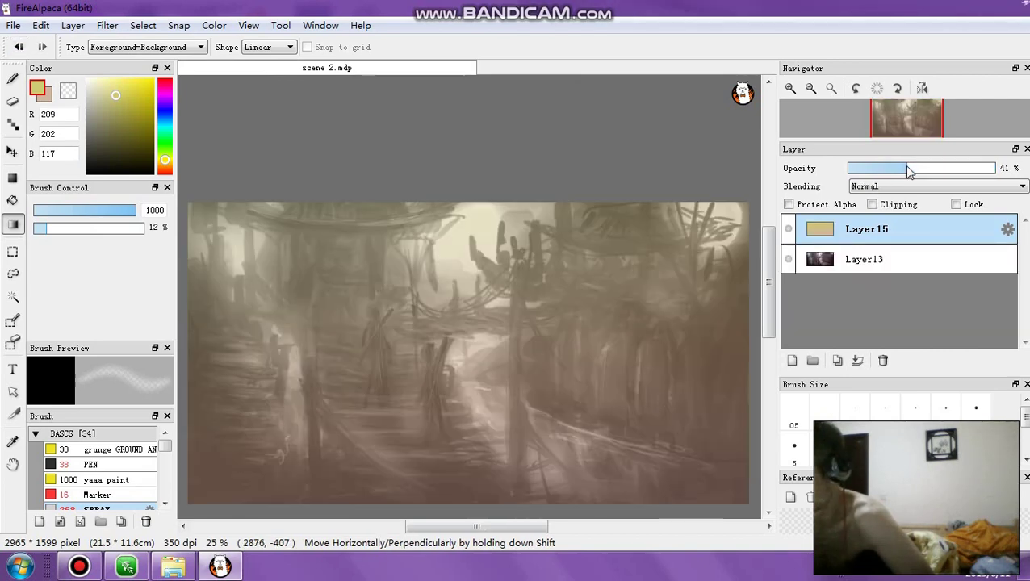
left_click(896, 186)
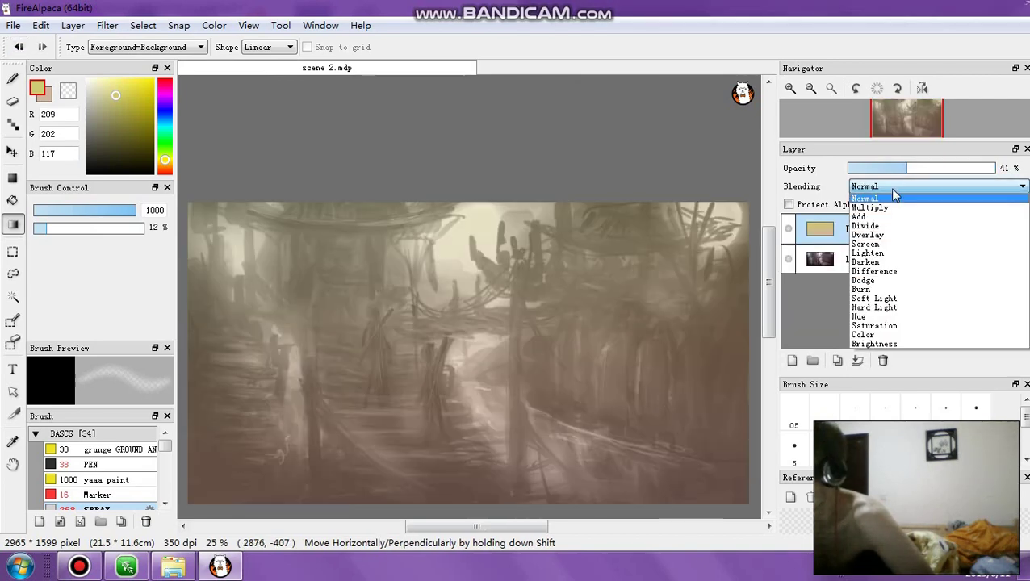
left_click(891, 303)
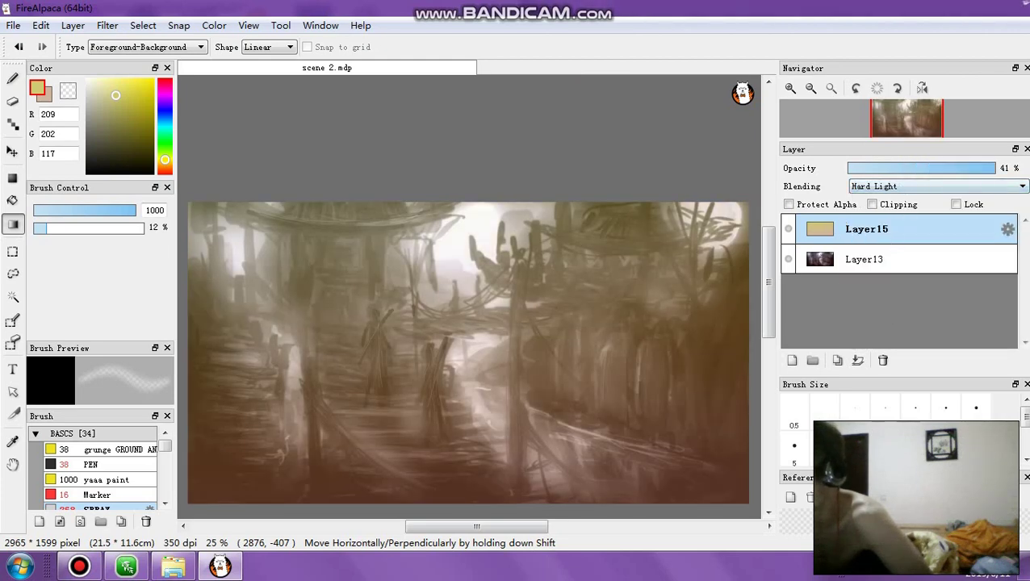
Step: Set the yellow-to-tan gradient layer's blending to Multiply at 50% opacity and merge it into the painting
left_click(992, 169)
left_click(907, 170)
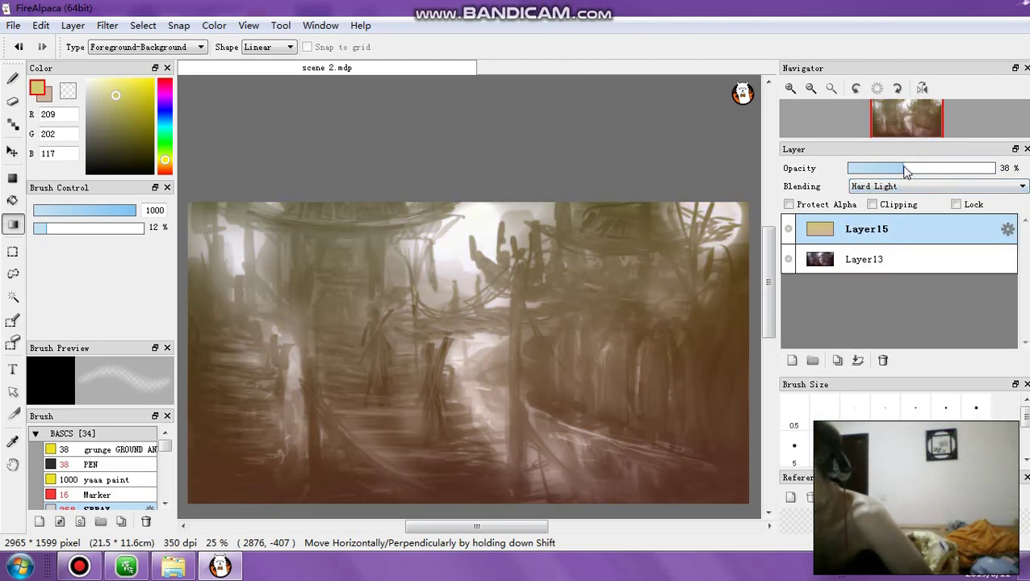
left_click_drag(895, 171, 849, 168)
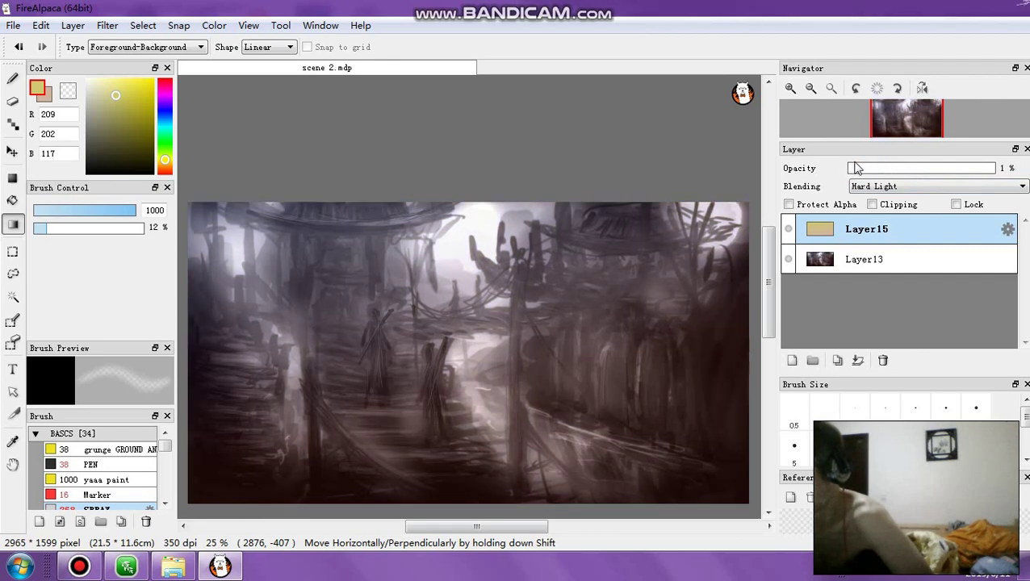
left_click(906, 188)
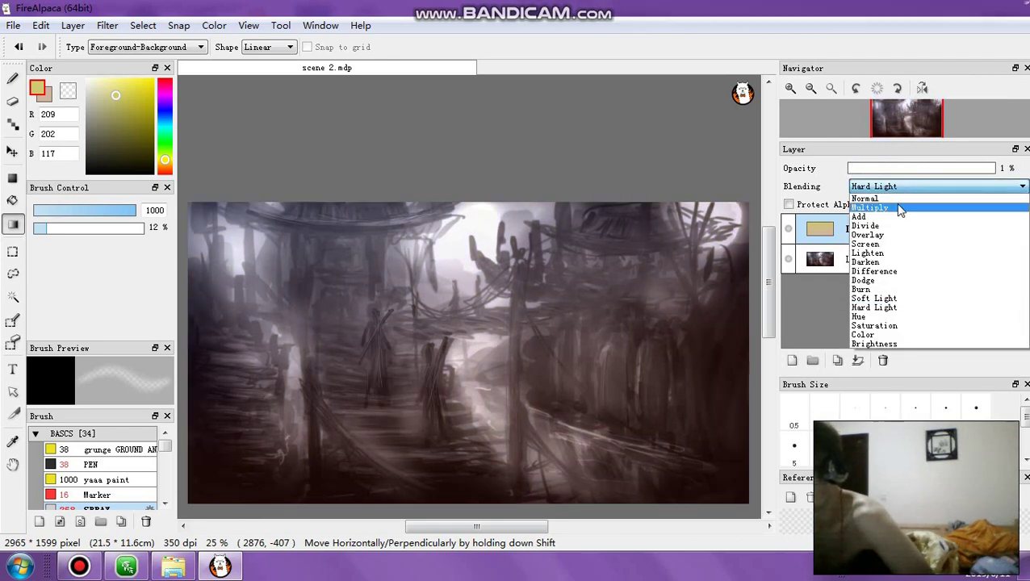
left_click(901, 209)
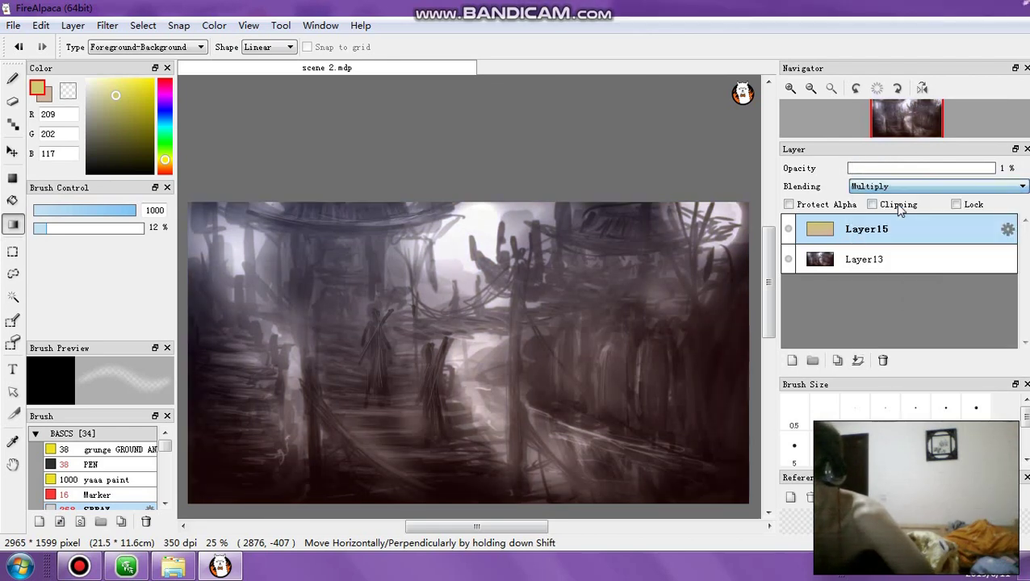
left_click_drag(898, 167, 927, 171)
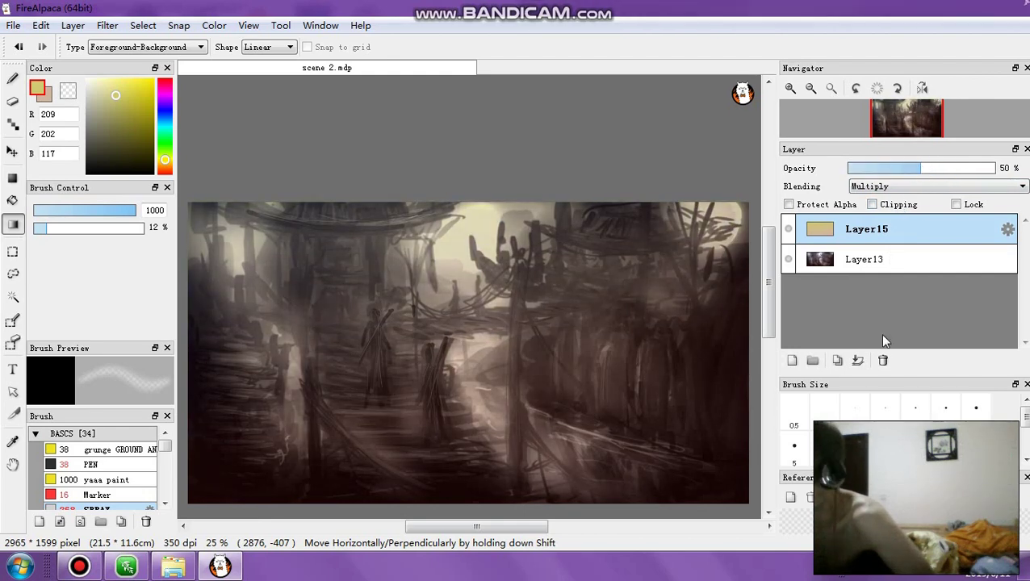
left_click(858, 361)
Step: Raise the painting's saturation by 19 with the Hue filter
left_click(108, 25)
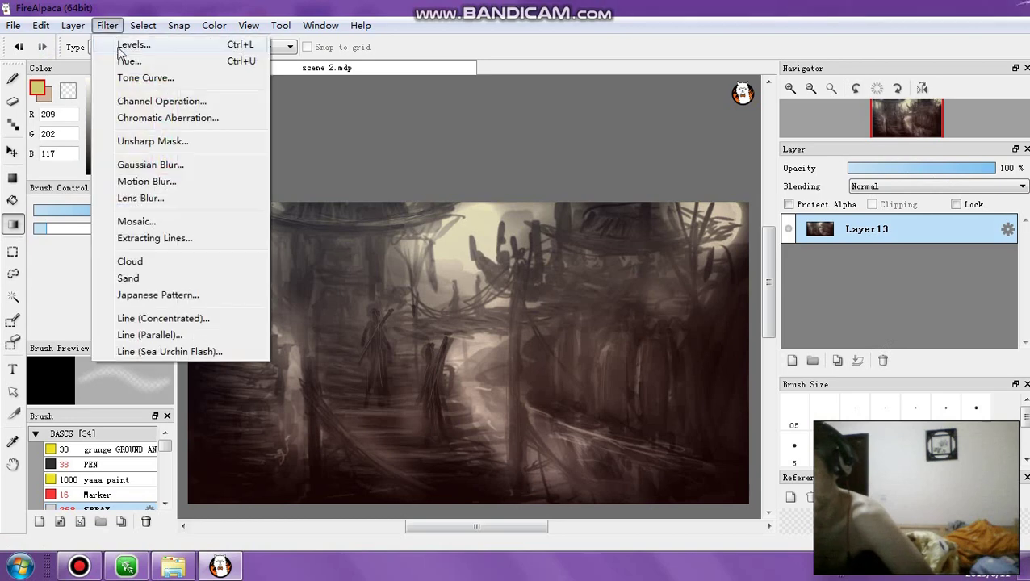
key("Return")
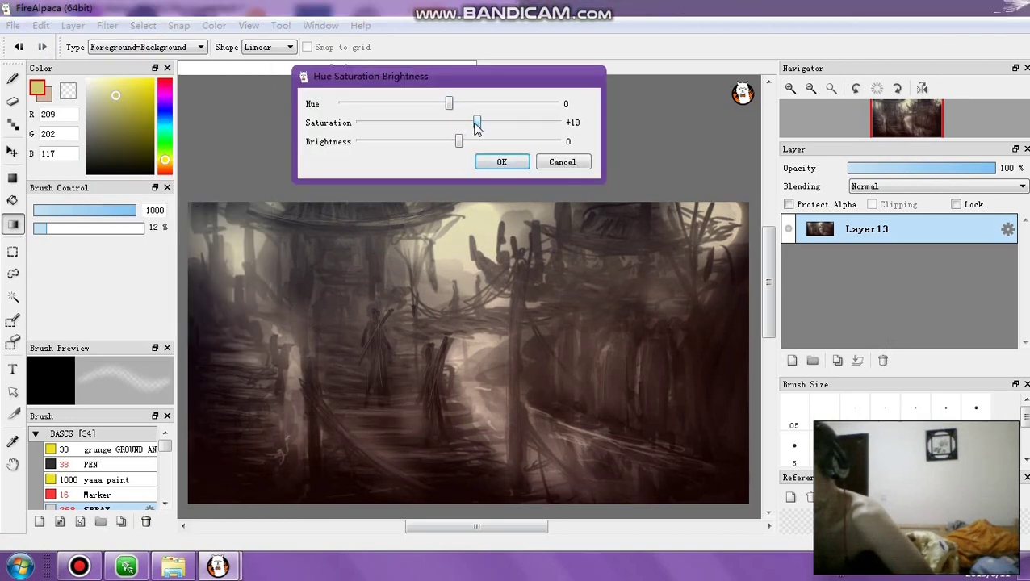
left_click(502, 161)
Step: Fill a new layer above the painting with a diagonal gradient from lavender (163, 163, 209) to green
left_click_drag(166, 131, 165, 145)
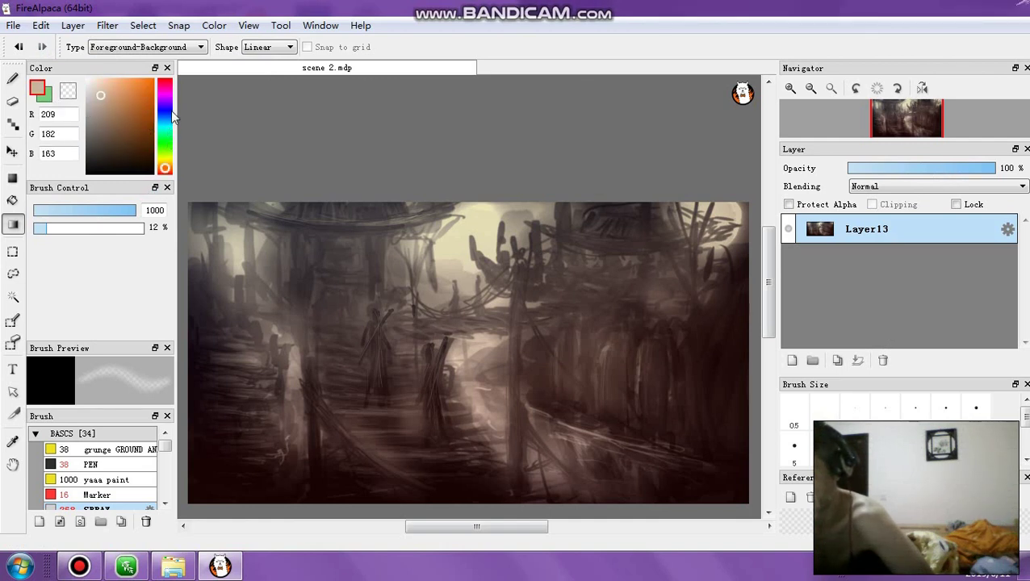
left_click(170, 110)
left_click_drag(327, 243, 436, 304)
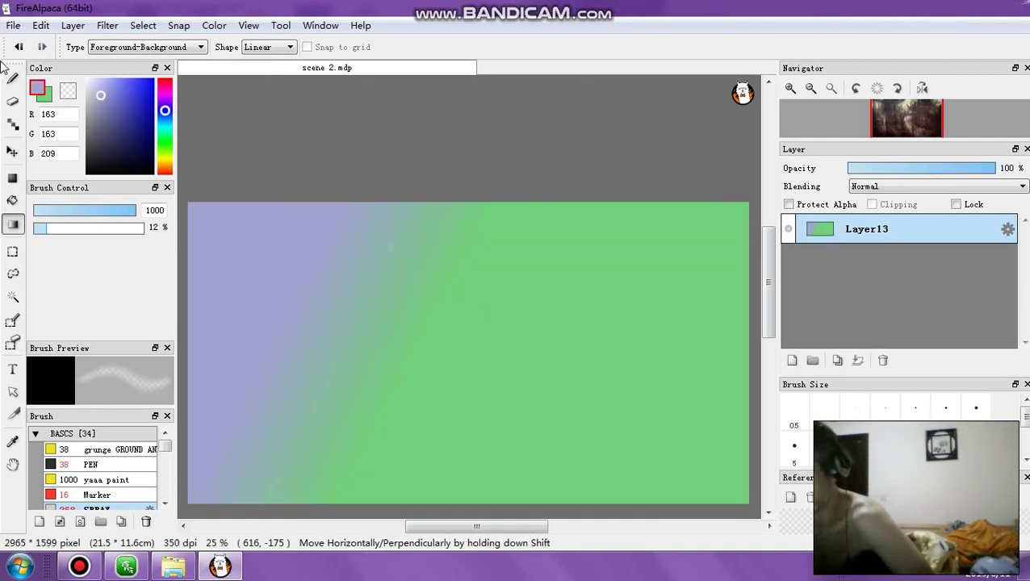
key("ctrl+z")
left_click(793, 360)
left_click_drag(331, 285, 589, 403)
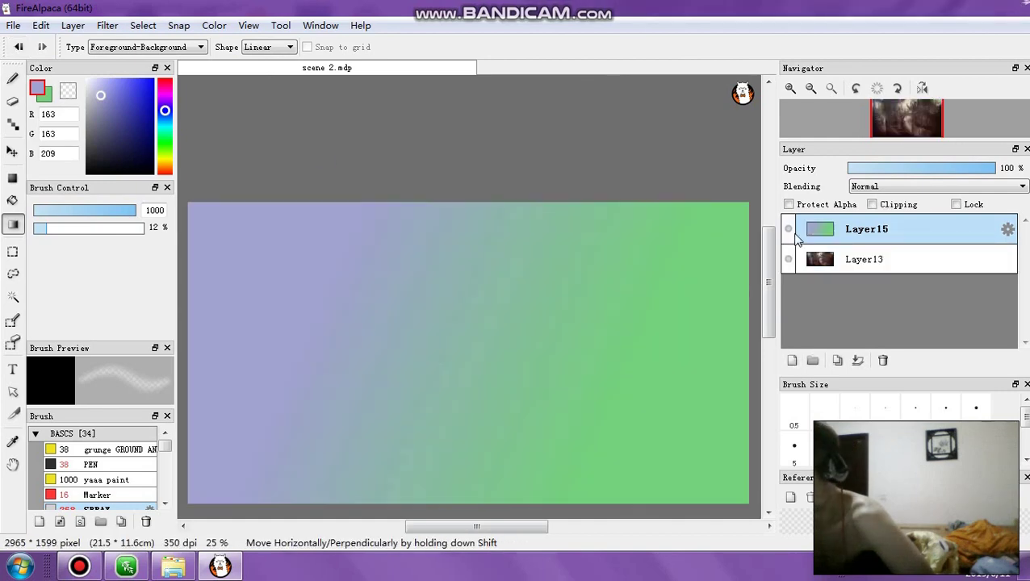
Step: Set the gradient layer's blending to Overlay and redraw the gradient vertically, with lavender at the top and green at the bottom
left_click(881, 187)
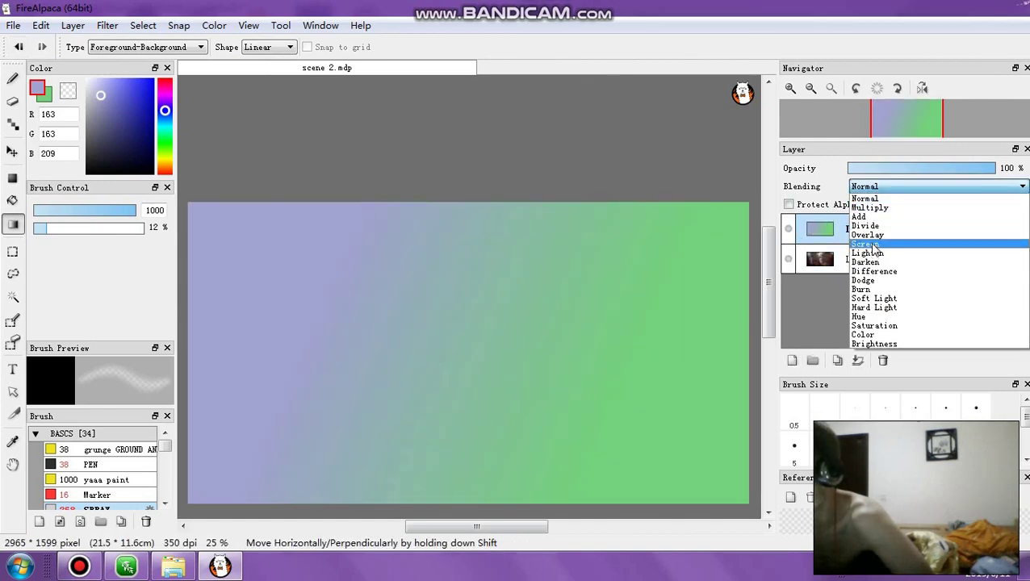
left_click(868, 235)
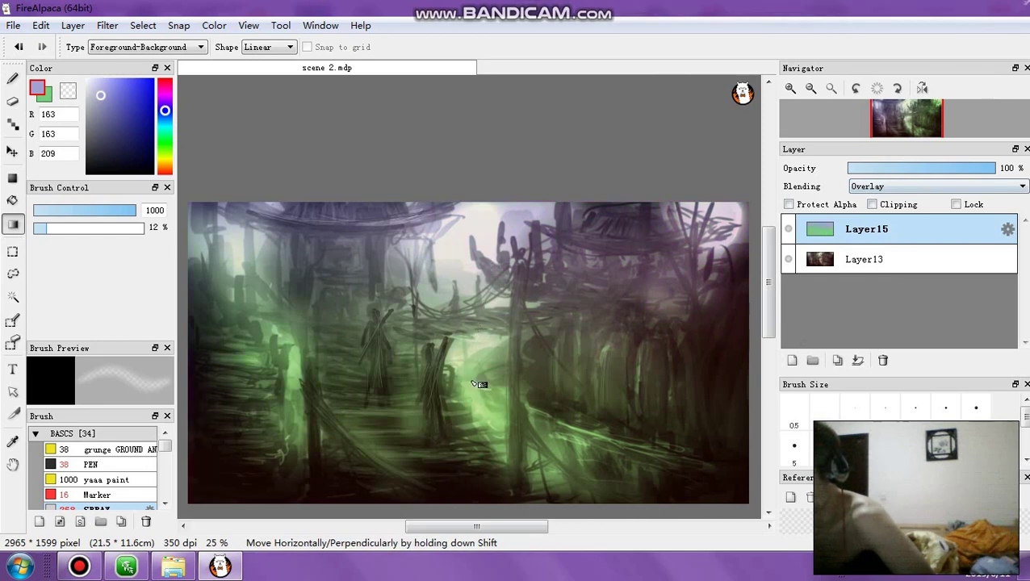
left_click_drag(448, 195, 457, 457)
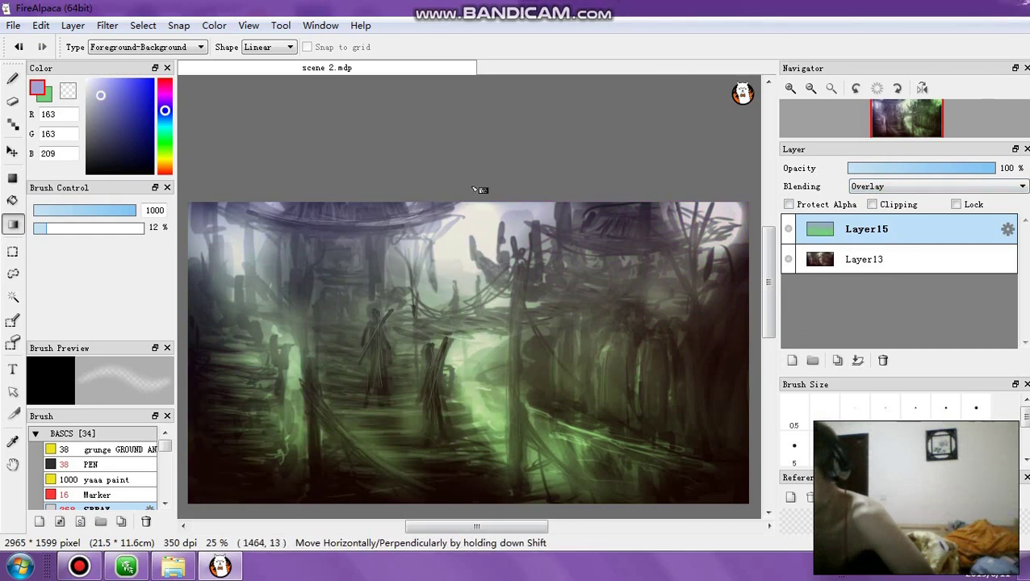
left_click_drag(485, 136, 457, 555)
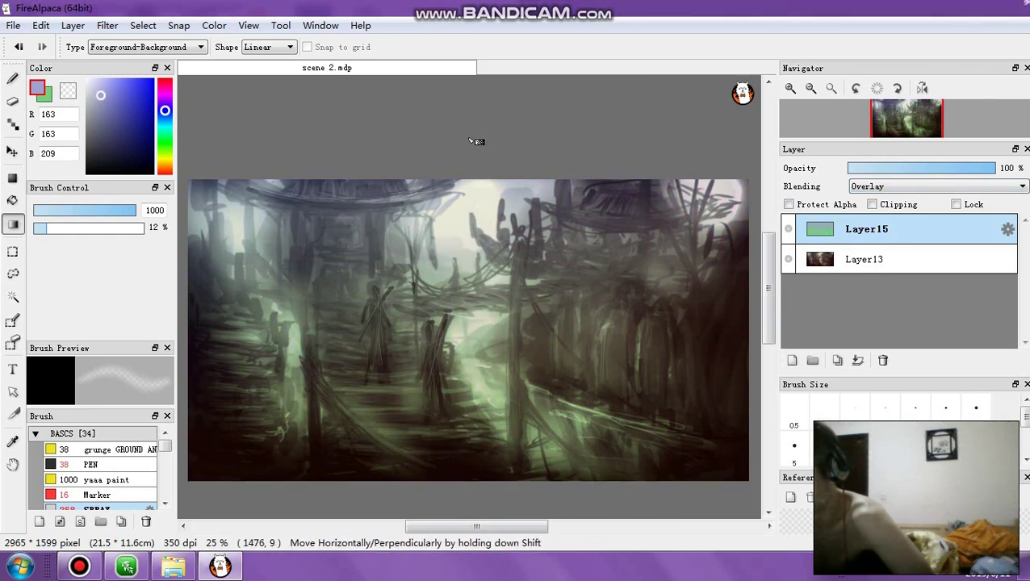
left_click_drag(470, 140, 469, 460)
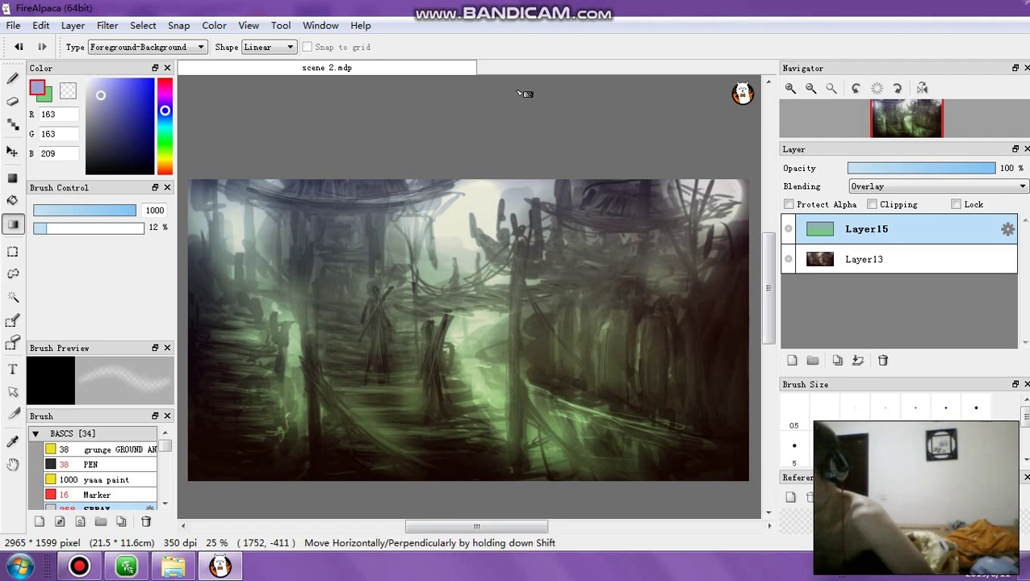
left_click_drag(517, 89, 496, 492)
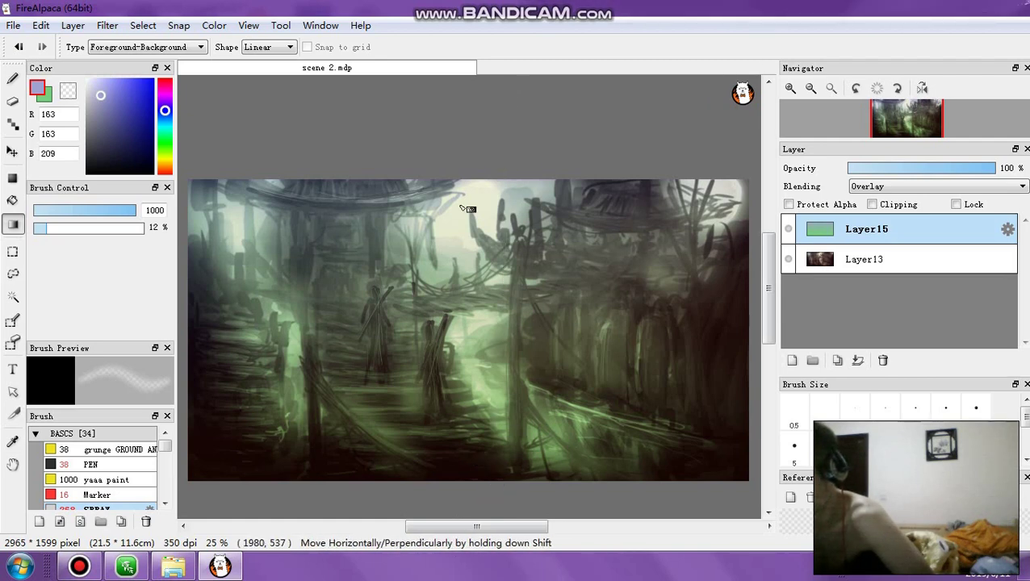
left_click_drag(459, 202, 460, 527)
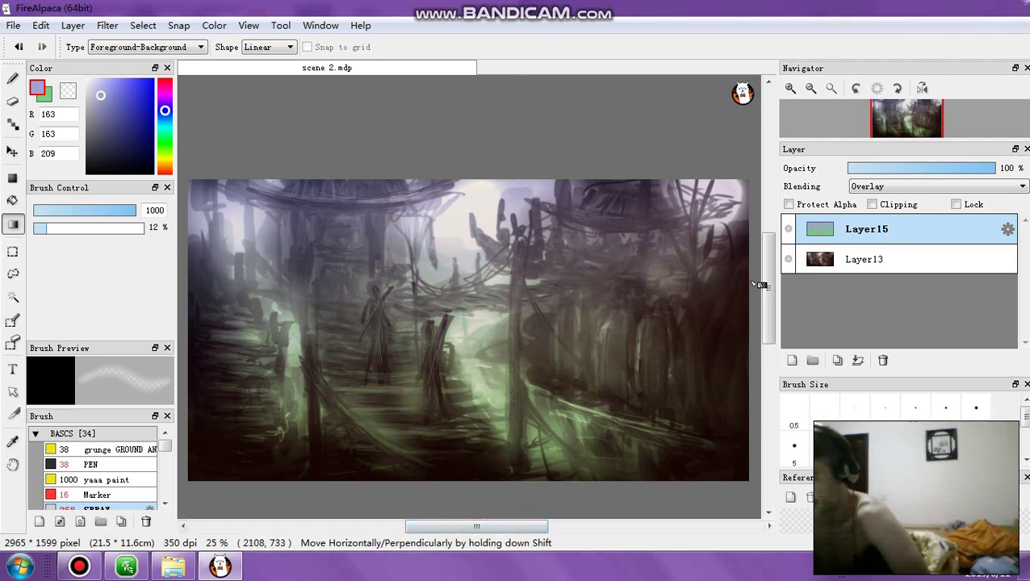
Step: Lower the lavender-to-green gradient layer's opacity to about 70% and merge it into the painting
left_click_drag(931, 169, 942, 169)
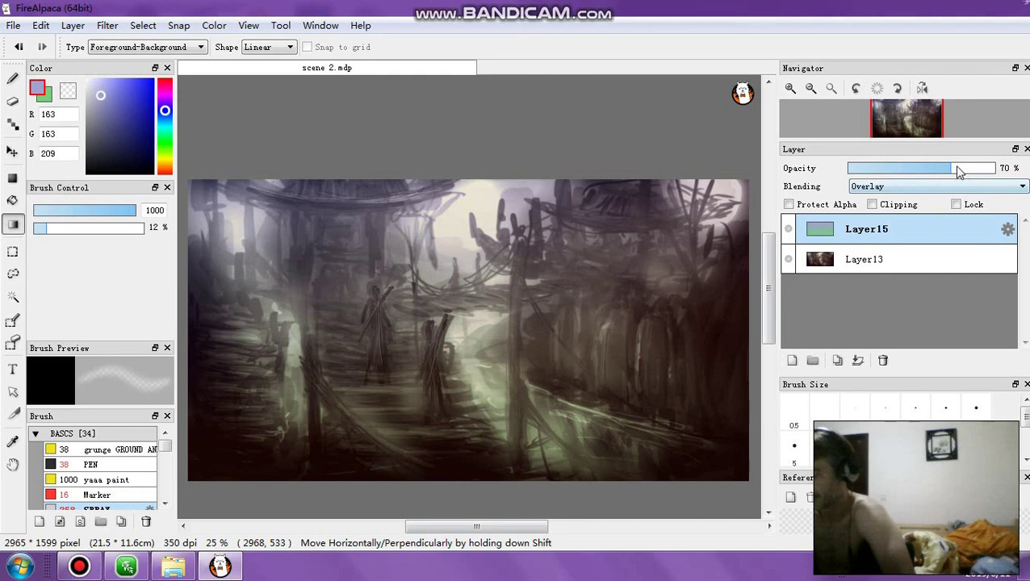
left_click_drag(959, 171, 960, 170)
left_click(858, 360)
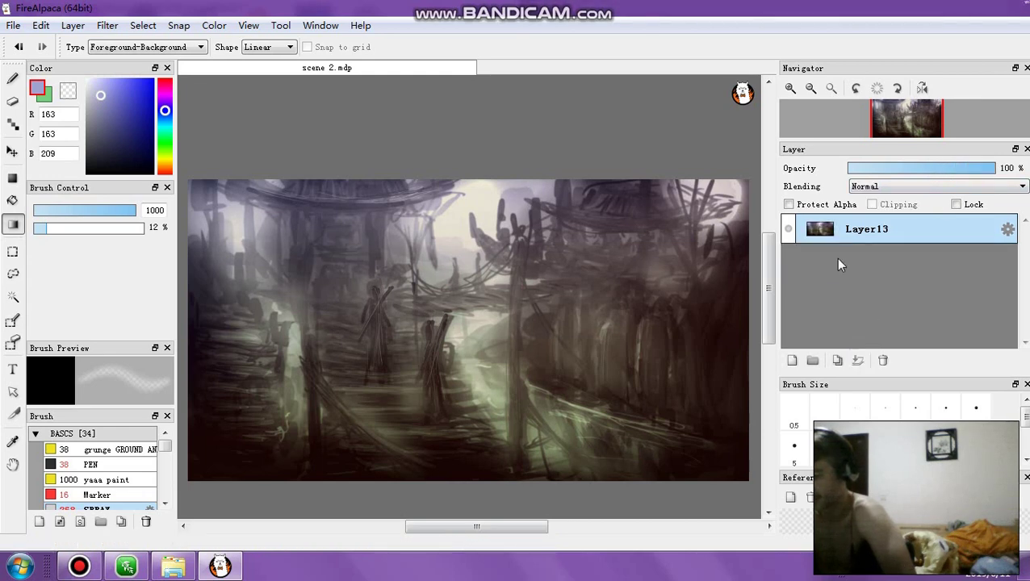
Step: Soften the painting's contrast by moving the black and white Levels output markers inward
left_click(107, 25)
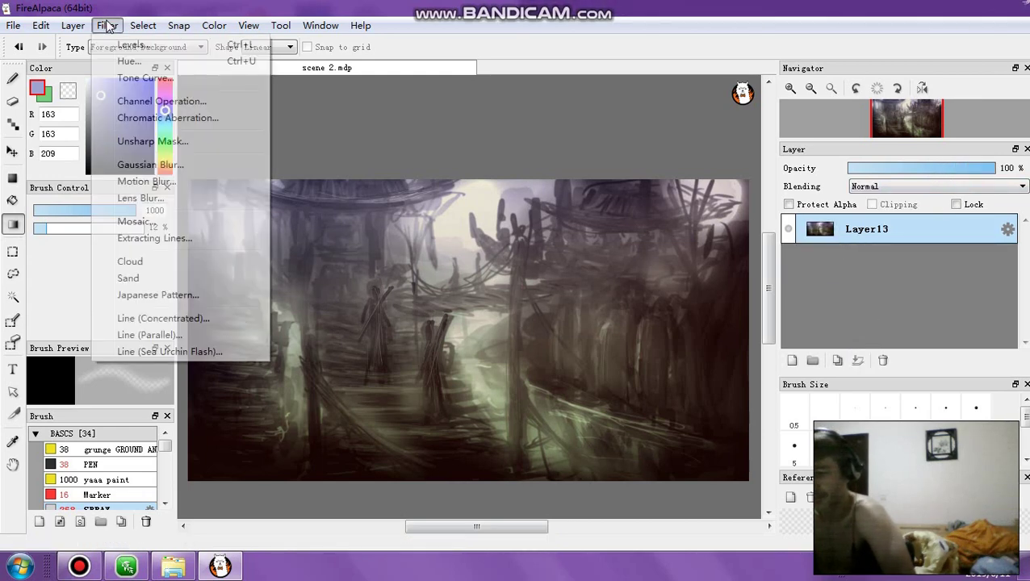
left_click(133, 44)
left_click_drag(426, 105, 422, 101)
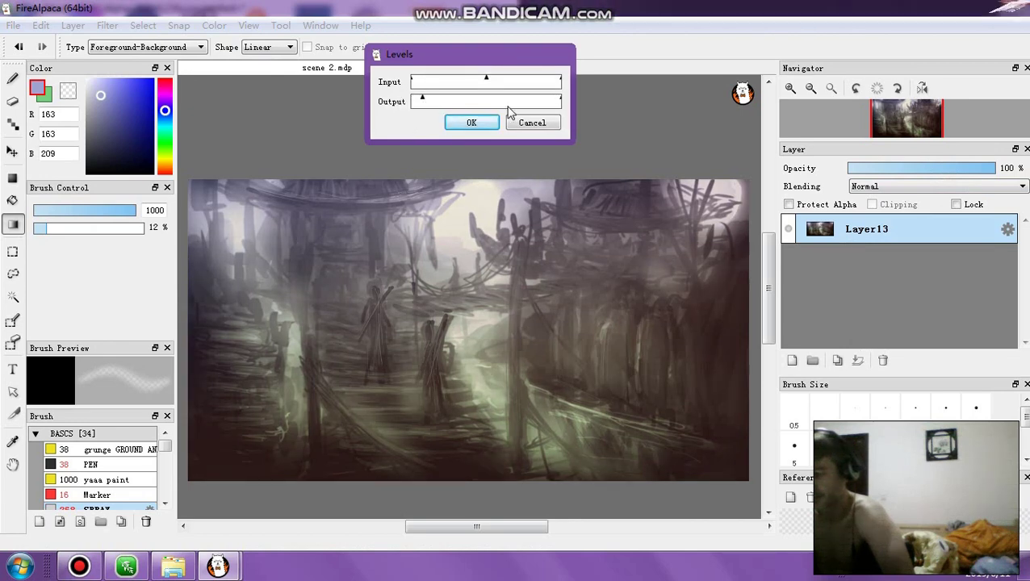
left_click_drag(557, 100, 554, 103)
left_click(517, 123)
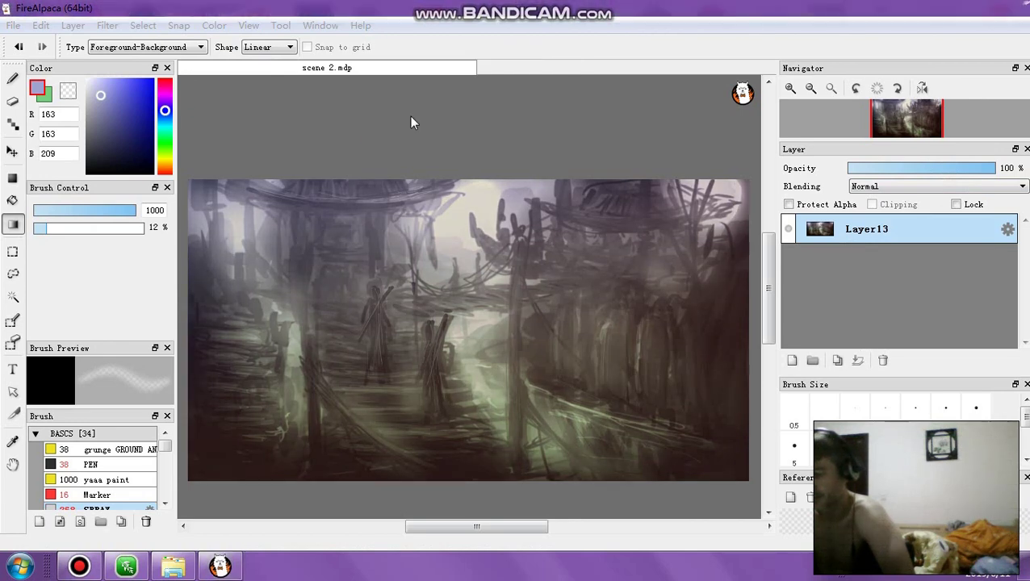
Step: Boost the painting's saturation with the Hue filter by 81 and by a further 23 in a second pass
left_click(107, 25)
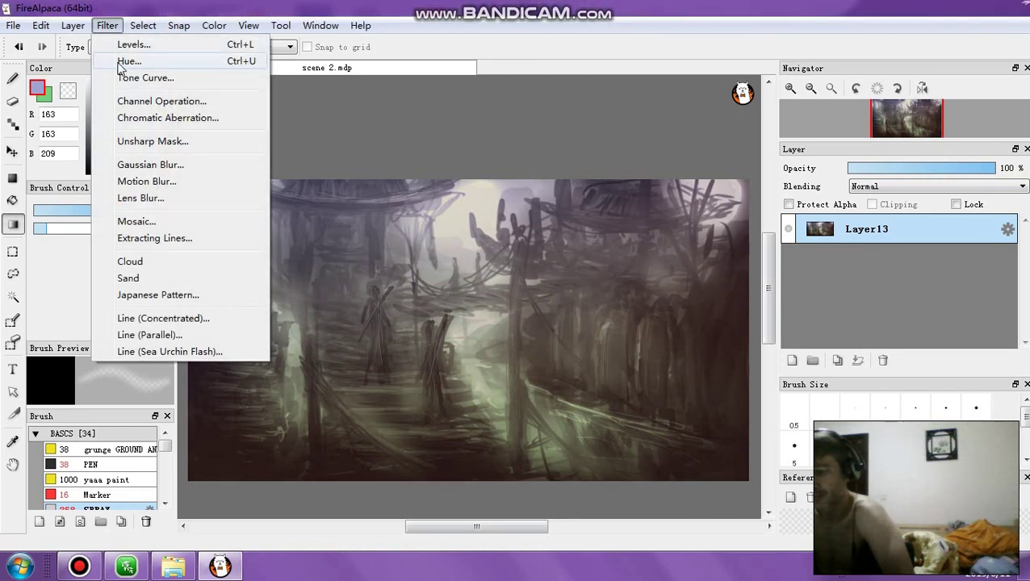
left_click(123, 62)
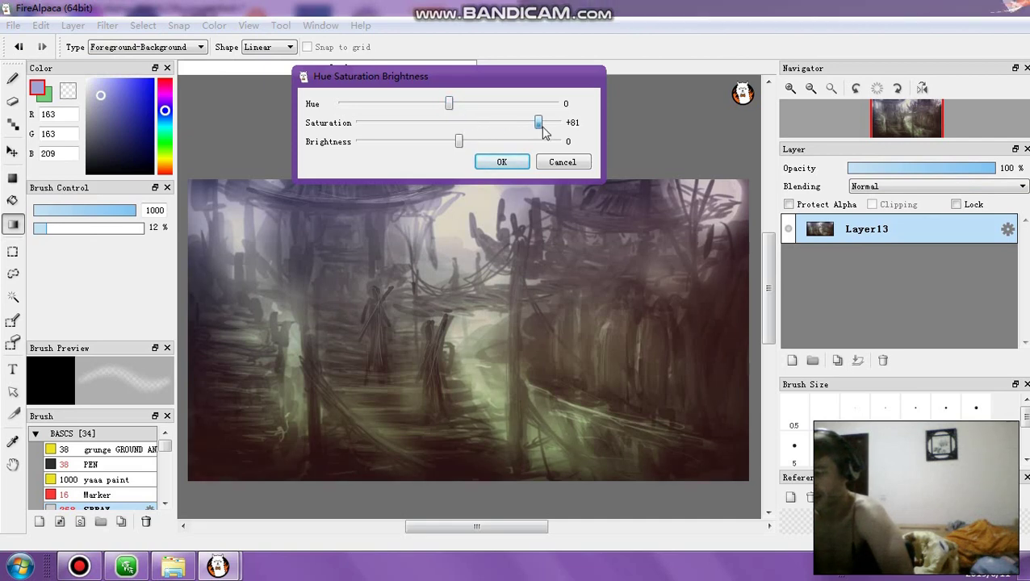
left_click(493, 164)
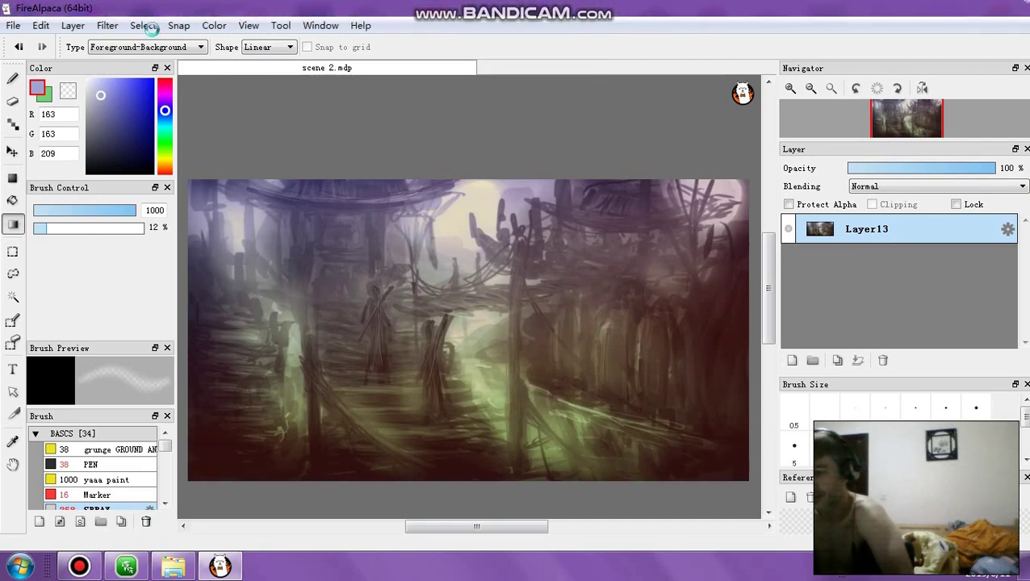
left_click(114, 27)
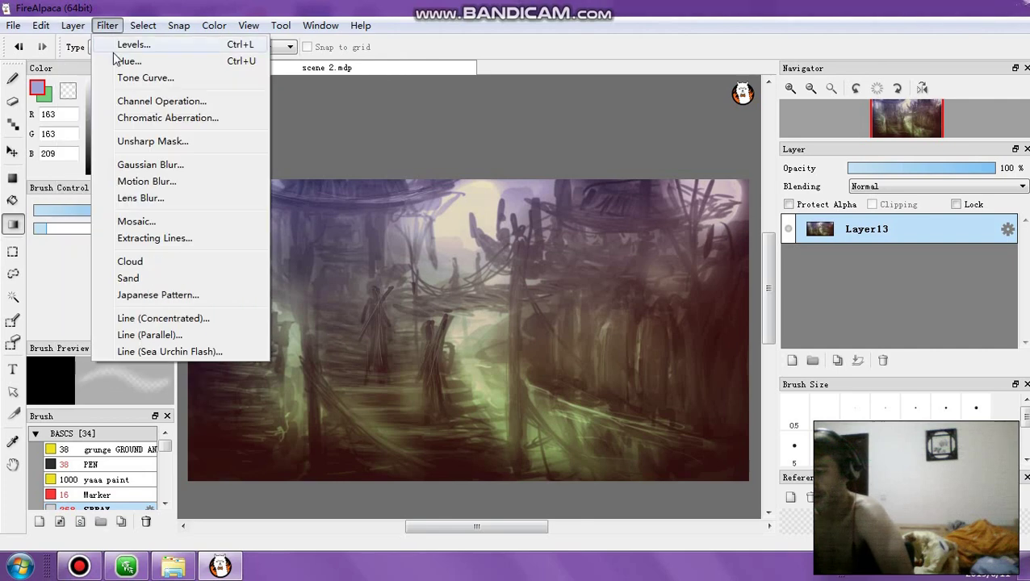
left_click(123, 61)
left_click_drag(458, 124, 557, 122)
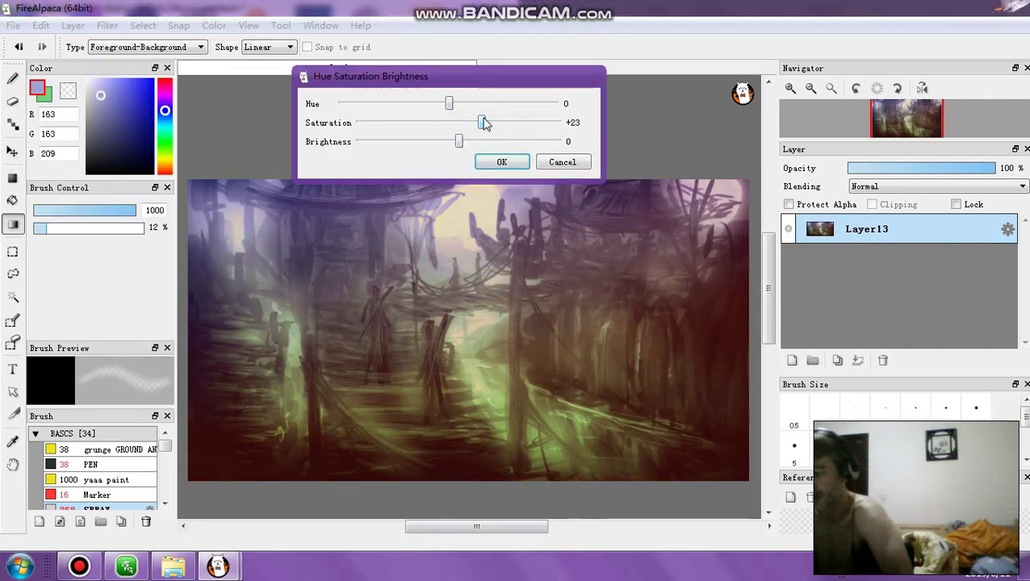
left_click(494, 160)
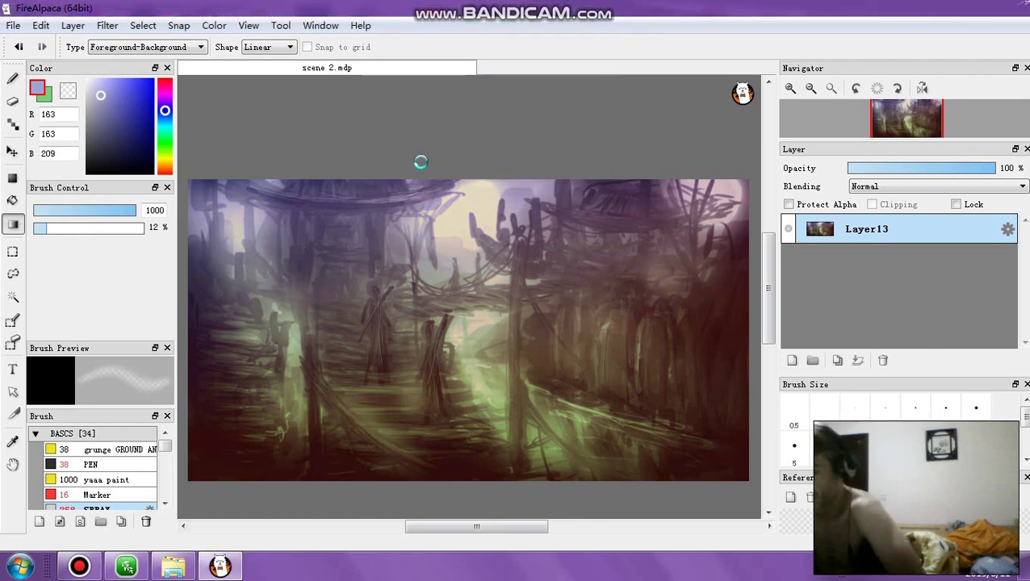
Step: Adjust the painting's Levels by moving the outer input markers and both output markers slightly inward
left_click(107, 25)
left_click(100, 47)
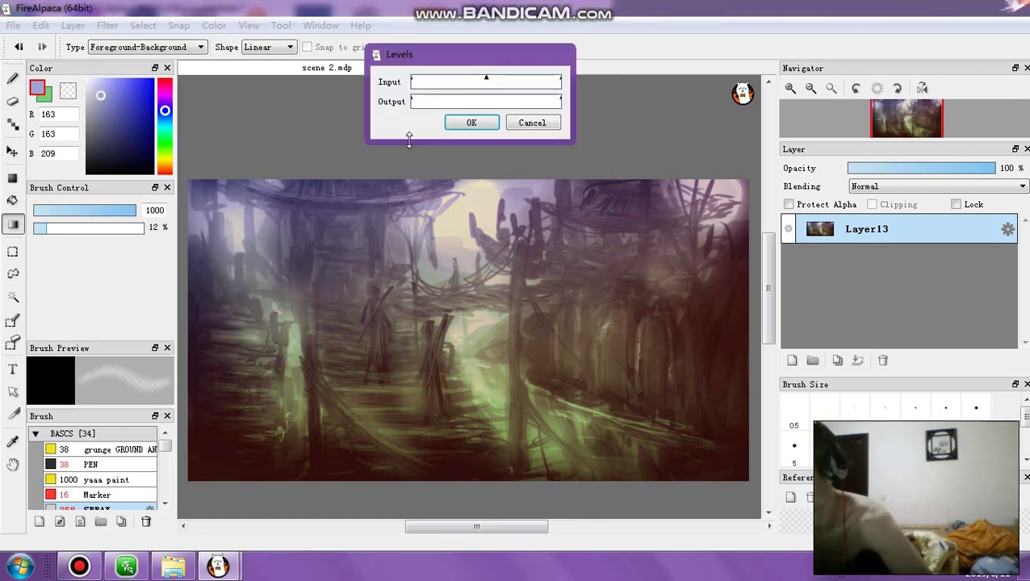
left_click_drag(421, 81, 422, 82)
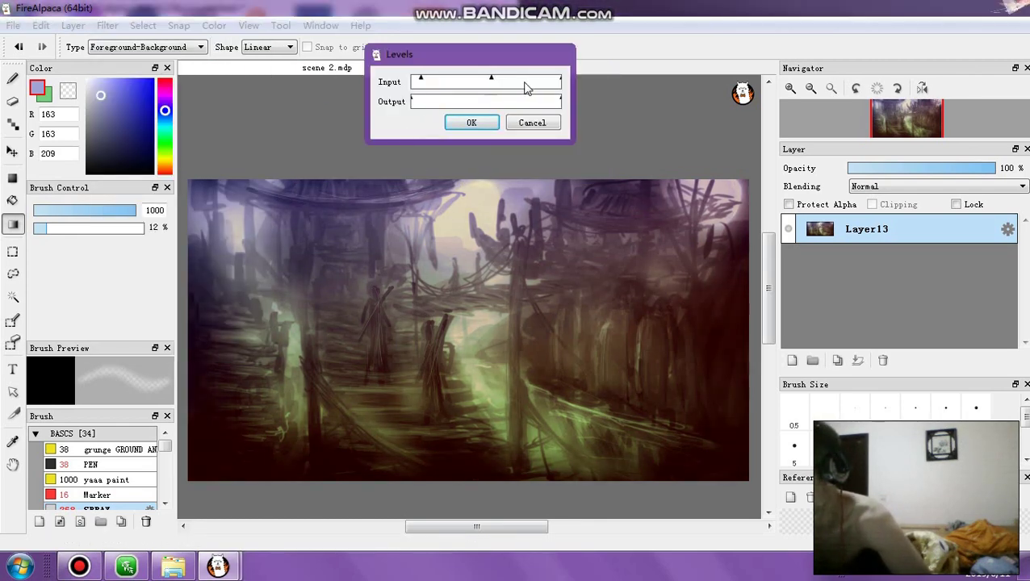
mouse_move(560, 81)
left_mouse_down()
mouse_move(544, 82)
mouse_move(558, 80)
left_mouse_up()
left_click_drag(489, 80, 488, 83)
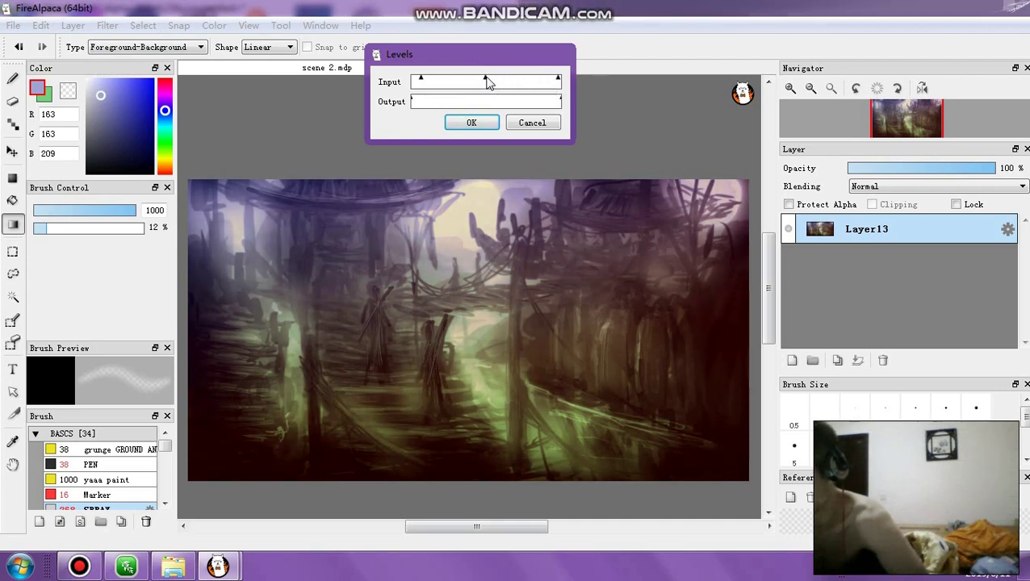
left_click_drag(413, 101, 419, 102)
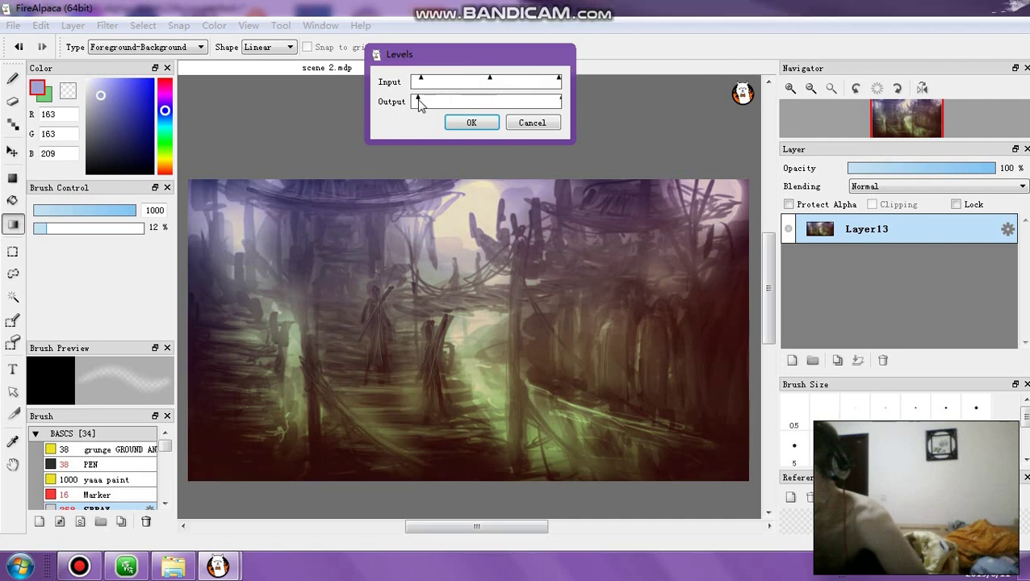
left_click_drag(559, 99, 554, 102)
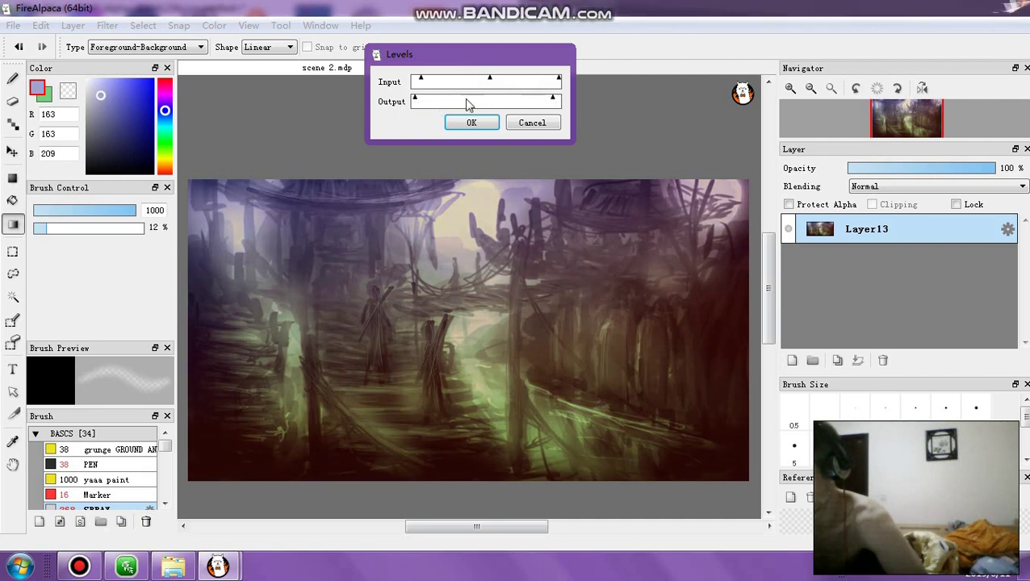
left_click(472, 123)
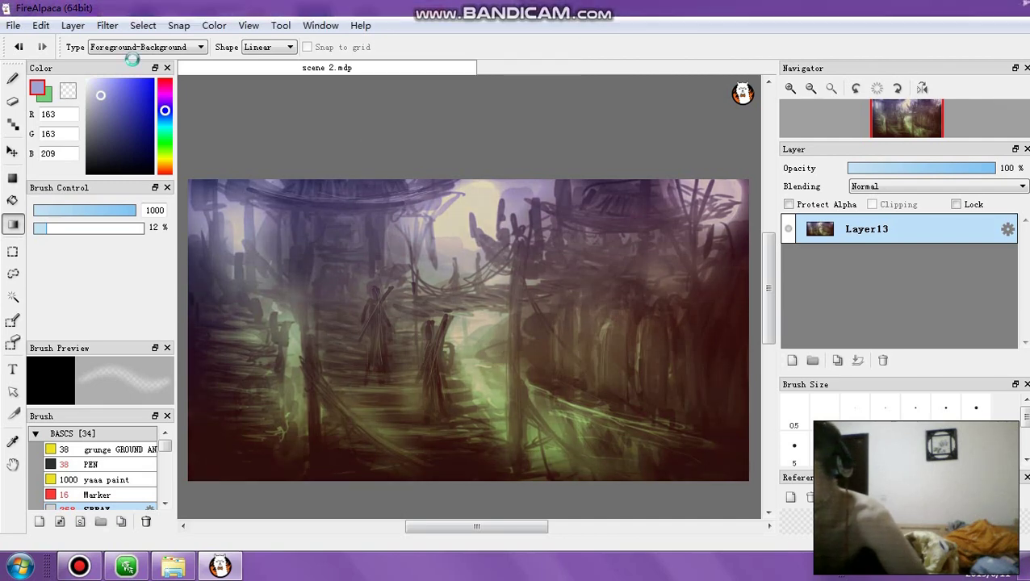
Step: Apply a Gaussian Blur with a value of 1.33 to the painting layer
left_click(115, 31)
left_click(142, 163)
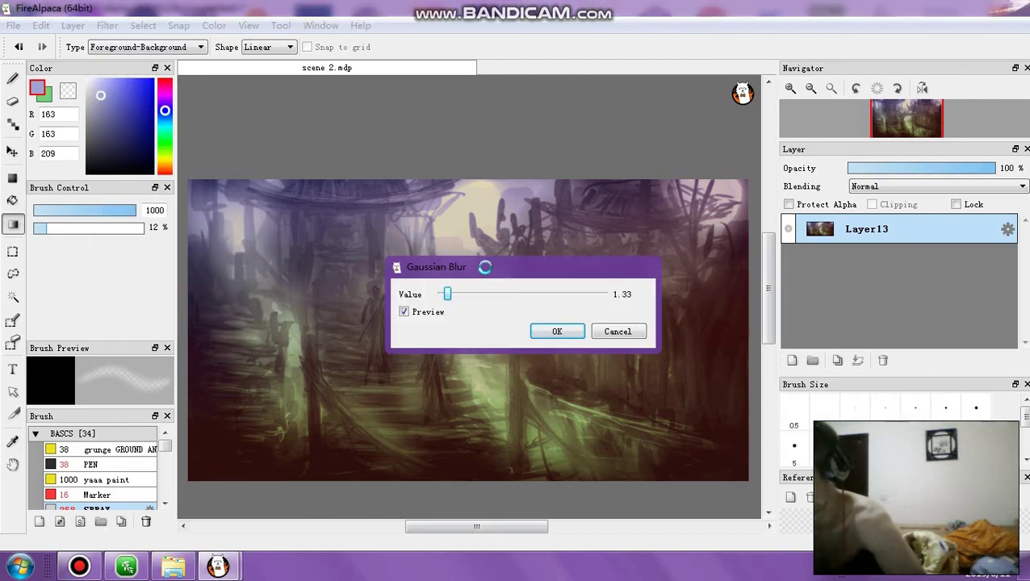
left_click_drag(485, 266, 456, 69)
left_click(533, 138)
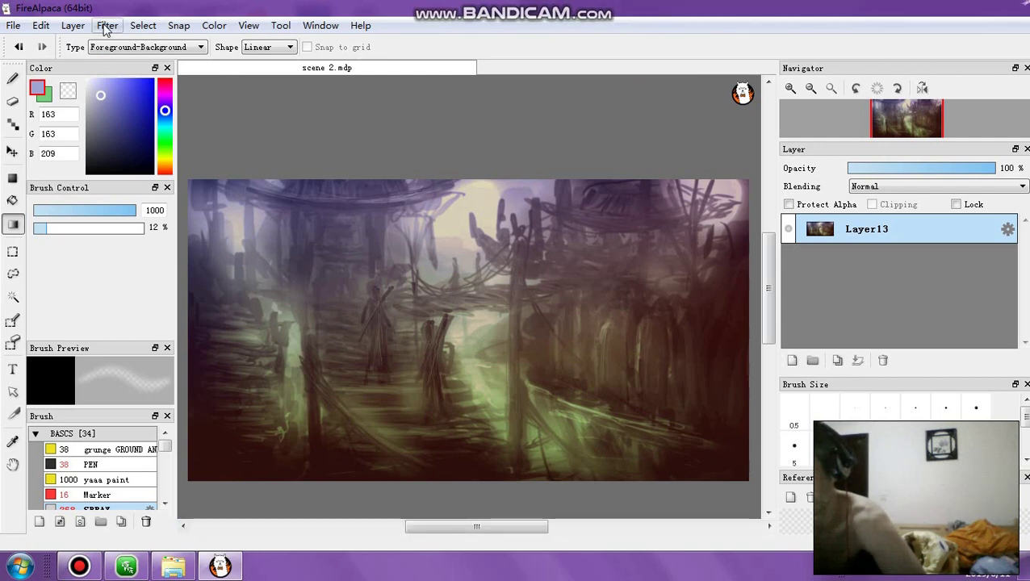
Step: Deepen the painting's shadows by moving the black Levels input marker slightly inward
left_click(105, 25)
left_click(129, 45)
left_click_drag(412, 79, 419, 79)
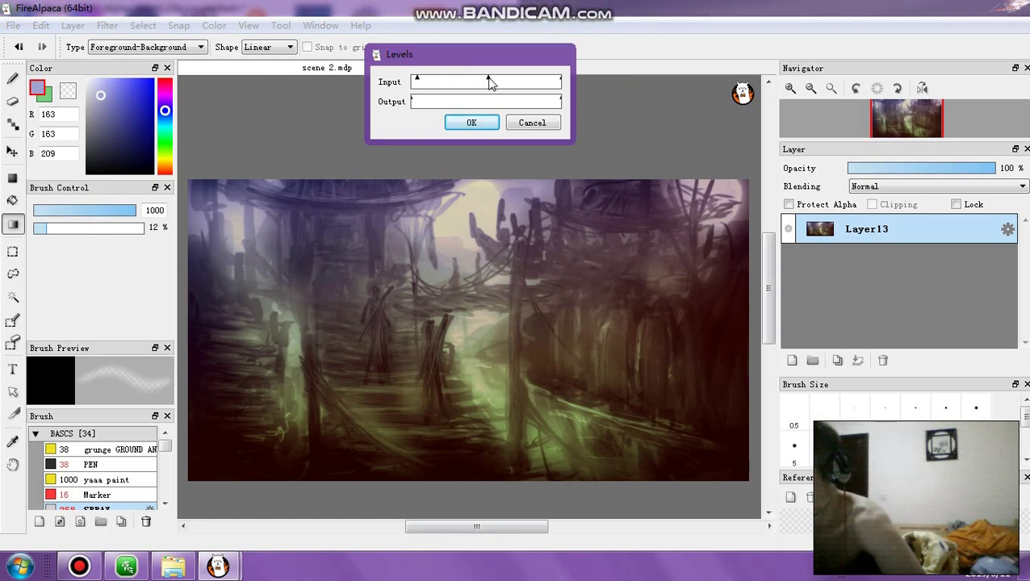
left_click(473, 124)
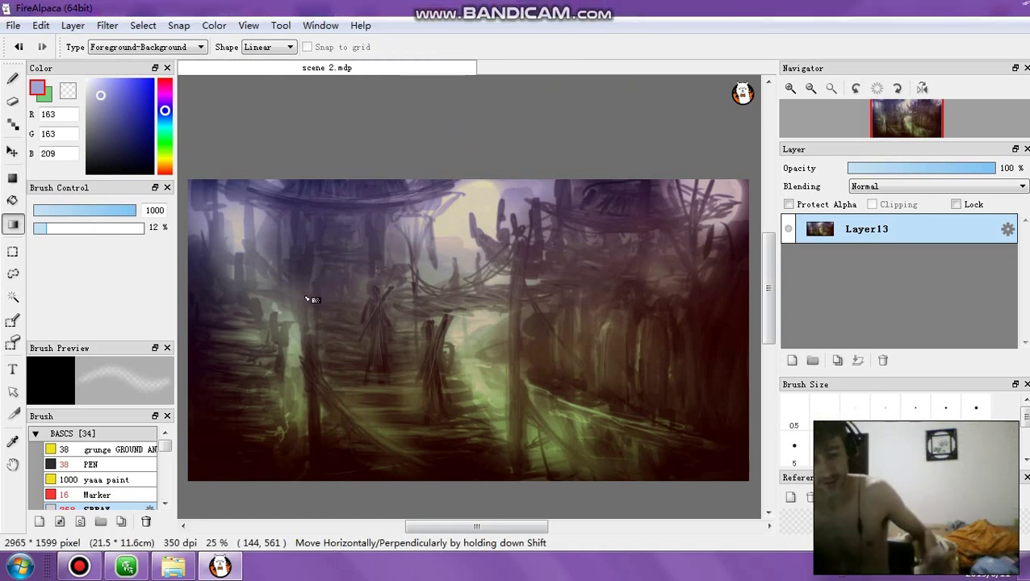
Step: Spray a faint haze of sampled olive green (173, 177, 126) on a new layer with the brush at size 1000, and merge it down
left_click(487, 372, "alt")
left_click(12, 78)
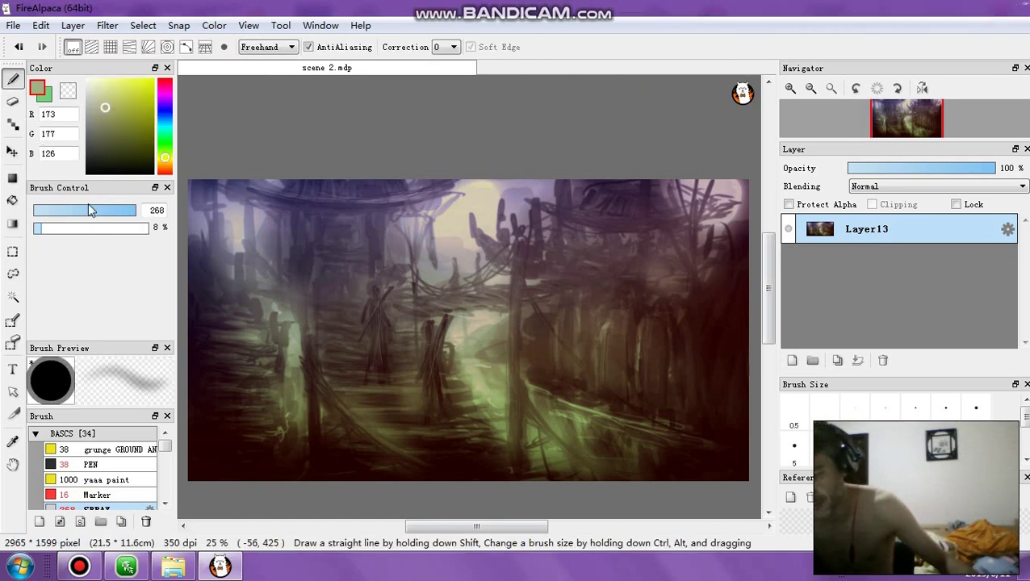
left_click_drag(90, 210, 172, 212)
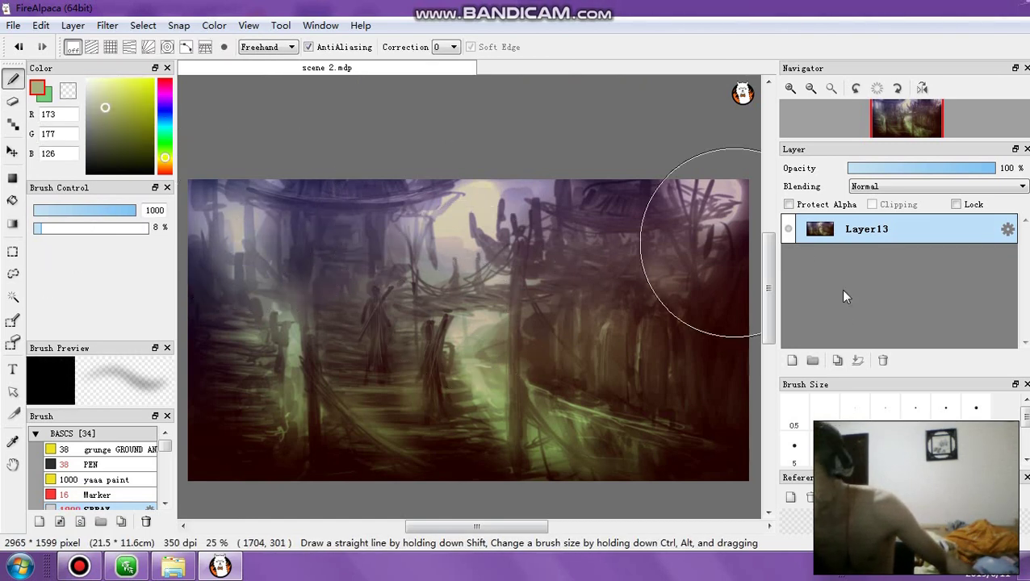
left_click(792, 360)
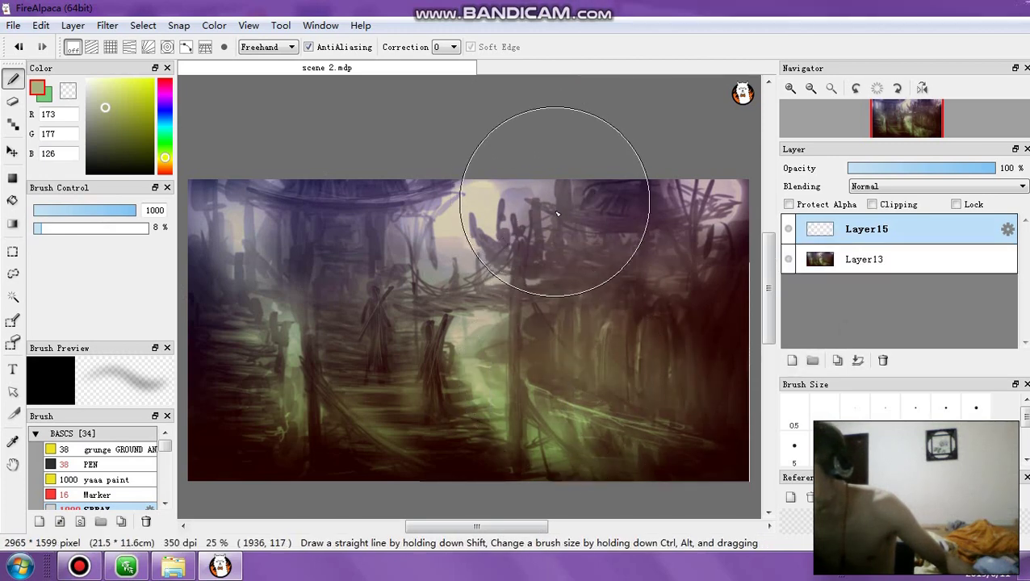
mouse_move(557, 213)
left_mouse_down()
mouse_move(633, 254)
mouse_move(664, 229)
left_mouse_up()
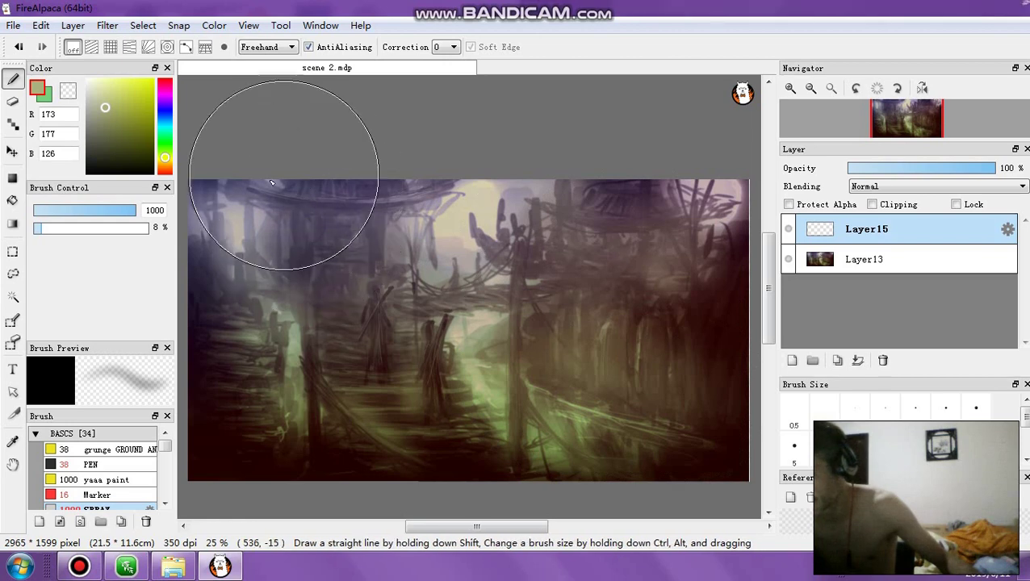
mouse_move(320, 368)
left_mouse_down()
mouse_move(354, 361)
mouse_move(382, 329)
left_mouse_up()
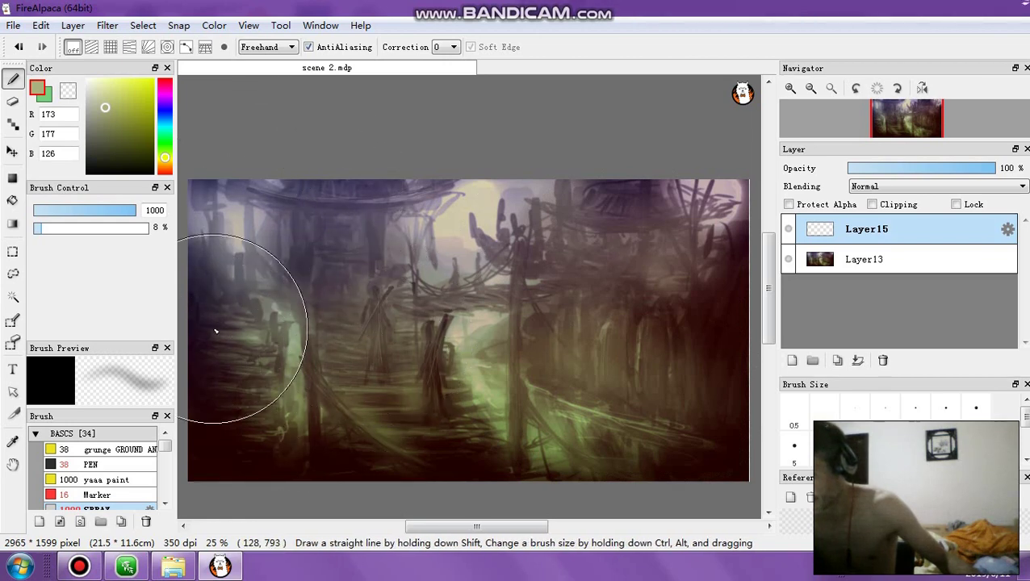
mouse_move(216, 331)
left_mouse_down()
mouse_move(315, 421)
mouse_move(396, 441)
mouse_move(434, 435)
mouse_move(500, 462)
mouse_move(618, 468)
mouse_move(708, 380)
left_mouse_up()
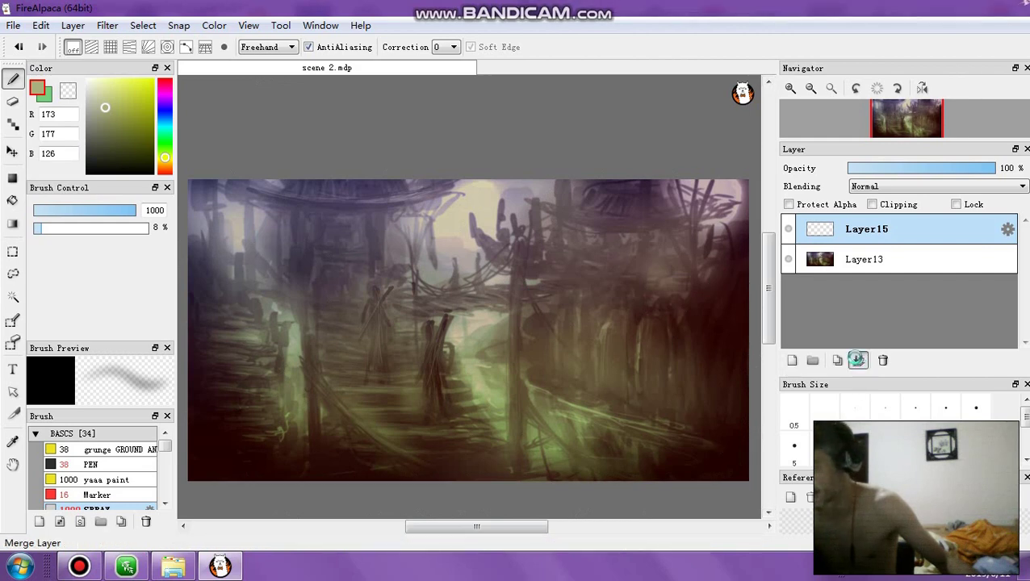
left_click(857, 361)
Step: Increase the painting's contrast by moving both the black and white Levels input markers slightly inward
left_click(107, 25)
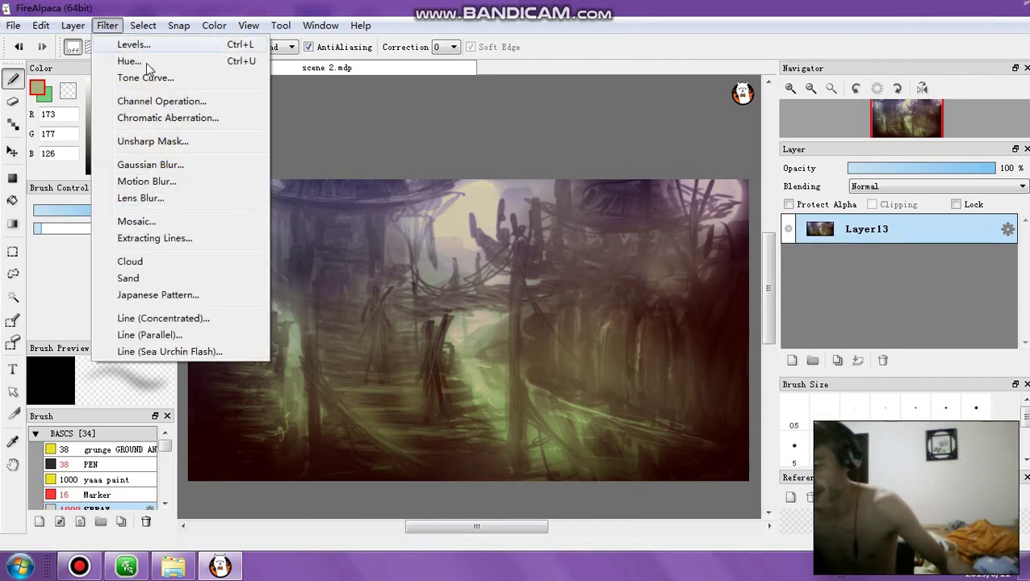
left_click(133, 45)
left_click_drag(413, 80, 421, 80)
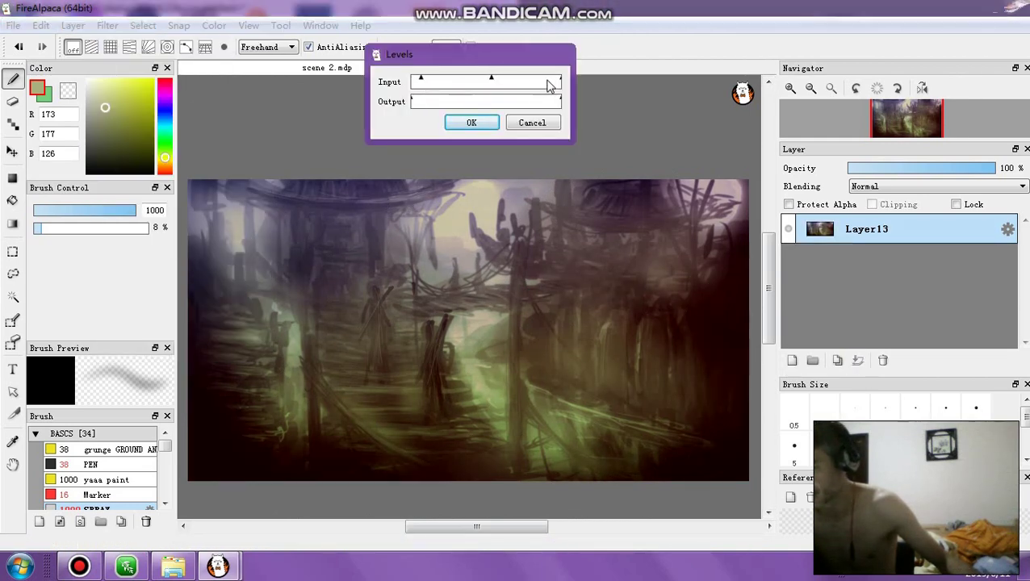
mouse_move(559, 81)
left_mouse_down()
mouse_move(540, 81)
mouse_move(550, 82)
left_mouse_up()
left_click(474, 122)
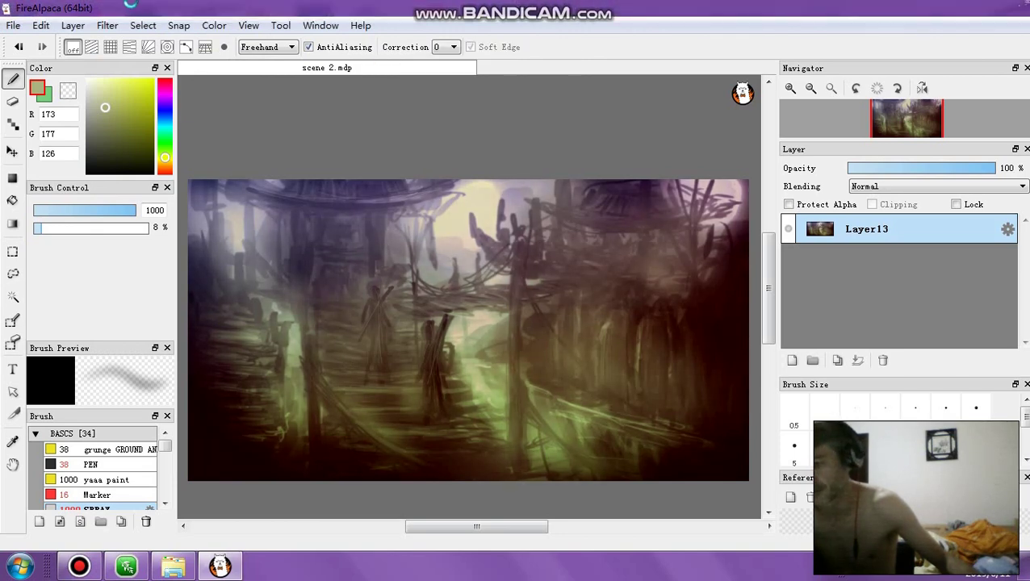
Step: Reduce the painting's saturation slightly with the Hue filter, setting Saturation to -9
left_click(111, 29)
left_click(133, 62)
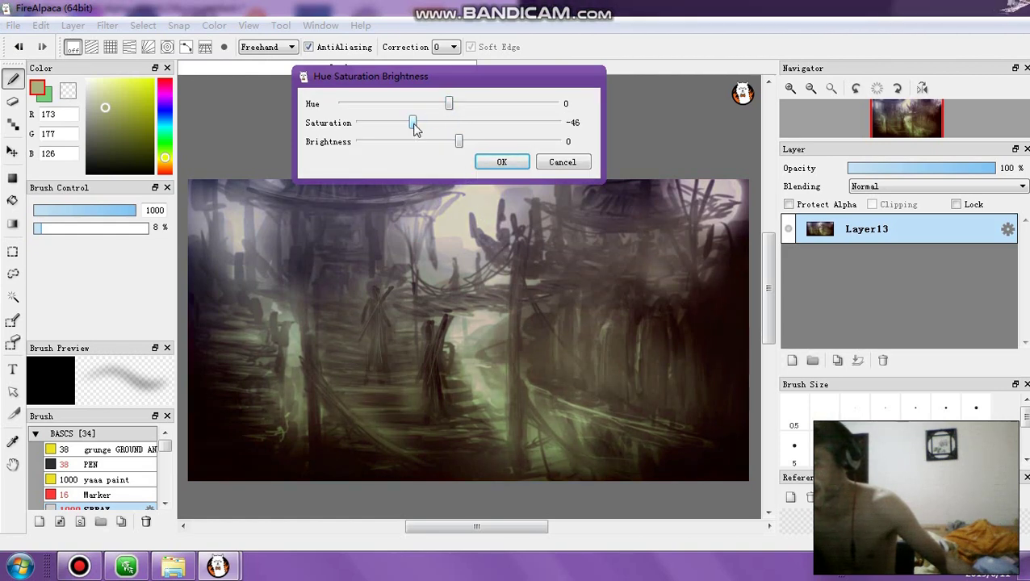
left_click_drag(415, 129, 442, 132)
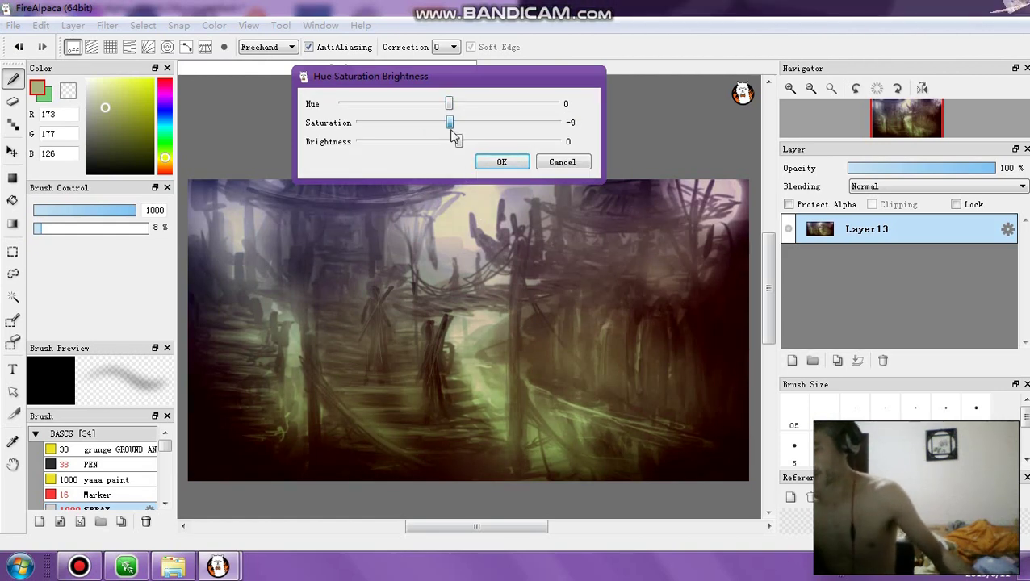
left_click(500, 162)
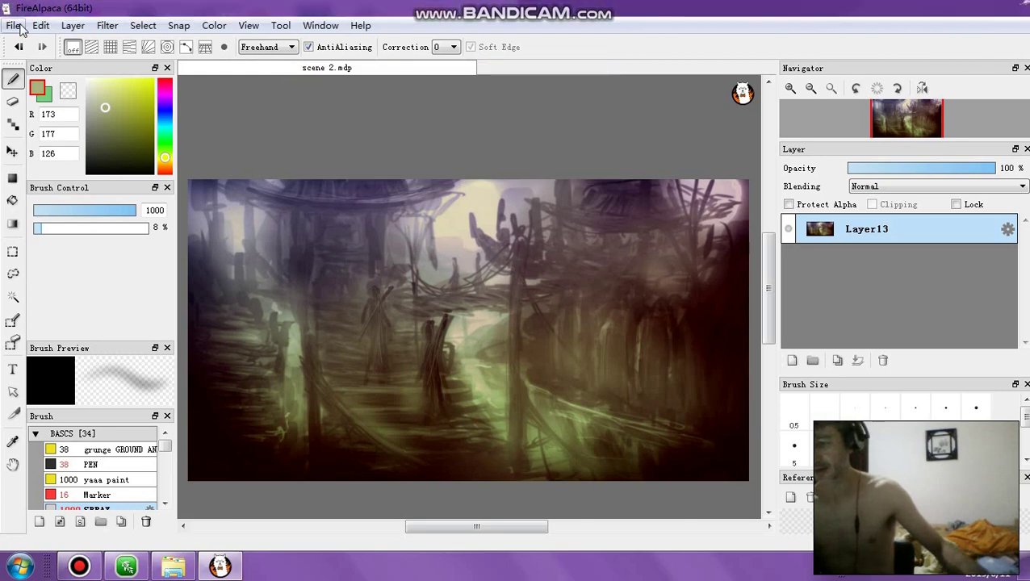
Step: Save a copy of the painting to the desktop as a PNG named MVM, accepting the export options
left_click(14, 26)
left_click(42, 158)
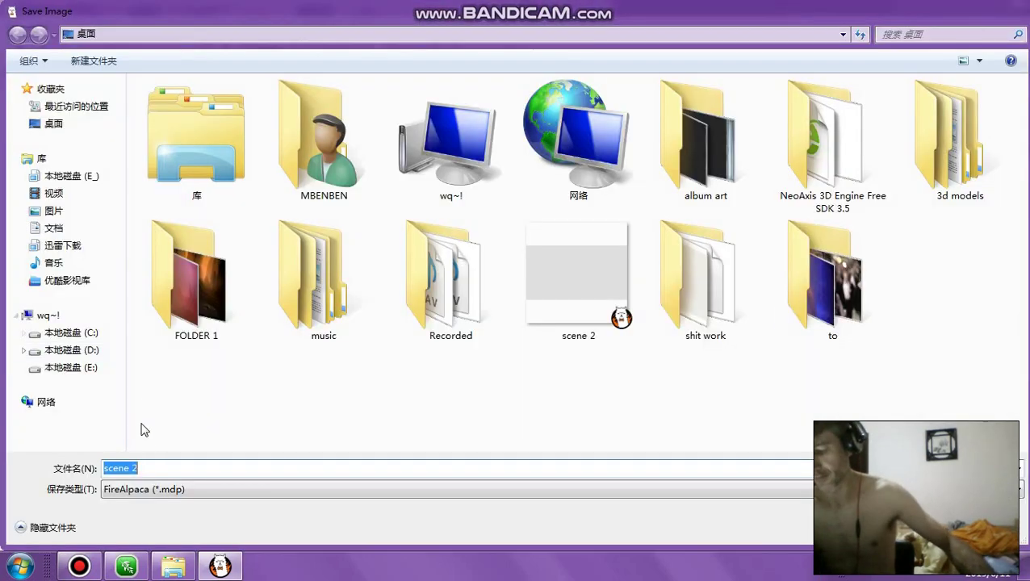
type("MVM")
left_click(146, 491)
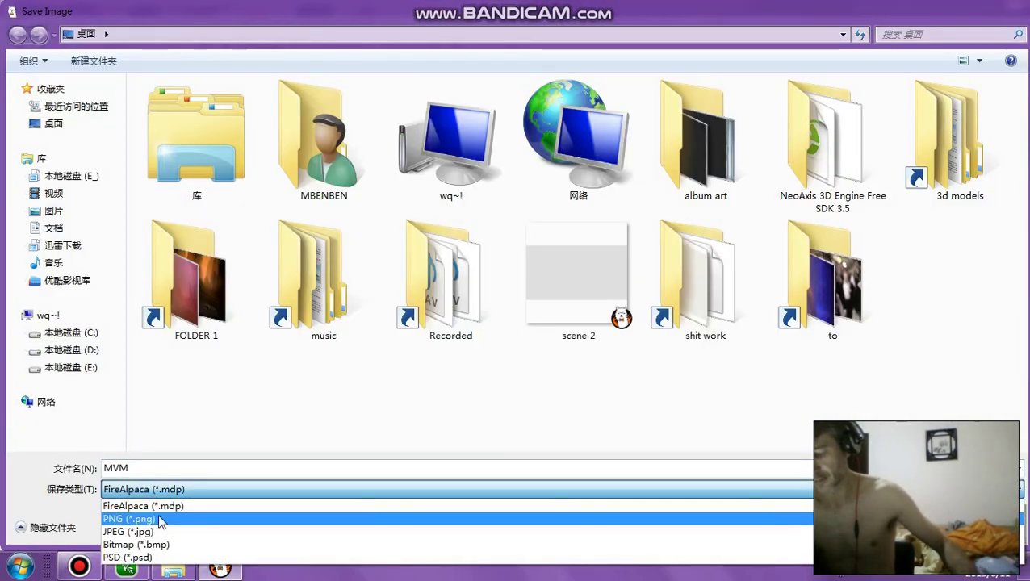
left_click(137, 519)
key("Return")
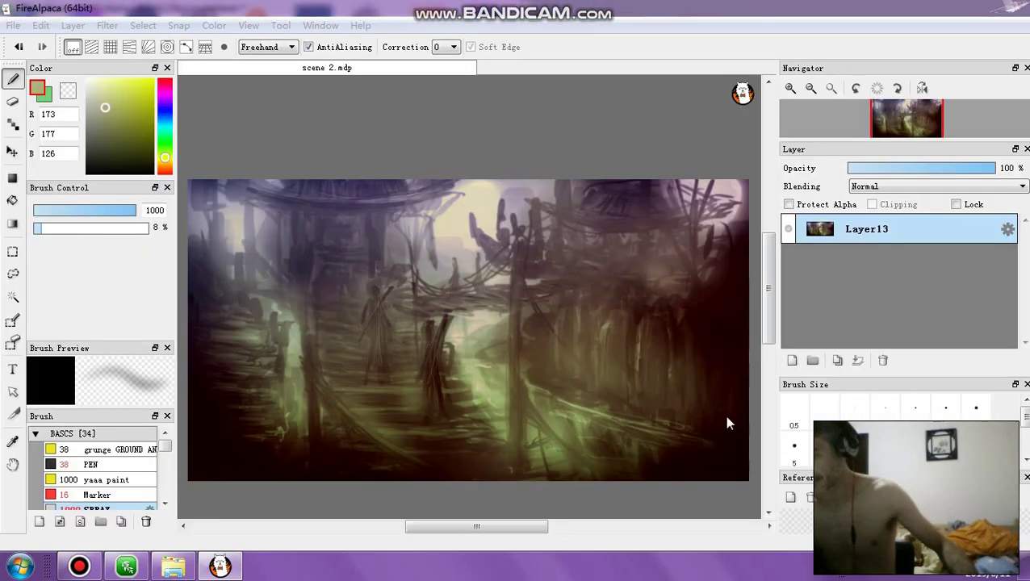
left_click(504, 328)
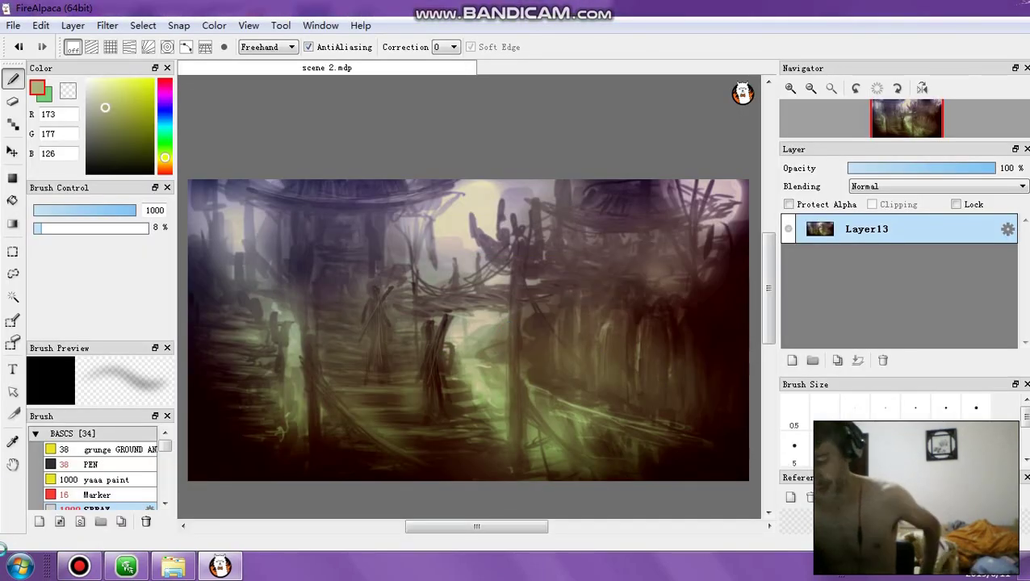
Step: Find the exported MVM image in the desktop folder and open it in Windows Photo Viewer
left_click(20, 567)
left_click(243, 179)
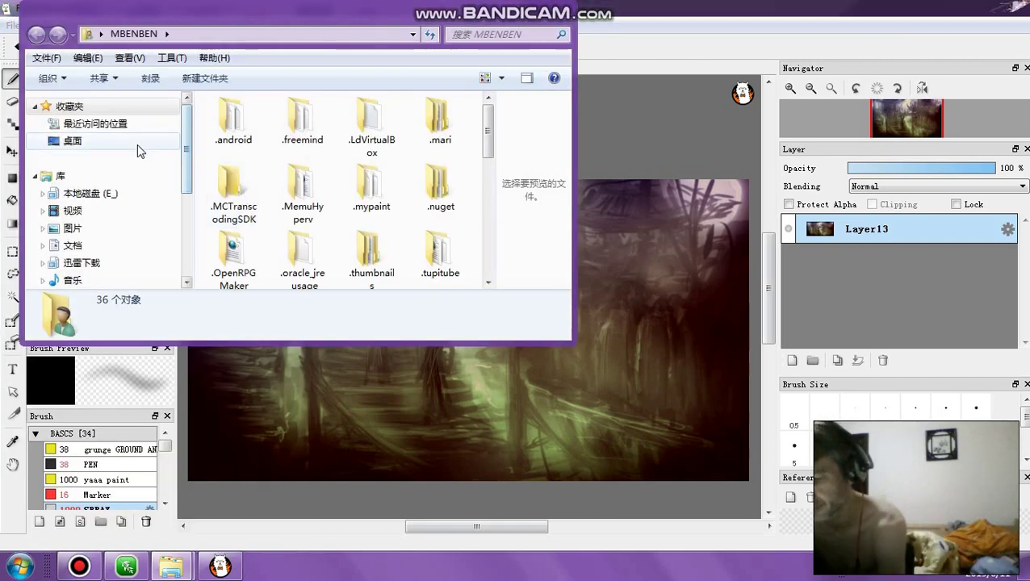
left_click(136, 144)
left_click(379, 219)
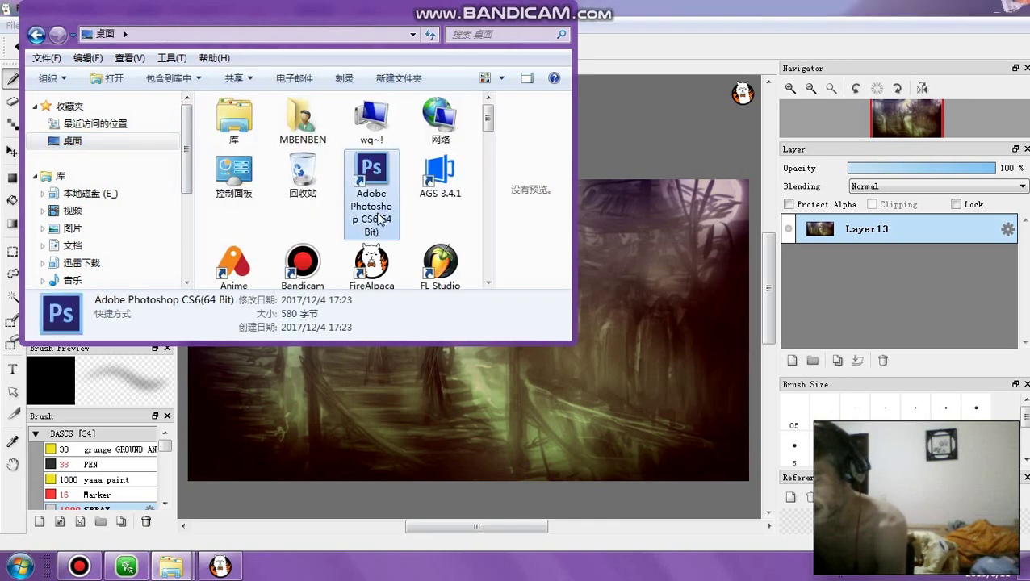
scroll(382, 222, "down", 10)
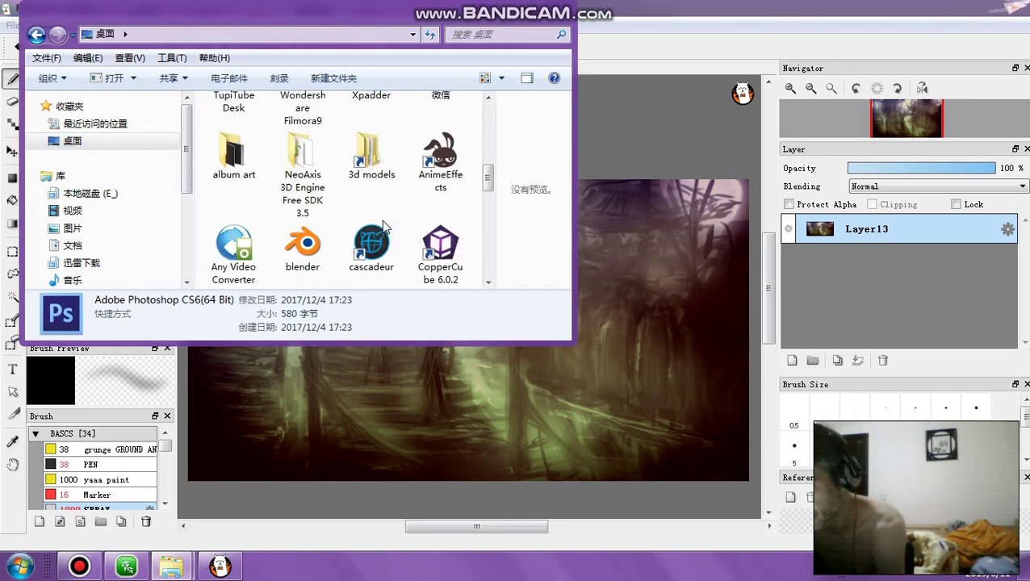
scroll(384, 229, "down", 2)
scroll(384, 228, "down", 3)
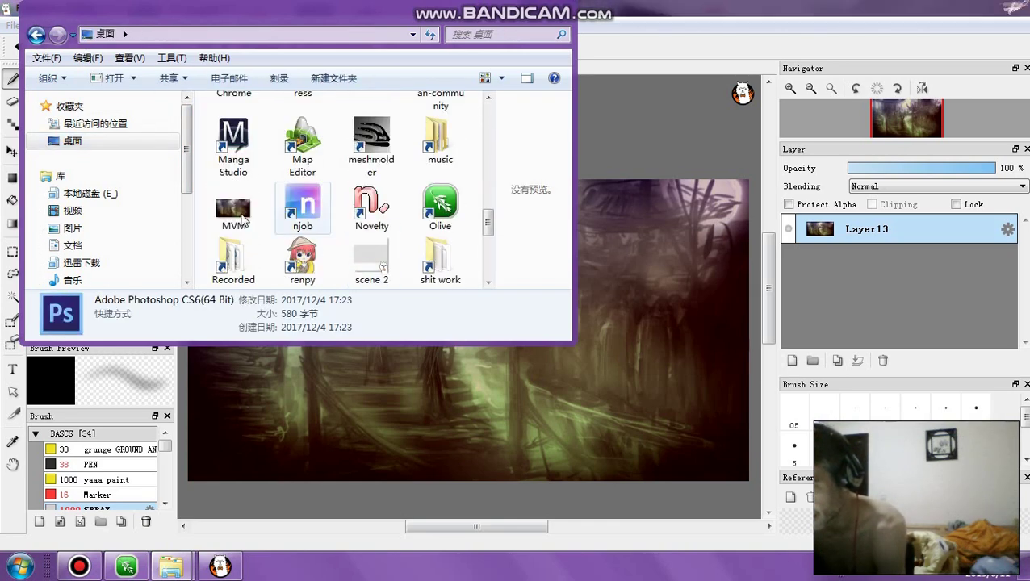
left_click(230, 214)
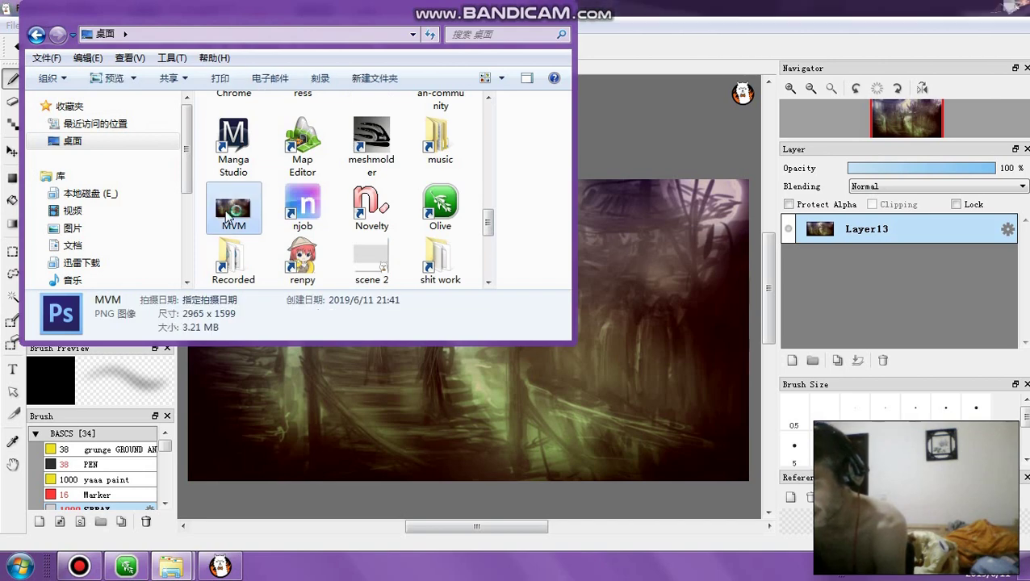
left_click(129, 567)
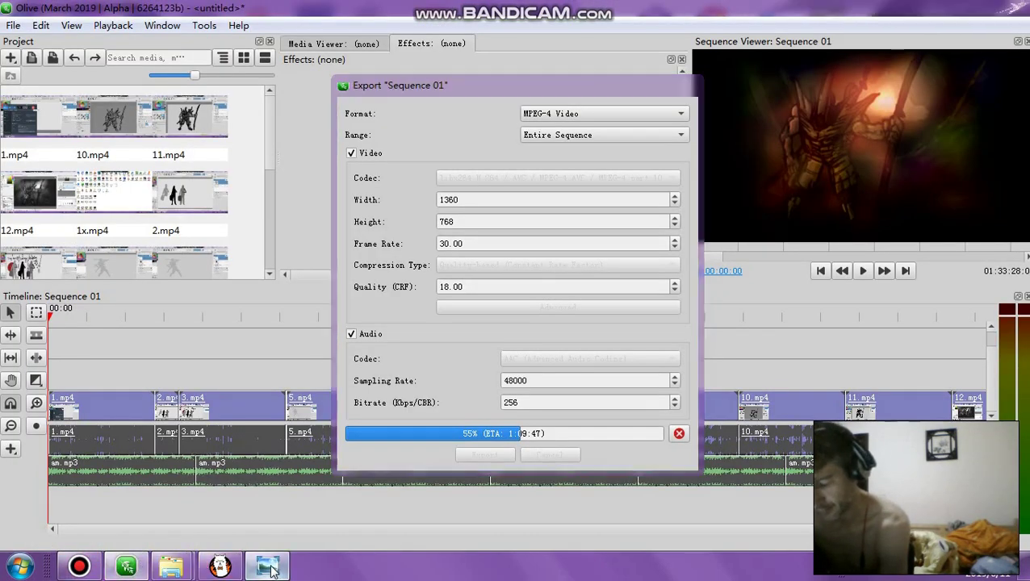
left_click(266, 565)
Step: Restore the photo viewer from full size, shrink its window and move it beside Olive's sequence preview
mouse_move(521, 2)
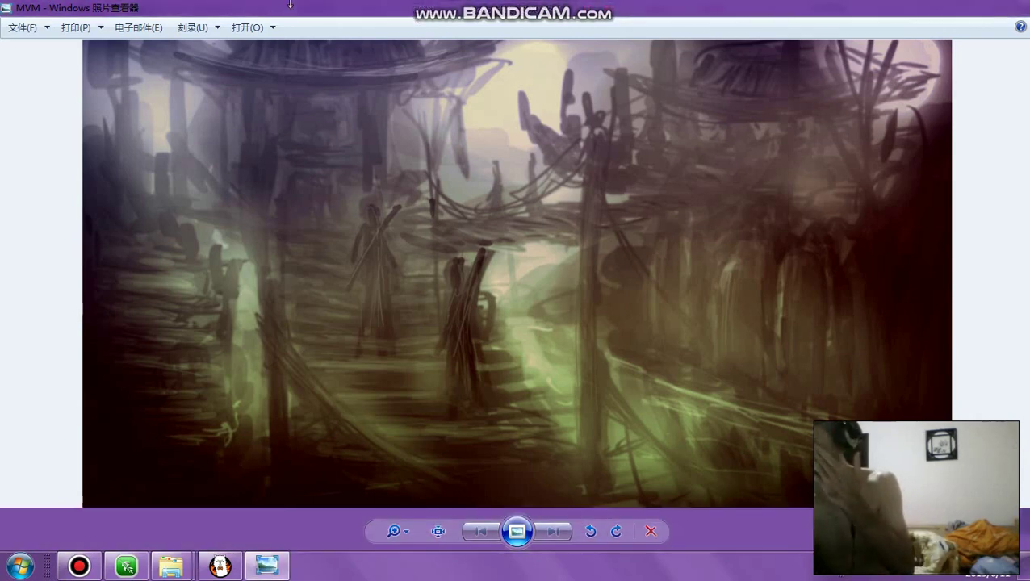
double_click(347, 8)
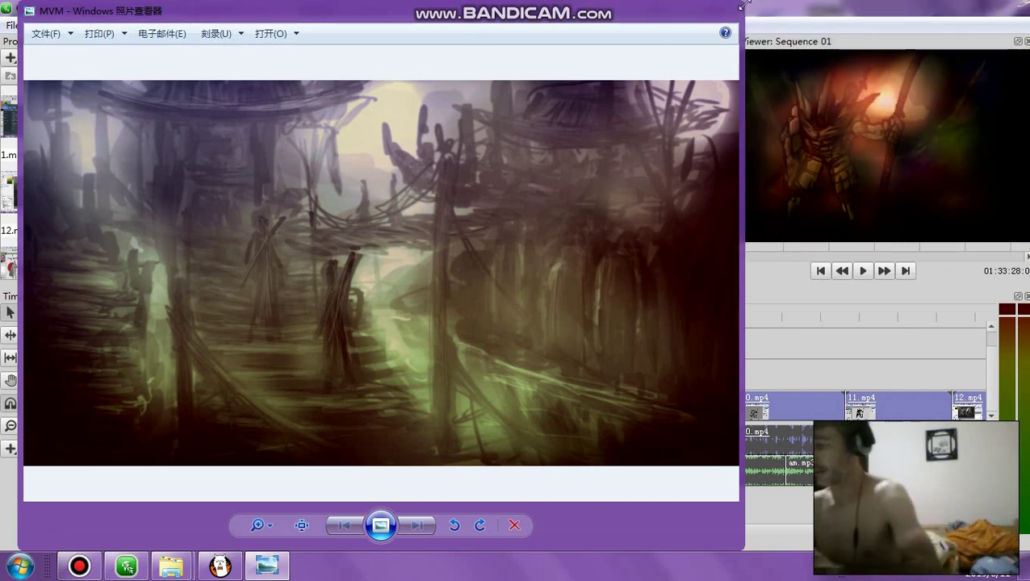
left_click_drag(741, 10, 705, 36)
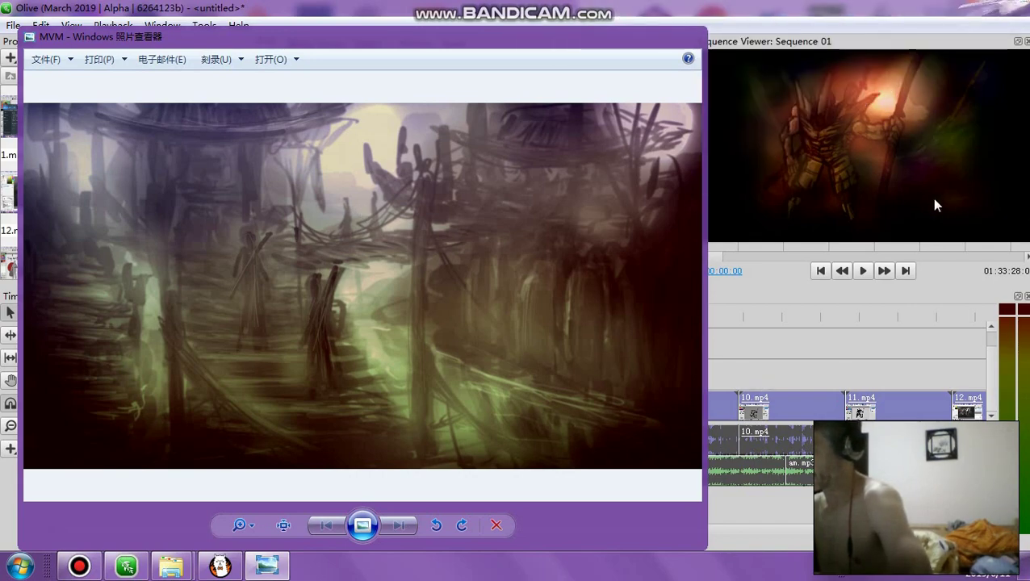
left_click_drag(604, 42, 568, 20)
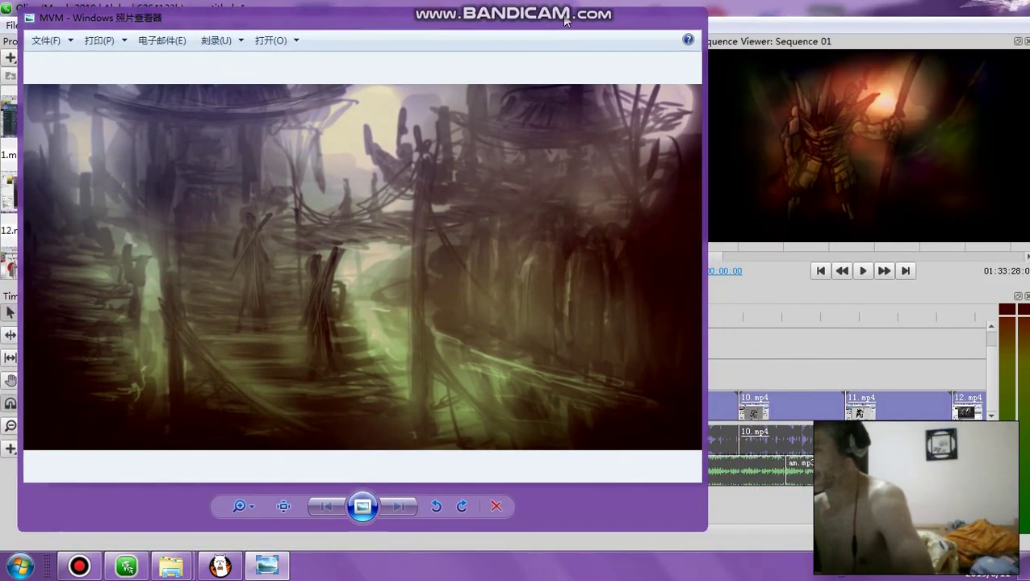